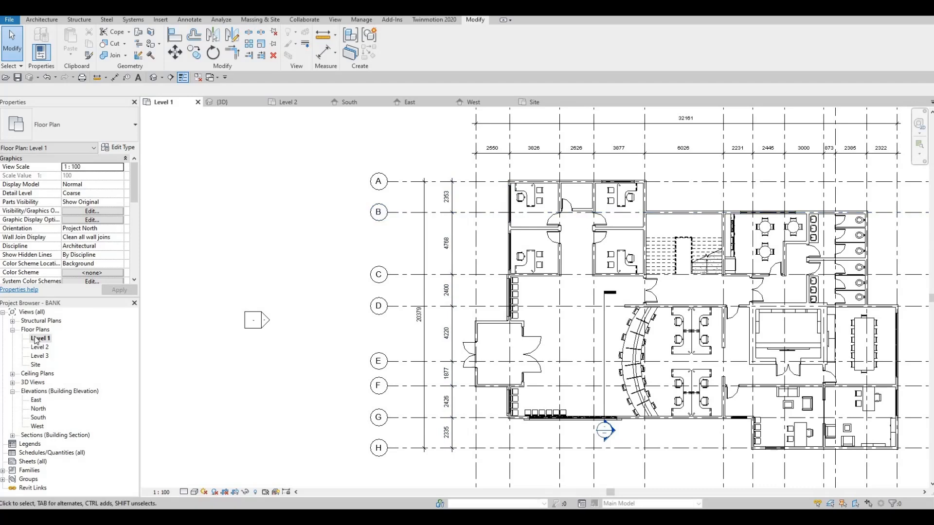
- Look over the Level 1 and Site floor plans, finishing on Level 1
scroll(385, 294, down, 2)
middle_drag(400, 296, 393, 279)
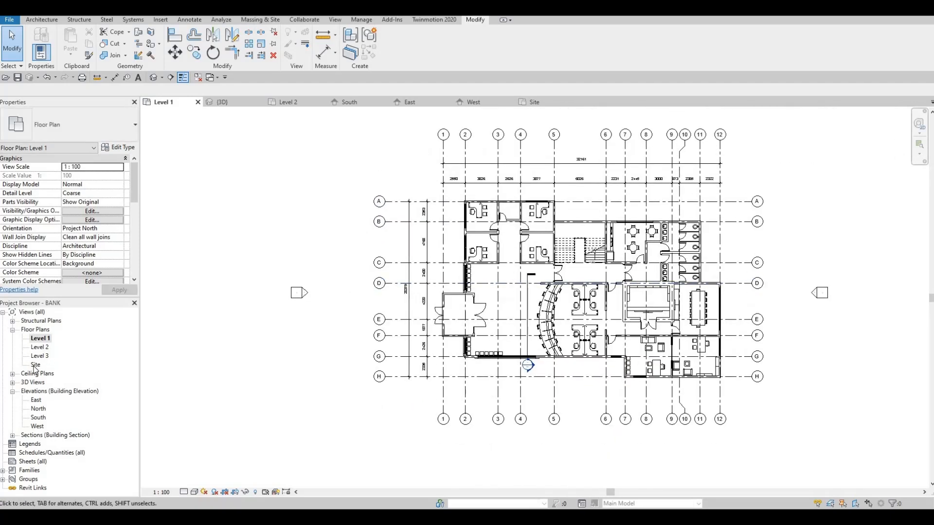
double_click(36, 365)
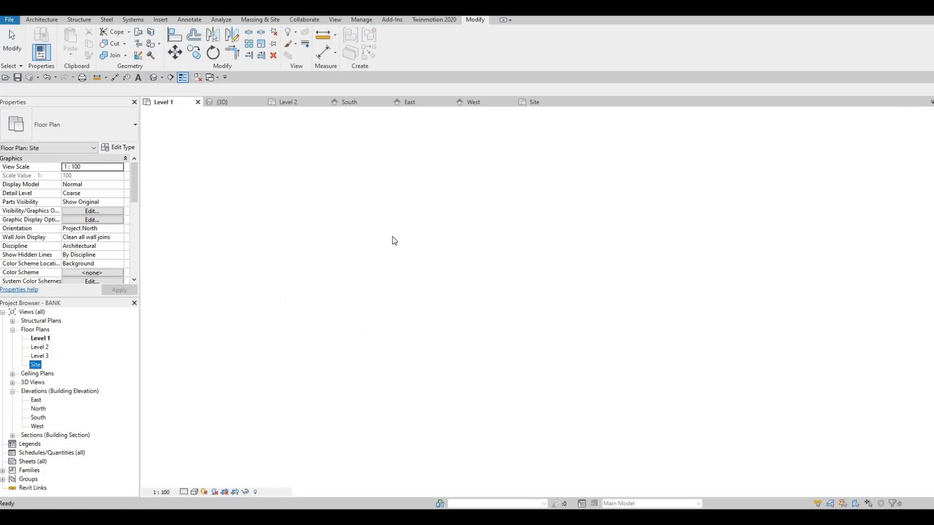
double_click(40, 339)
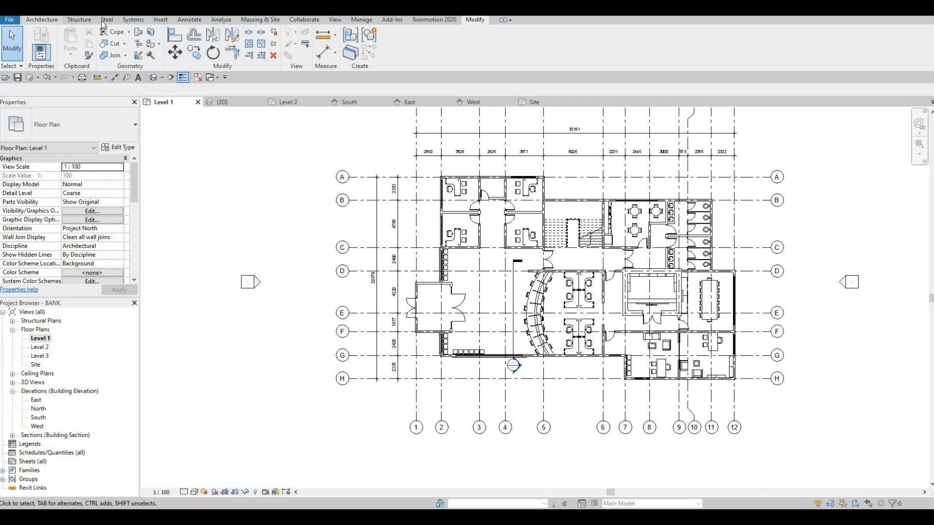
- Start loading a family and open the library's Parking folder under Site
click(42, 19)
click(166, 20)
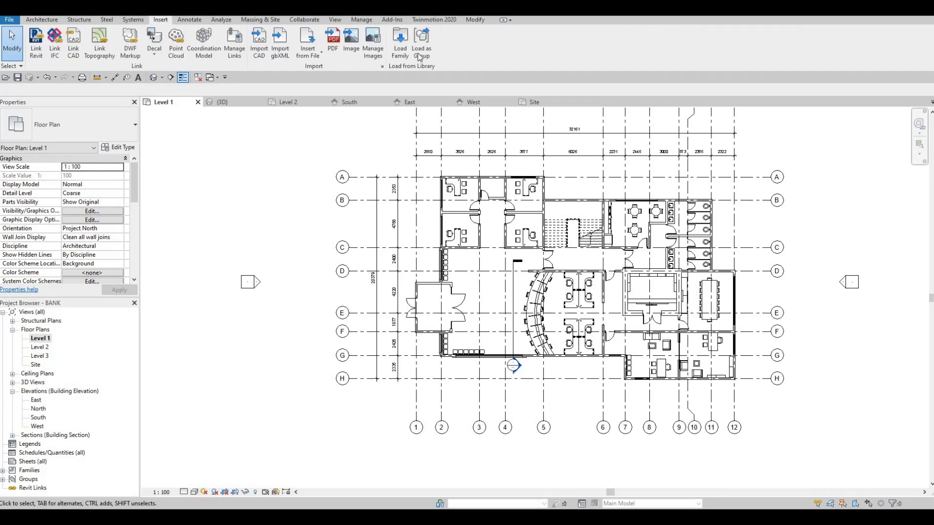
click(400, 41)
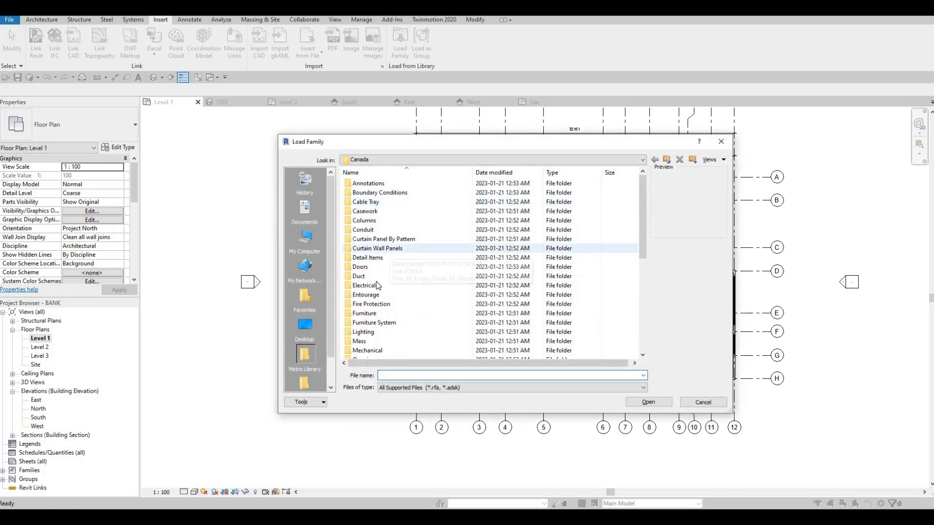
scroll(378, 286, down, 4)
double_click(370, 304)
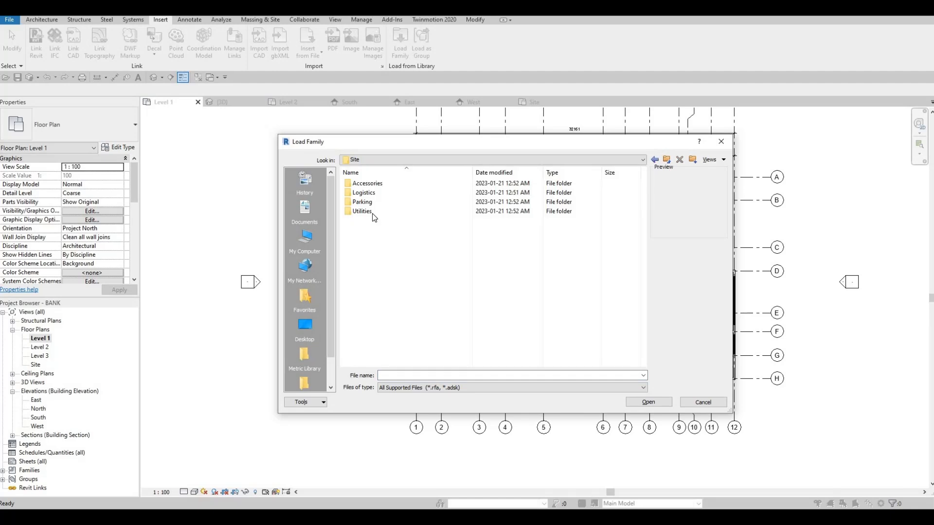
double_click(370, 207)
- Preview the parking families one by one and load M_Pavement Stripe into the project
click(384, 185)
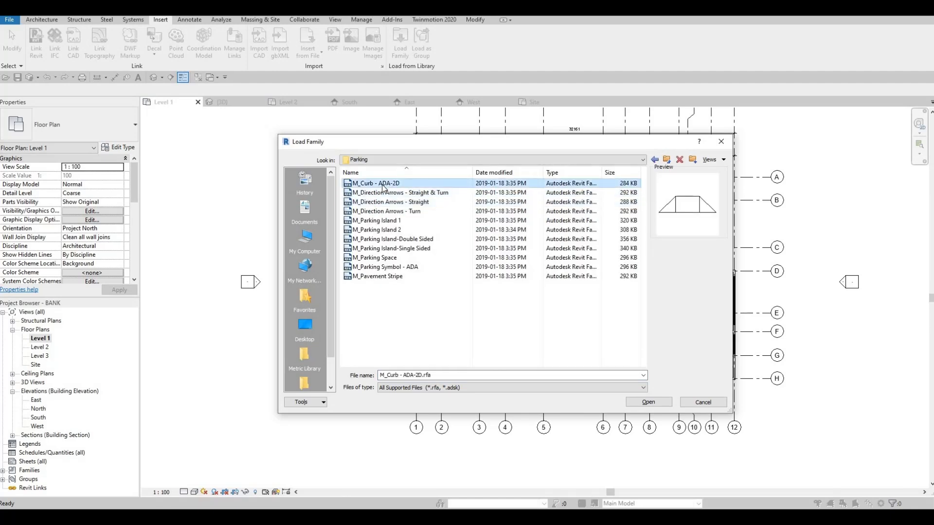
key(Down)
key(Down)
key(Down)
key(Down)
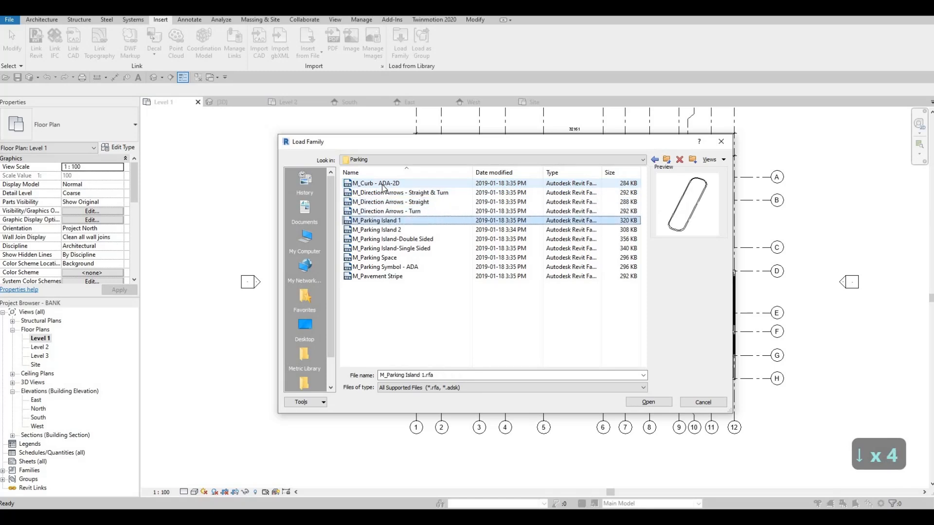
key(Down)
key(Down)
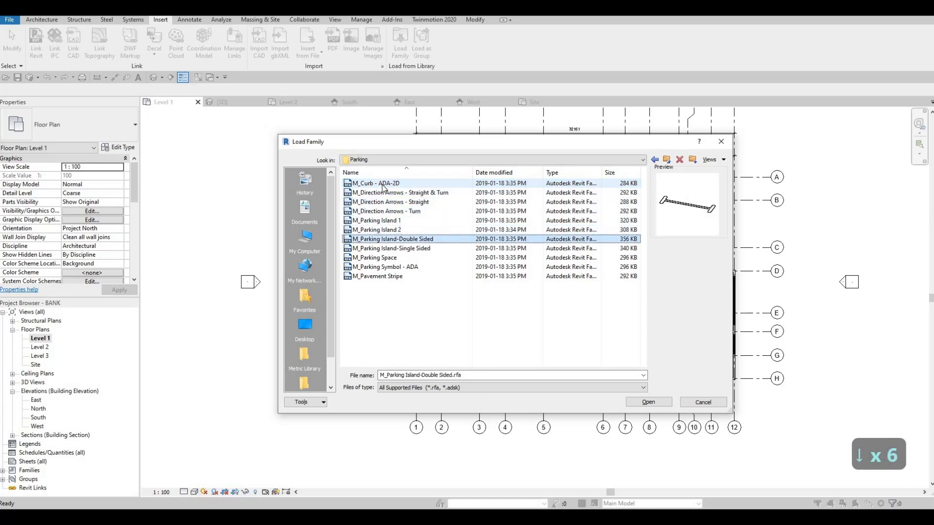
key(Down)
key(Down)
key(Down)
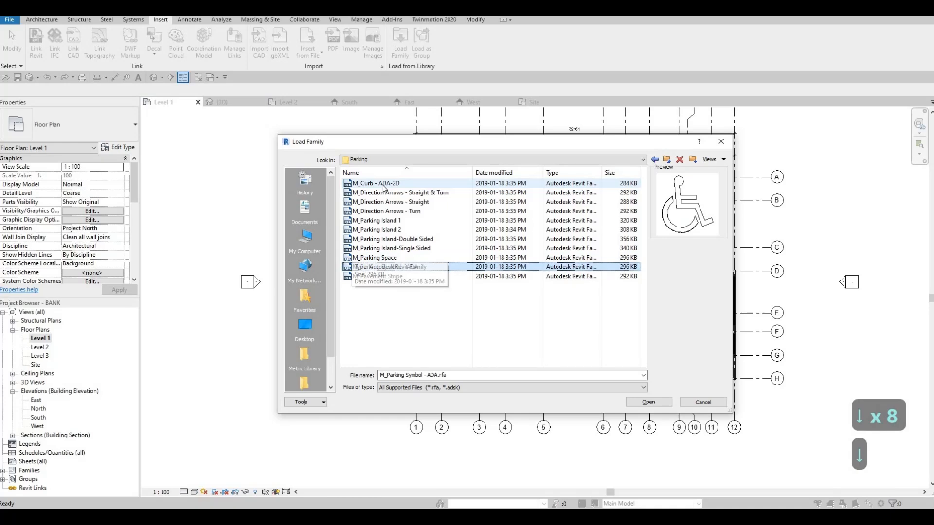
key(Down)
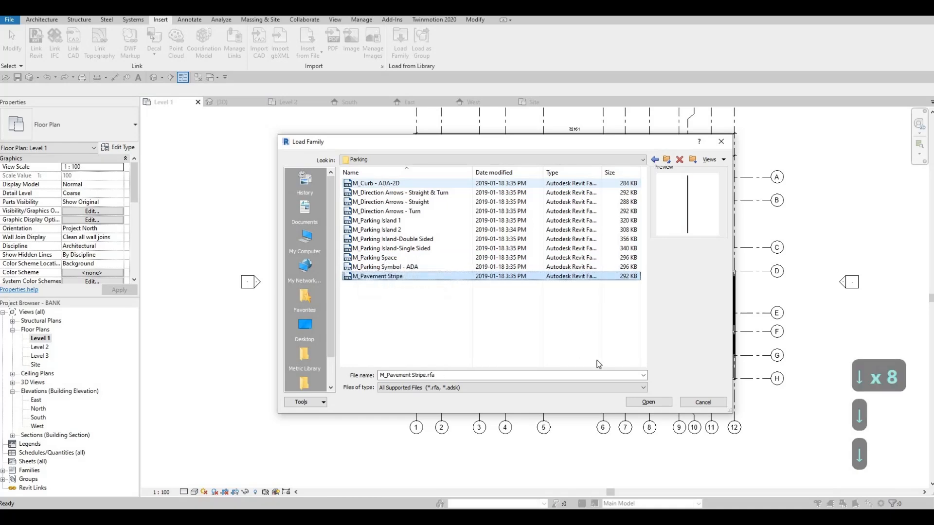
click(648, 401)
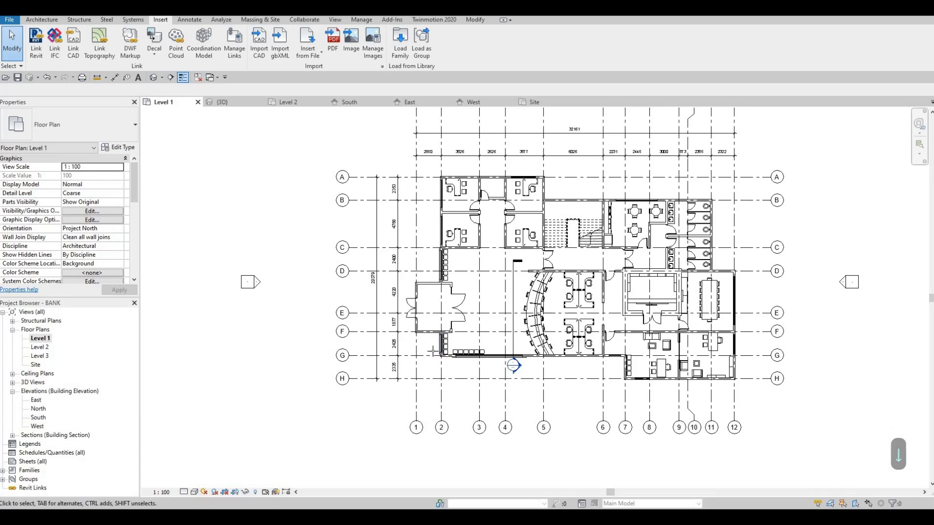
- Place a vertical 5490 mm pavement stripe outside the building below grid G, between grids 2 and 3
key(c)
key(m)
scroll(462, 379, up, 2)
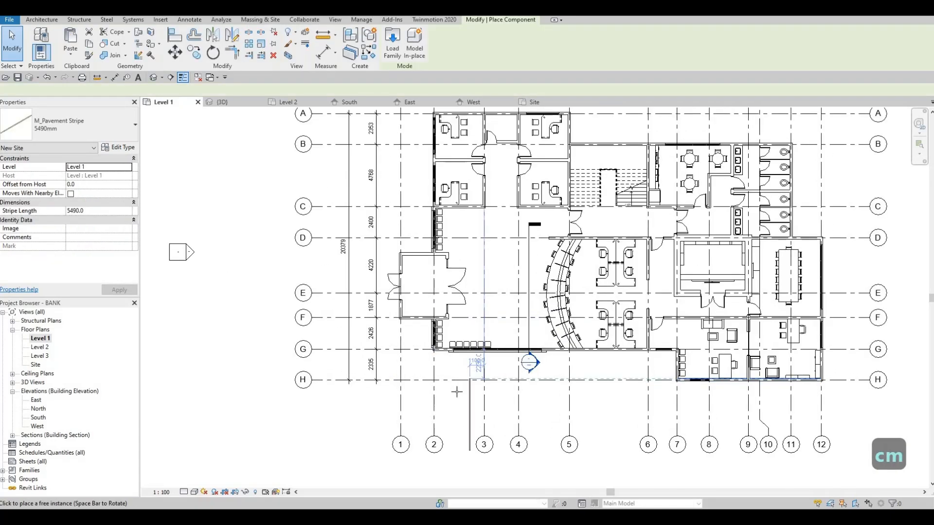
scroll(457, 392, up, 2)
scroll(440, 365, down, 2)
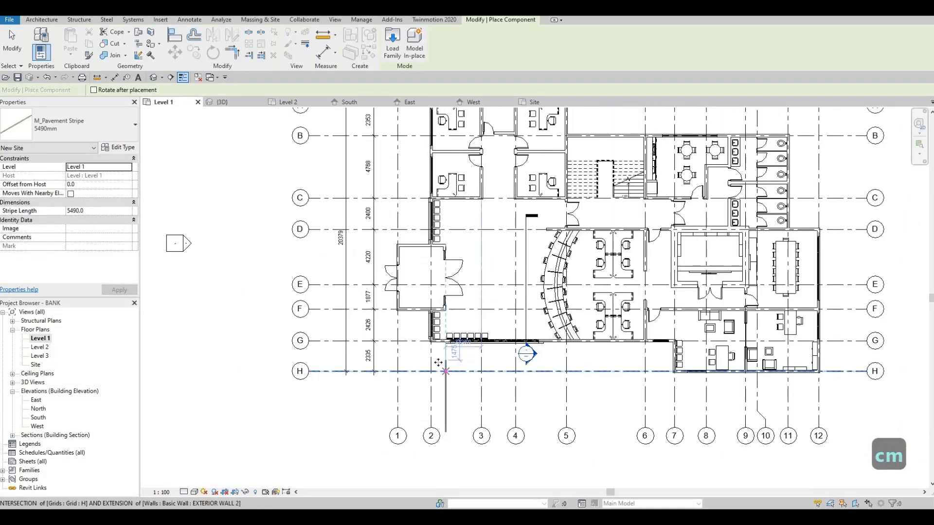
- Check the placed pavement stripe in the Site plan and return to the Level 1 plan
double_click(36, 365)
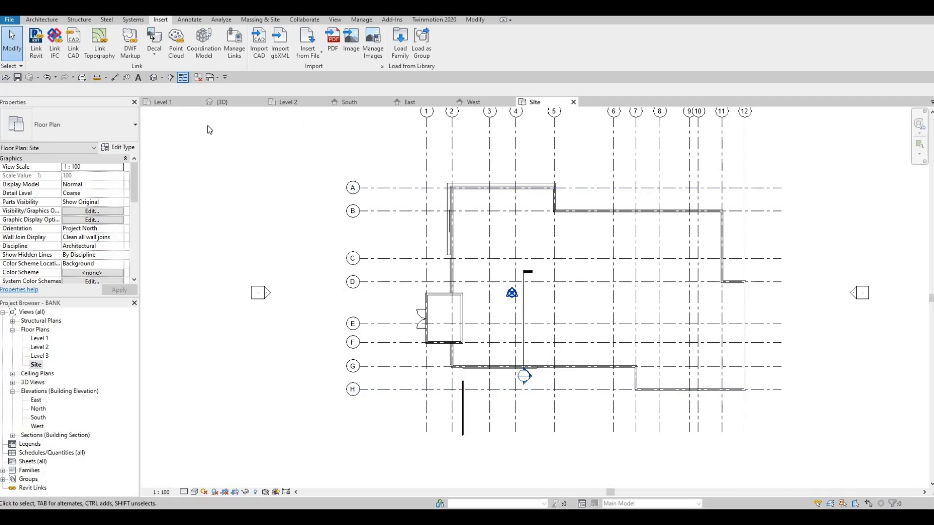
click(173, 103)
scroll(397, 307, down, 2)
middle_drag(396, 307, 399, 280)
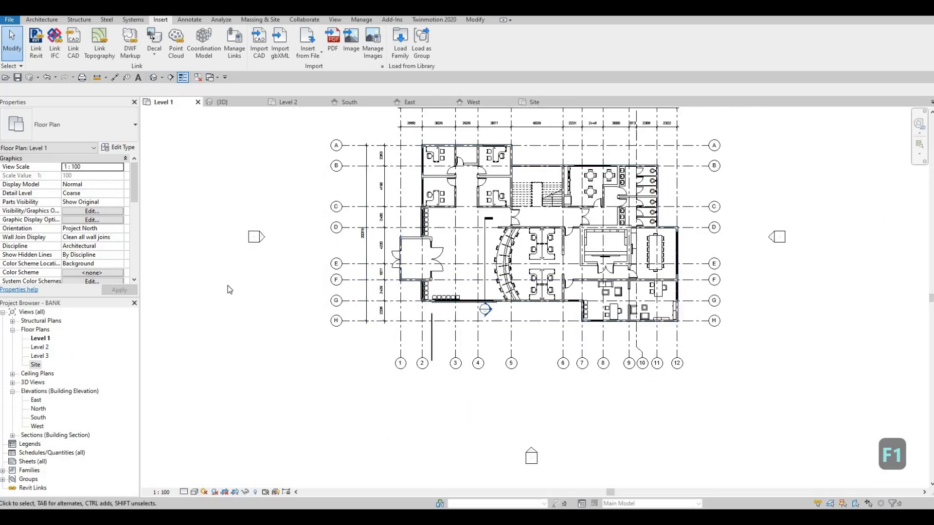
middle_drag(307, 280, 312, 261)
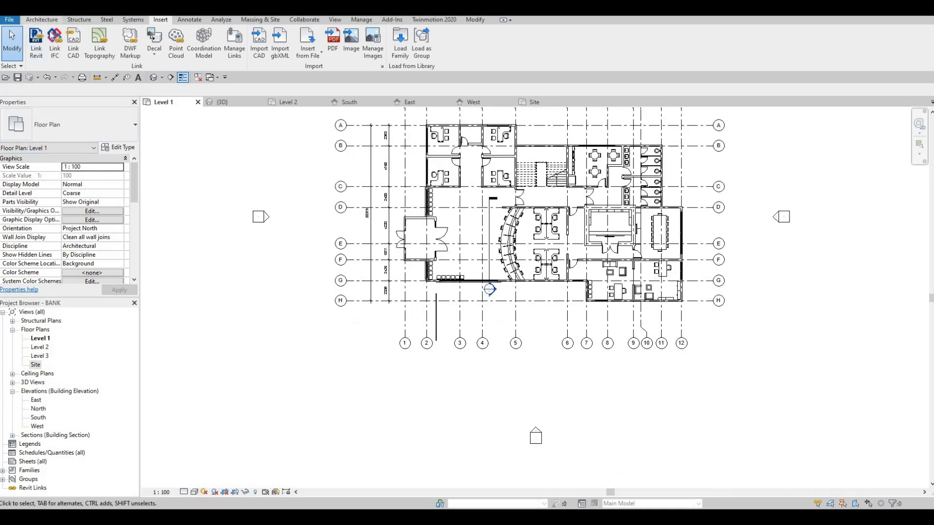
- Start a new floor on Level 1 and duplicate the FLOOR 3 type as FLOOR 4
click(39, 20)
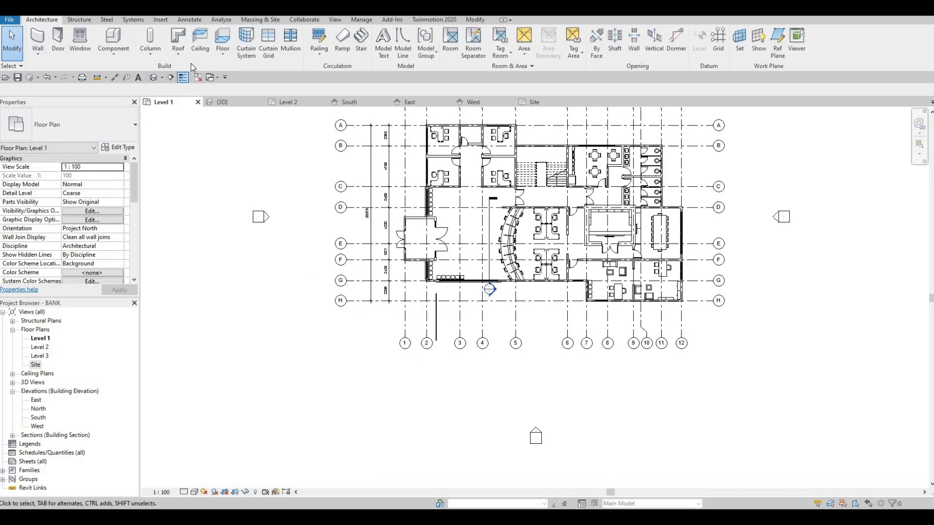
click(223, 38)
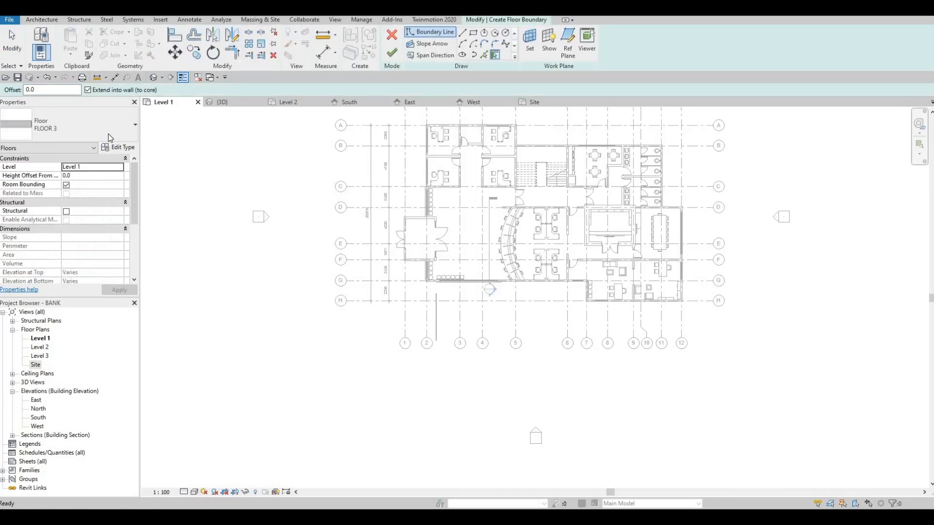
click(117, 148)
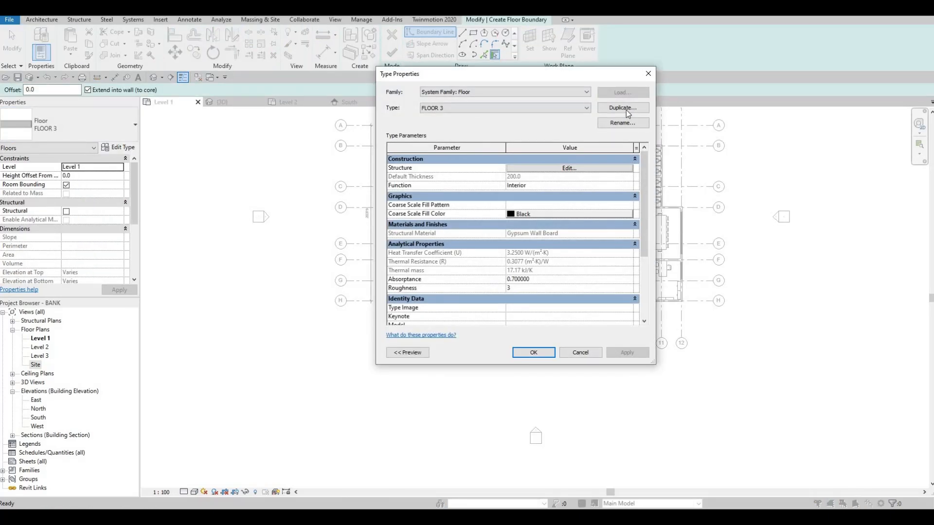
click(623, 107)
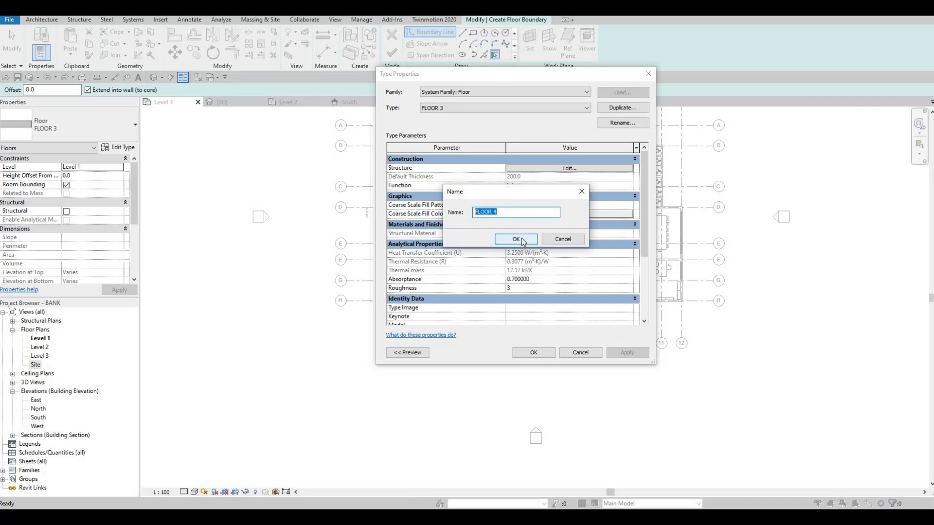
click(517, 238)
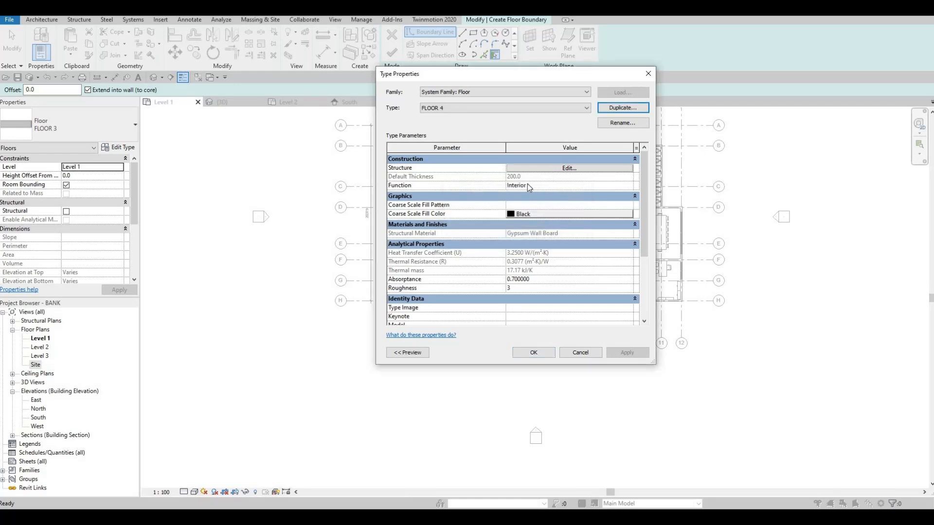
- Set the thickness of FLOOR 4's structure layer to 100 mm
click(552, 169)
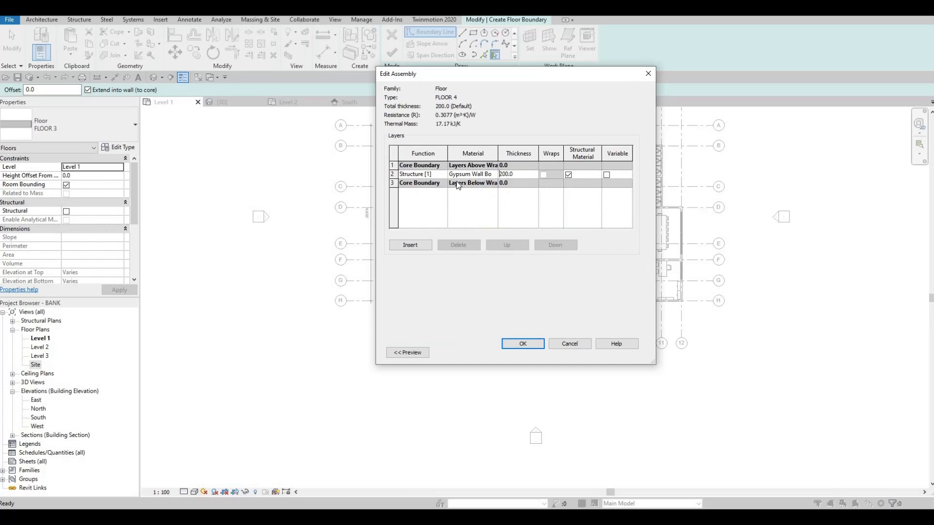
text(100)
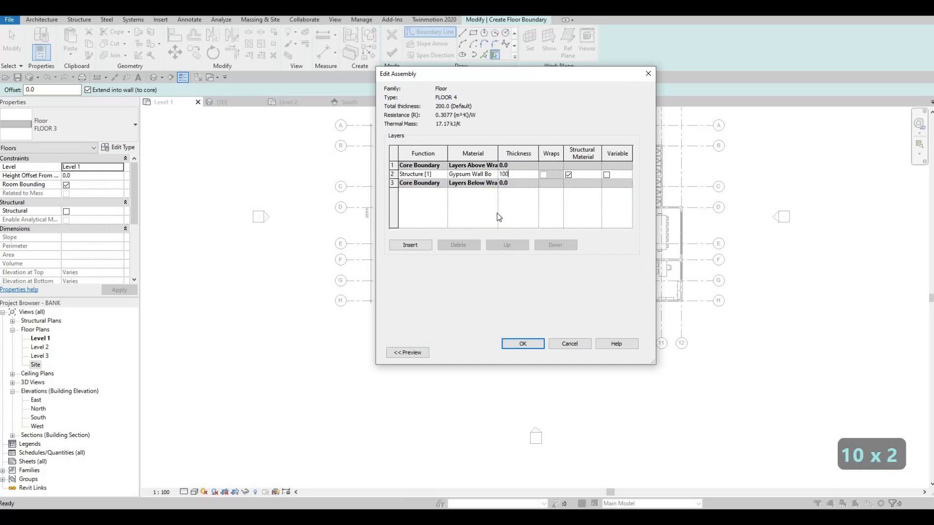
click(523, 343)
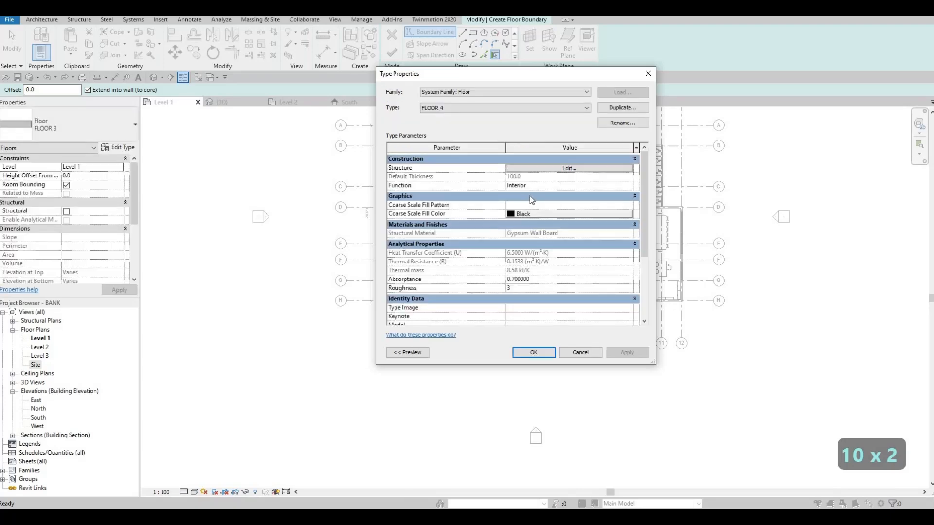
- Assign the Concrete, C40/50 material from the AEC library to FLOOR 4's structure layer and apply the type
click(535, 169)
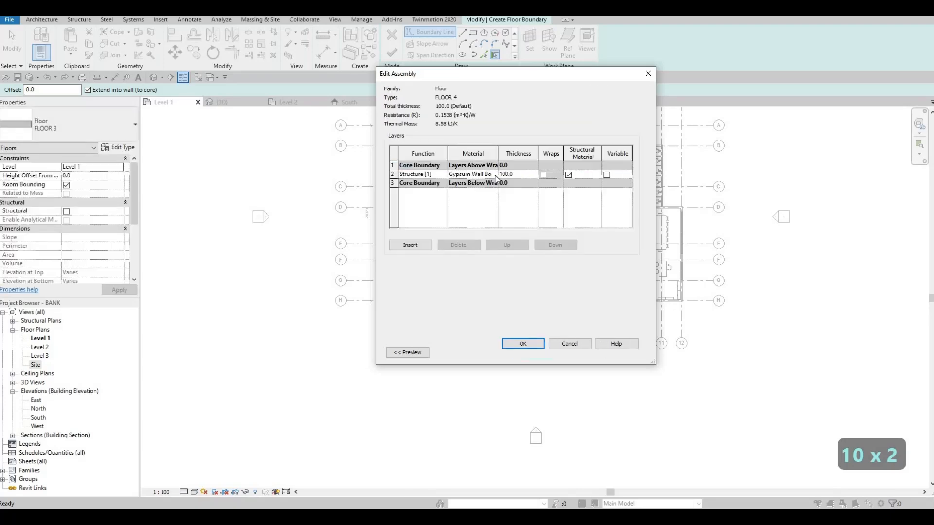
click(494, 174)
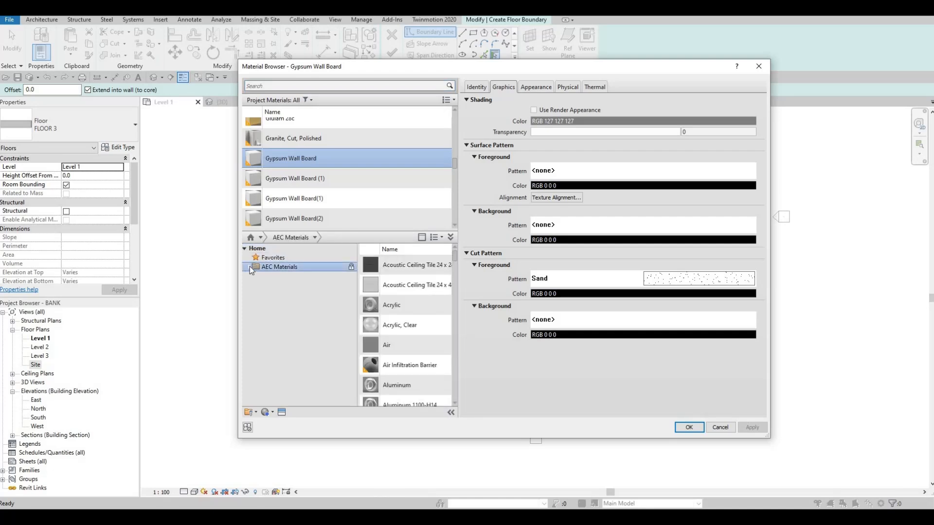
click(249, 267)
click(277, 295)
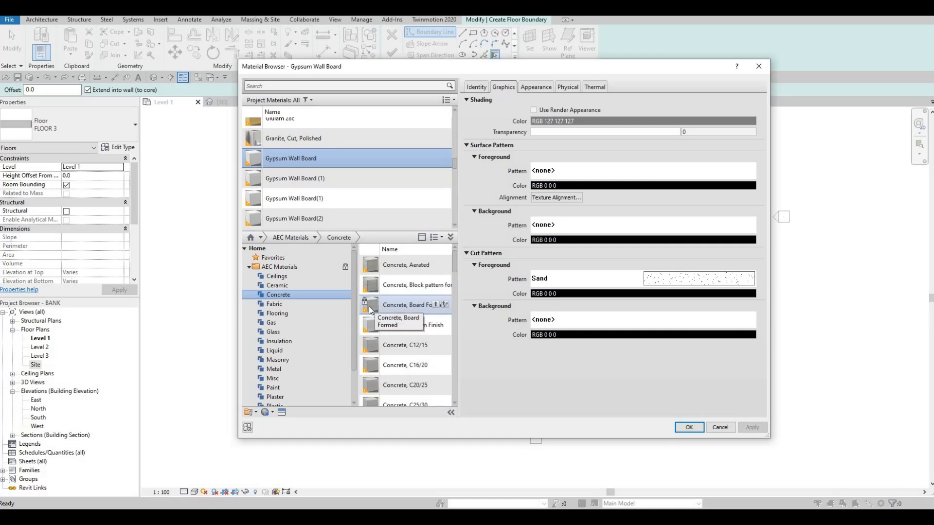
key(F1)
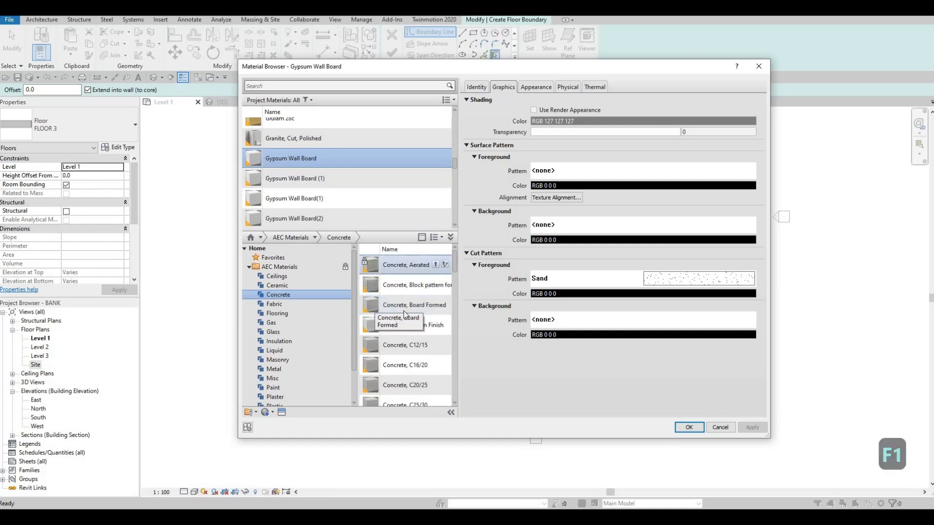
scroll(406, 271, down, 4)
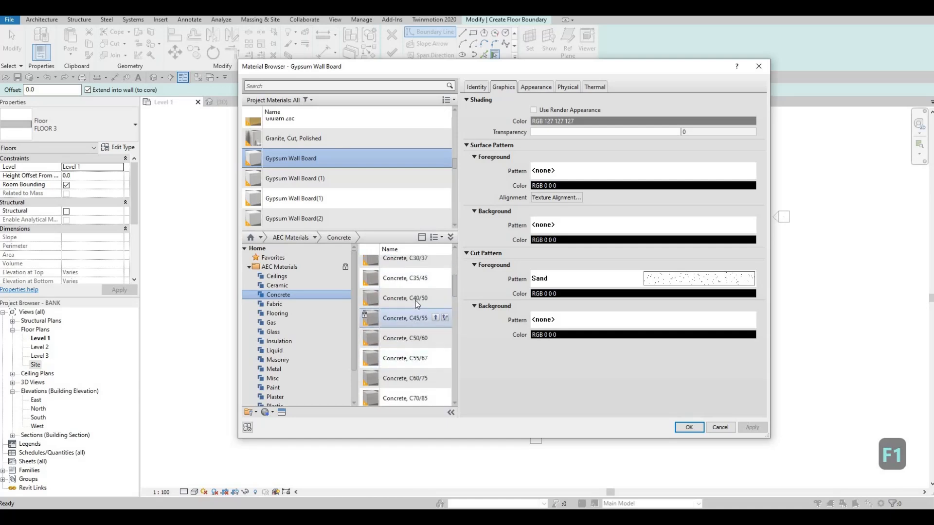
click(436, 298)
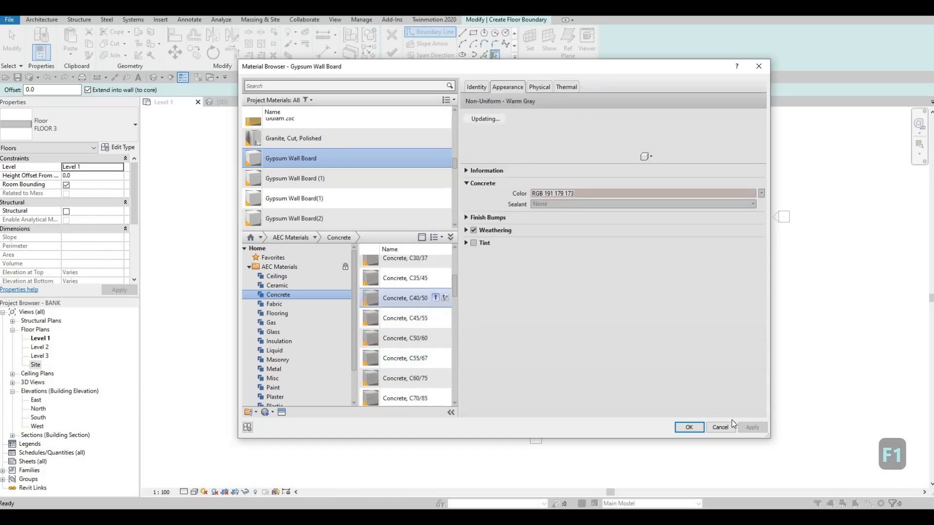
click(689, 428)
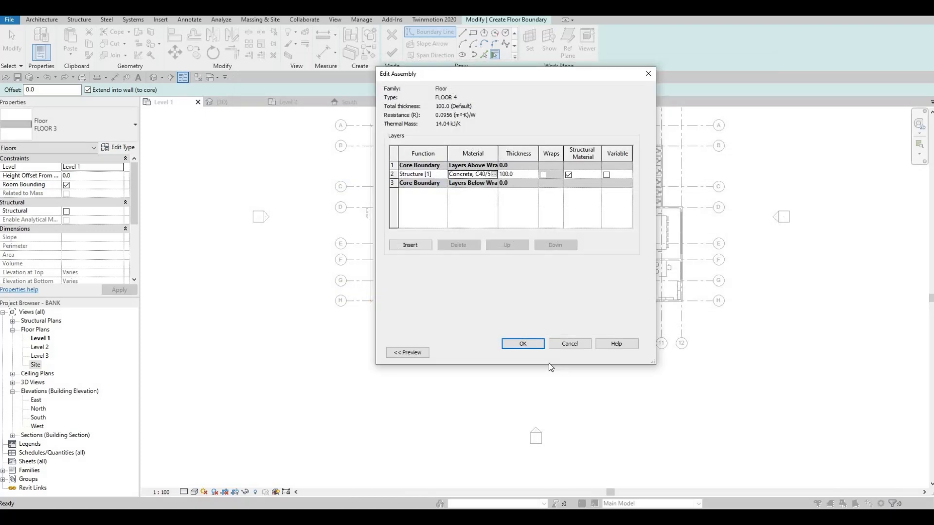
click(523, 343)
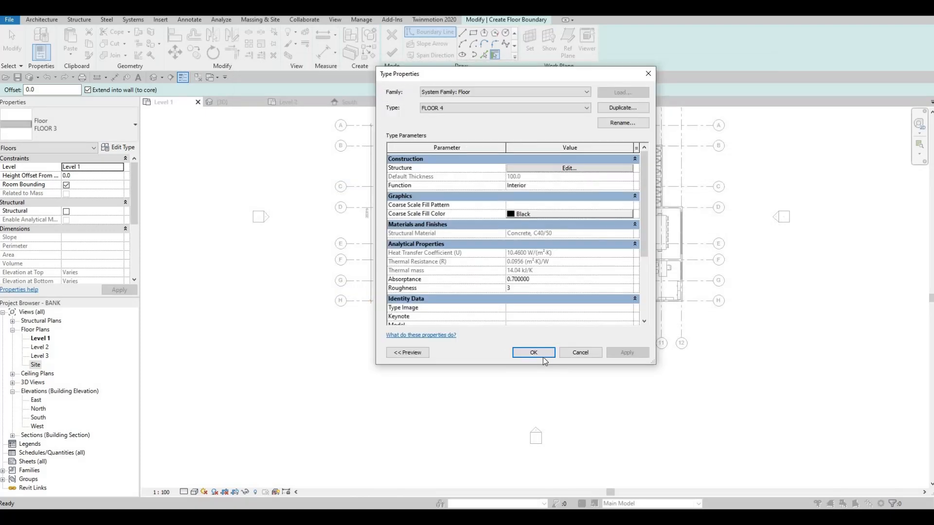
key(Return)
- Sketch a rectangular floor boundary of 6400 by 7400 mm around the entrance vestibule, reaching out from the west facade
scroll(418, 196, up, 2)
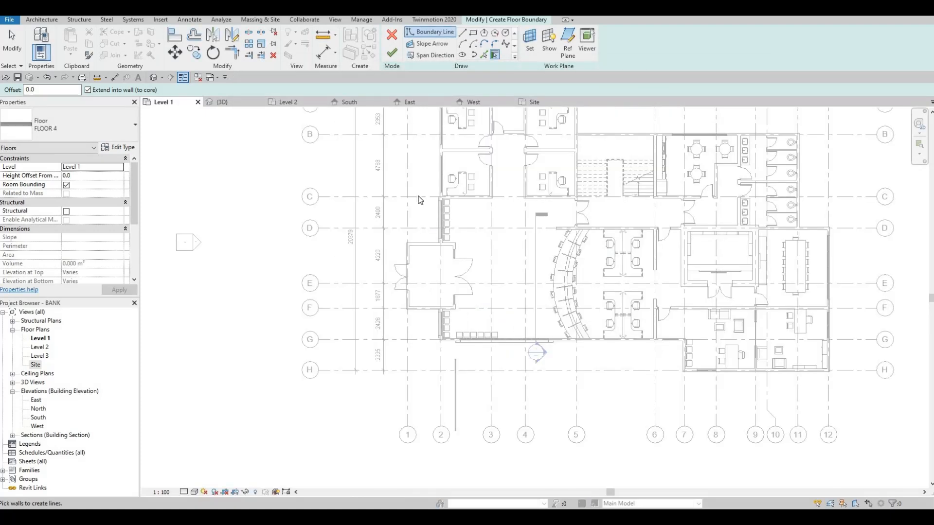
scroll(386, 204, up, 1)
scroll(386, 204, up, 1)
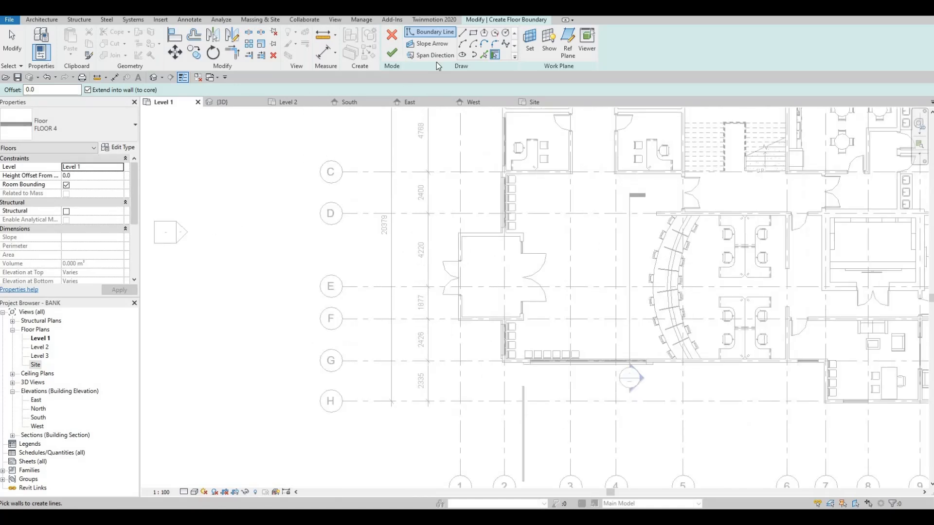
click(474, 33)
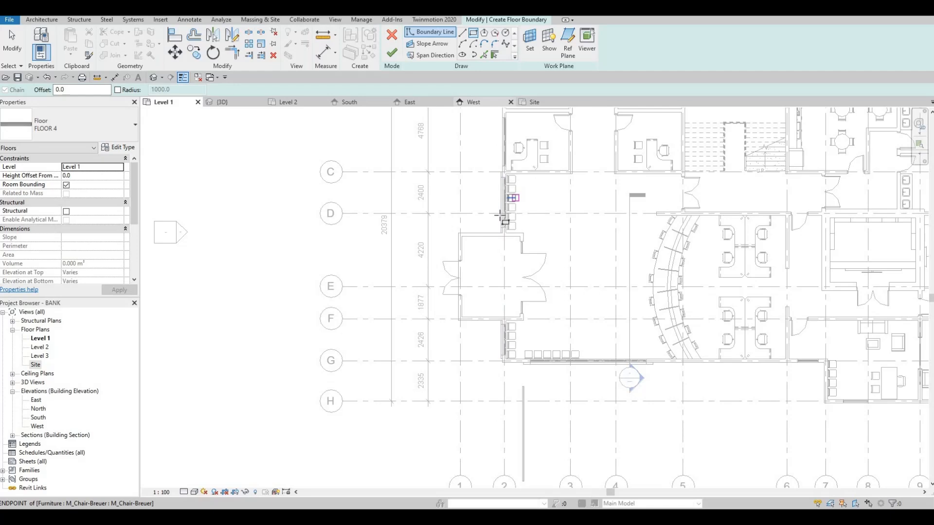
click(448, 277)
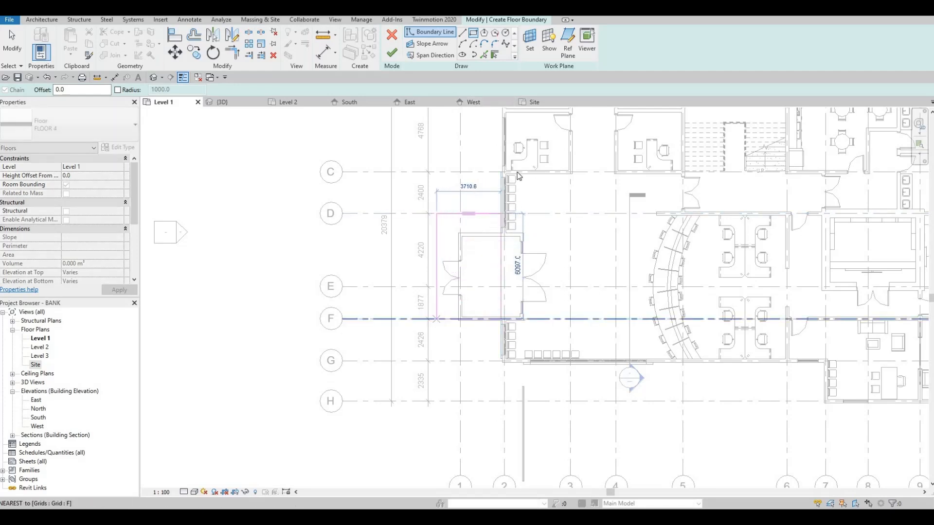
key(Escape)
scroll(506, 225, up, 4)
key(F1)
scroll(505, 217, up, 3)
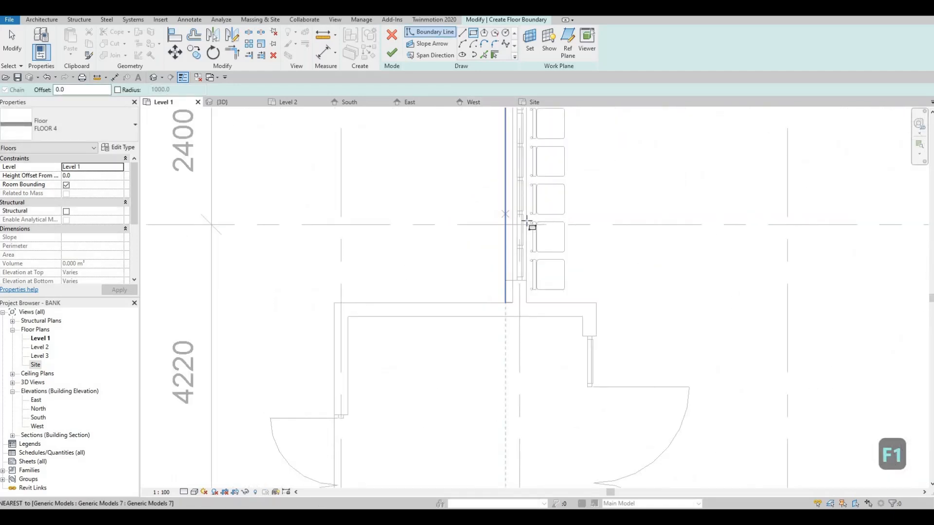
scroll(328, 246, down, 5)
middle_drag(292, 452, 322, 330)
middle_drag(302, 398, 315, 345)
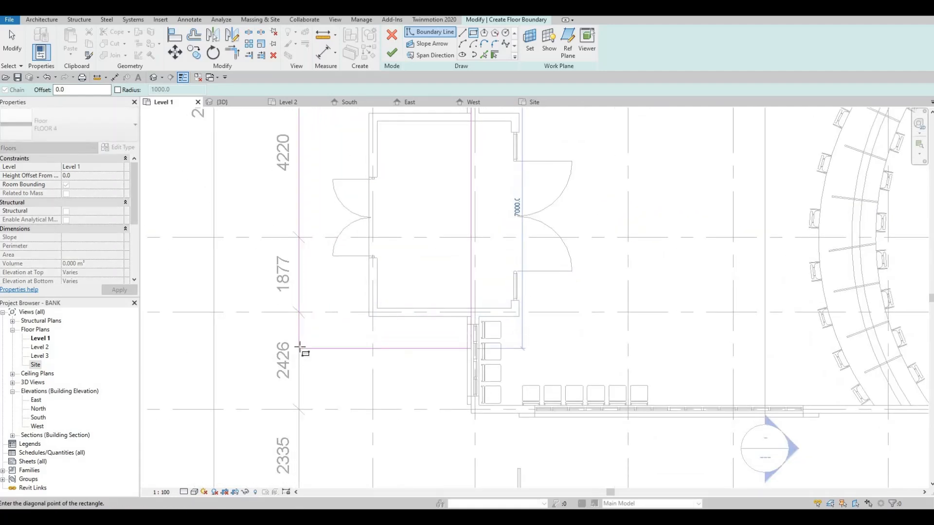
scroll(264, 345, down, 4)
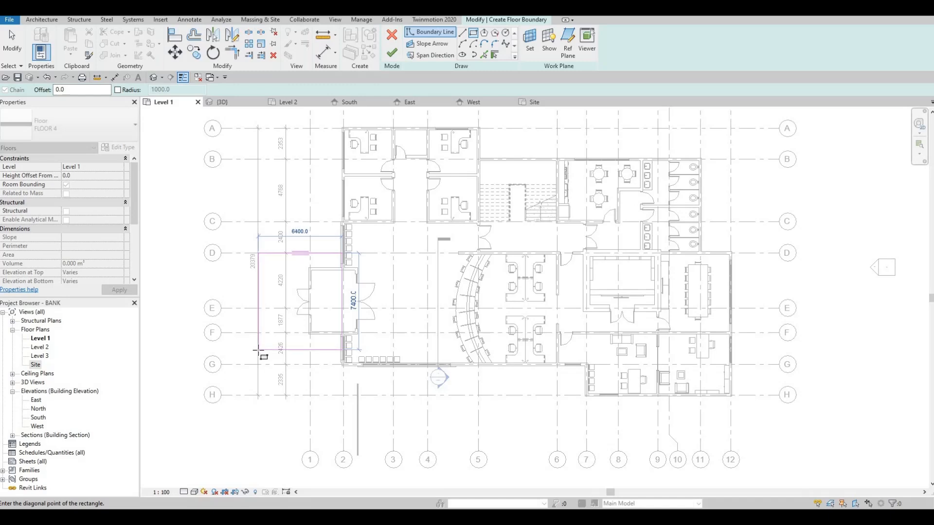
click(298, 330)
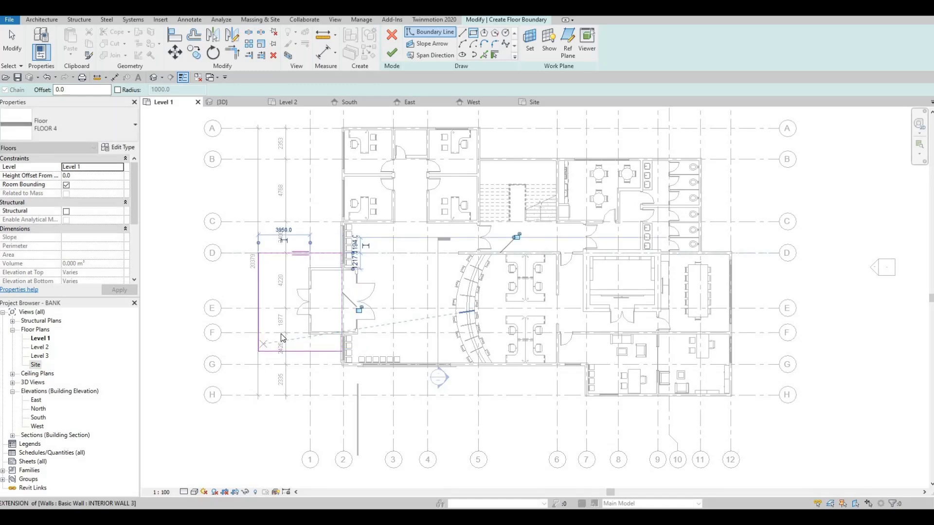
key(Escape)
key(Escape)
scroll(298, 333, up, 2)
key(Escape)
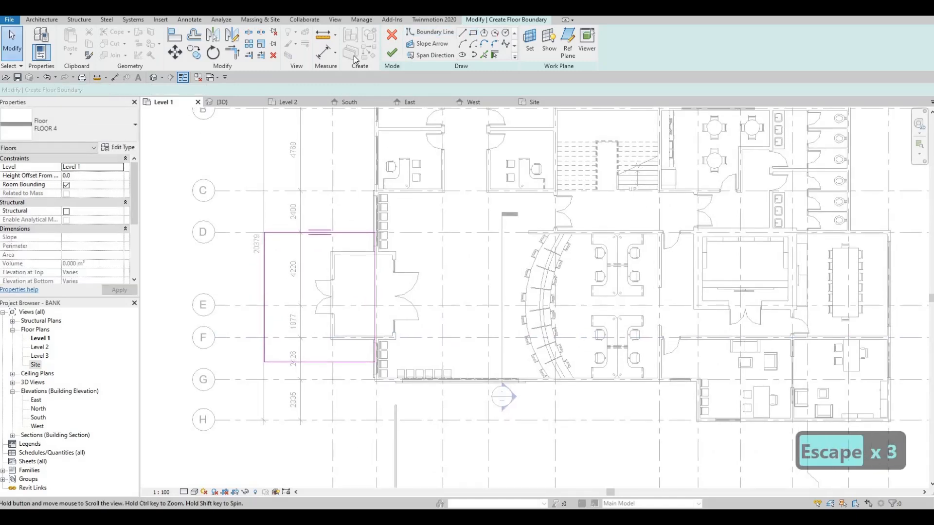
- Add boundary lines along the three outer wall faces of the entrance vestibule by picking its existing edges
scroll(346, 243, up, 2)
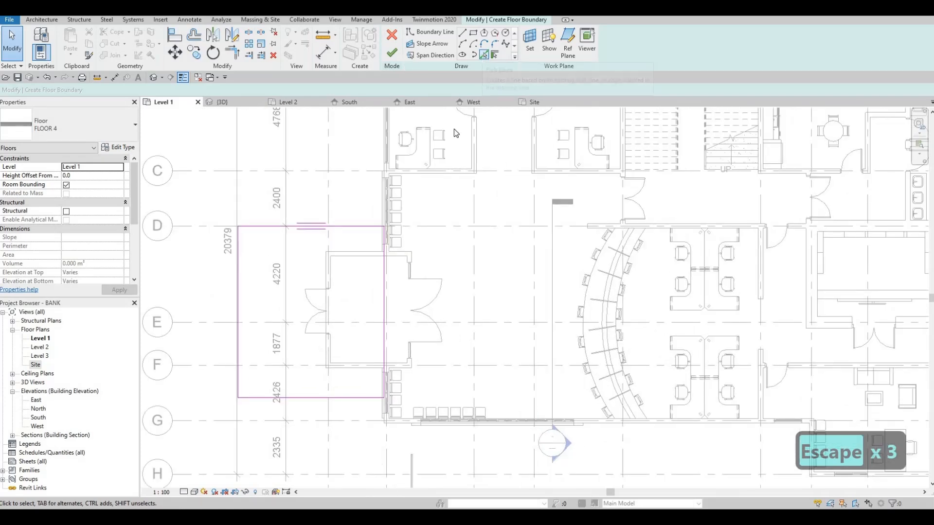
click(353, 250)
click(331, 362)
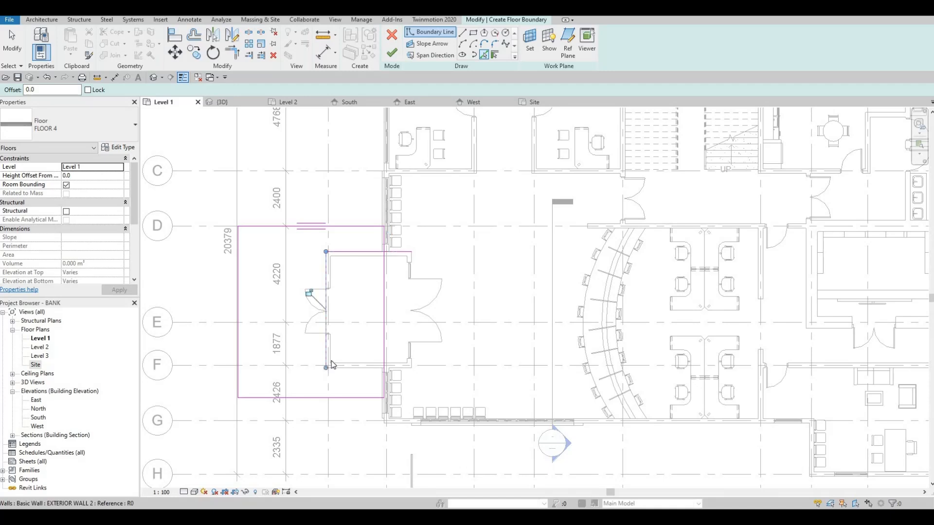
click(354, 367)
key(Escape)
key(Escape)
- Split the rectangle's facade-side boundary line midway across the vestibule
key(l)
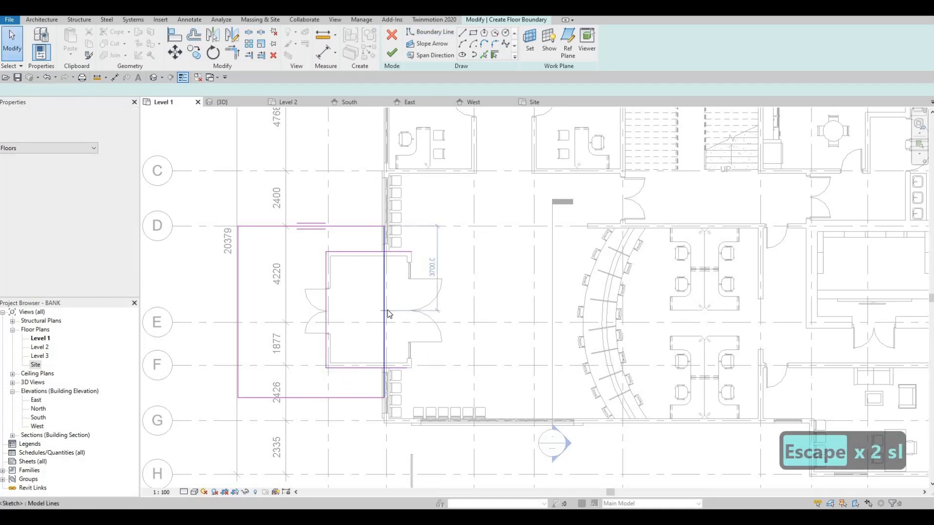
click(384, 310)
key(Escape)
key(Escape)
- Trim the split facade line to the vestibule's north and south boundary lines and finish the floor sketch
key(t)
key(r)
click(363, 249)
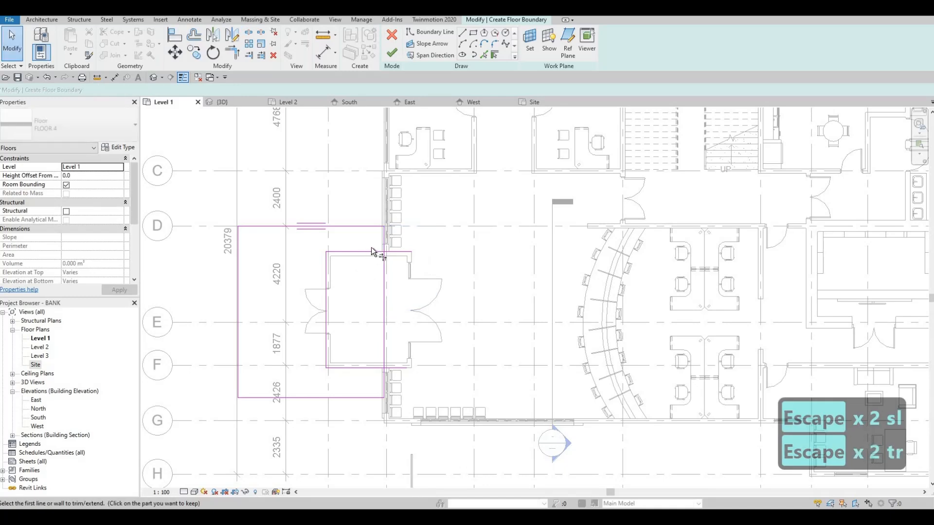
click(383, 240)
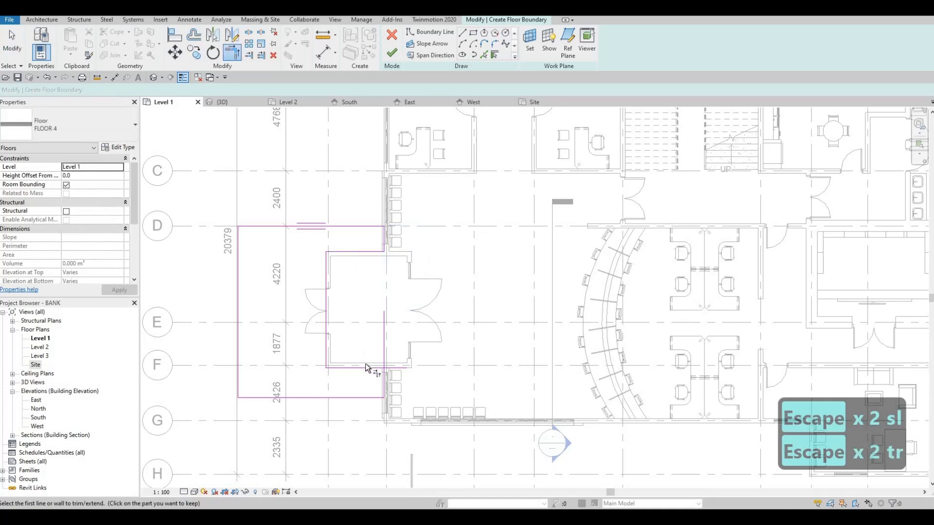
click(368, 367)
click(384, 381)
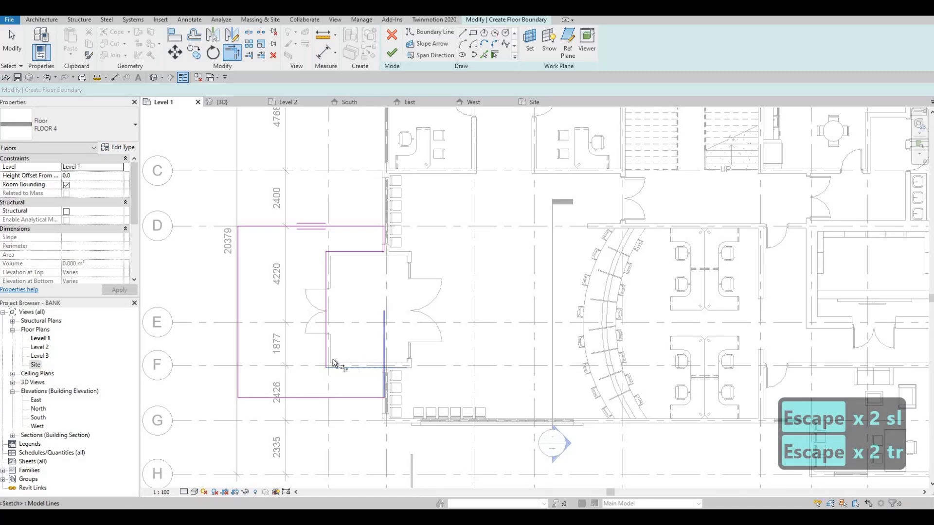
middle_drag(321, 266, 396, 267)
scroll(342, 259, down, 1)
scroll(342, 259, up, 1)
scroll(336, 260, down, 3)
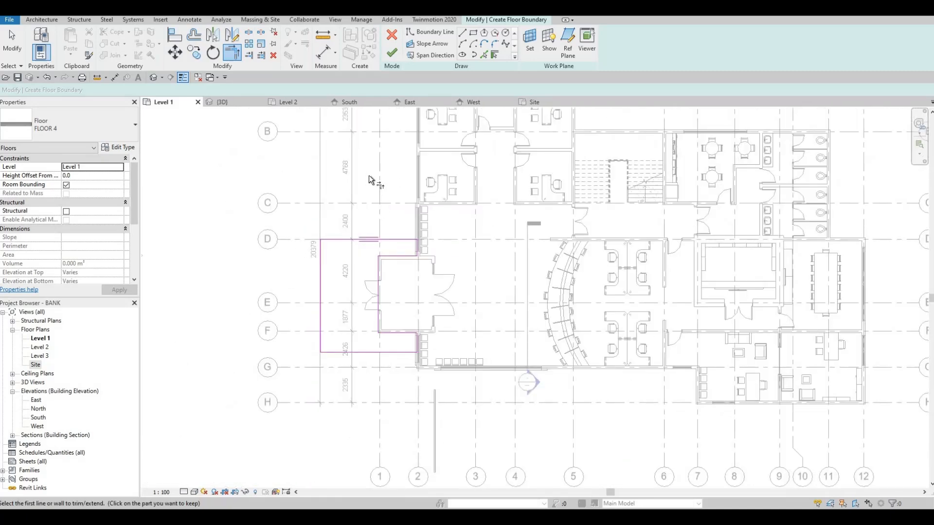
click(392, 52)
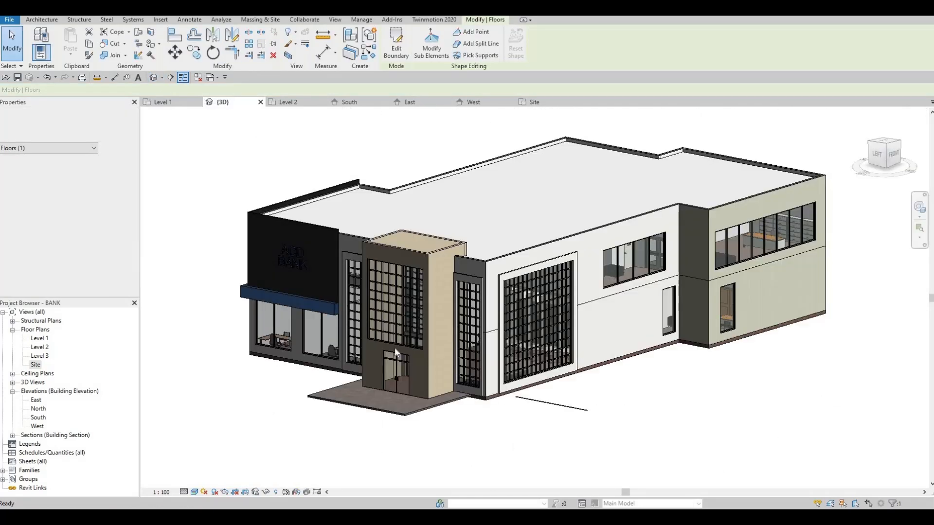
- Examine how the new floor meets the entrance door and walls in 3D, and return to the Level 1 plan
middle_drag(407, 325, 403, 297)
key(Escape)
scroll(396, 343, up, 3)
shift+middle_drag(422, 389, 431, 335)
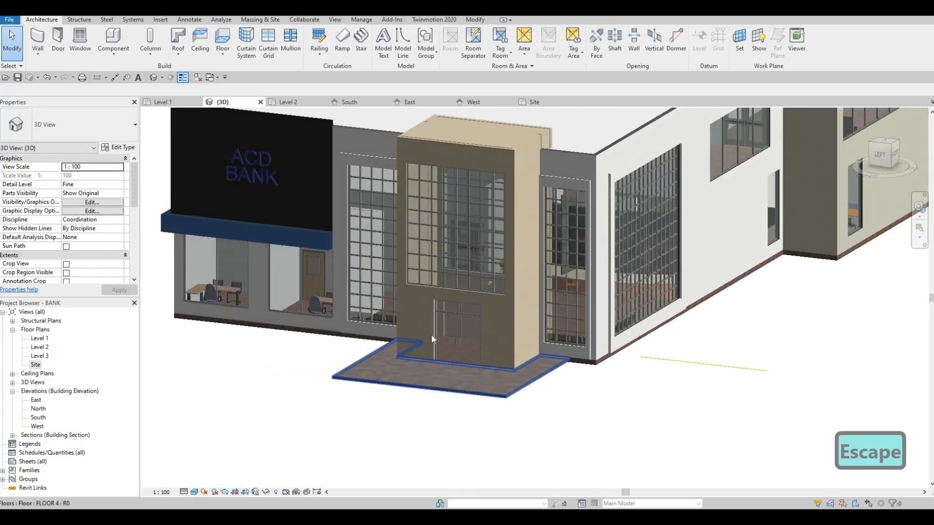
scroll(408, 308, up, 2)
scroll(476, 400, up, 2)
scroll(509, 389, down, 1)
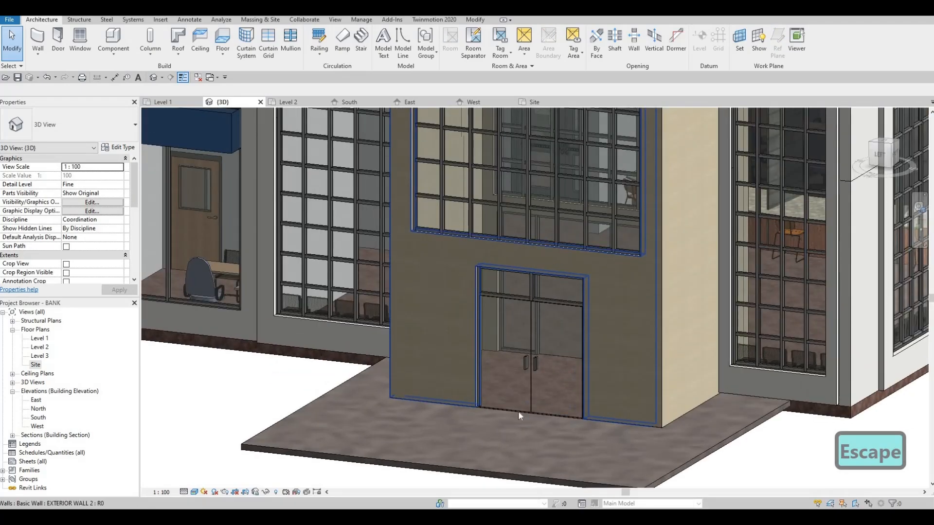
scroll(491, 389, up, 4)
scroll(462, 363, down, 4)
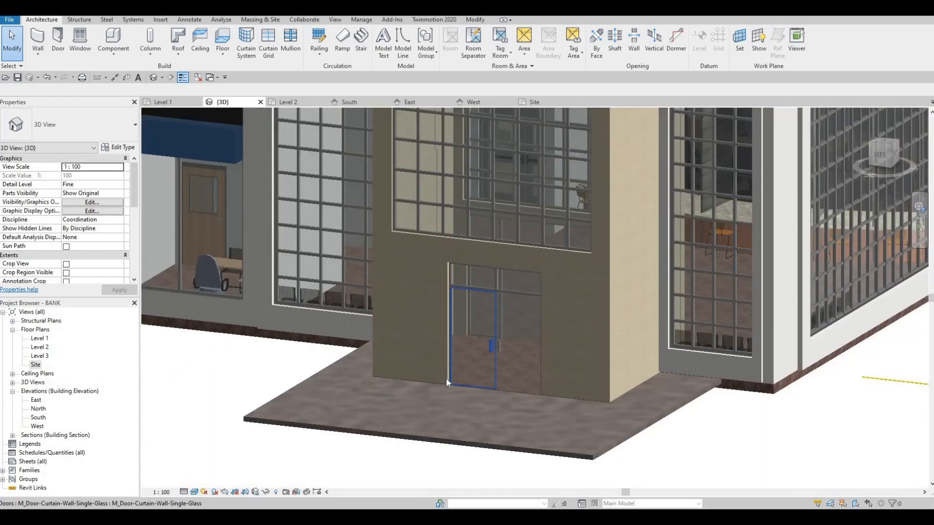
scroll(459, 313, up, 2)
scroll(491, 357, down, 3)
shift+middle_drag(491, 357, 513, 309)
scroll(513, 308, down, 4)
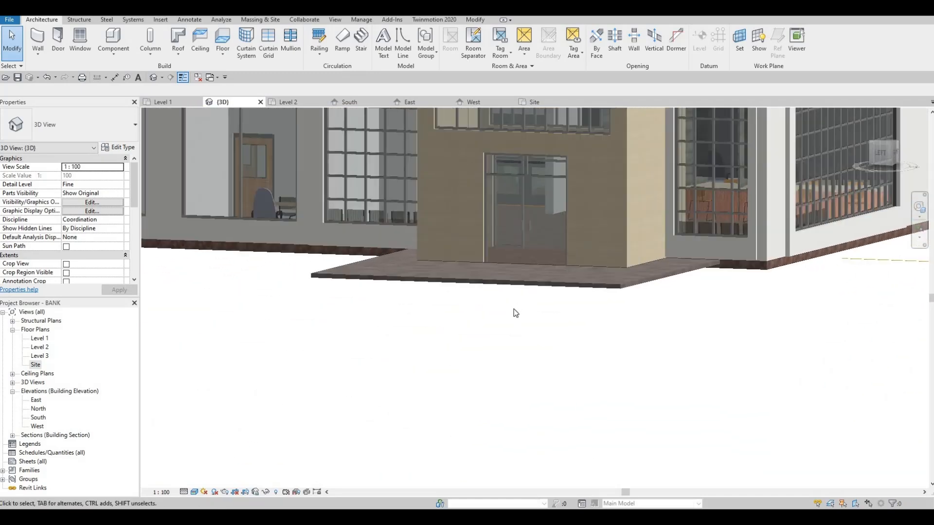
key(F1)
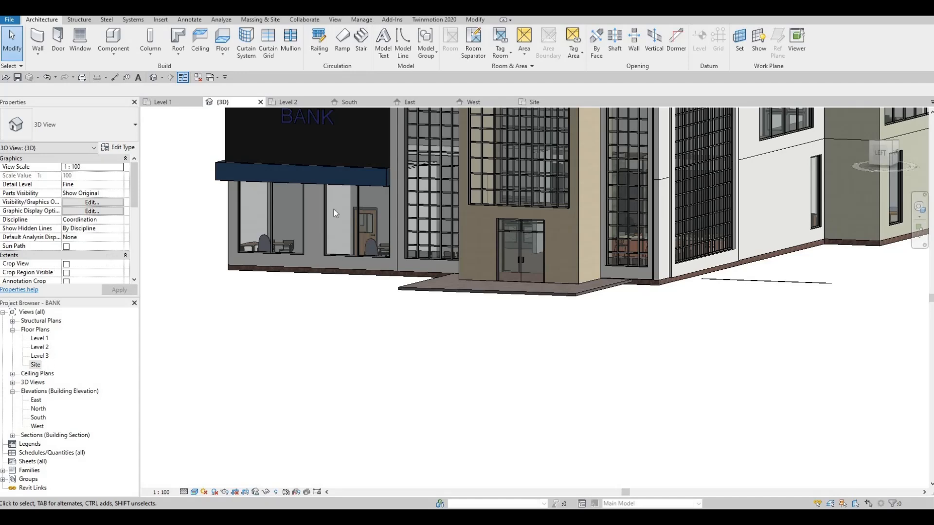
click(163, 102)
scroll(342, 219, down, 4)
scroll(343, 220, up, 2)
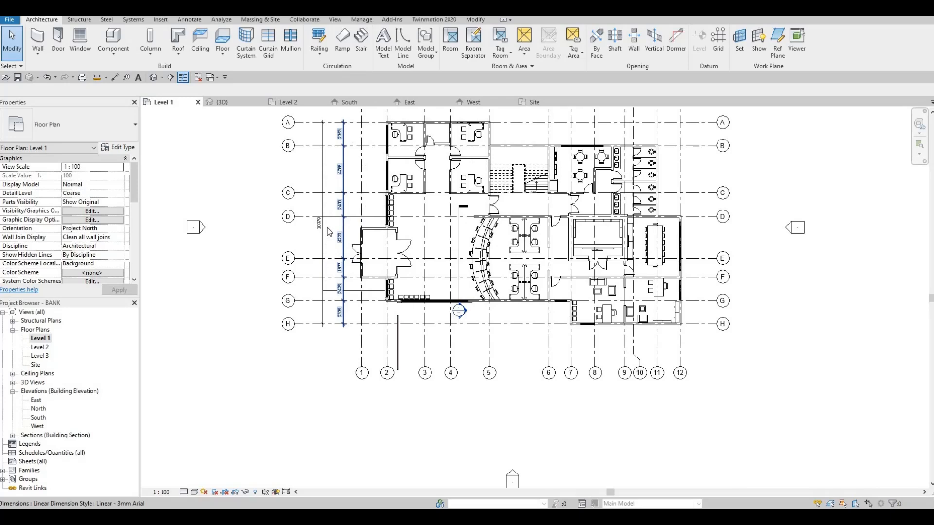
click(333, 222)
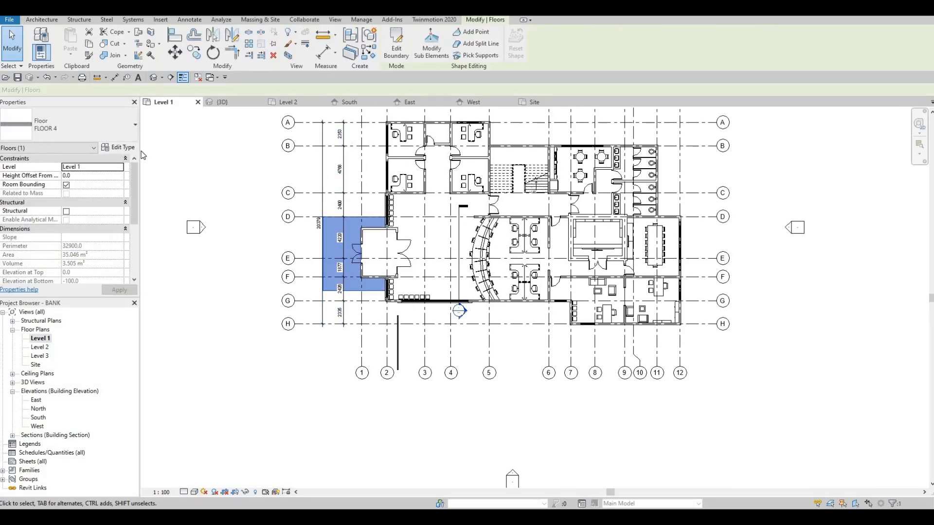
key(Escape)
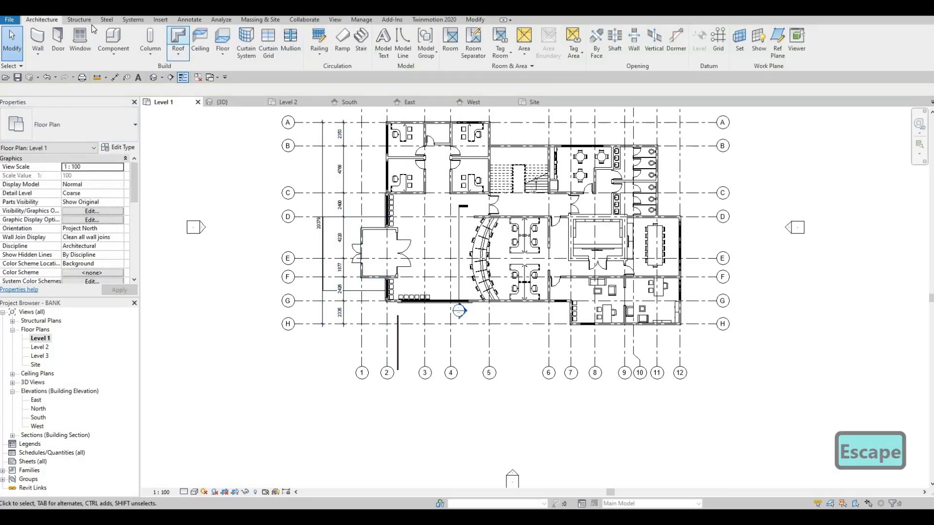
click(189, 19)
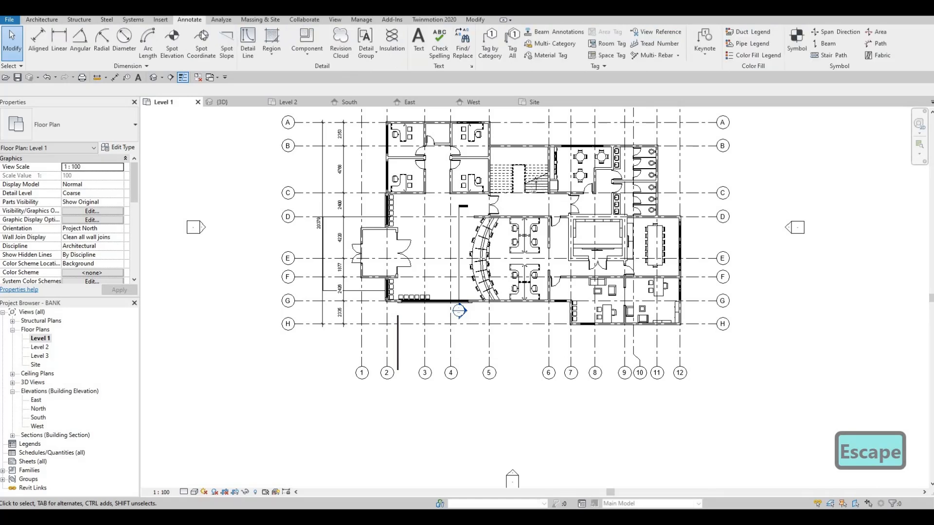
key(Escape)
key(Escape)
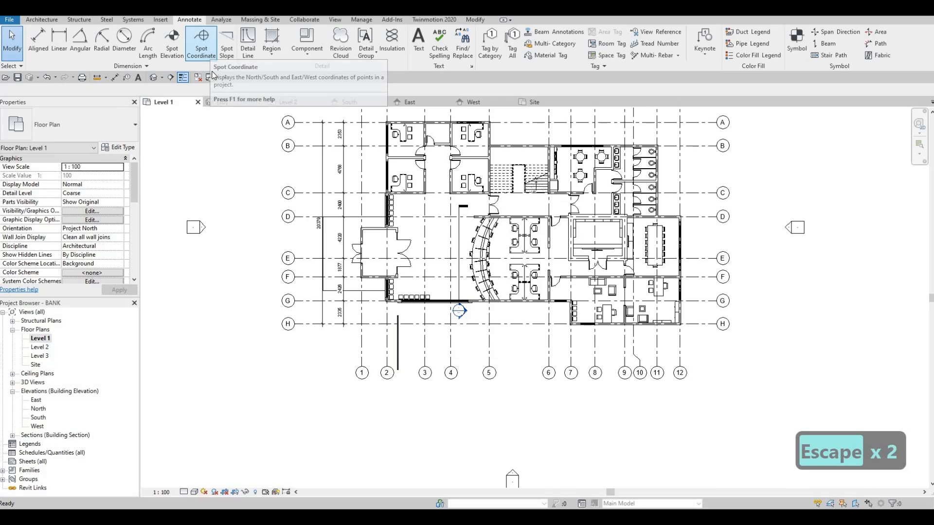
key(Escape)
key(Escape)
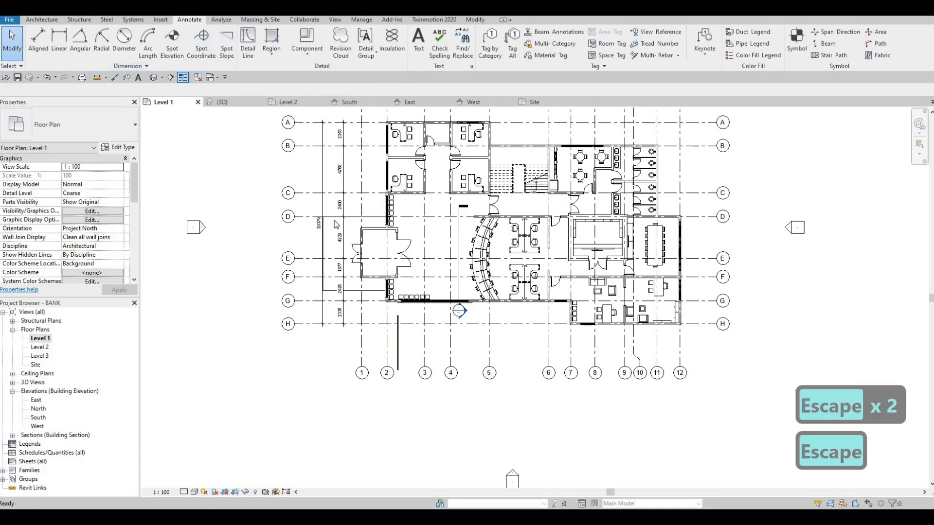
- Create a similar floor from the entrance floor and sketch its rectangular boundary of 2000 by 20000 mm west of the building
click(334, 224)
key(c)
key(s)
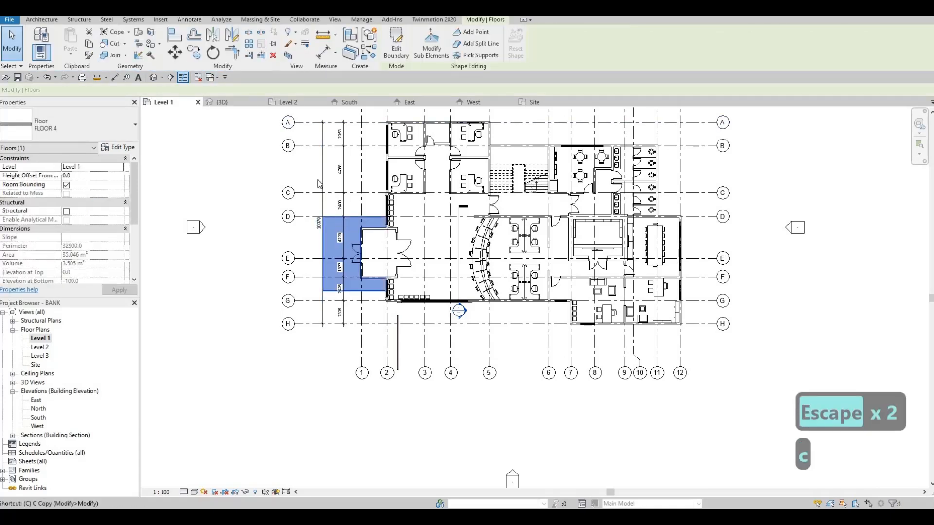
scroll(322, 162, down, 2)
middle_drag(322, 162, 370, 154)
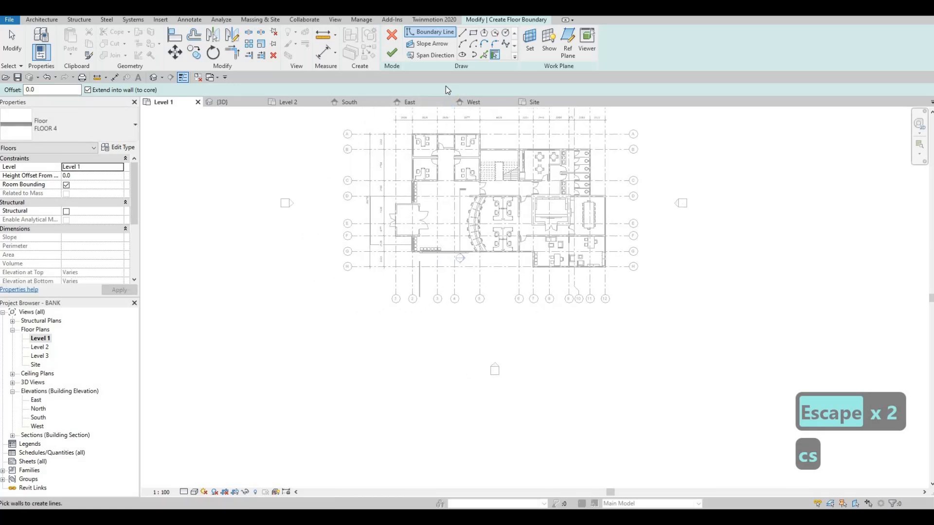
click(462, 32)
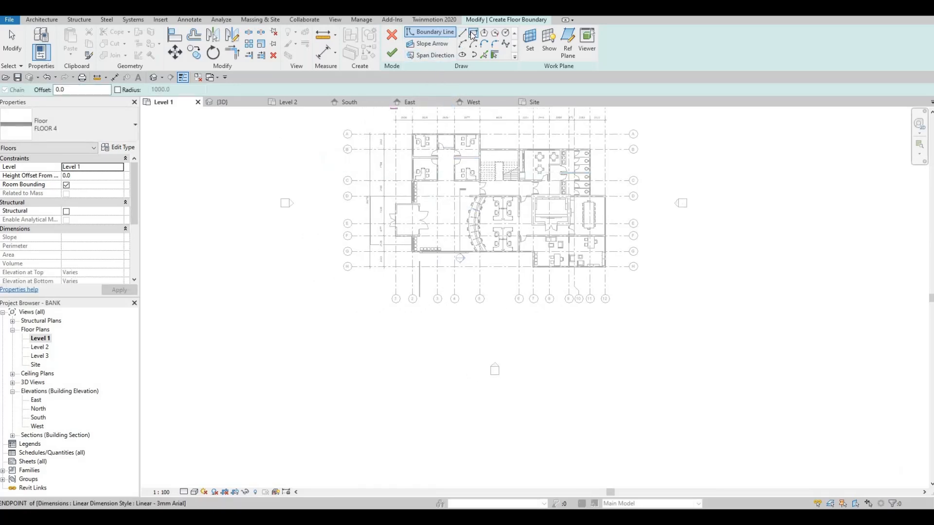
click(301, 165)
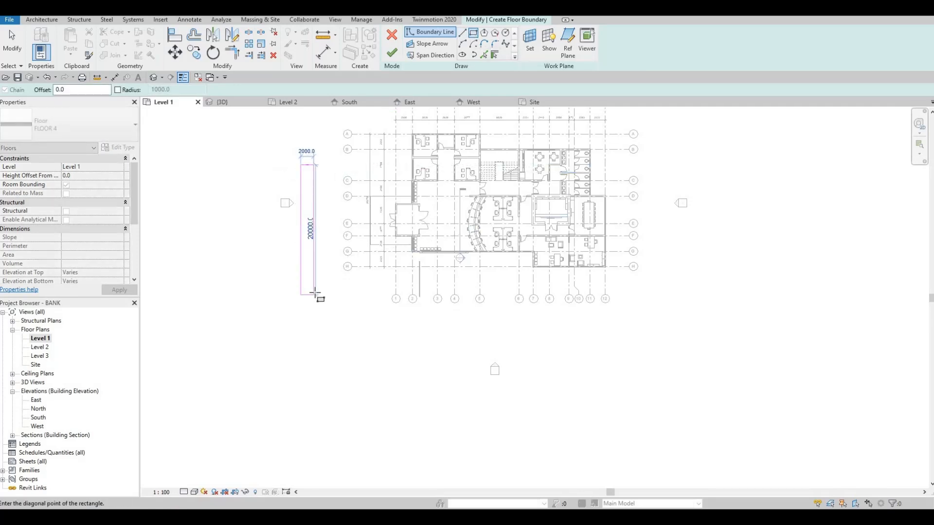
click(338, 272)
key(Escape)
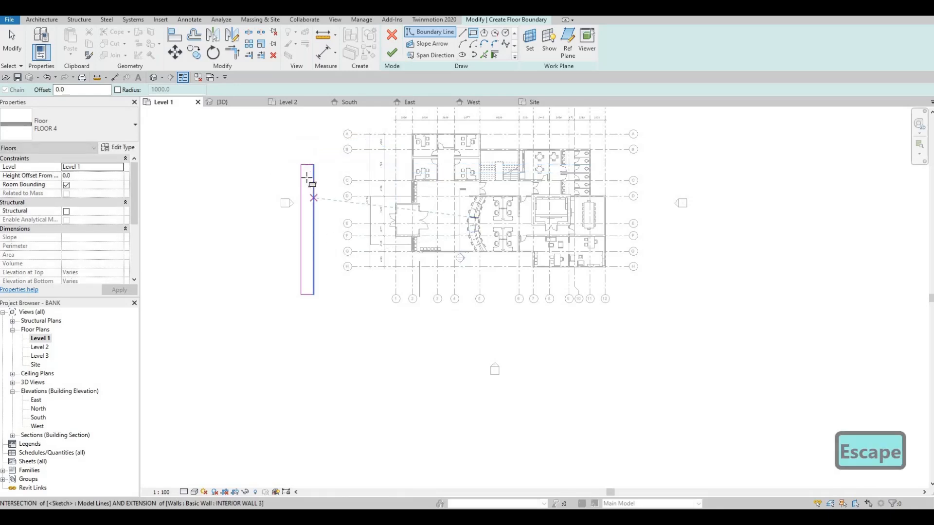
scroll(301, 166, up, 2)
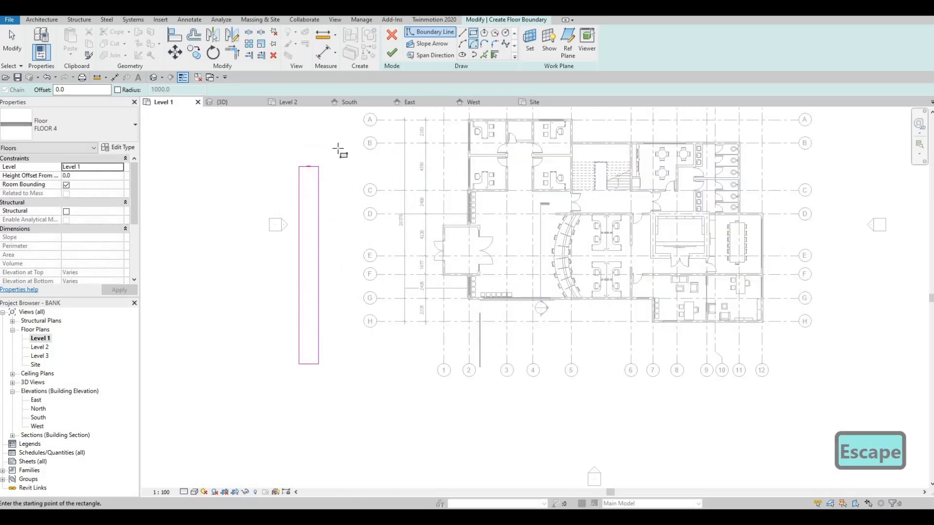
scroll(319, 171, up, 2)
click(312, 172)
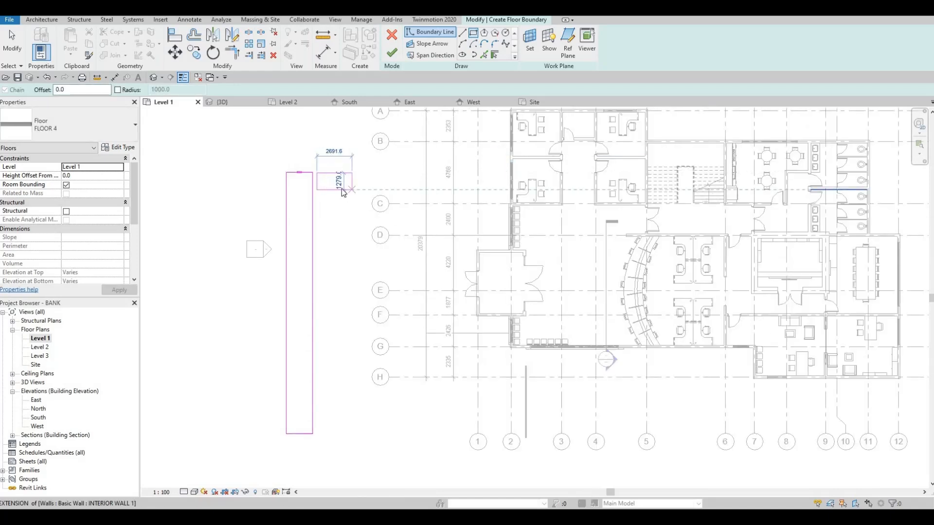
key(Escape)
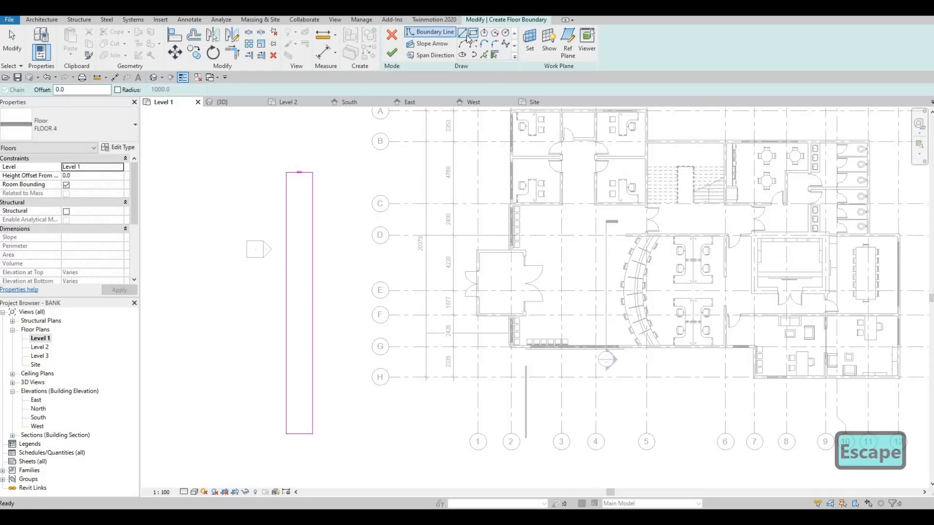
- Sketch a 3900 mm boundary line eastward from near the rectangle's north end, with a short northward line at its end
key(l)
key(i)
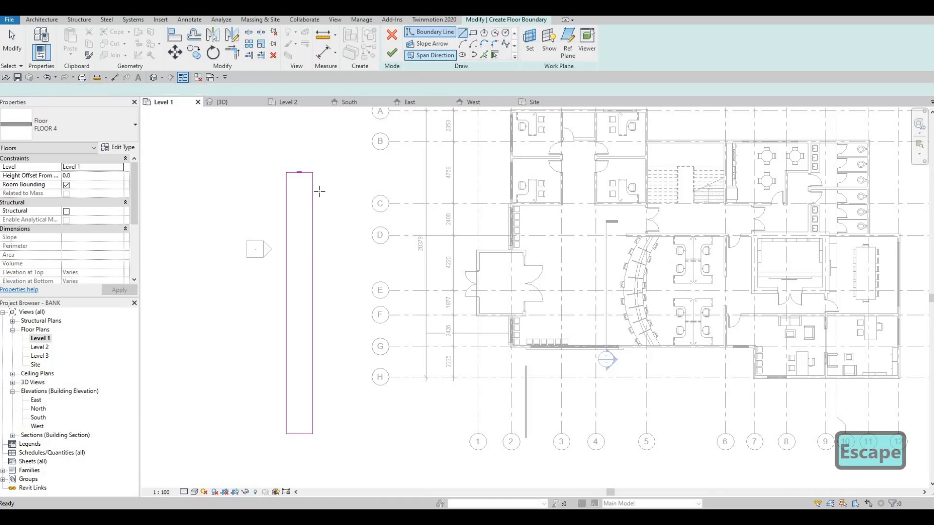
click(313, 189)
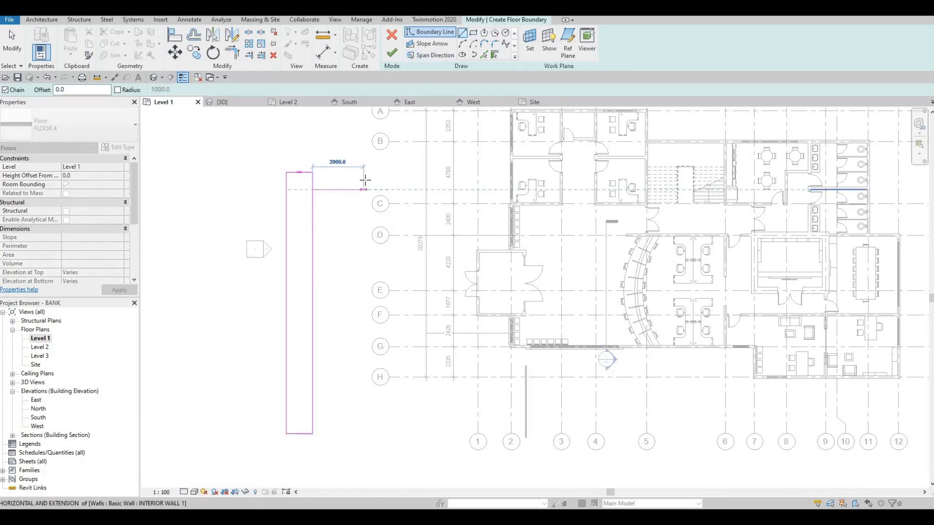
click(364, 189)
click(364, 178)
key(Escape)
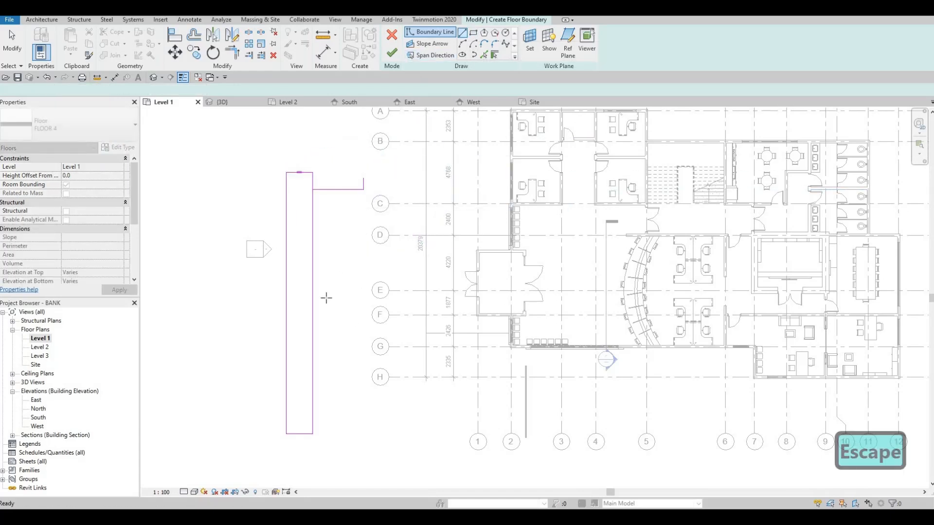
- Sketch a 4300 mm boundary line eastward from near the rectangle's south end, with a short southward line at its end
middle_drag(313, 414, 322, 284)
click(321, 286)
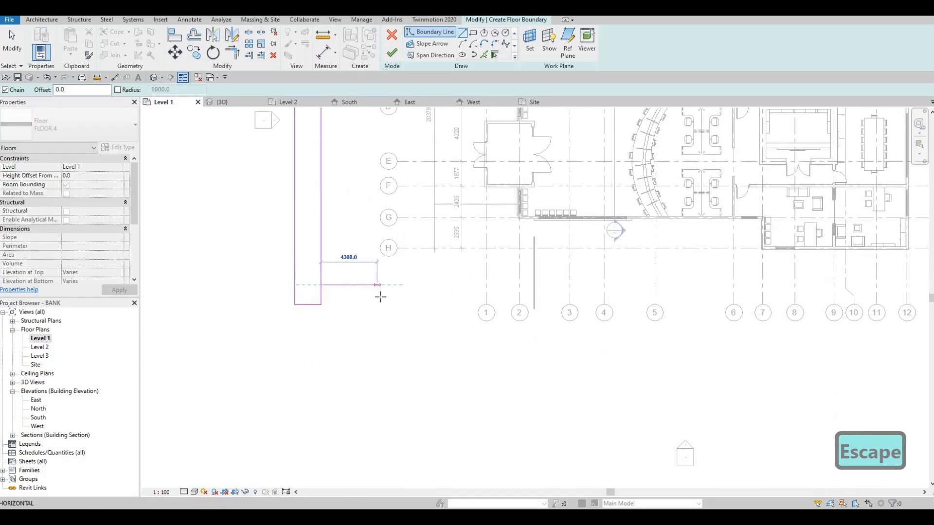
click(377, 285)
key(Escape)
scroll(372, 204, down, 3)
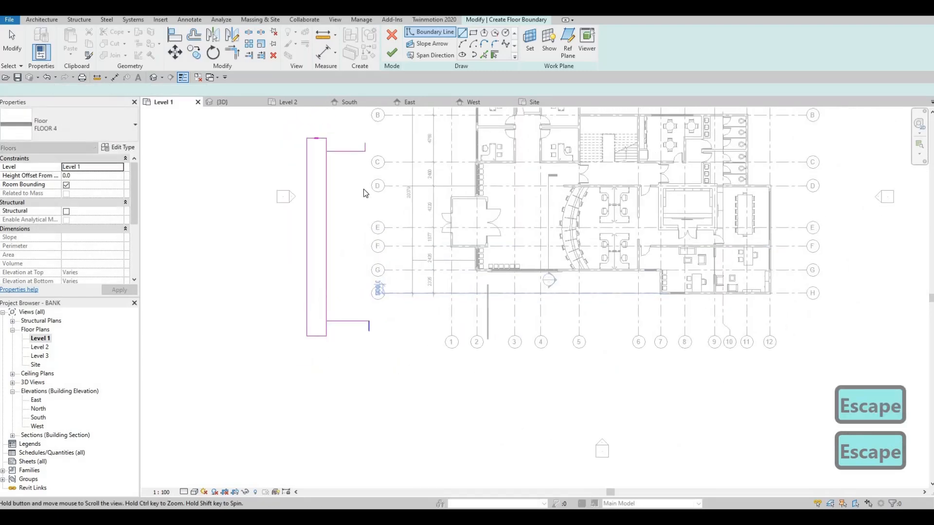
key(Escape)
key(Escape)
key(Escape)
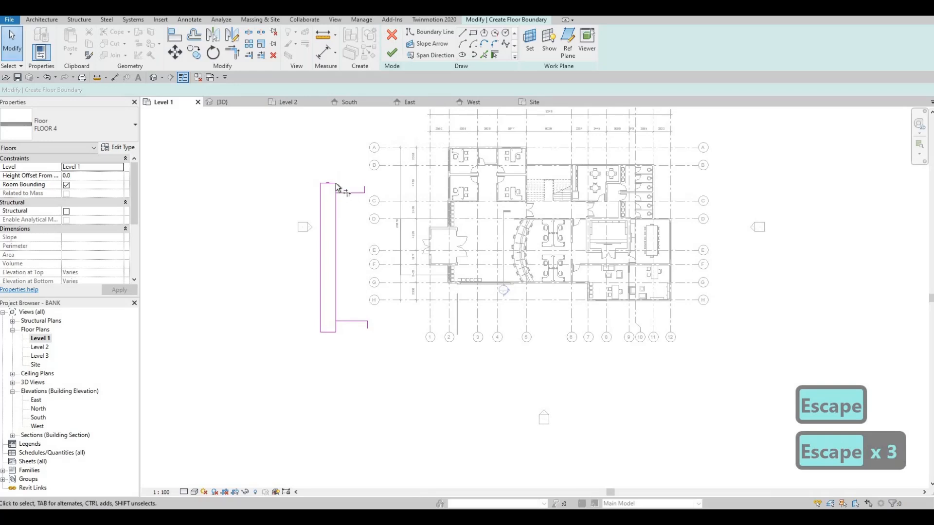
- Trim the boundary lines at the north and south ends into one closed C-shaped outline opening toward the building
key(t)
key(r)
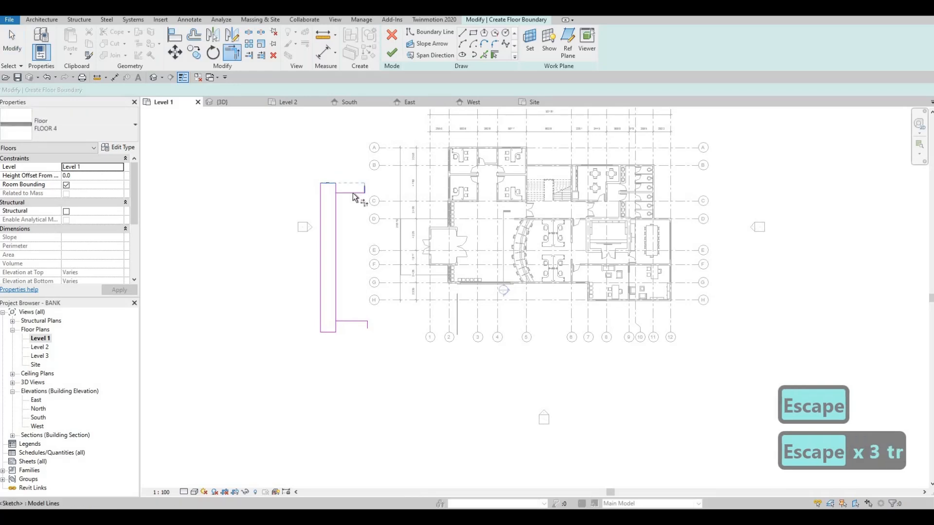
click(353, 194)
click(336, 205)
click(367, 328)
click(348, 322)
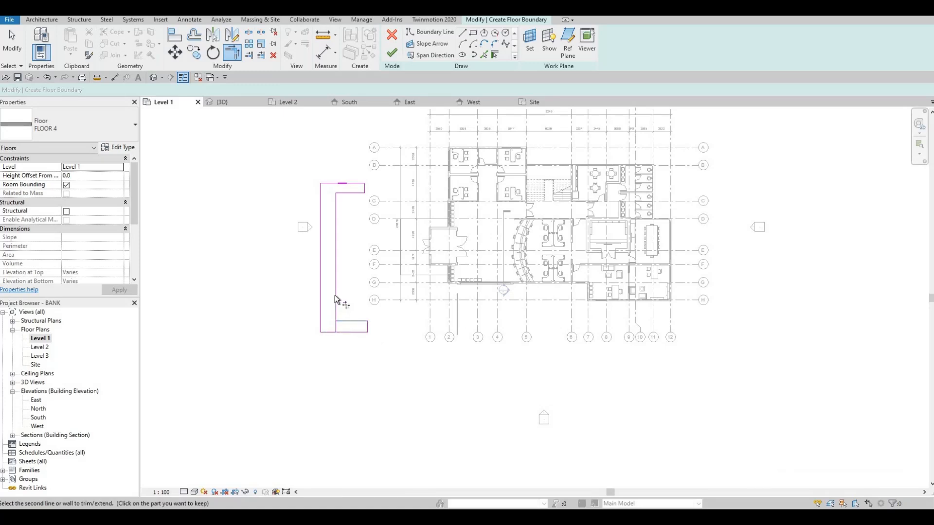
click(341, 315)
scroll(336, 269, down, 2)
key(Escape)
key(Escape)
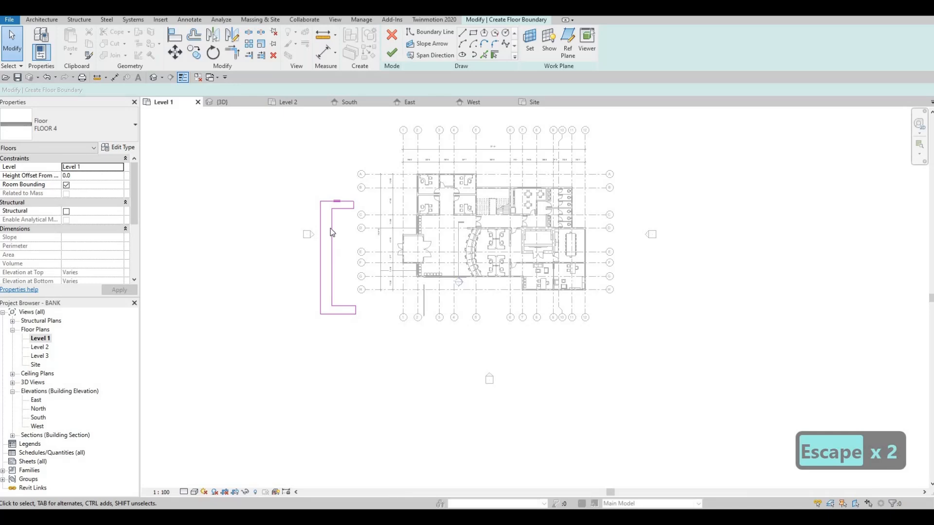
- Move the north arm's horizontal boundary lines northward so that its outer edge aligns with grid B
scroll(331, 229, up, 1)
key(F1)
click(344, 198)
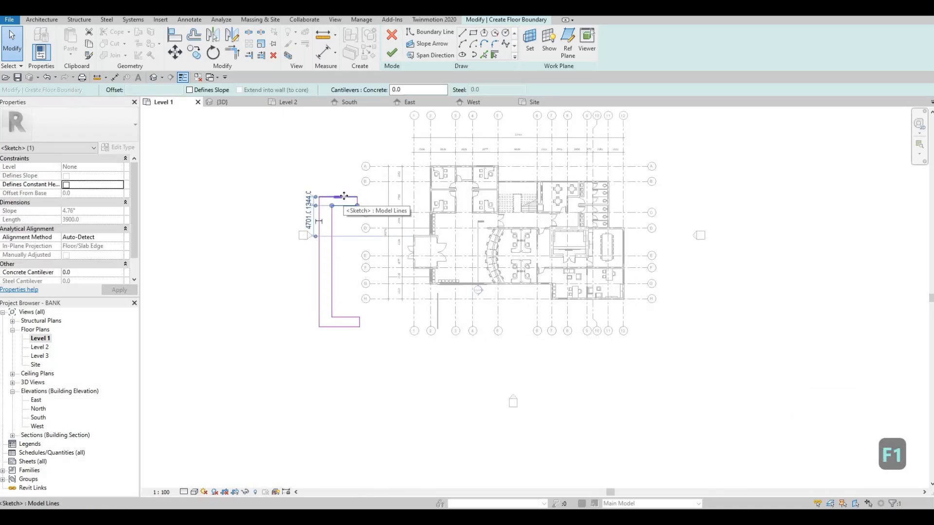
mouse_move(335, 166)
mouse_down()
mouse_move(334, 151)
mouse_move(331, 165)
mouse_up()
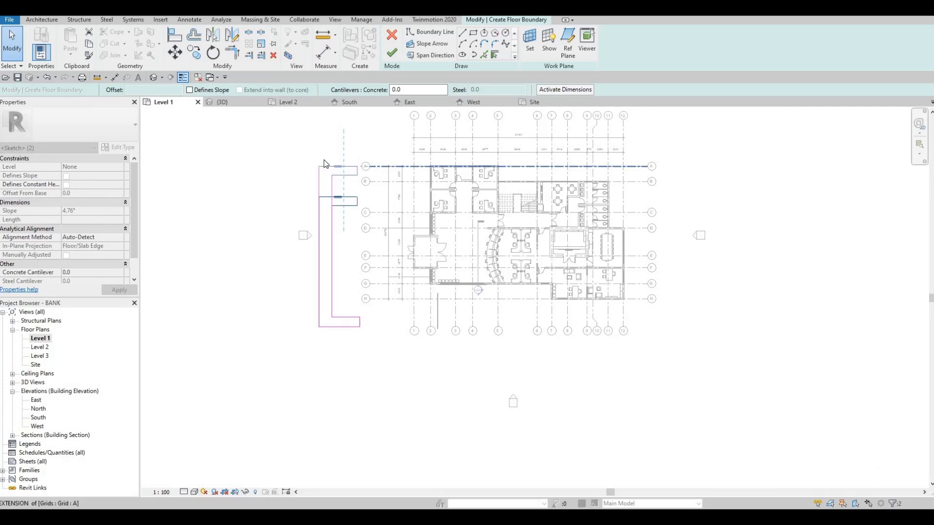
scroll(317, 163, up, 1)
scroll(382, 207, up, 2)
scroll(361, 206, up, 1)
scroll(370, 175, down, 1)
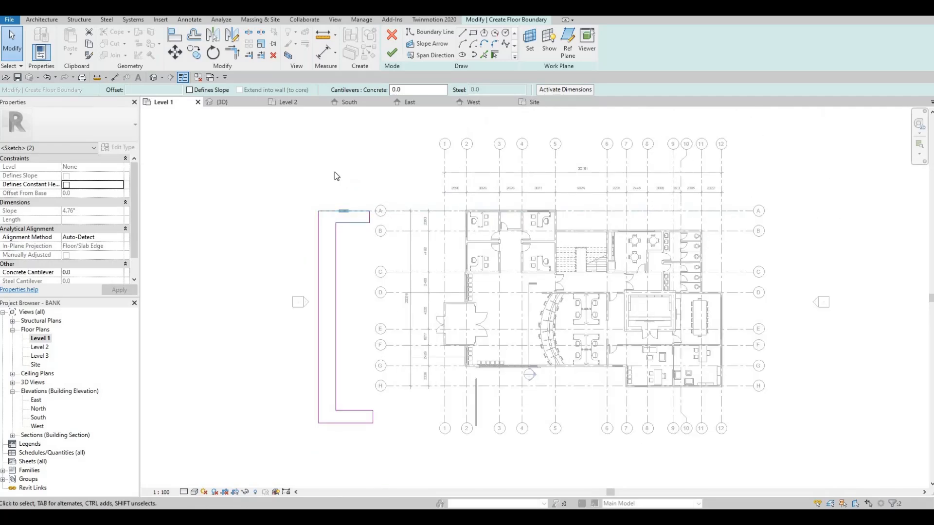
middle_drag(356, 222, 367, 186)
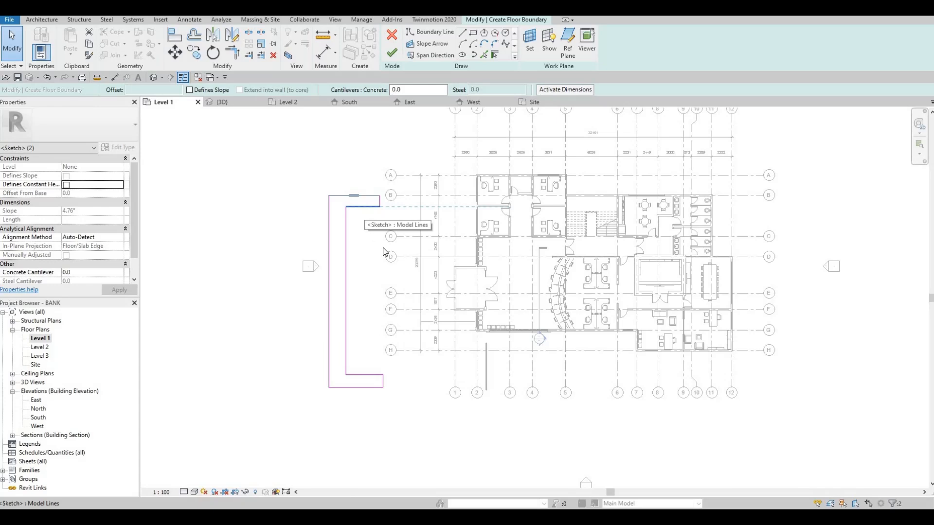
mouse_move(436, 278)
middle_down()
mouse_move(444, 260)
mouse_move(416, 236)
mouse_move(428, 229)
middle_up()
key(Escape)
- Shift all eight lines of the C-shaped floor boundary slightly west, away from the building
drag(438, 369, 438, 368)
key(Left)
key(Left)
key(Left)
key(Left)
key(Left)
key(Left)
key(Left)
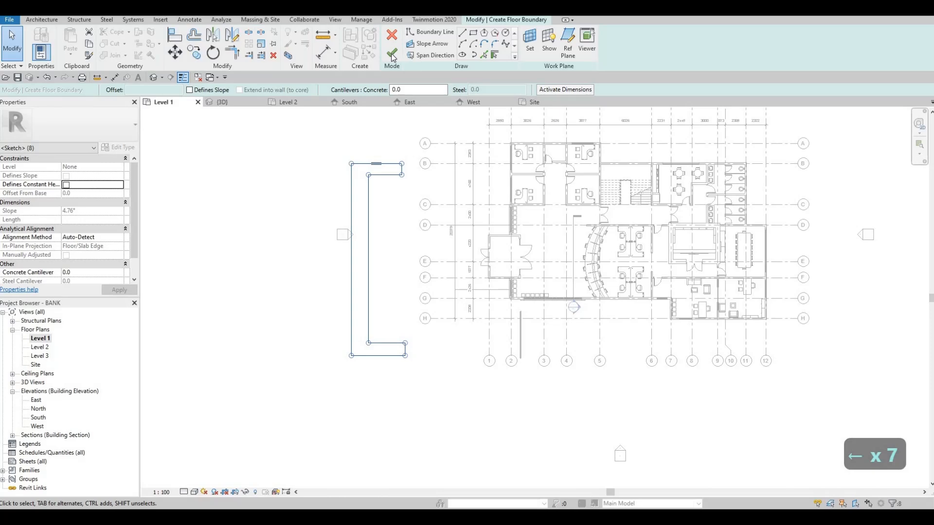
- Lengthen both arms slightly by shifting their east end lines toward the building, and finish the floor sketch
scroll(399, 174, up, 2)
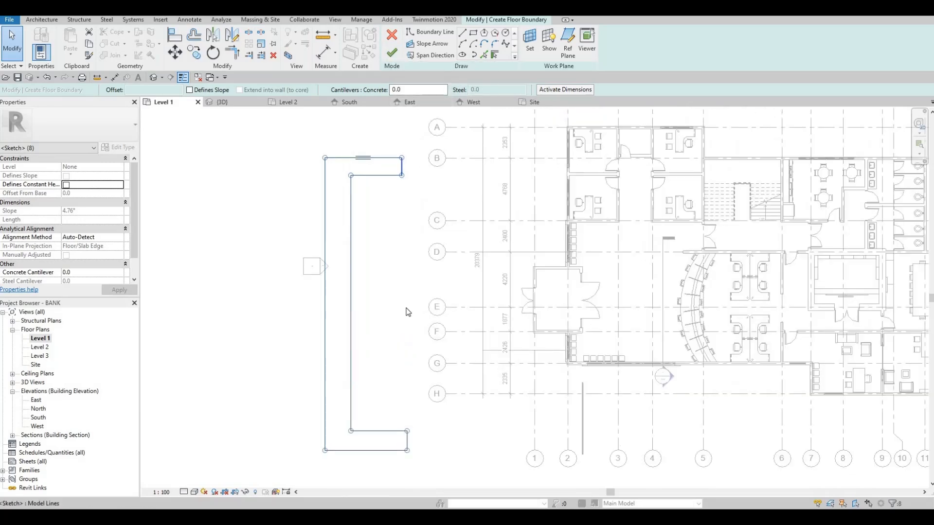
key(Escape)
ctrl+click(407, 442)
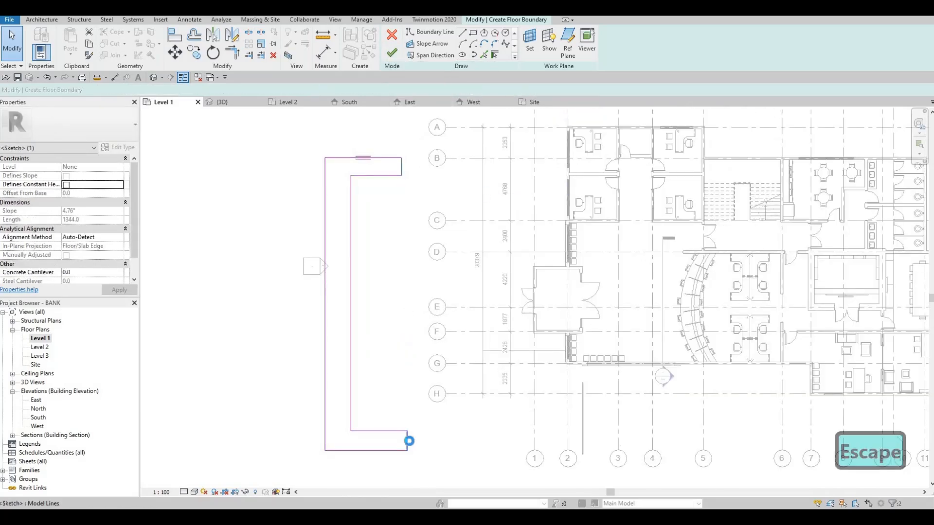
key(Right)
key(Right)
key(Right)
key(Right)
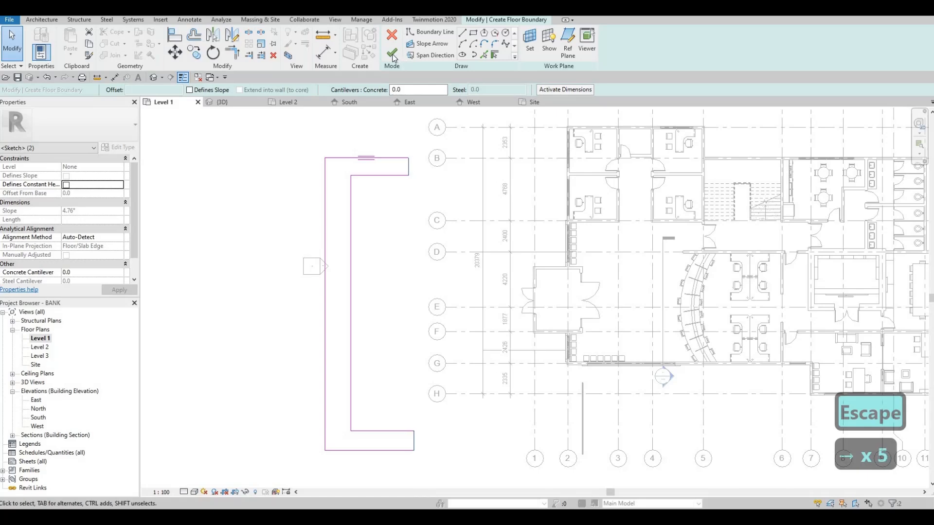
scroll(353, 141, down, 2)
key(Escape)
key(Escape)
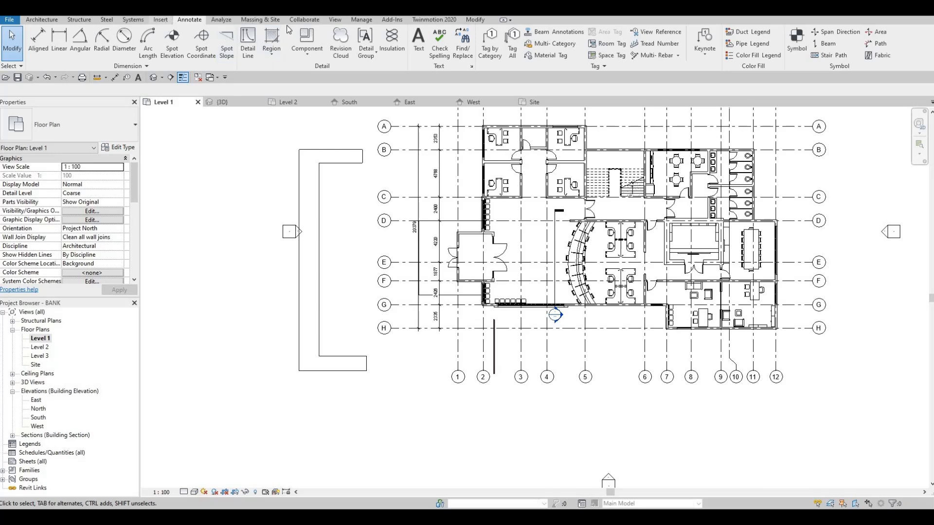
- Load the M_RPC Beetle family from the Canada library's Entourage folder
click(159, 20)
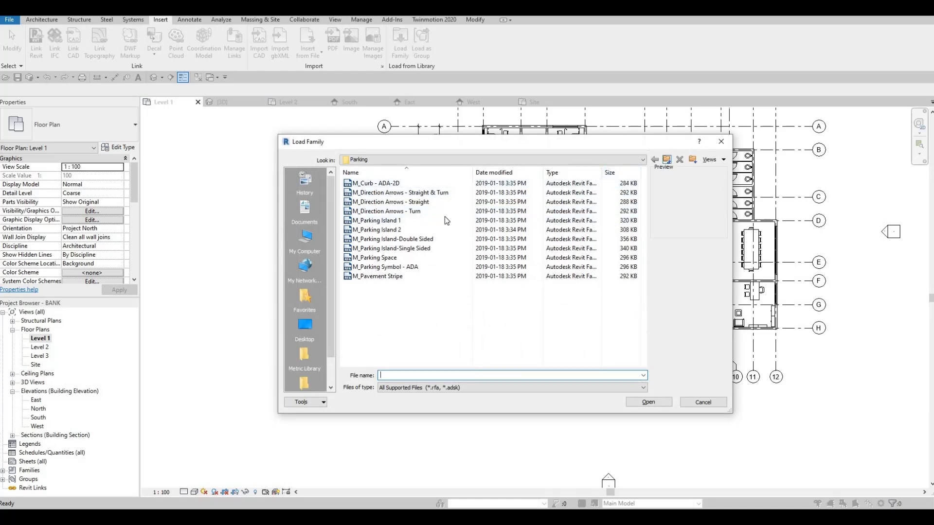
click(667, 159)
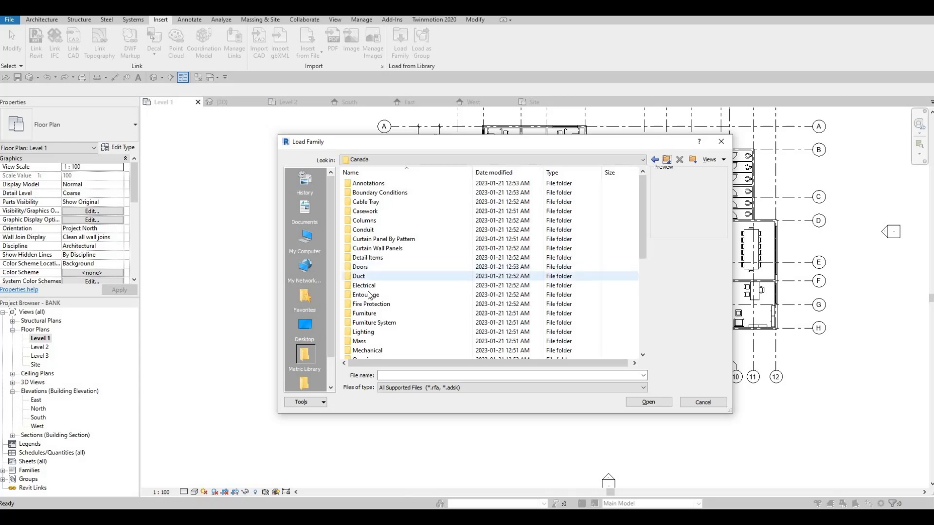
double_click(369, 293)
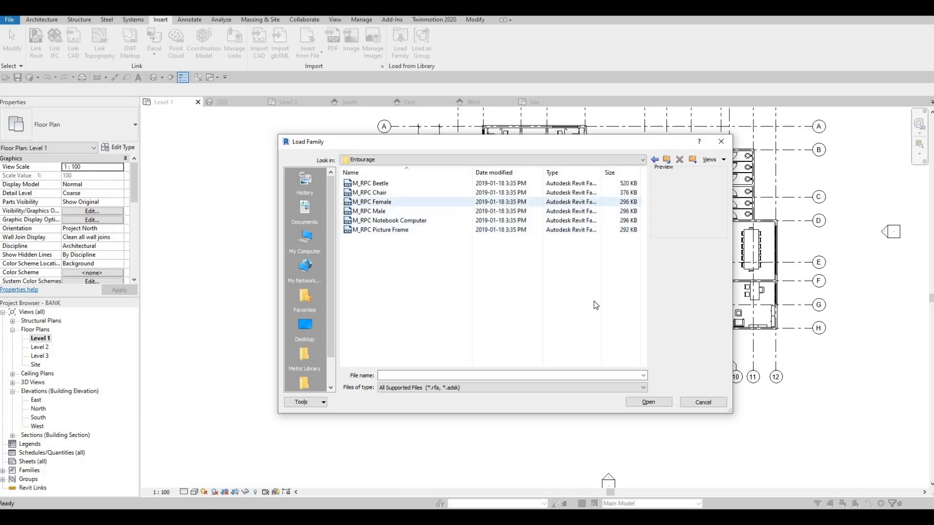
click(385, 184)
click(660, 402)
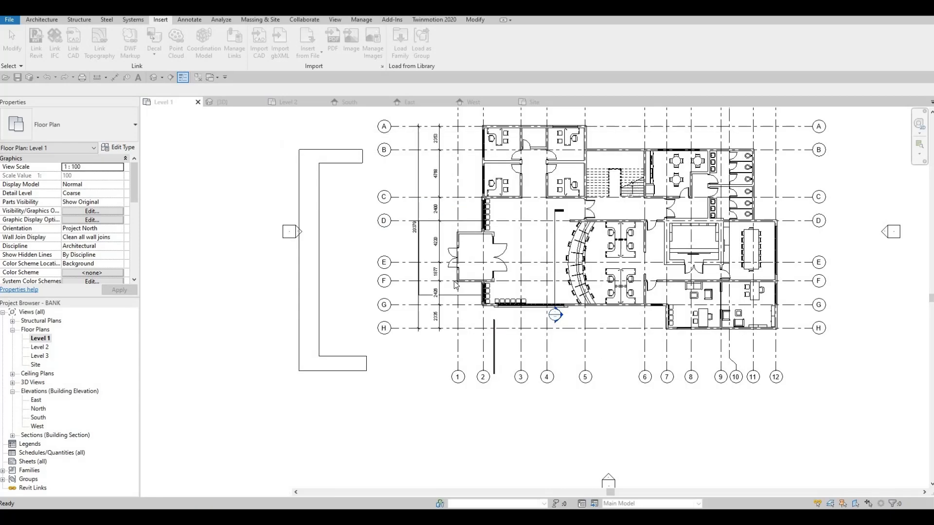
- Place an M_RPC Beetle car oriented north-south just west of the entrance vestibule
key(c)
key(m)
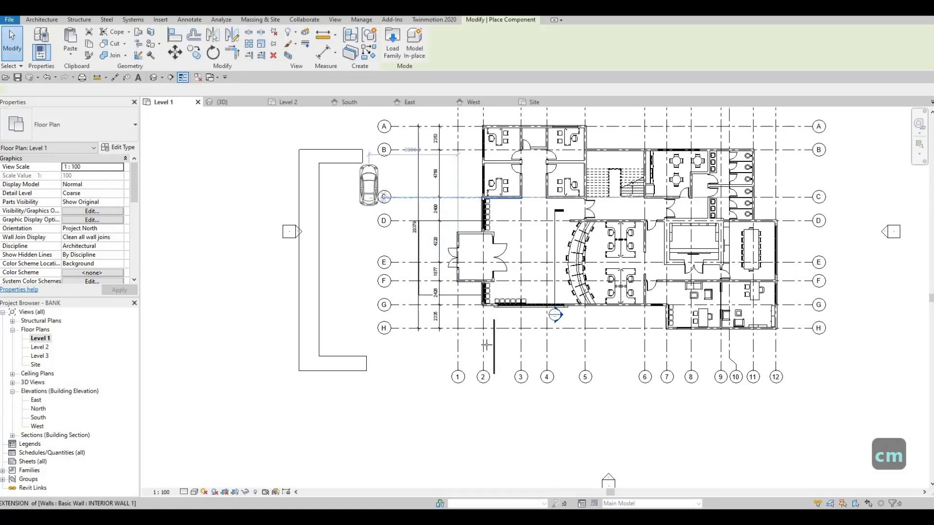
scroll(364, 187, up, 2)
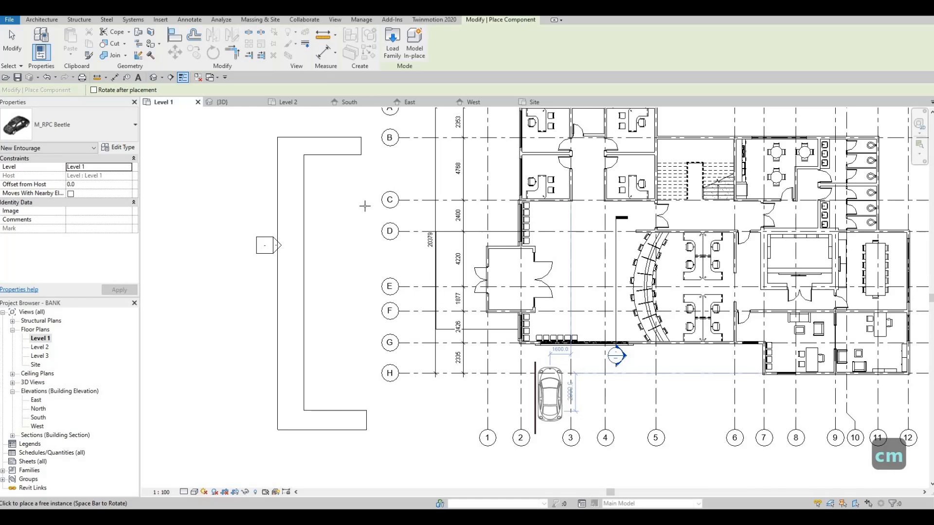
key(space)
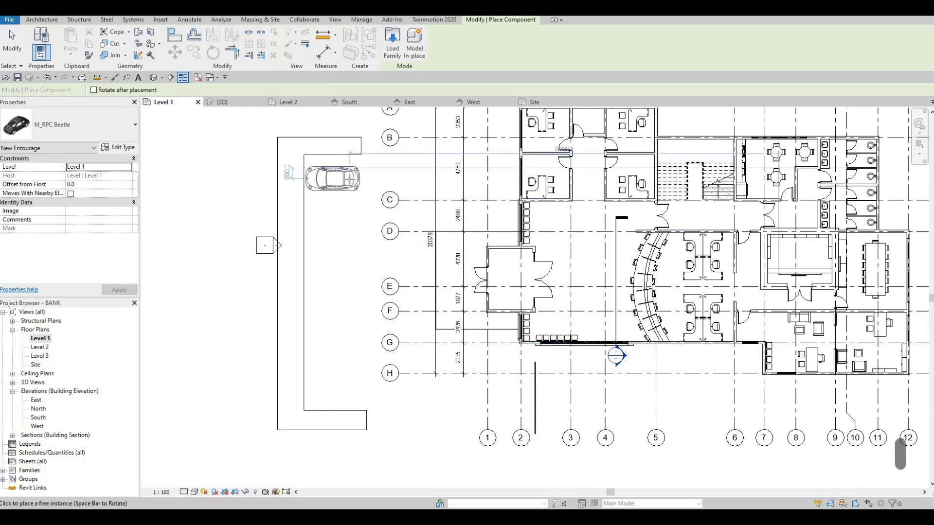
key(space)
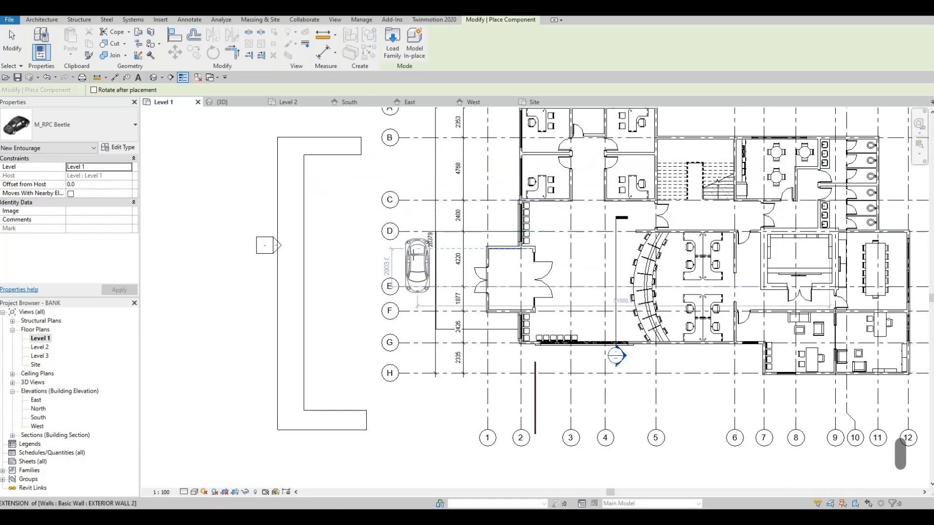
click(375, 254)
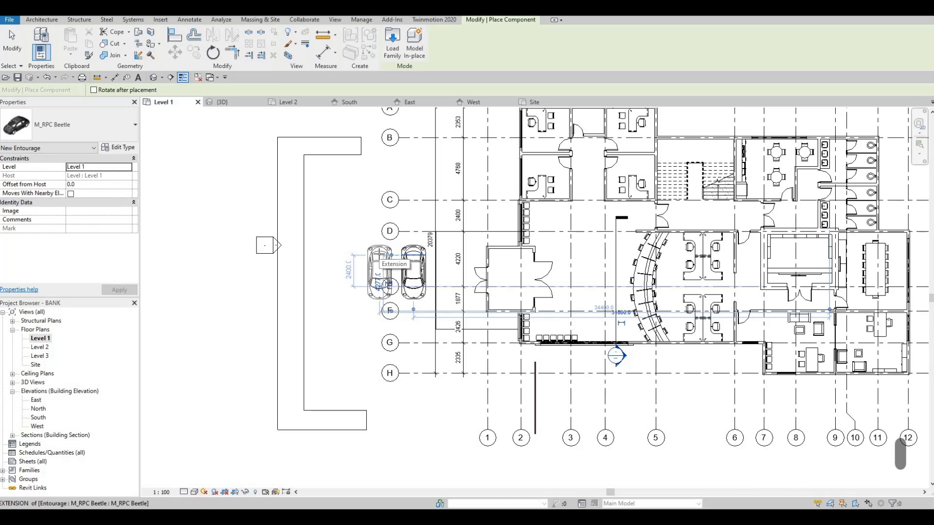
- Place a second north-south Beetle northwest of the first and a third one turned east-west below the slab's north arm
key(space)
key(space)
click(379, 254)
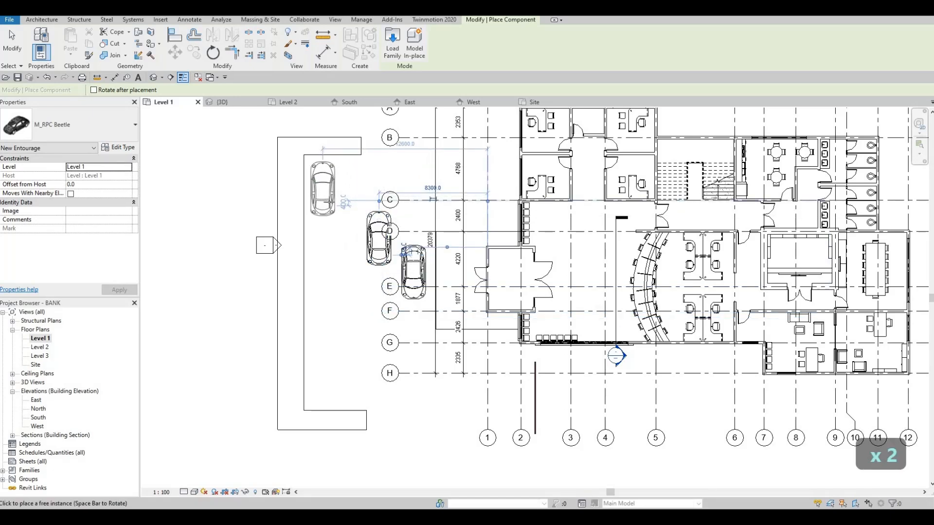
key(space)
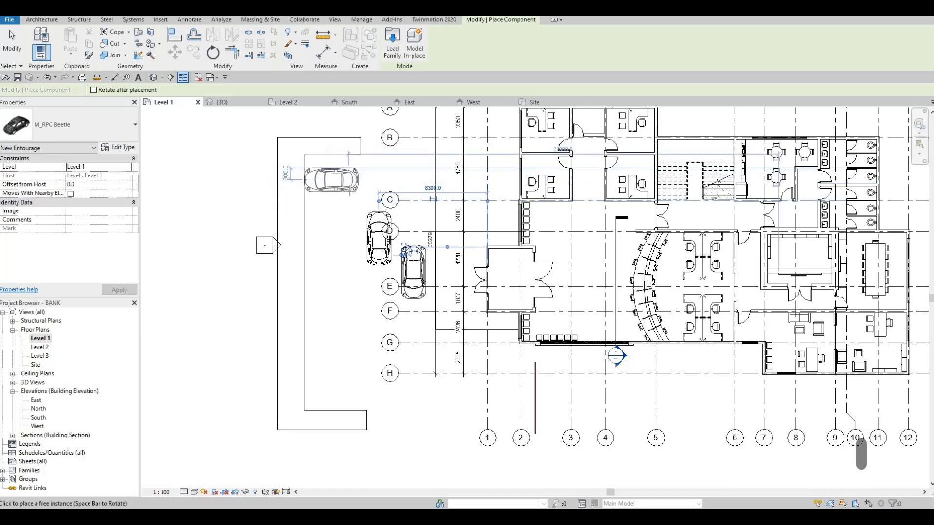
click(333, 183)
key(Escape)
key(Escape)
key(Escape)
scroll(349, 191, down, 1)
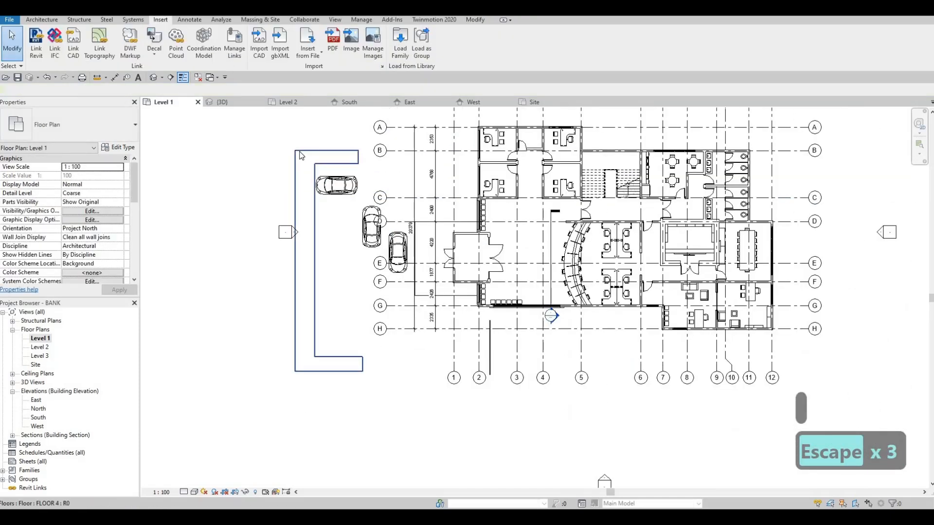
- Move the C-shaped floor slab slightly west to leave more room for the cars
click(300, 151)
key(Left)
key(Left)
key(Left)
key(Left)
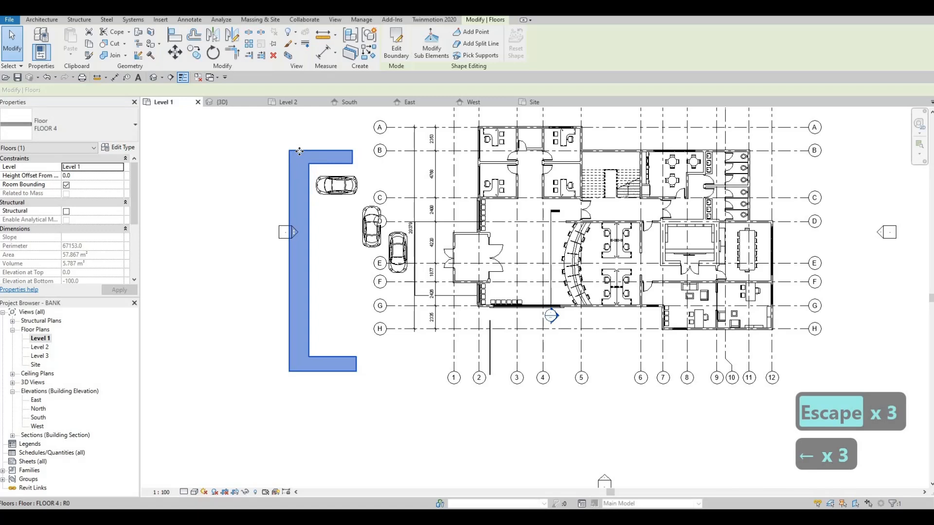
key(Left)
key(Escape)
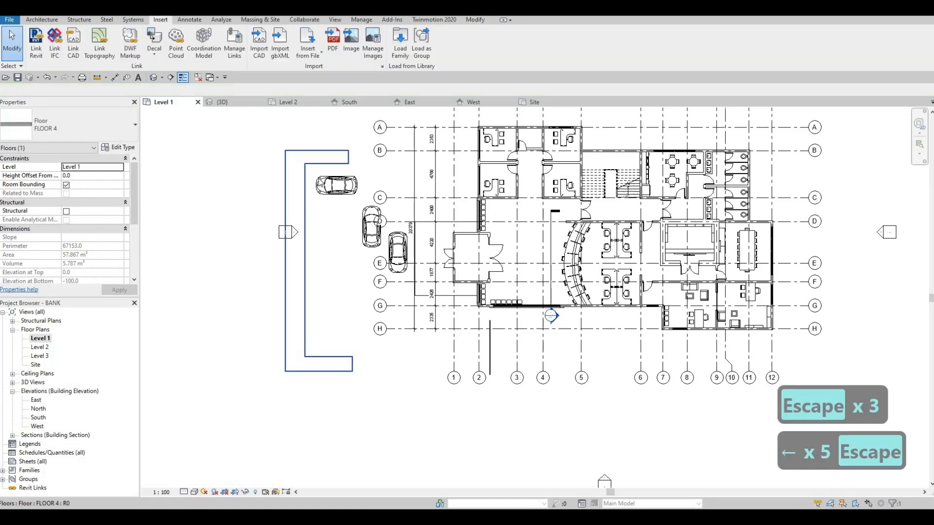
- Move the east-west Beetle below the C-shaped slab's north arm slightly west
click(318, 179)
key(Left)
key(Left)
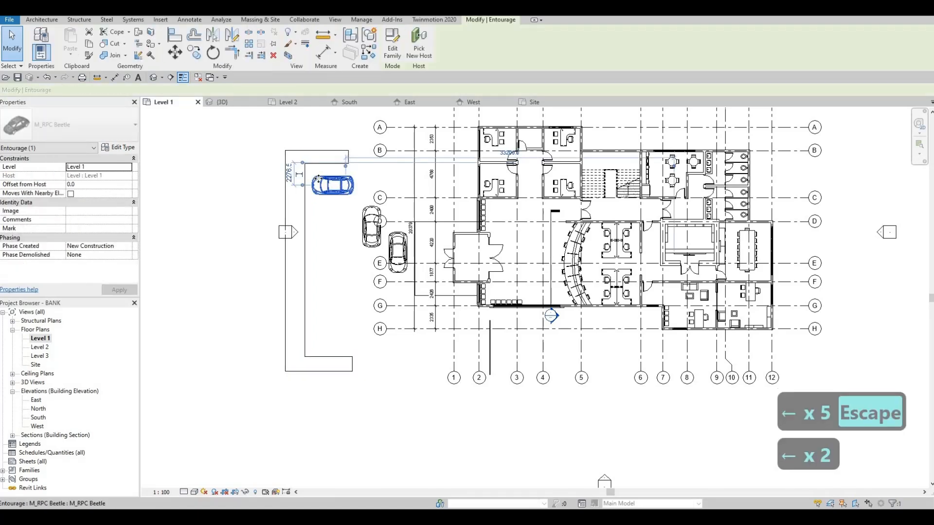
key(Escape)
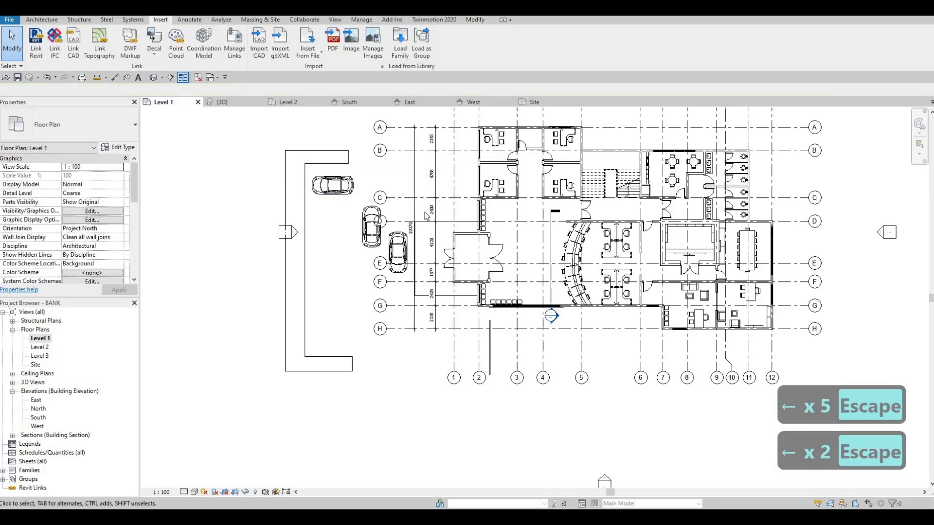
mouse_move(457, 232)
middle_down()
mouse_move(452, 240)
mouse_move(449, 218)
middle_up()
key(Escape)
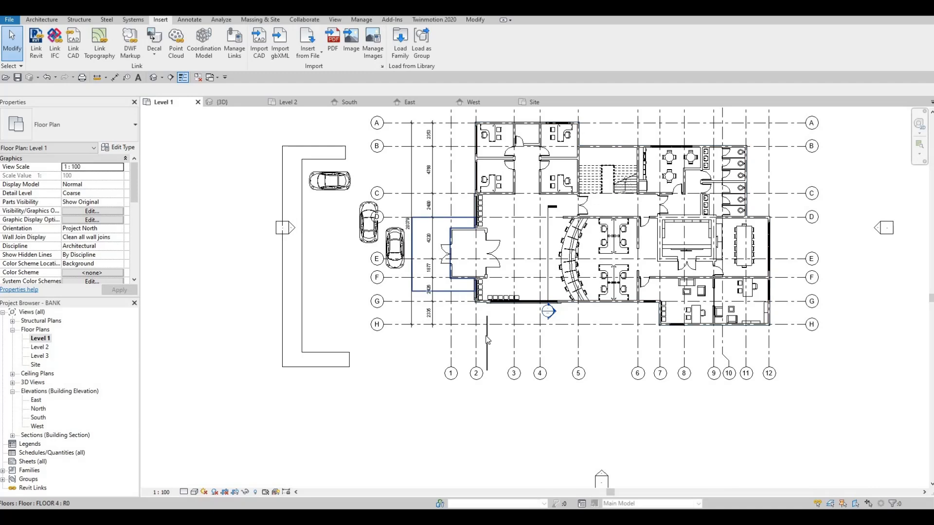
- Place two east-west M_Pavement Stripe 5490mm stripes west of the north offices, one between grids B and C and one near grid B
click(487, 341)
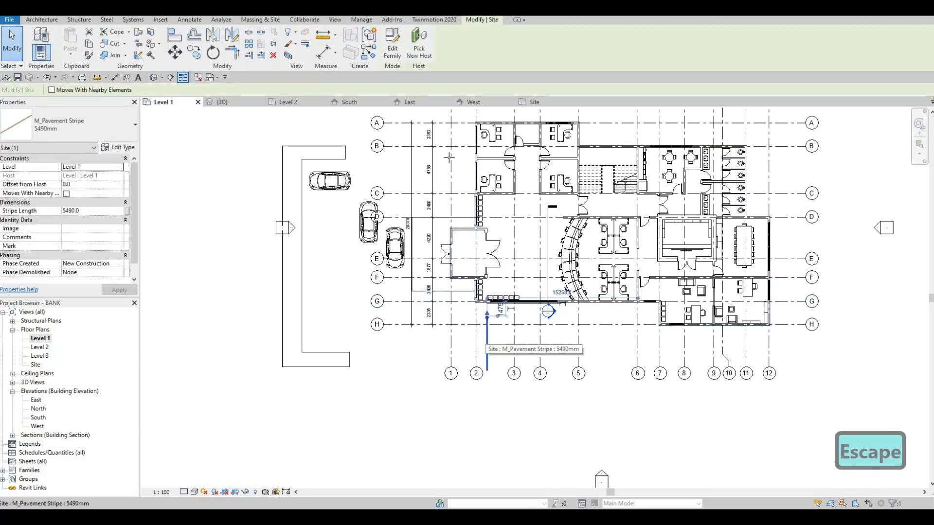
key(c)
key(s)
scroll(448, 157, up, 3)
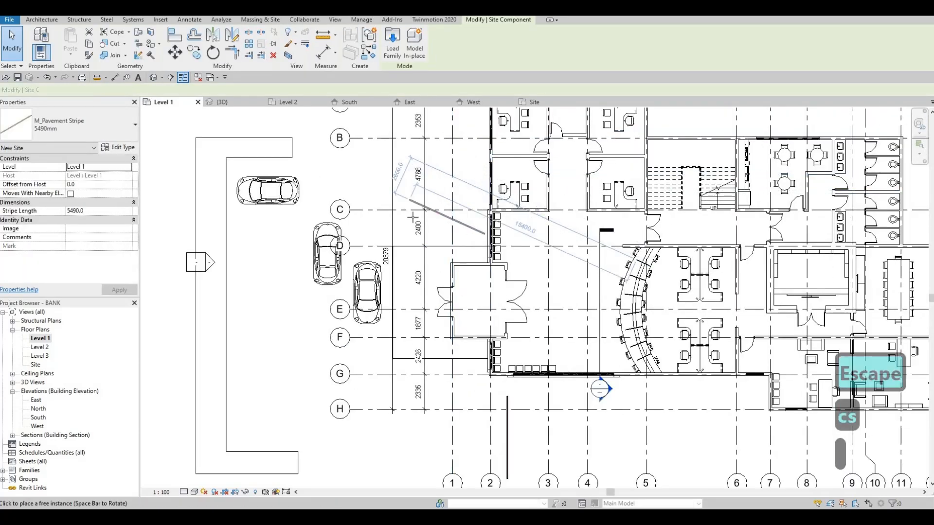
key(c)
key(s)
scroll(413, 217, up, 1)
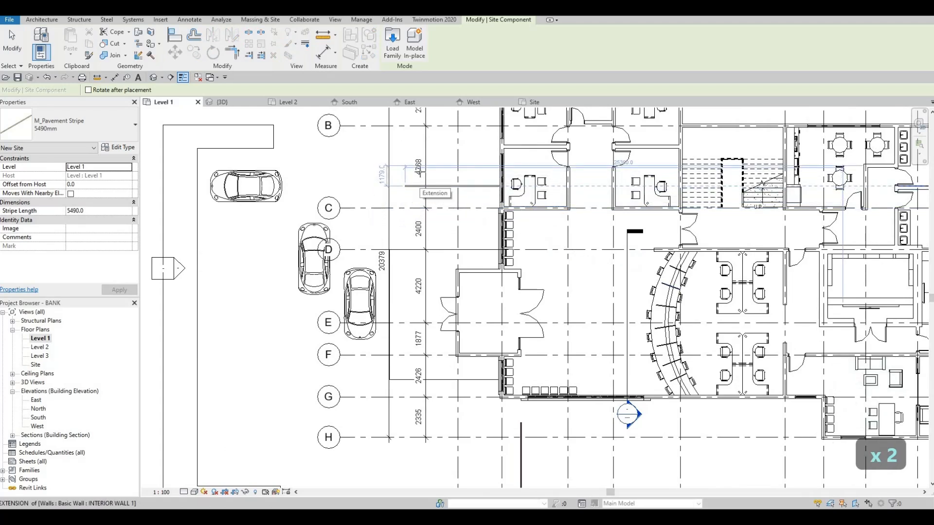
click(320, 177)
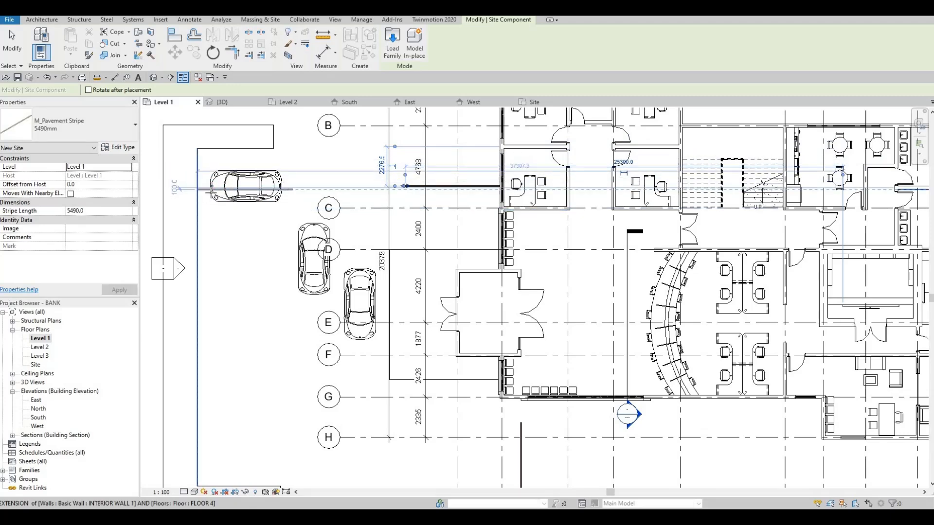
middle_drag(400, 131, 396, 193)
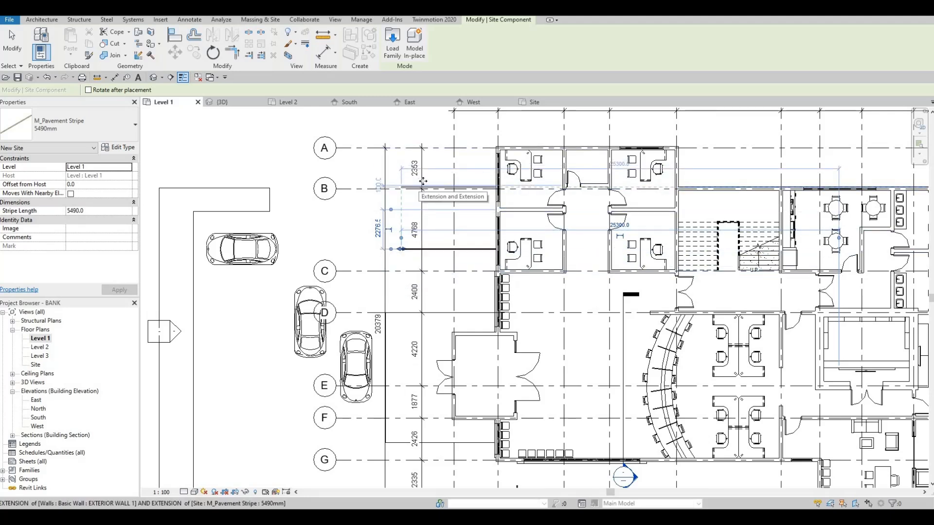
click(423, 181)
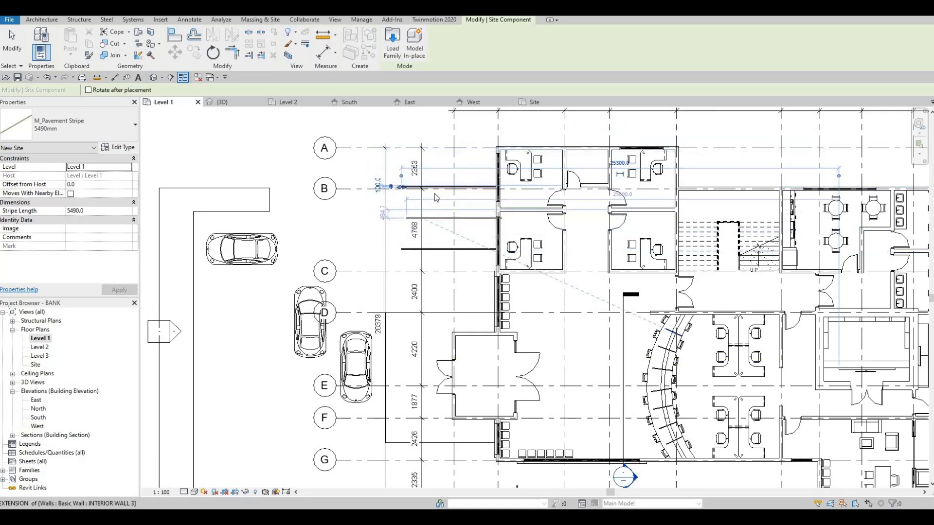
key(Escape)
key(Escape)
- Move both new pavement stripes slightly north and about one metre west, away from the building wall
click(430, 249)
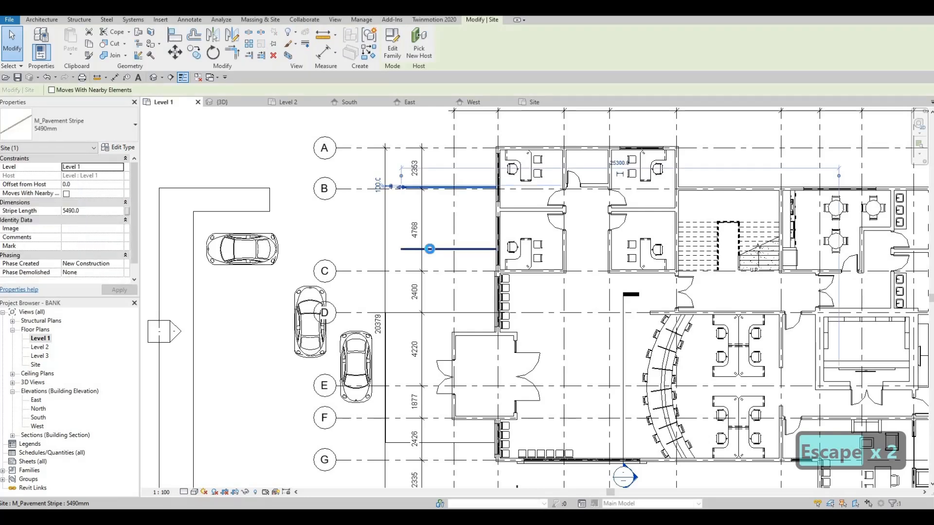
ctrl+click(429, 249)
key(Up)
key(Up)
key(Up)
key(Up)
key(Up)
key(Up)
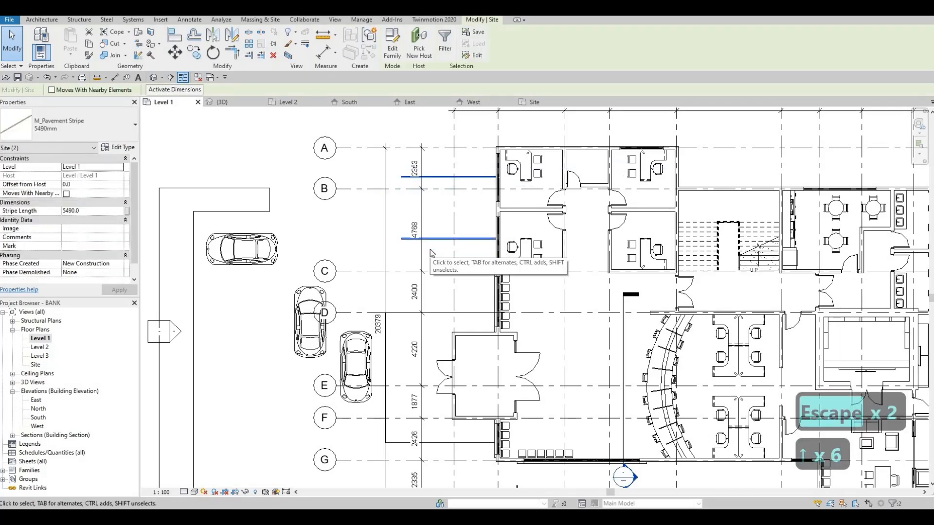
key(Left)
key(Left)
key(Left)
key(Left)
key(Left)
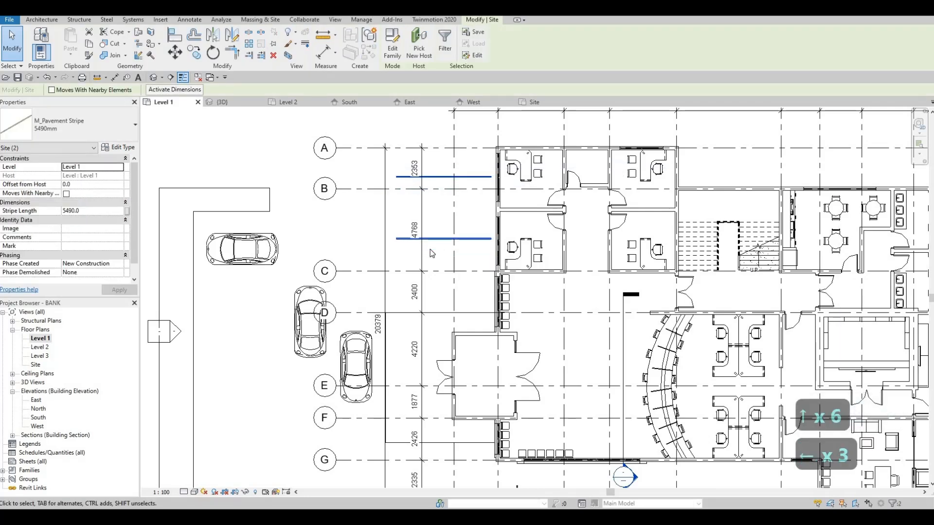
key(Left)
key(Left)
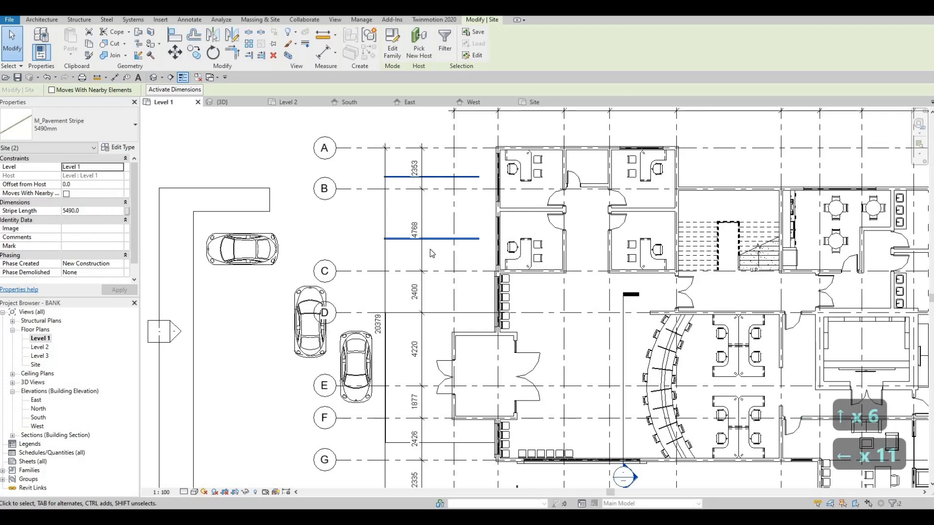
key(Right)
key(Left)
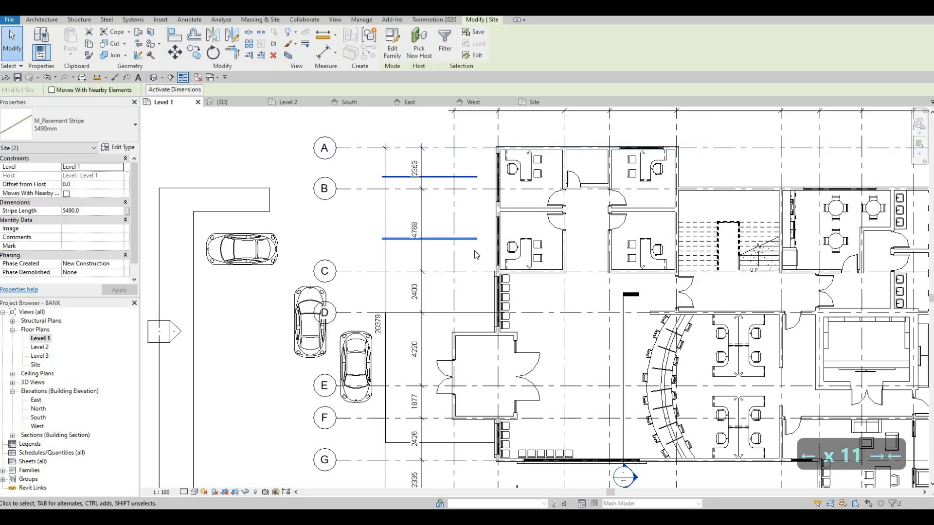
middle_drag(441, 283, 473, 252)
middle_drag(442, 291, 447, 262)
key(Escape)
- Edit the entrance FLOOR 4 slab's boundary and draw lines from its north edge up to grid A and across to the building's corner
click(446, 262)
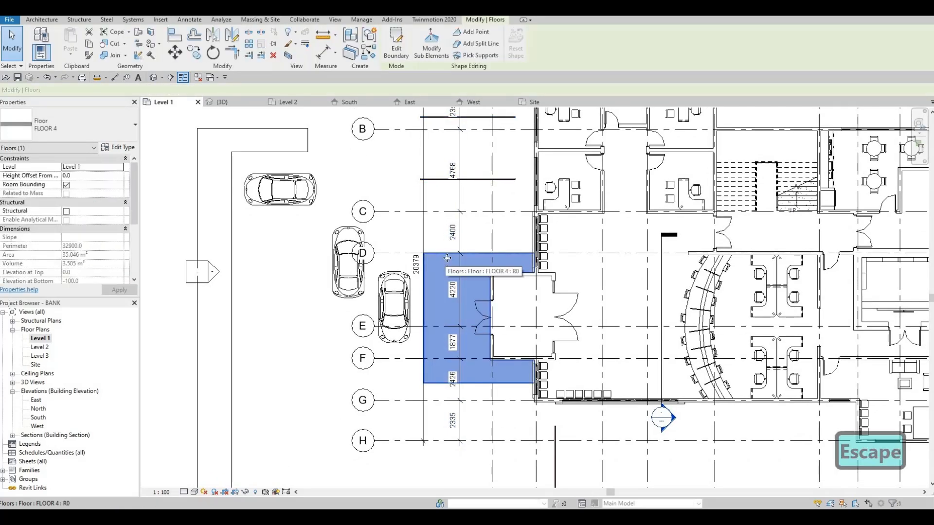
click(397, 47)
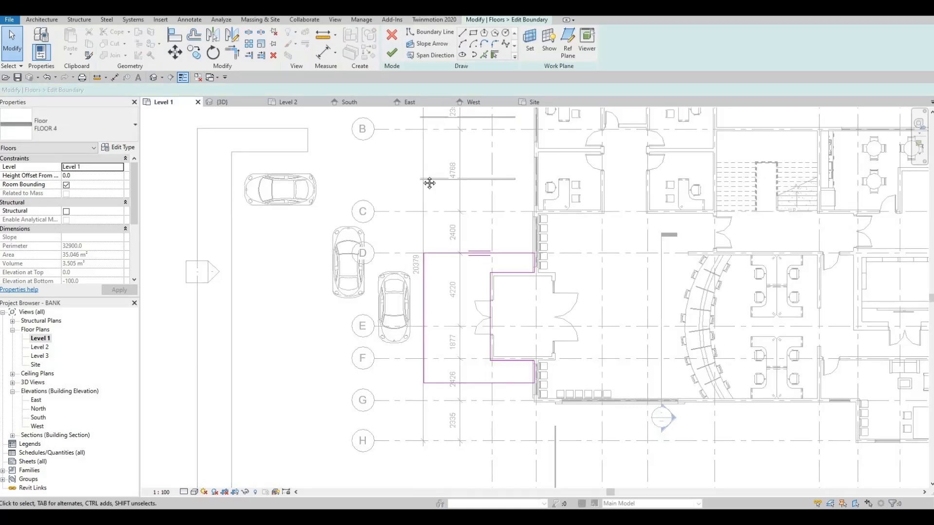
middle_drag(468, 240, 464, 291)
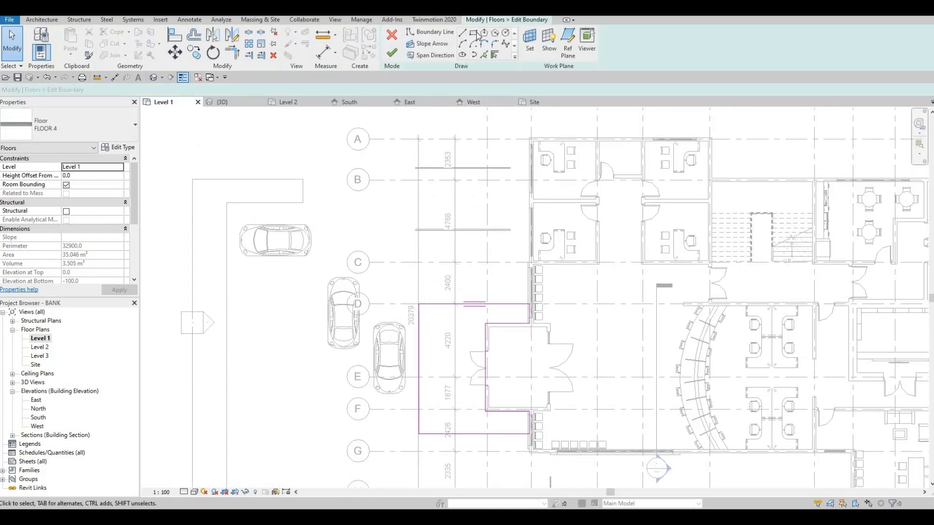
click(466, 41)
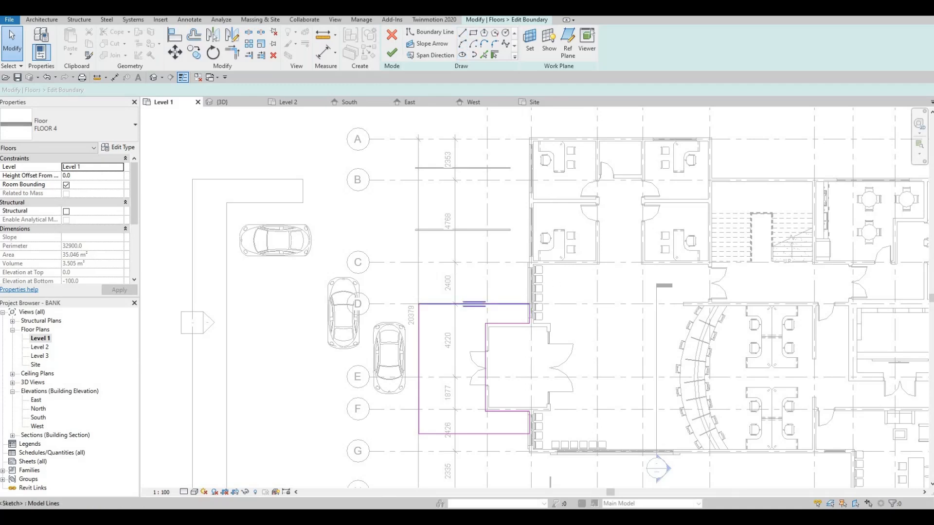
click(515, 304)
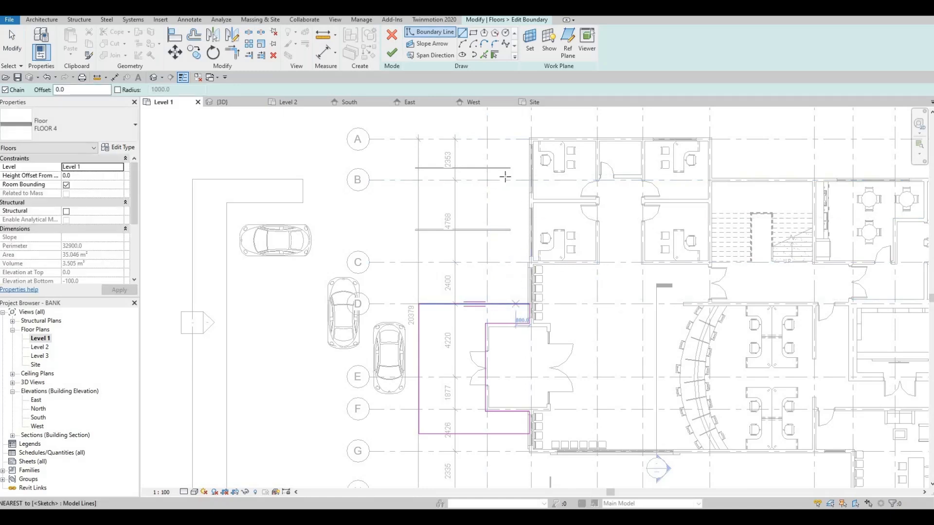
click(519, 140)
click(529, 140)
key(Escape)
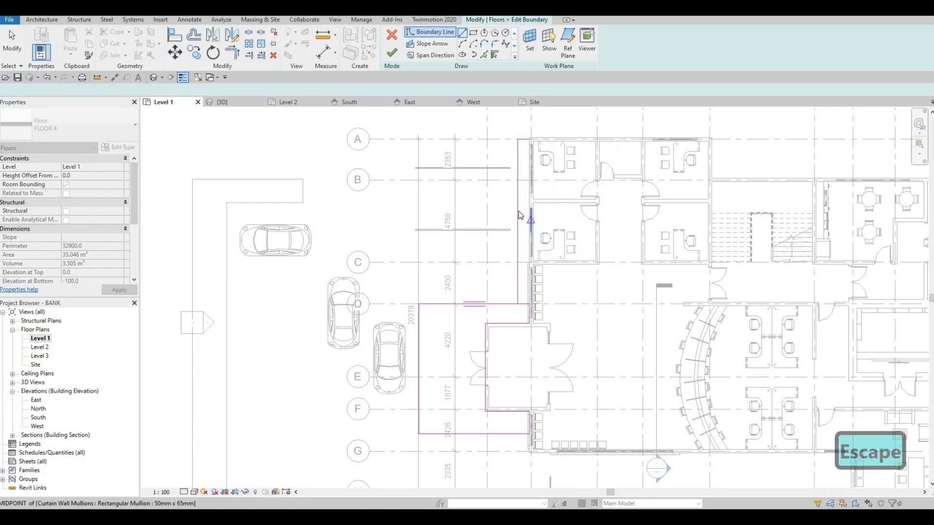
key(Escape)
scroll(518, 211, up, 2)
key(Escape)
- Move the new north-south boundary line west to 1200 mm from the slab edge along the building wall
click(519, 210)
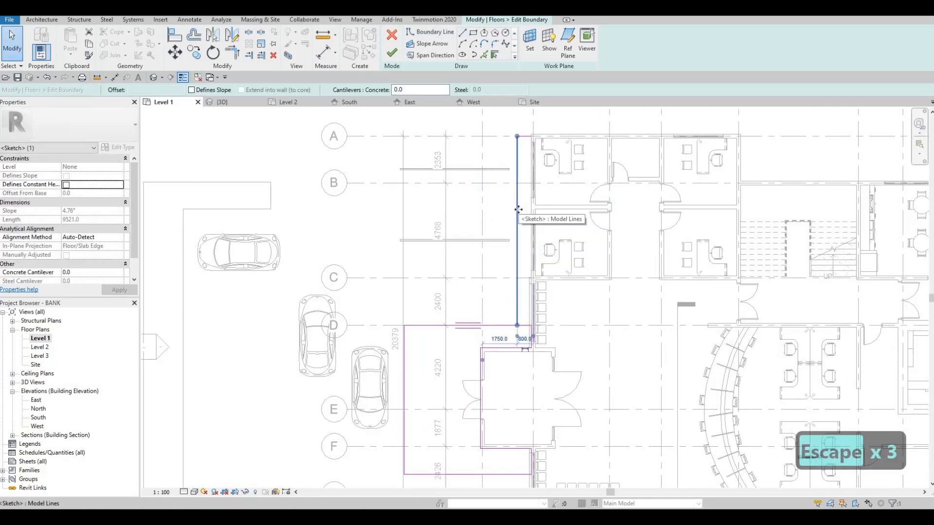
key(Left)
key(Left)
key(Left)
key(Left)
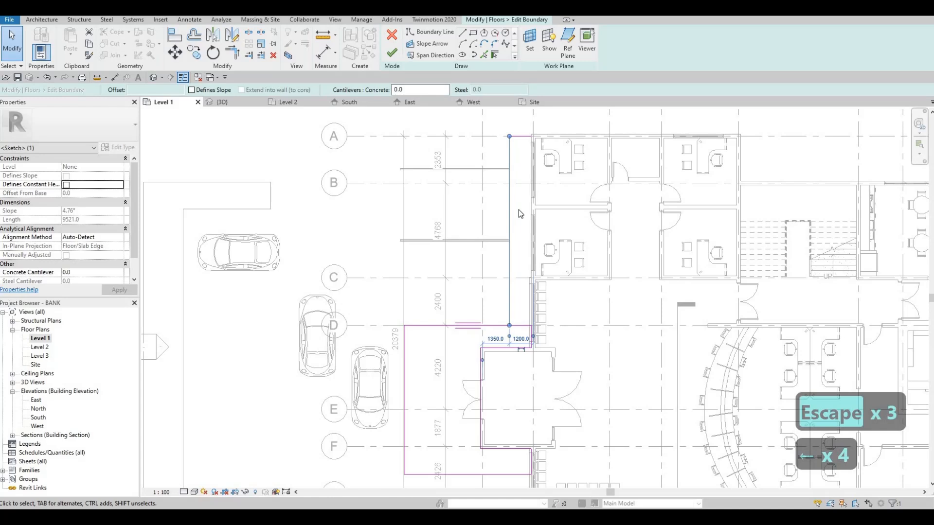
key(Escape)
key(Escape)
- Trim the extended slab boundary into one closed loop with the new strip along the north offices, and finish the floor edit
key(t)
key(r)
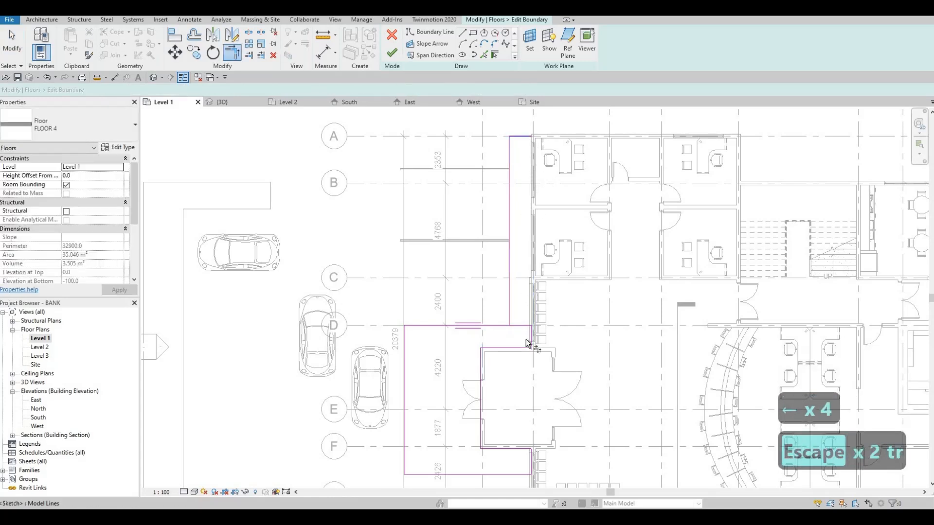
click(509, 316)
click(505, 326)
key(Escape)
scroll(513, 214, up, 3)
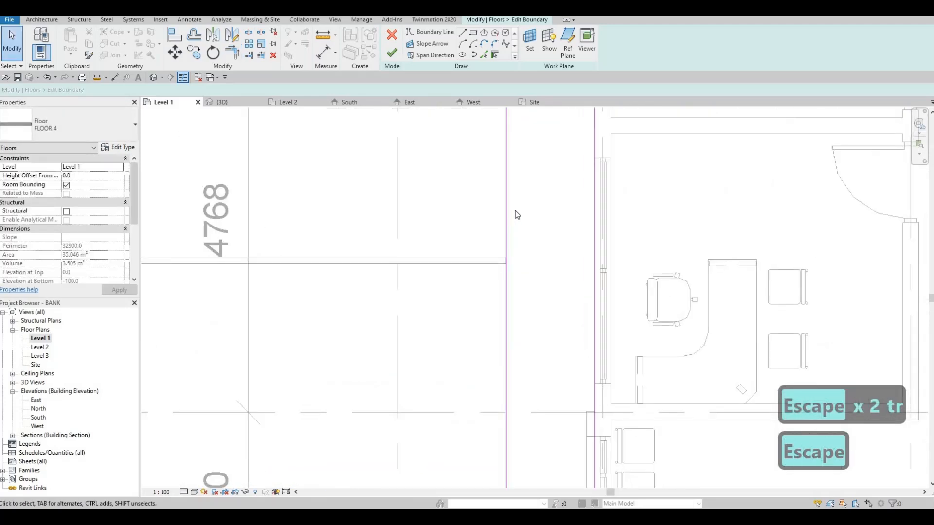
scroll(515, 211, down, 5)
middle_drag(513, 212, 524, 201)
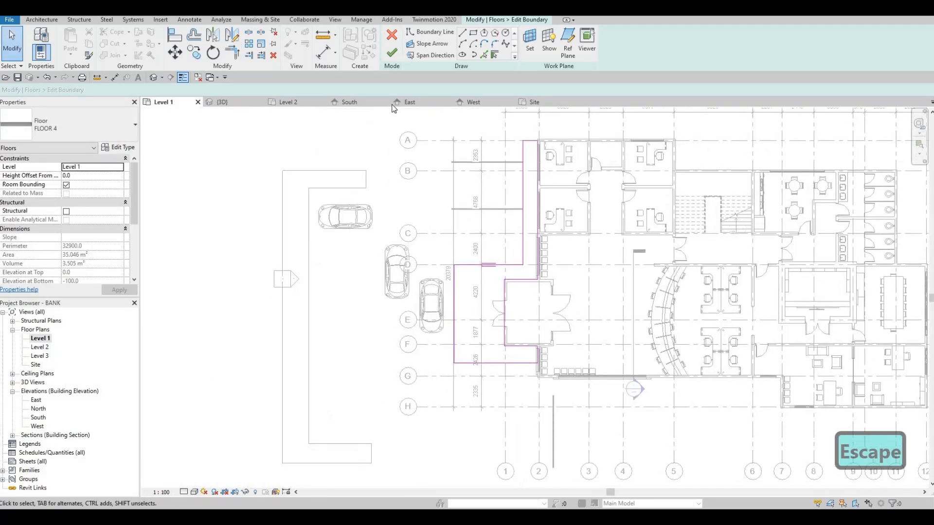
click(399, 59)
scroll(504, 165, up, 1)
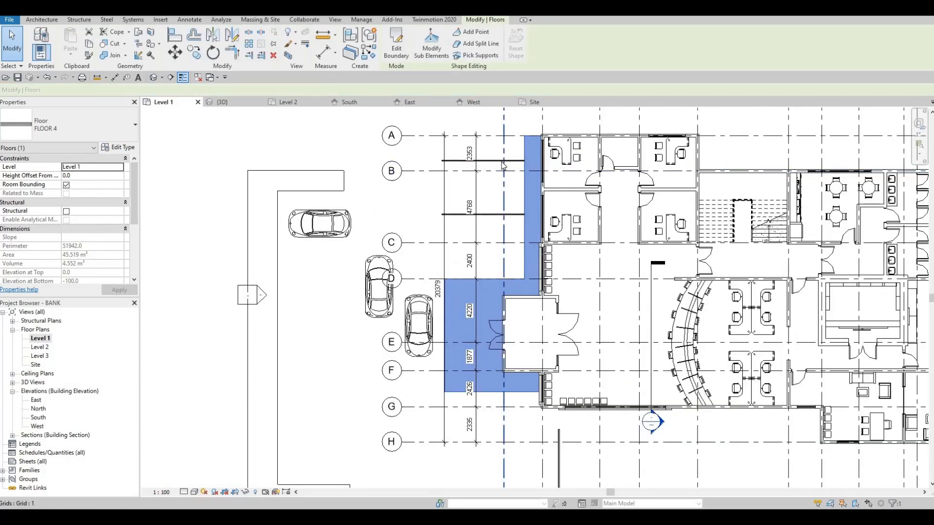
ctrl+click(496, 215)
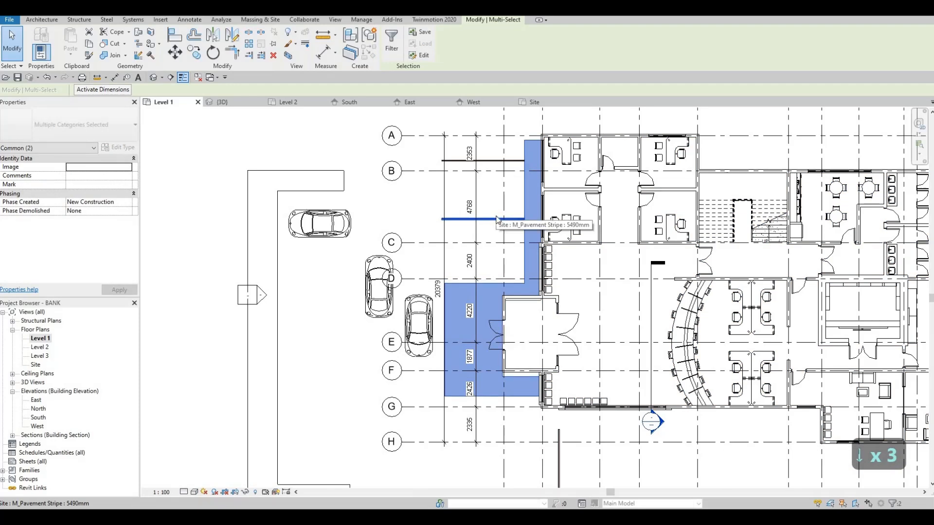
key(ctrl+z)
key(ctrl+z)
key(ctrl+z)
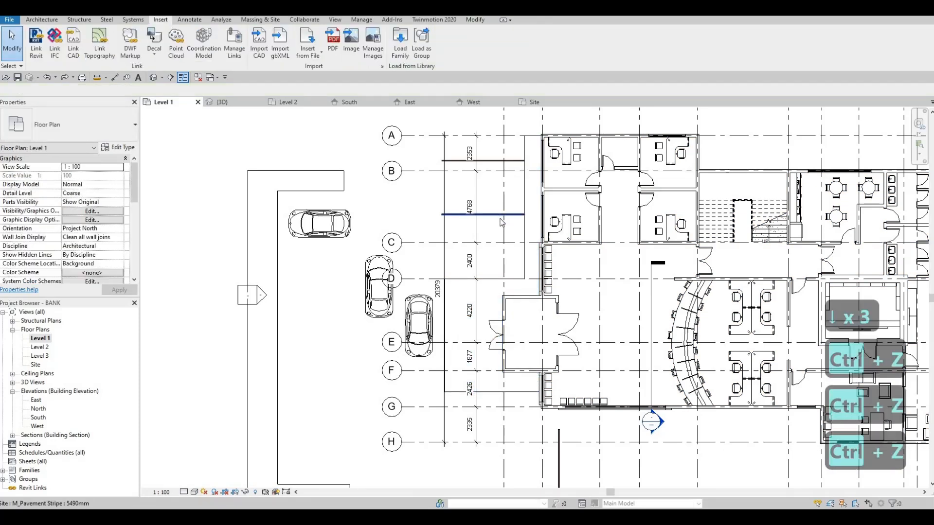
key(Escape)
key(Escape)
- Move both pavement stripes beside the new slab strip slightly south
click(500, 215)
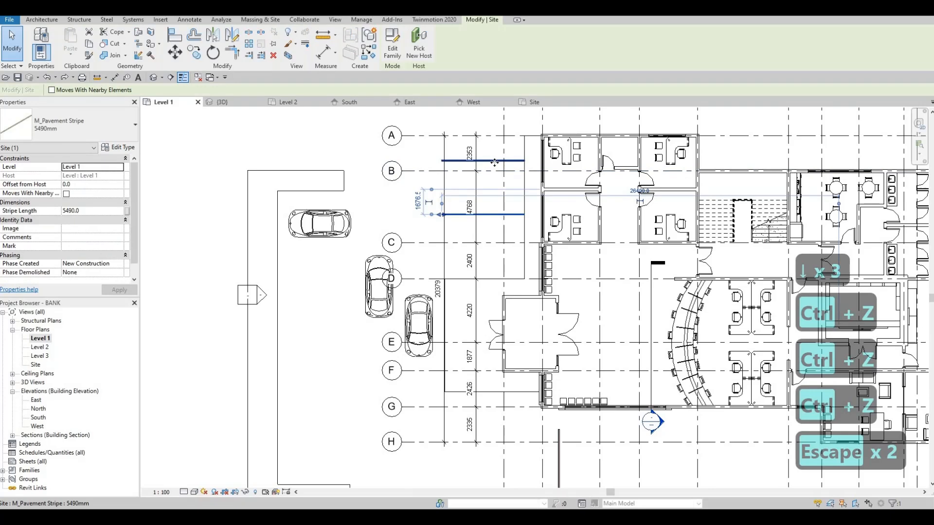
ctrl+click(495, 162)
key(Down)
key(Down)
key(Down)
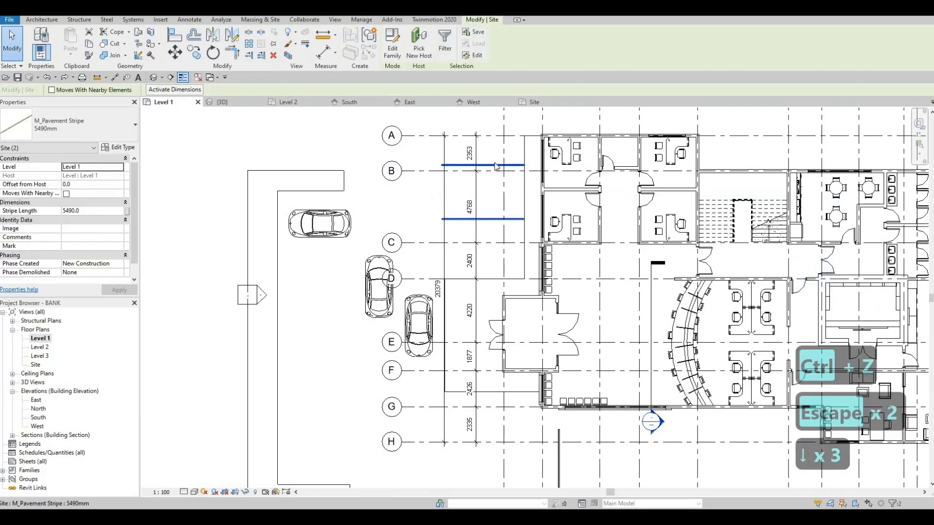
key(Down)
key(Down)
key(Up)
key(Up)
key(Up)
key(Up)
key(Escape)
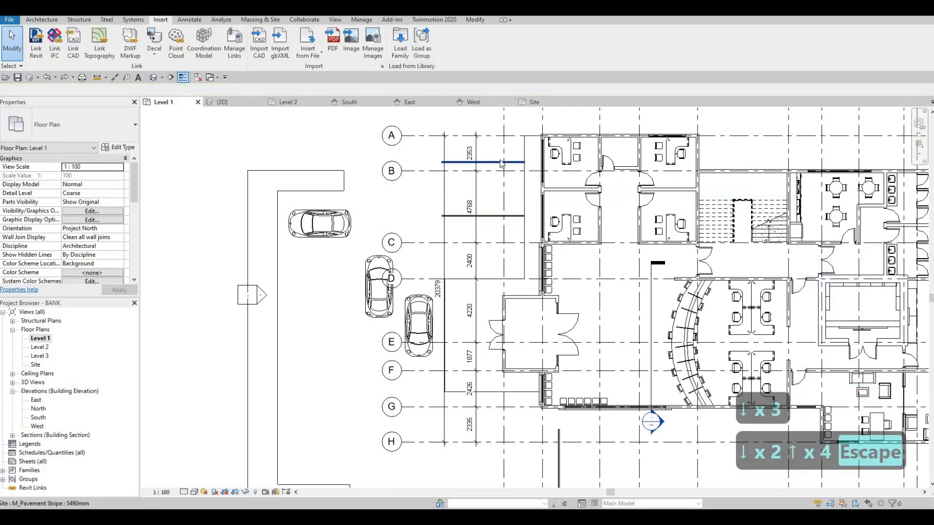
- Try a slightly more northerly position for the stripe near grid B, and delete that stripe
click(501, 162)
key(Up)
key(Up)
key(Up)
key(Up)
key(Up)
key(Up)
key(Up)
key(Down)
key(Down)
key(Down)
key(Down)
key(Down)
key(Down)
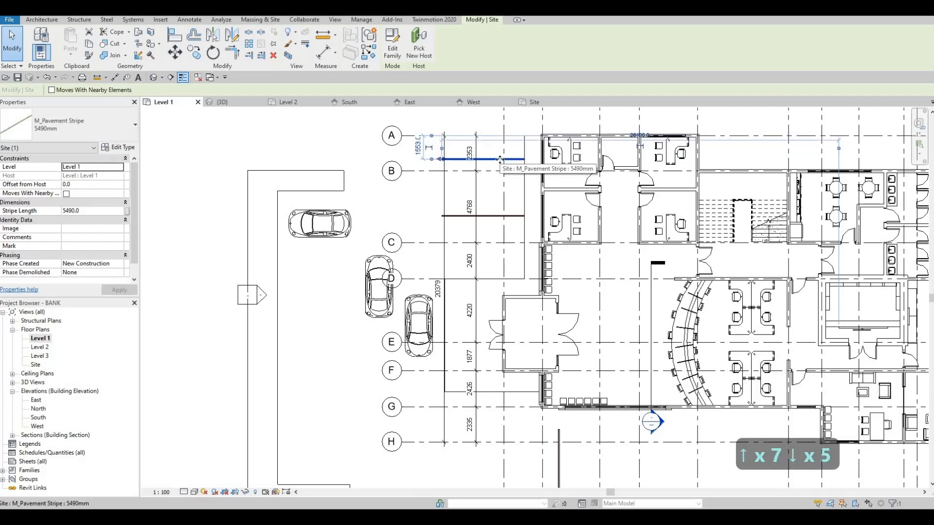
key(Delete)
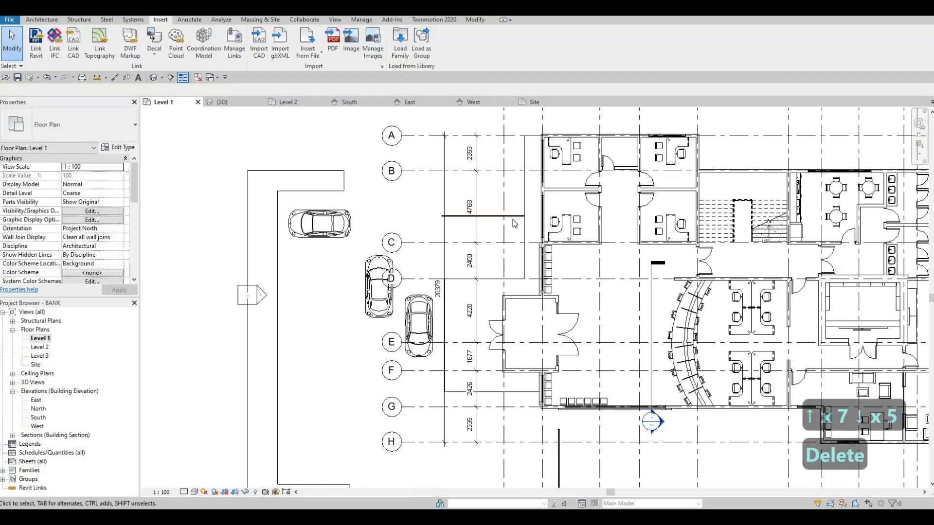
key(Escape)
- Move the remaining stripe north to about 1176 mm from the partition wall line between the two western offices
click(514, 220)
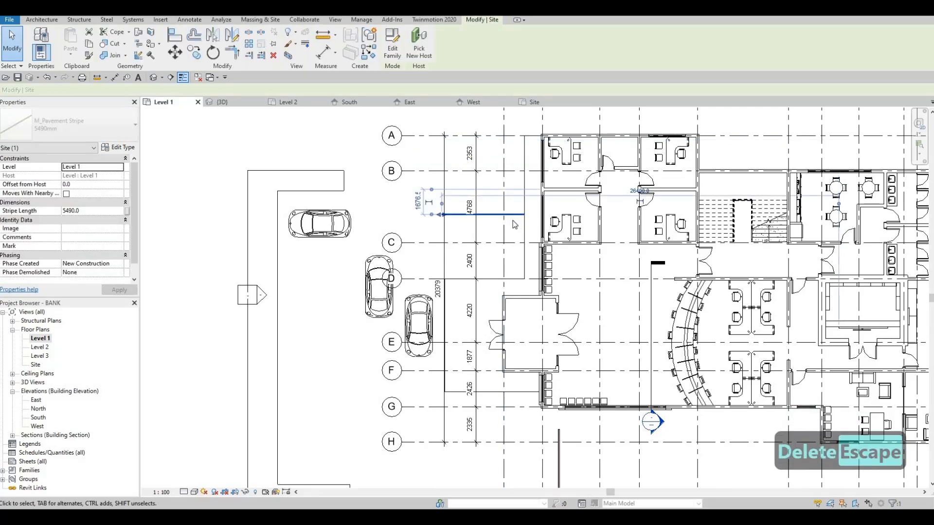
key(Up)
key(Up)
key(Up)
key(Up)
key(Up)
key(Up)
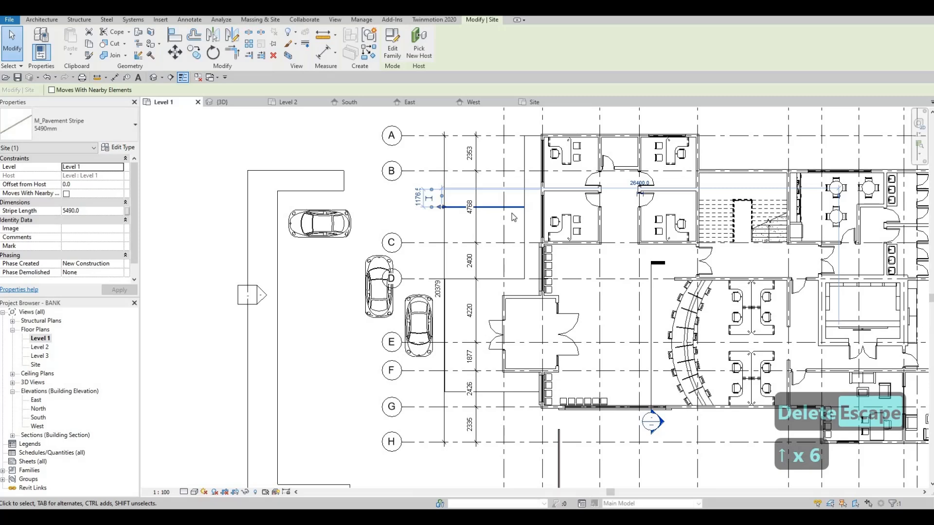
- Open the boundary sketch of the FLOOR 4 entrance slab for editing
key(Escape)
key(Escape)
key(Escape)
middle_drag(513, 185, 507, 214)
scroll(507, 214, up, 1)
click(521, 174)
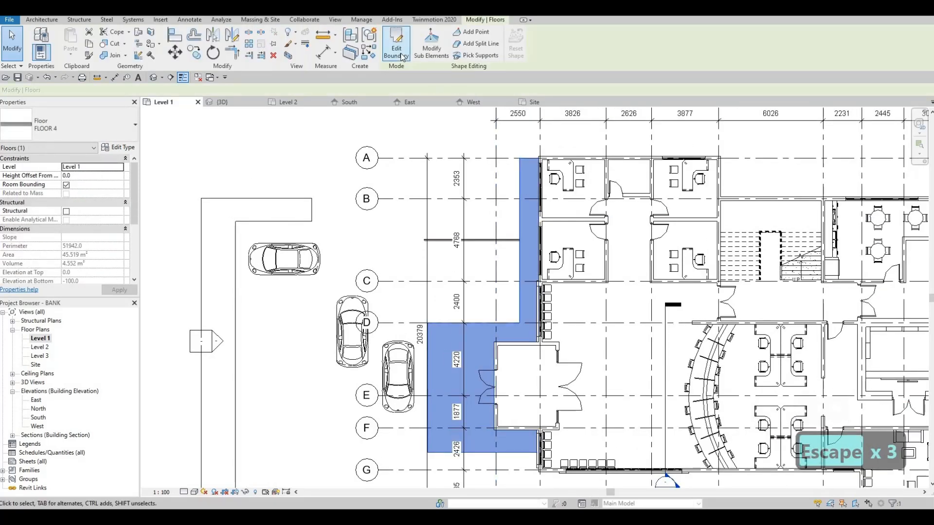
click(396, 44)
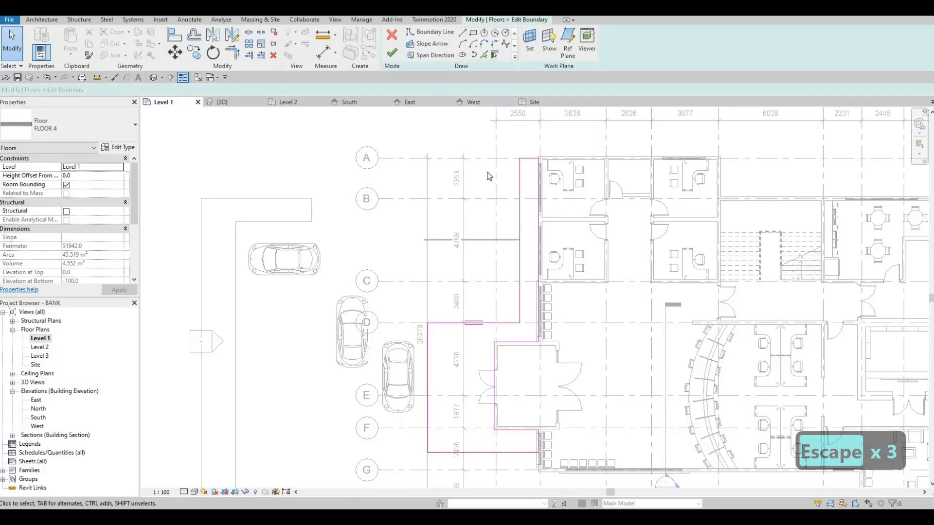
- Sketch a rectangle about 2700 mm deep north of grid A, running past both the west and east ends of the building
scroll(518, 173, down, 2)
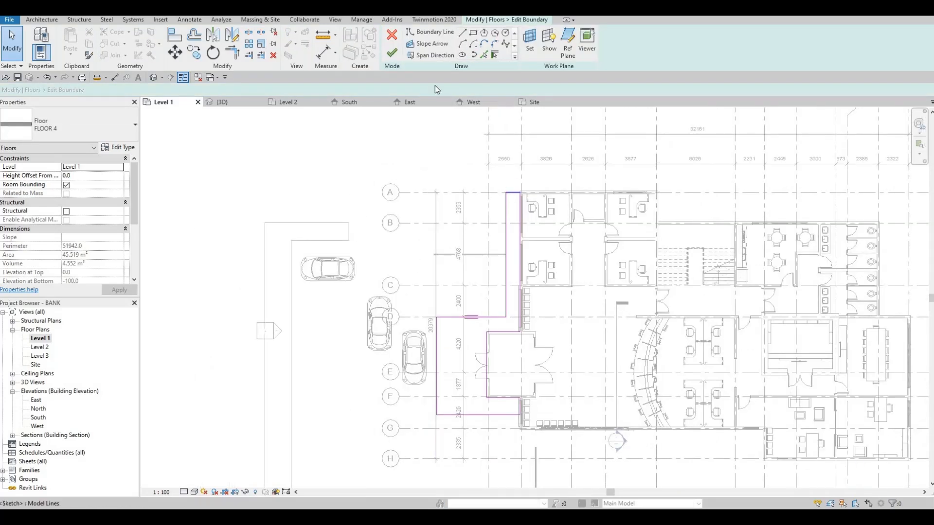
click(427, 192)
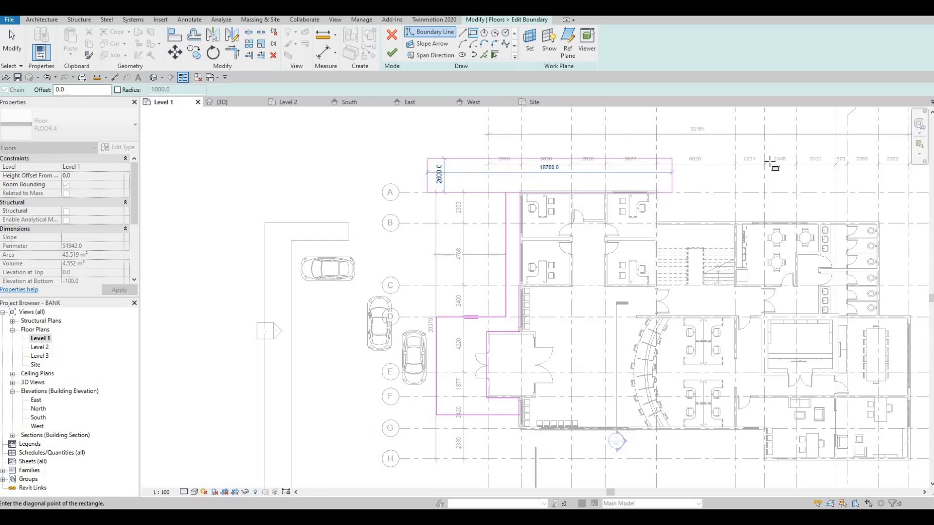
middle_drag(758, 140, 590, 122)
click(750, 138)
key(Escape)
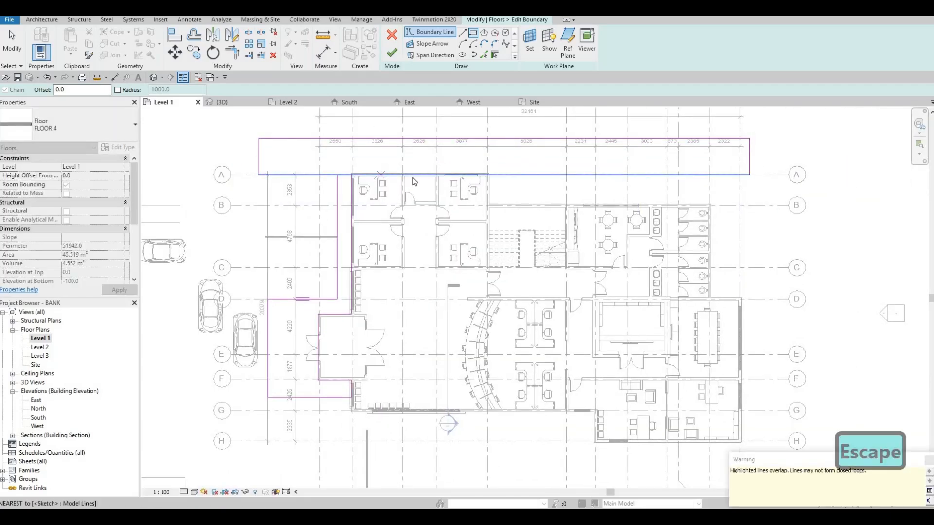
key(Escape)
scroll(415, 182, up, 3)
key(Escape)
key(Escape)
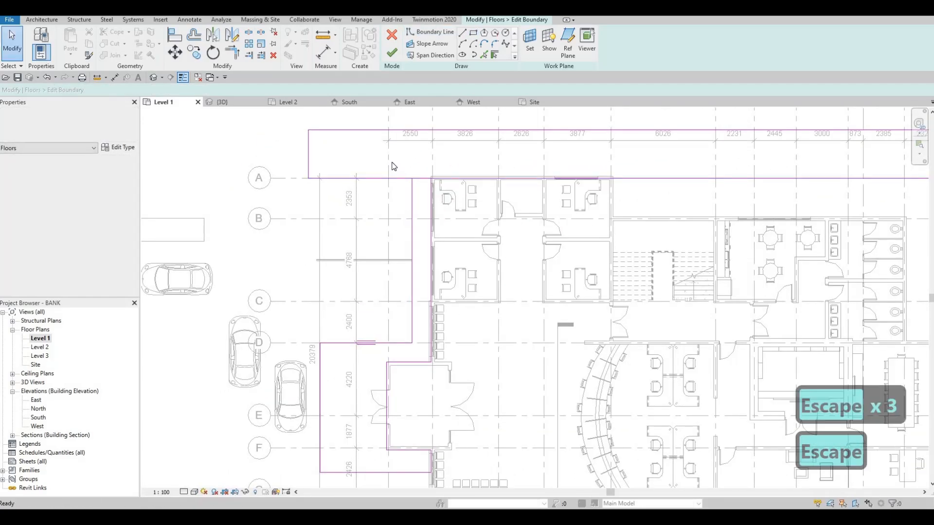
- Align the rectangle's south edge with the outer face of the north offices' exterior wall
scroll(435, 188, up, 1)
key(Escape)
key(Escape)
scroll(437, 185, up, 1)
key(a)
key(l)
scroll(501, 180, up, 1)
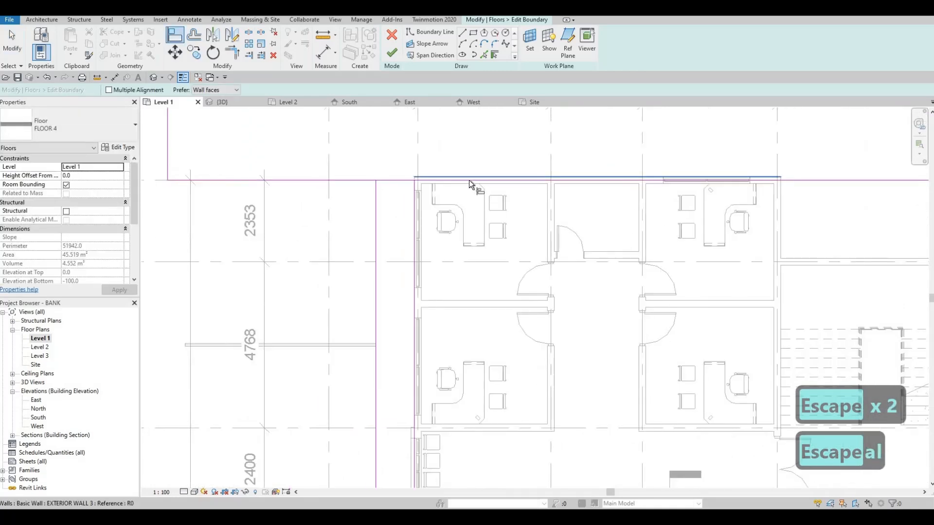
scroll(409, 187, down, 1)
key(Escape)
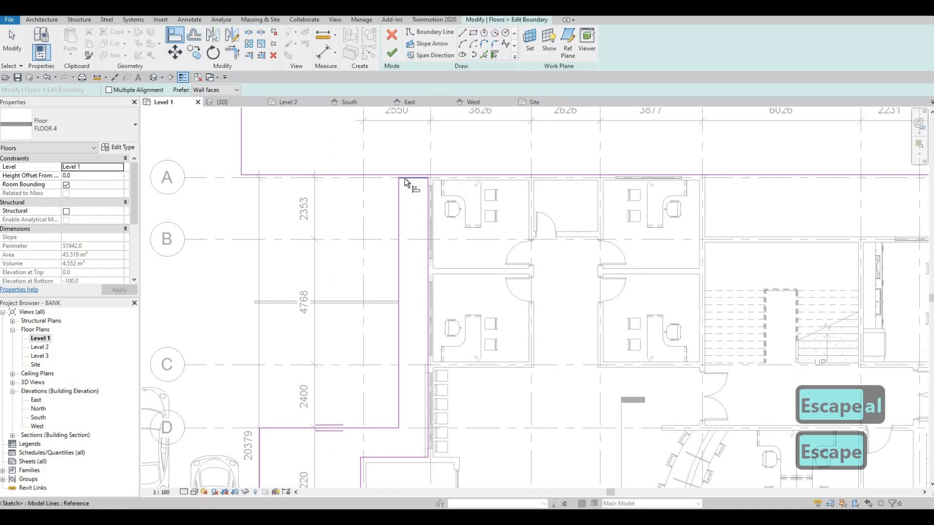
- Trim the rectangle's south edge back to the outer line of the slab strip west of the offices
key(Delete)
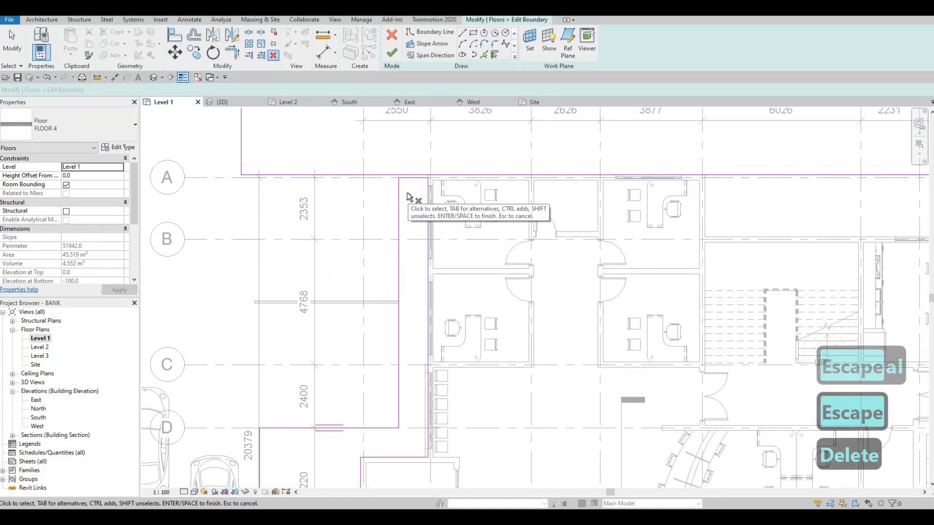
key(t)
key(r)
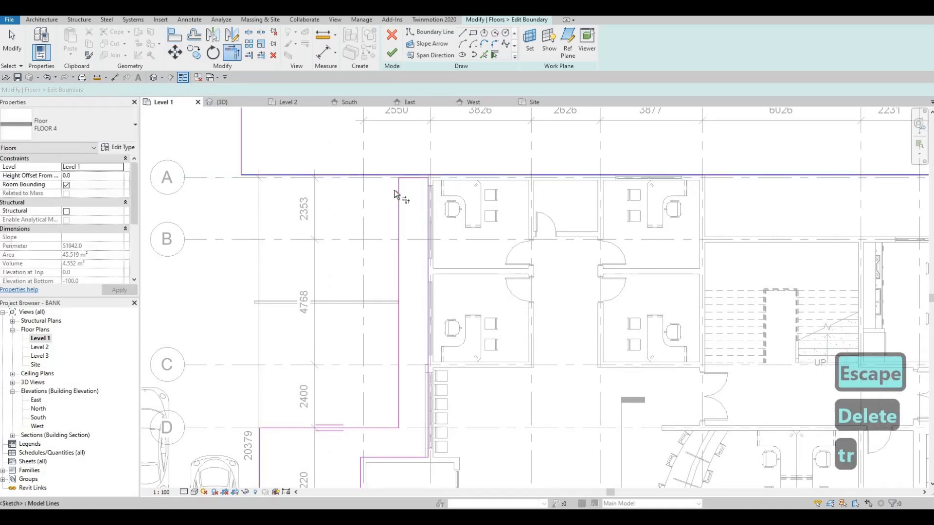
click(393, 177)
click(399, 192)
middle_drag(481, 190, 447, 208)
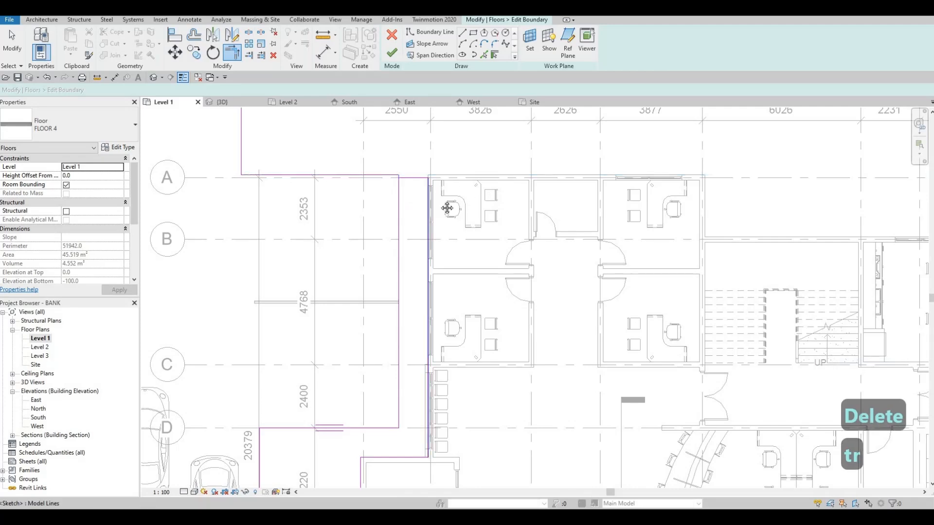
scroll(440, 199, down, 3)
middle_drag(505, 161, 460, 174)
key(Escape)
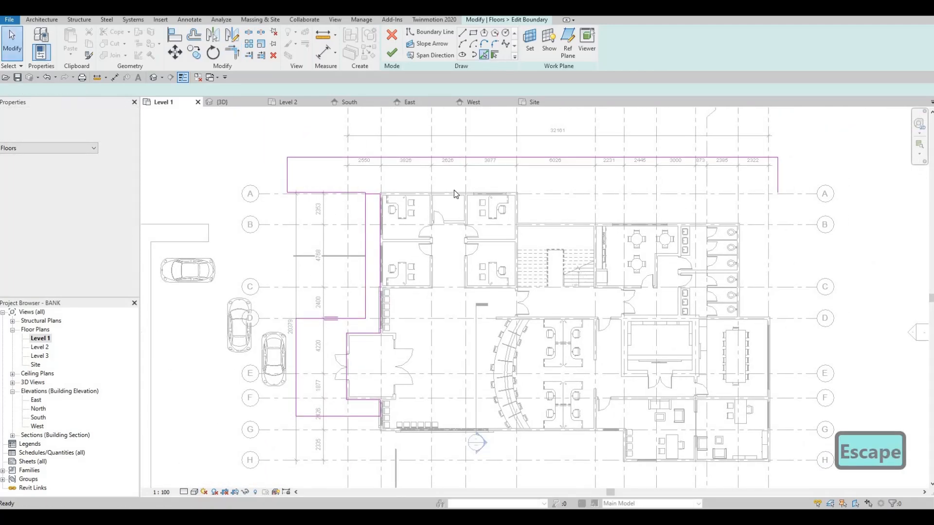
- Pick the exterior wall faces along the north and east sides of the building as boundary lines, from the north offices to grid 12
click(501, 193)
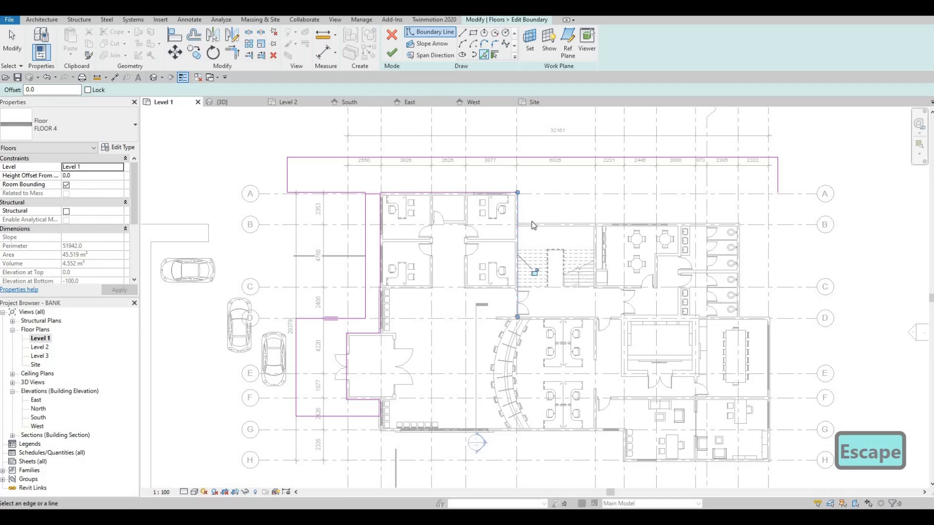
click(735, 227)
click(742, 237)
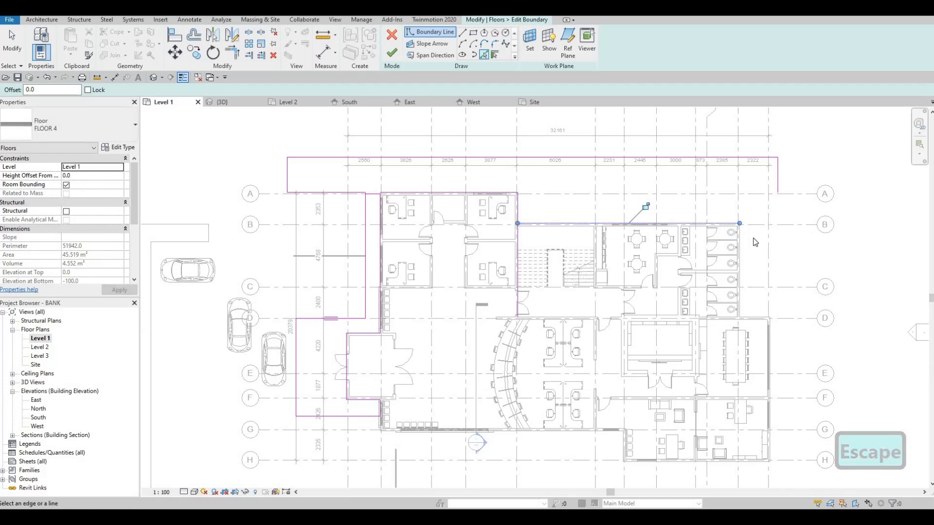
middle_drag(756, 318, 704, 271)
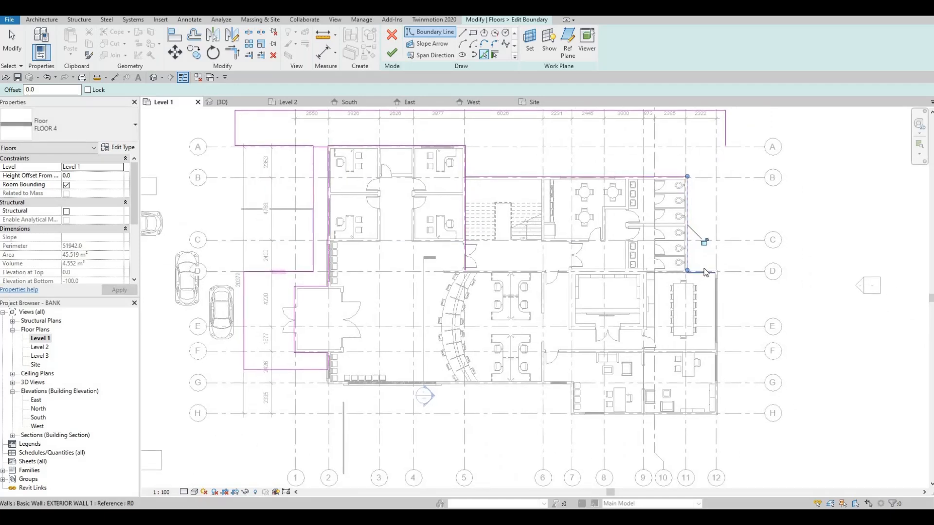
scroll(722, 273, up, 5)
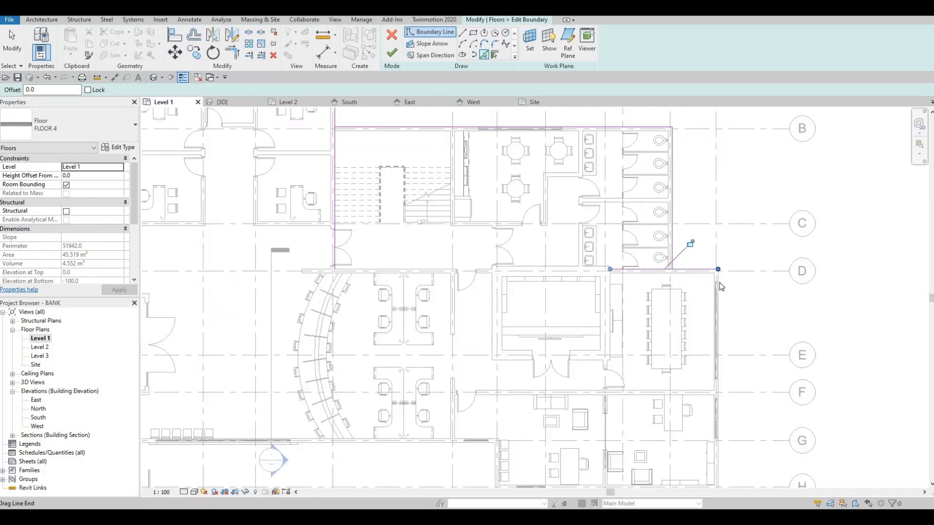
scroll(719, 175, down, 7)
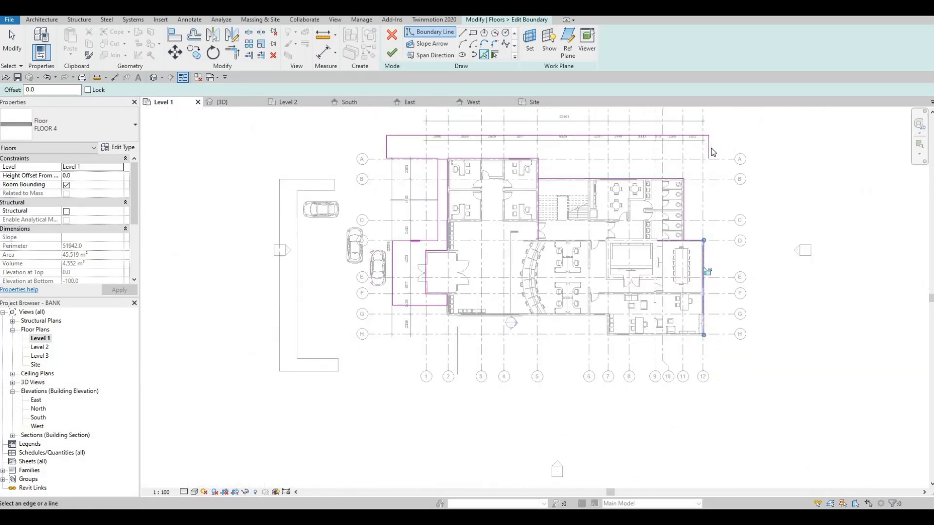
key(Escape)
key(Escape)
- Move the north strip's east edge to about 4500 mm from the grid 11 wall and stretch it south to about 24200 mm long
click(709, 146)
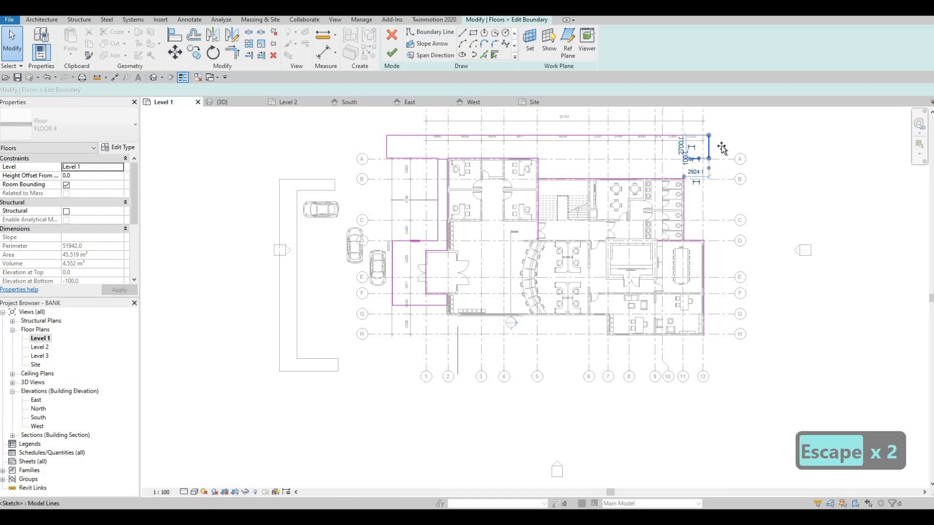
mouse_move(709, 154)
mouse_down()
mouse_move(720, 159)
mouse_move(722, 343)
mouse_up()
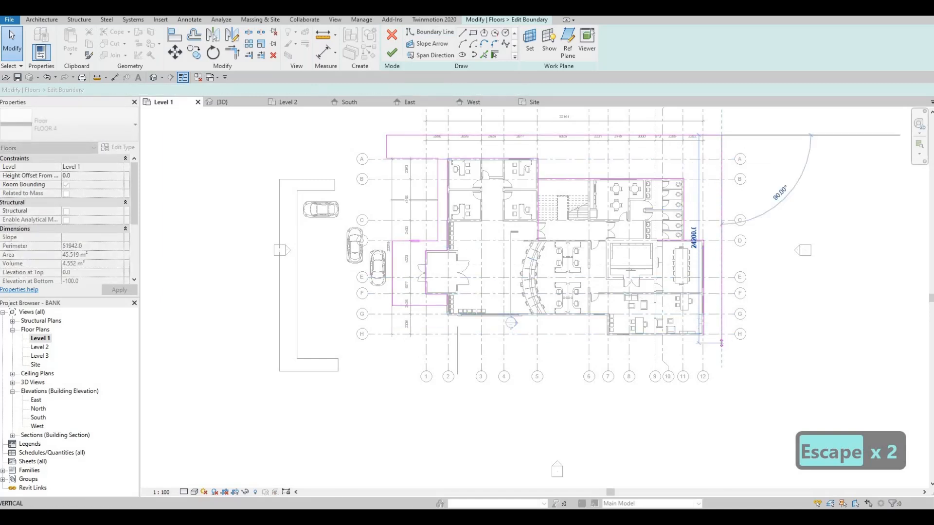
click(721, 341)
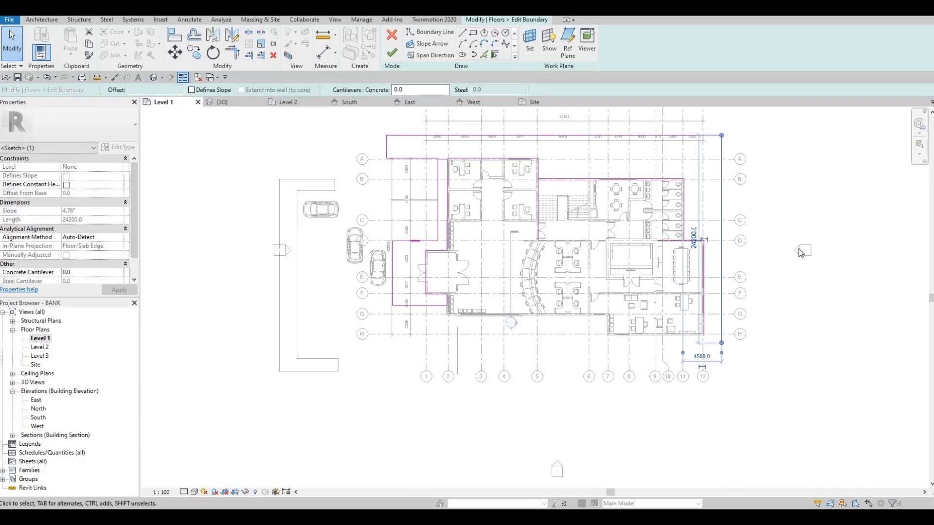
key(Escape)
scroll(698, 261, up, 2)
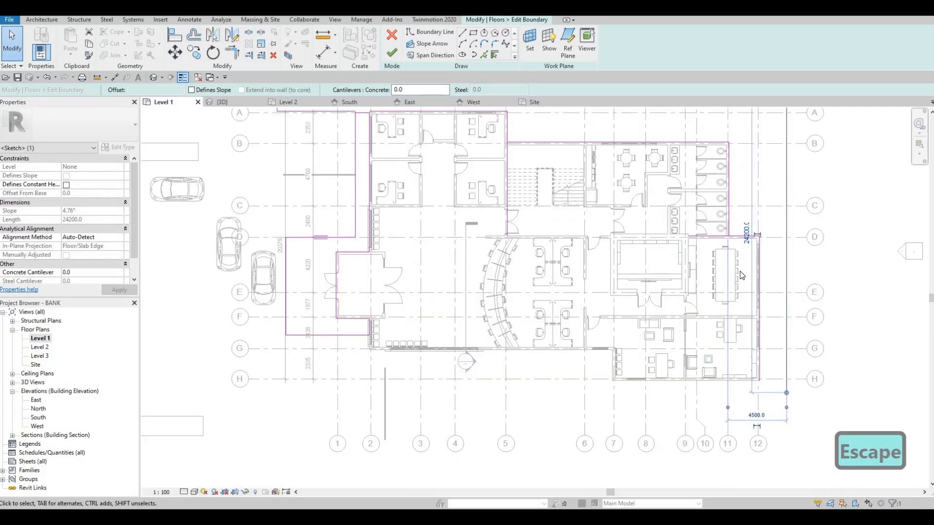
scroll(725, 273, down, 2)
key(Escape)
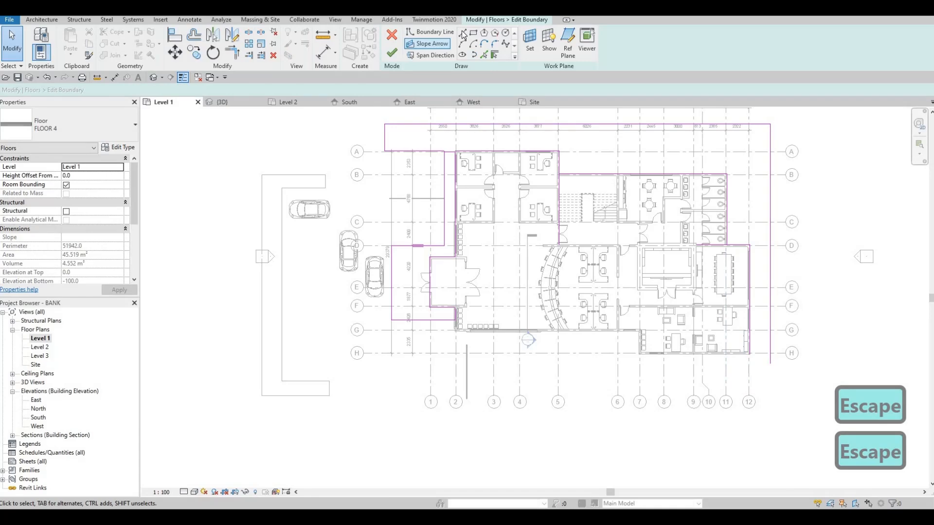
- Pick the exterior wall faces along grids H, 7 and G on the south side as boundary lines
click(483, 55)
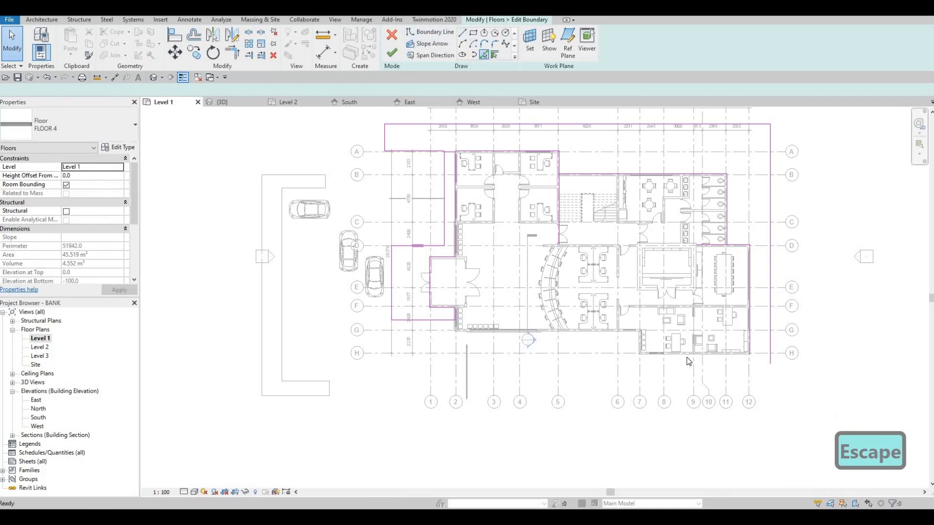
scroll(689, 360, up, 2)
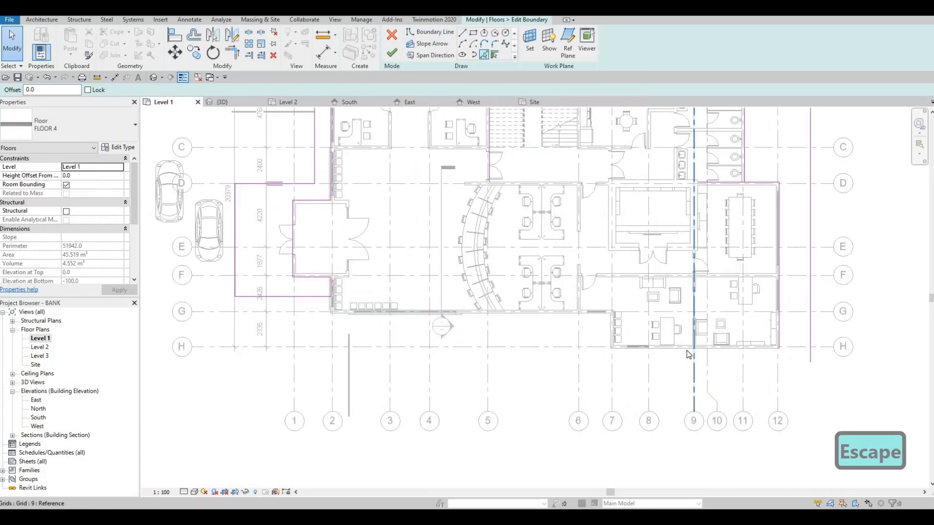
click(575, 316)
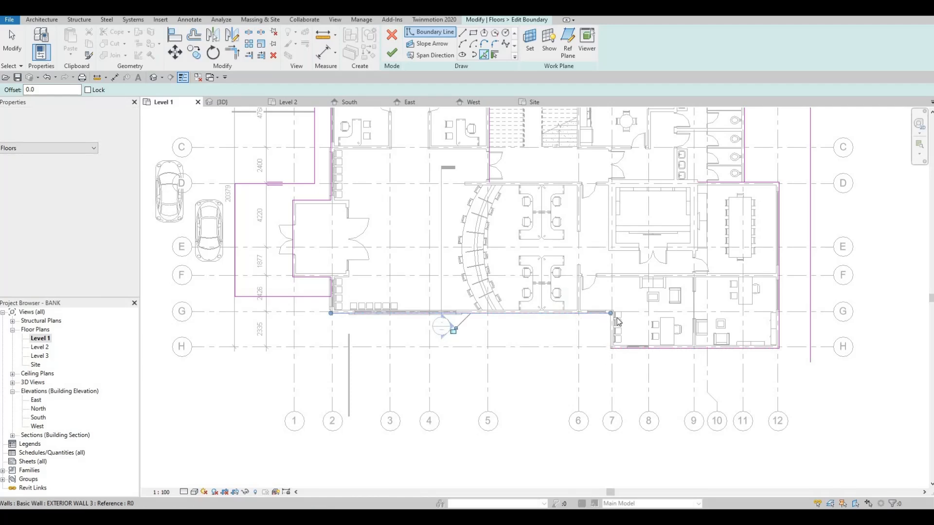
scroll(614, 323, up, 5)
scroll(689, 335, down, 4)
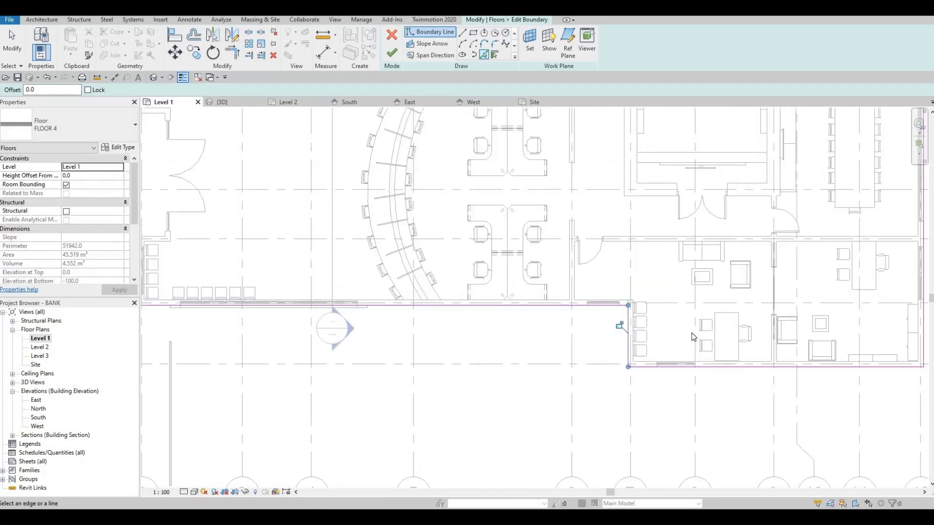
scroll(368, 333, up, 2)
scroll(399, 319, up, 2)
middle_drag(336, 345, 437, 329)
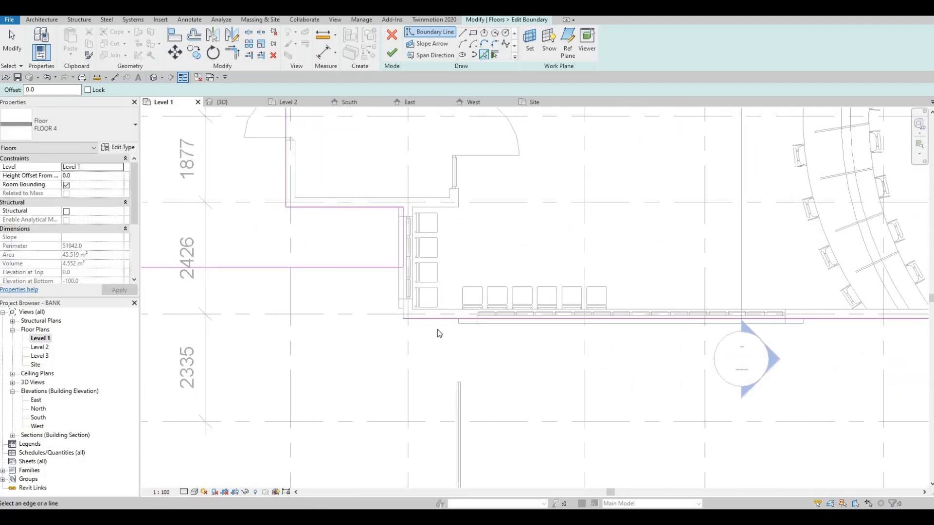
key(Escape)
key(Escape)
key(Escape)
- Trim the grid G wall boundary line and the slab edge along the grid 2 wall into a corner
key(t)
key(r)
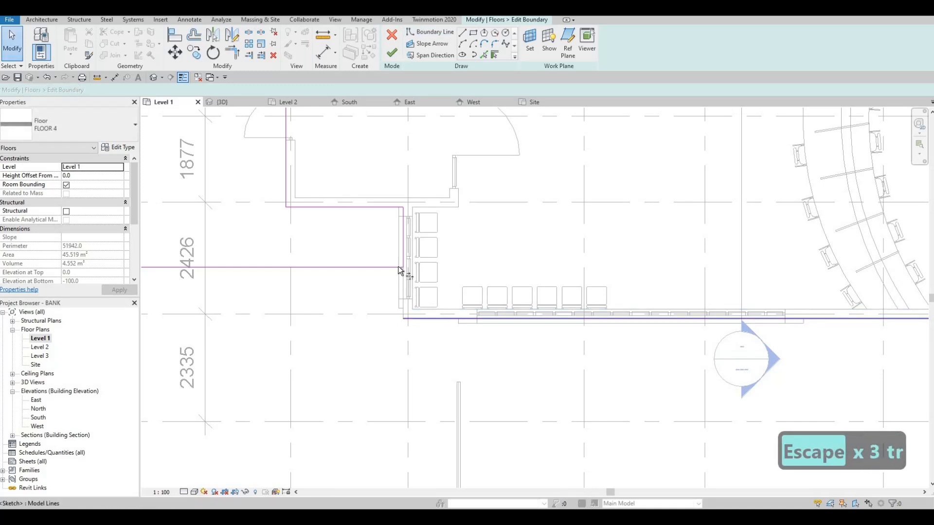
click(402, 257)
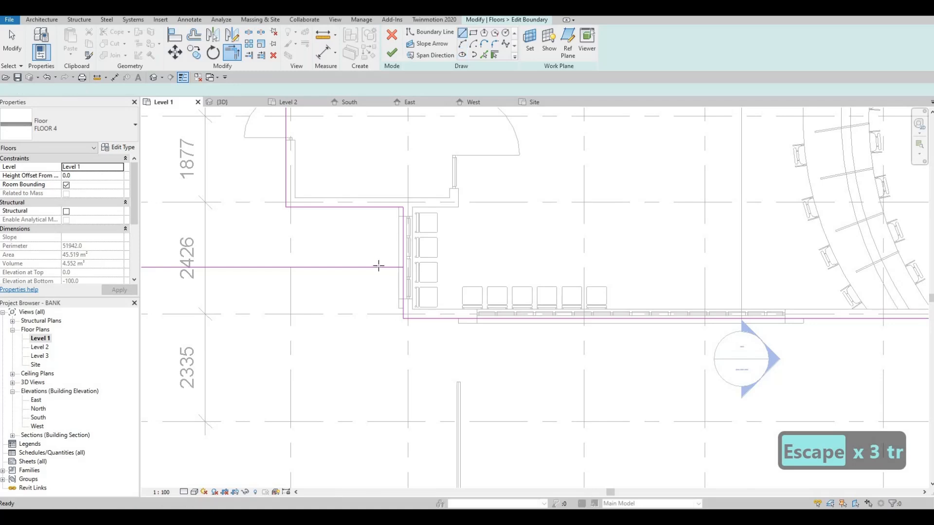
- Draw an outer boundary line south from the entrance slab, about 19049 mm east to near grid 7, and about 1900 mm south
click(375, 267)
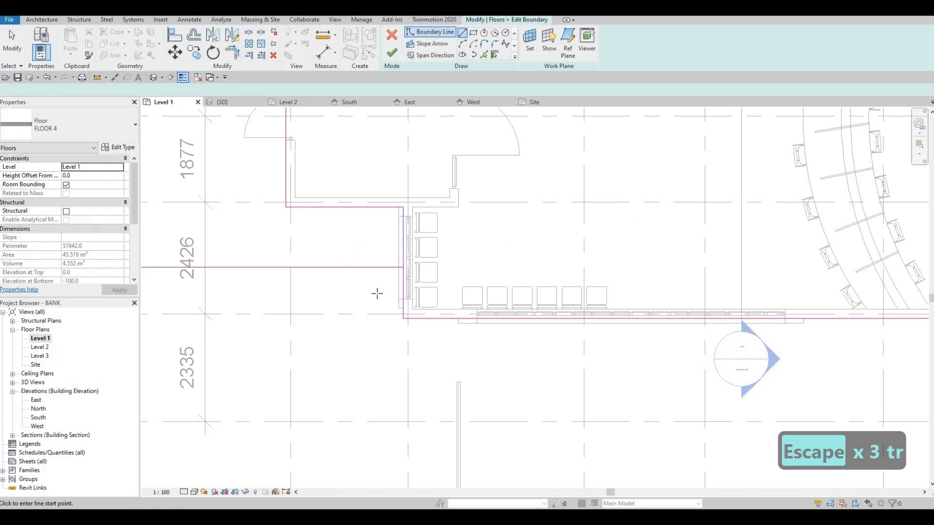
click(375, 350)
middle_drag(682, 323, 592, 315)
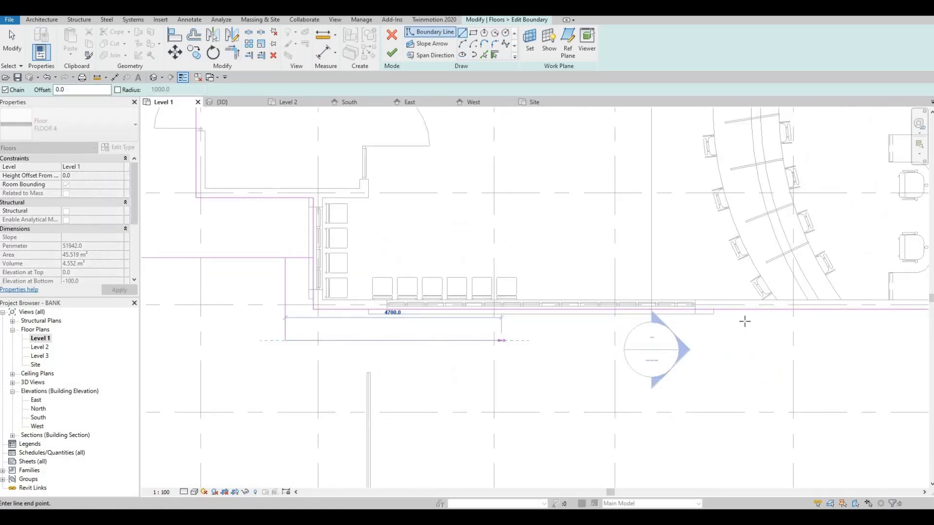
scroll(765, 332, down, 1)
middle_drag(766, 332, 496, 303)
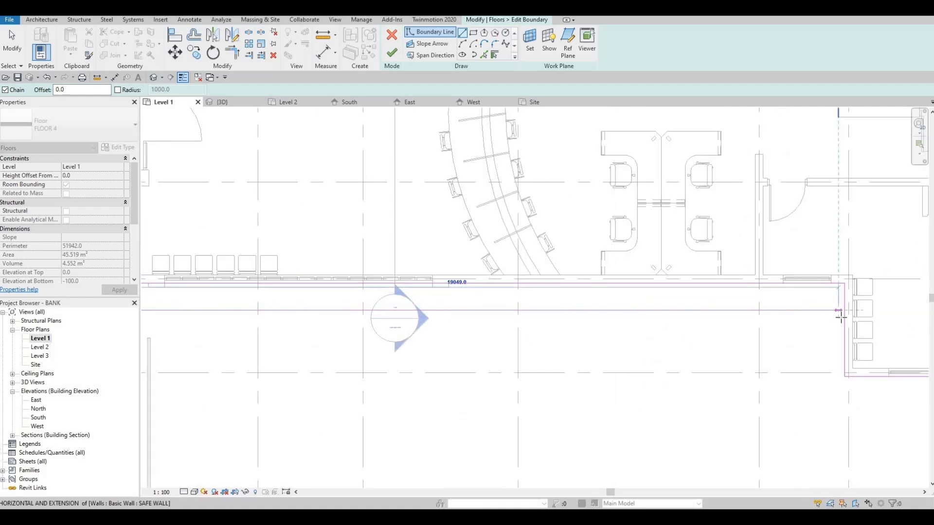
click(843, 376)
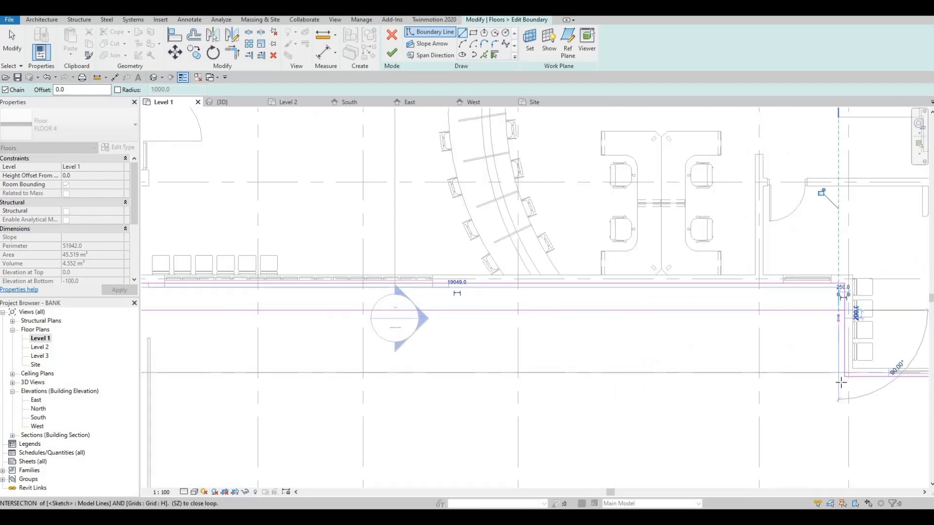
click(881, 379)
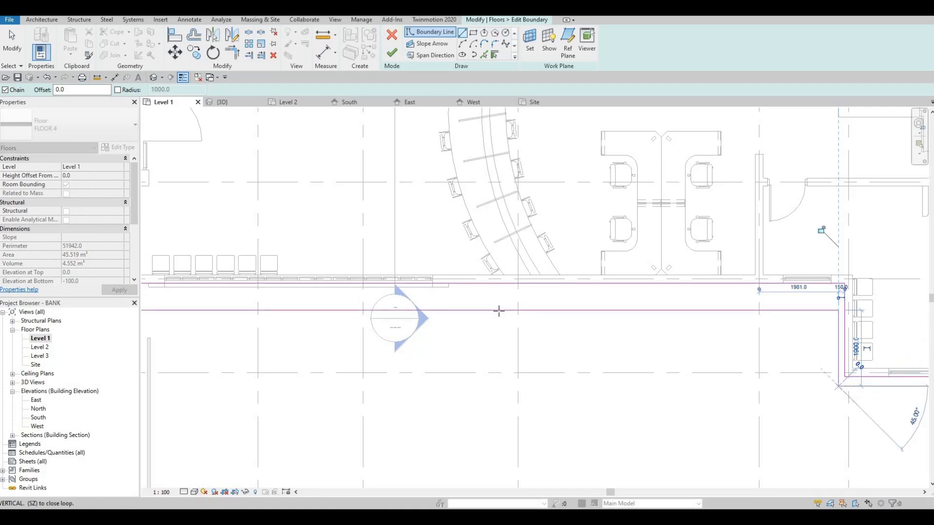
- Draw the outer boundary line about 11500 mm east along the grid H wall to just past grid 12
scroll(495, 310, down, 1)
middle_drag(757, 322, 466, 277)
click(809, 326)
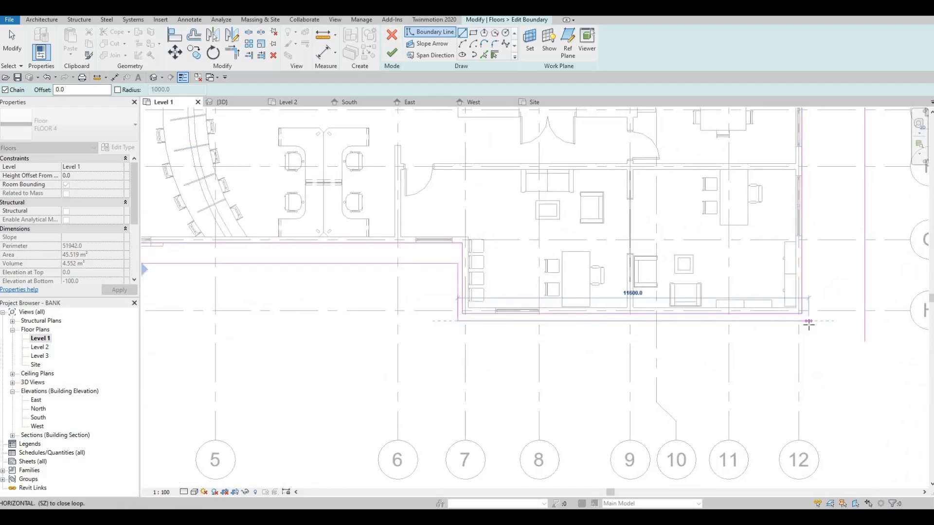
scroll(785, 291, down, 4)
middle_drag(749, 308, 718, 334)
scroll(718, 334, up, 3)
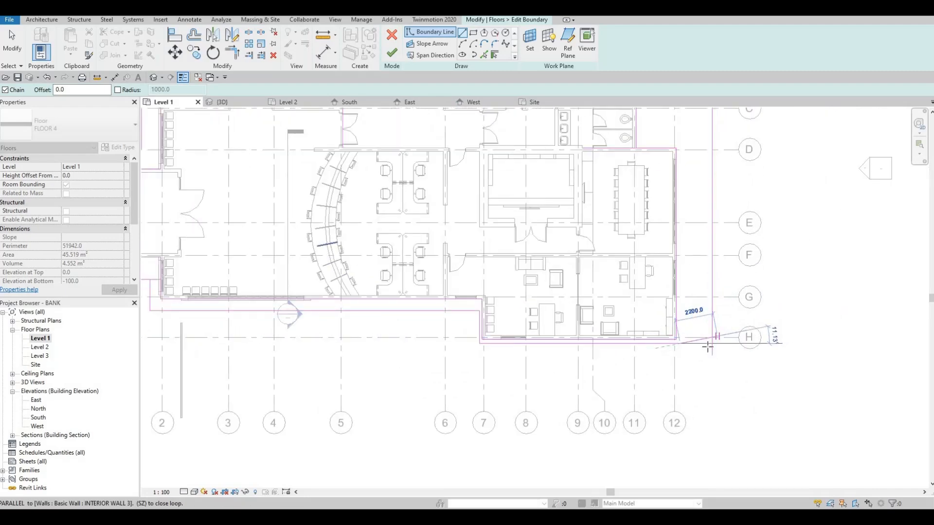
key(Escape)
key(Escape)
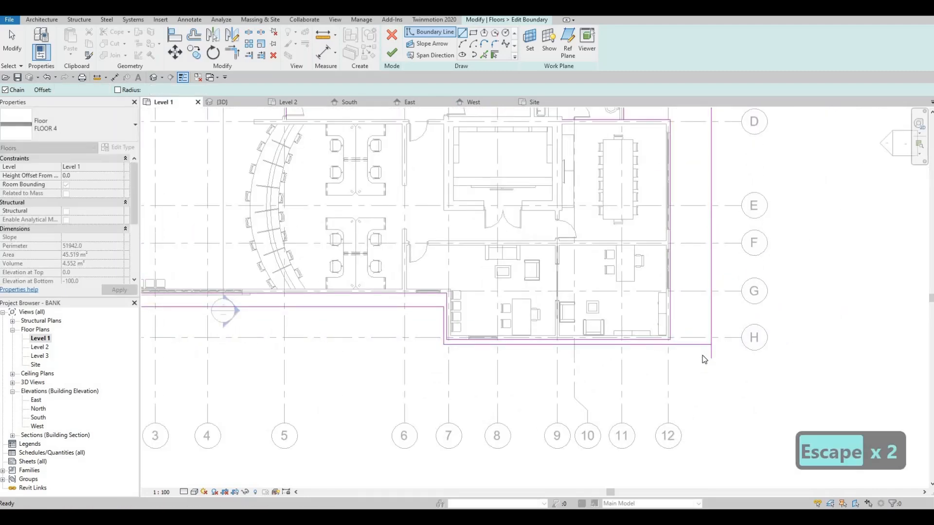
- Trim the grid H outer boundary line and the east strip's outer edge into a corner
key(t)
key(r)
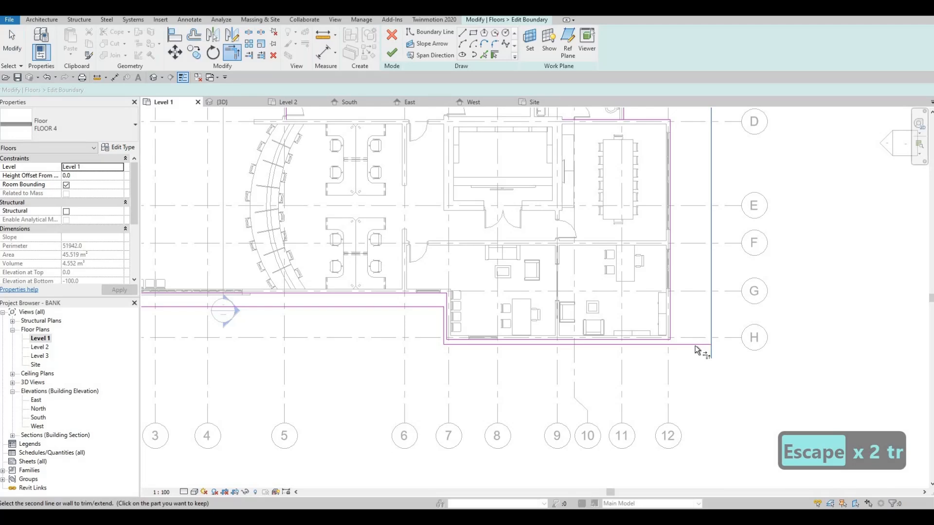
scroll(702, 243, down, 3)
key(Escape)
key(Escape)
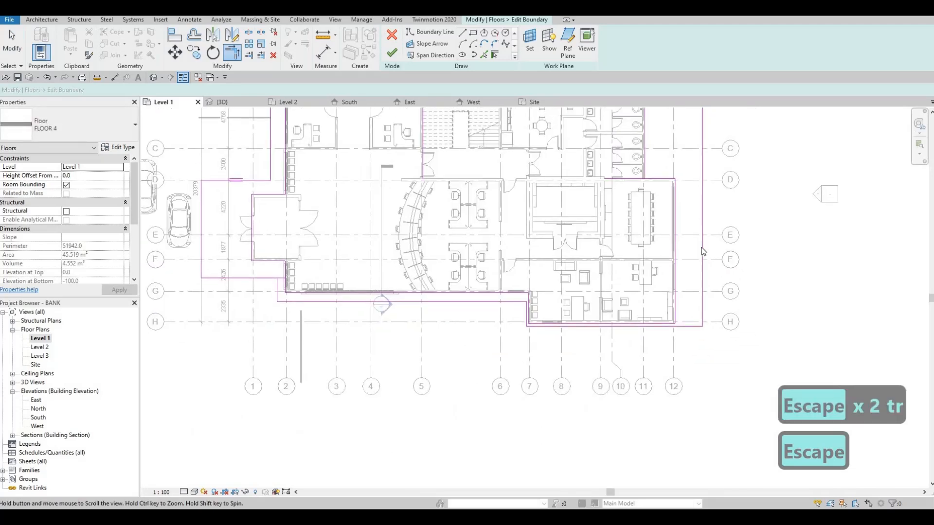
- Move the east outer boundary line to about 3300 mm from grid 12
click(701, 241)
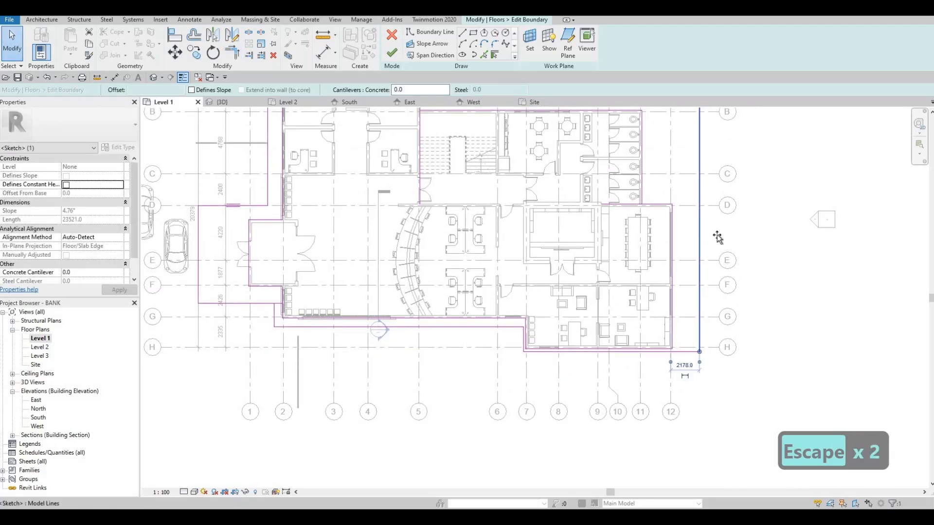
drag(717, 235, 706, 229)
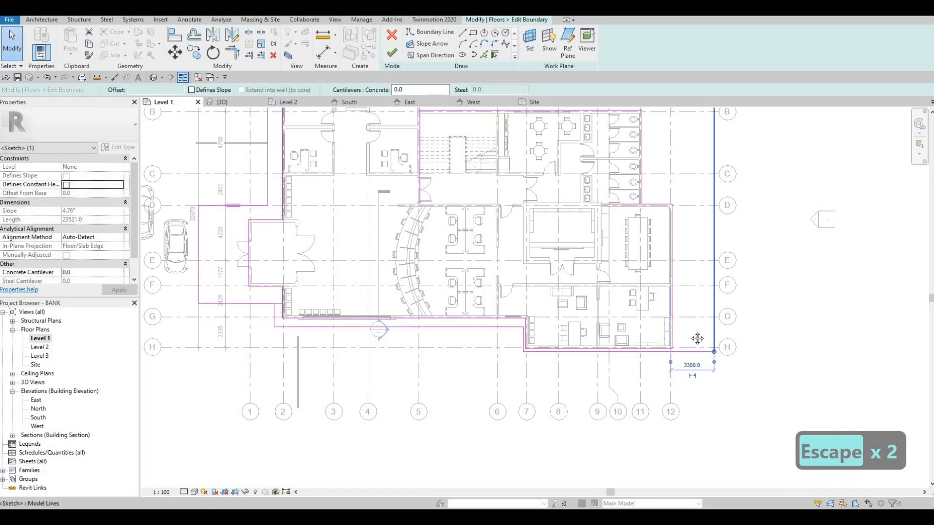
scroll(674, 214, down, 2)
middle_drag(674, 214, 669, 319)
key(Escape)
key(Escape)
key(Escape)
- Trim the wall boundary lines along grids 12, D, 11 and B into corners on the building's northeast side
key(t)
key(r)
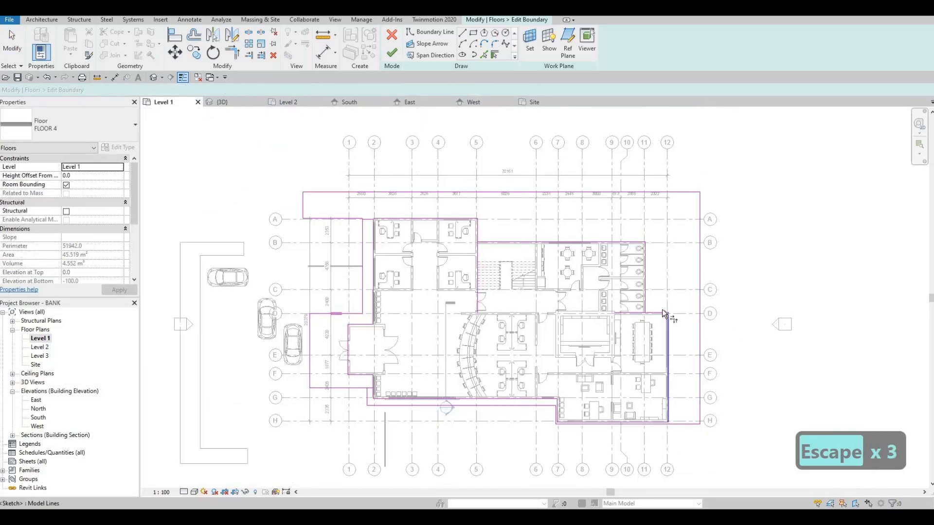
key(t)
key(r)
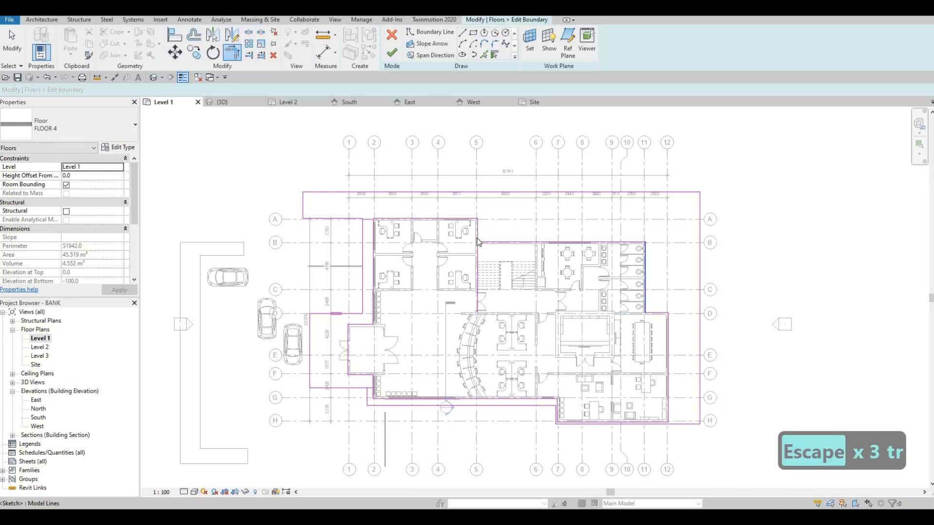
key(Escape)
click(477, 240)
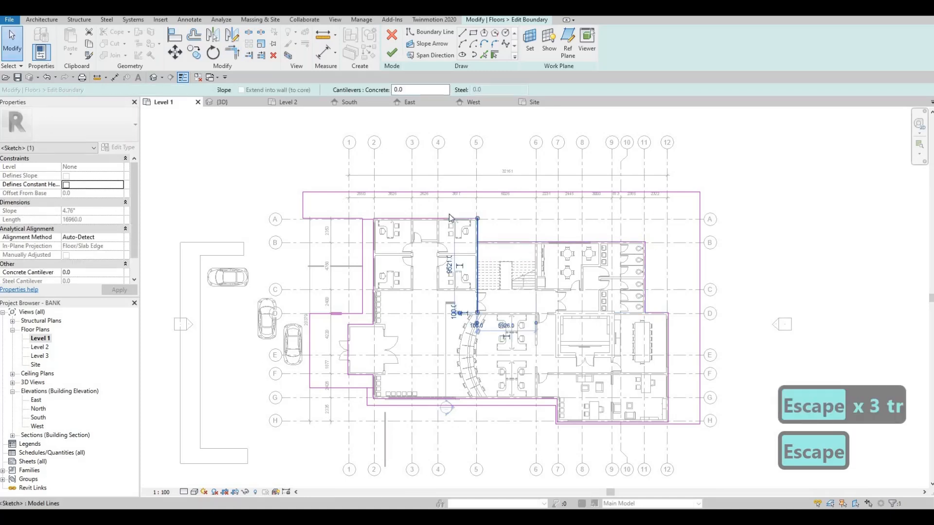
click(677, 213)
- Narrow the north strip to about 1740 mm and move its west end to about 9700 mm from the slab edge near grid 2
scroll(446, 189, down, 1)
middle_drag(447, 188, 597, 205)
scroll(497, 216, up, 5)
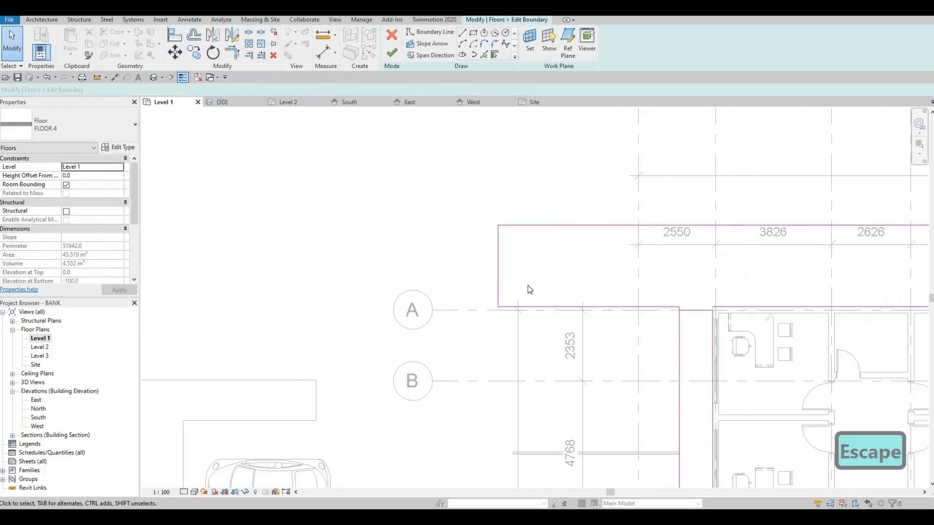
mouse_move(533, 224)
mouse_down()
mouse_move(542, 221)
mouse_move(542, 254)
mouse_up()
drag(499, 279, 430, 212)
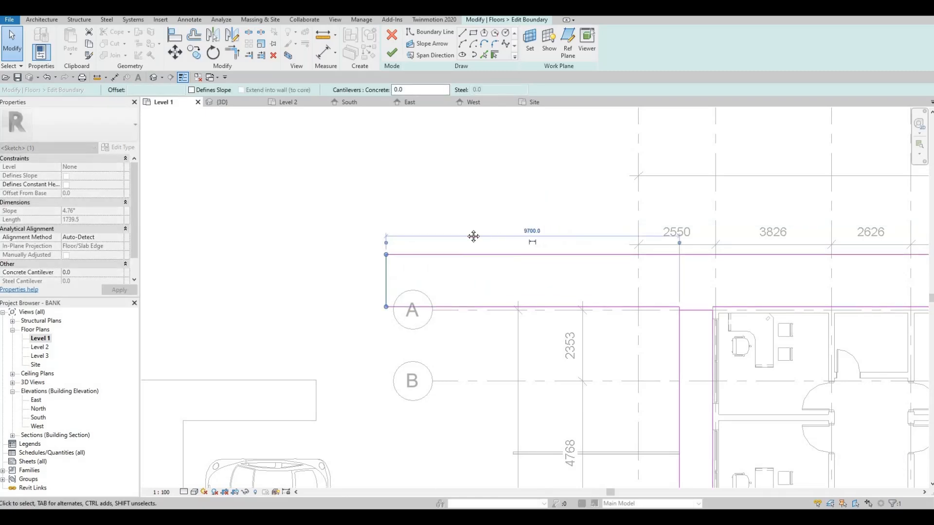
scroll(450, 221, down, 4)
key(Escape)
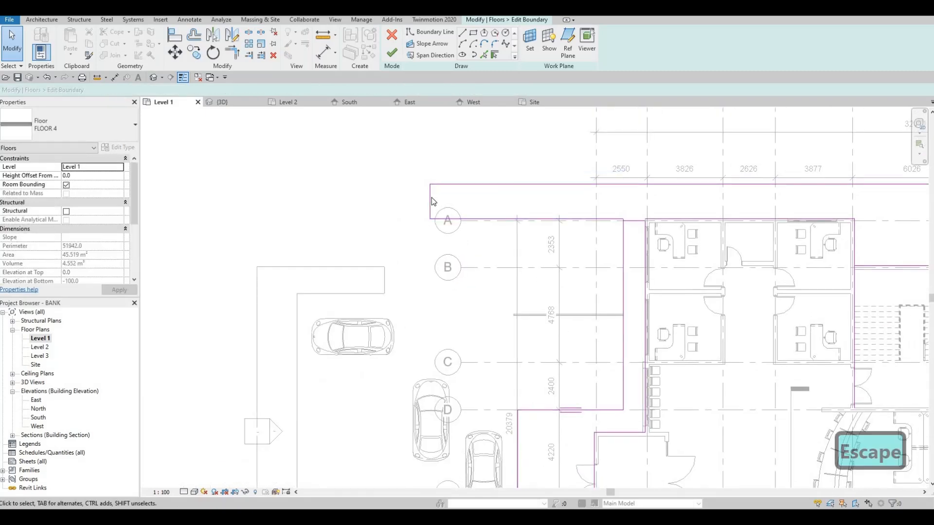
- Move the north strip's west end to about 5600 mm from the slab edge near grid 2 and nudge it slightly farther west
drag(430, 195, 512, 198)
key(Escape)
scroll(521, 209, down, 3)
scroll(516, 211, up, 2)
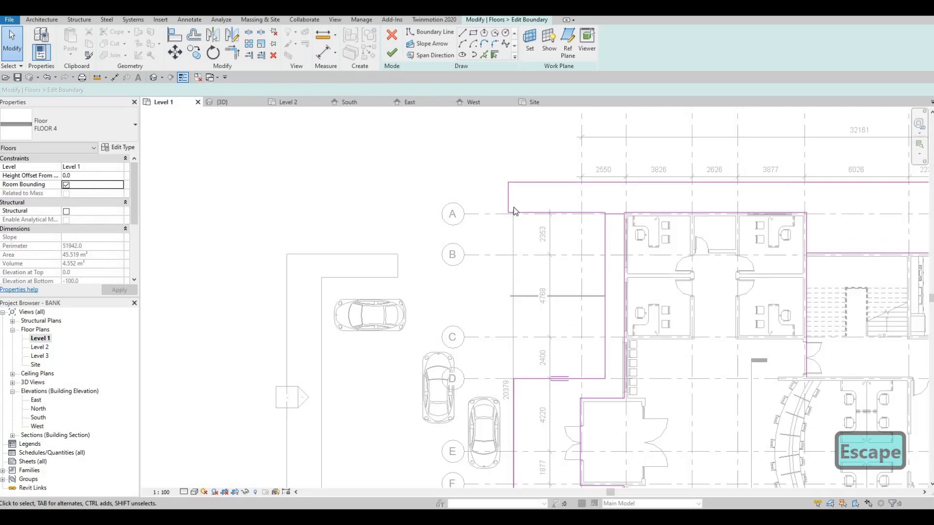
click(509, 197)
key(Left)
key(Left)
key(Left)
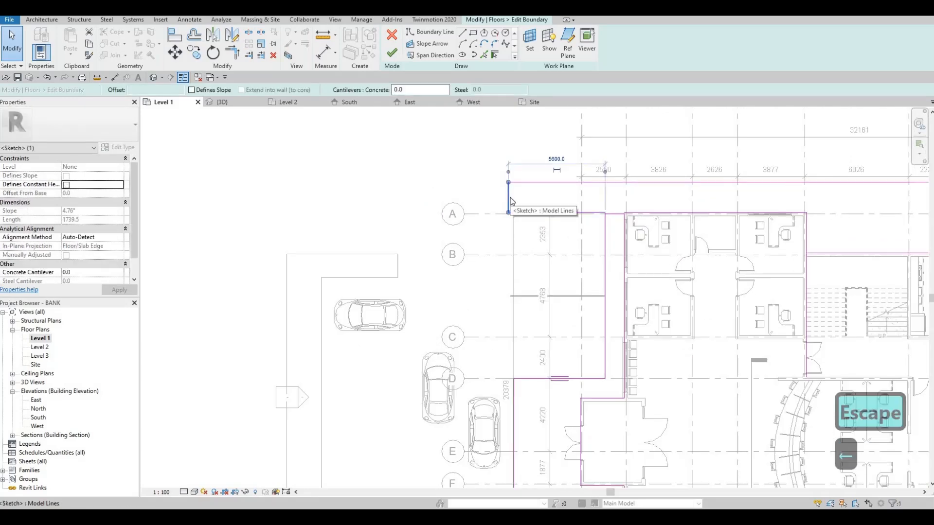
key(Left)
key(Escape)
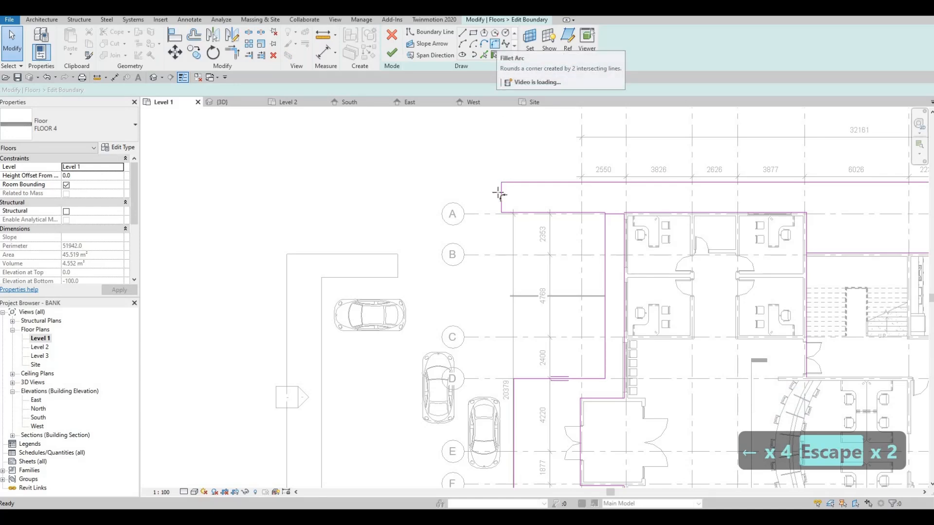
- Round the southwest corner of the north strip with an 800 mm fillet arc
scroll(505, 200, up, 3)
click(520, 207)
click(498, 184)
key(Escape)
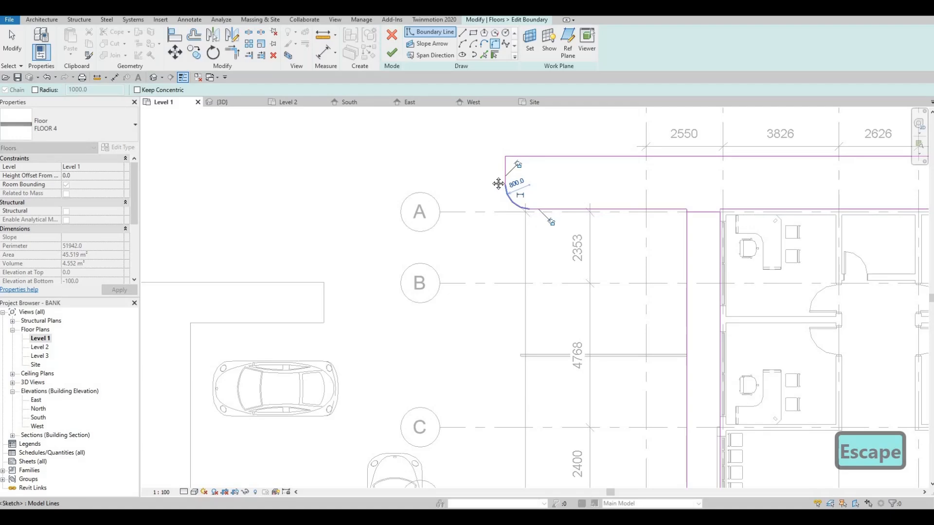
- Round the entrance slab's northwest corner near grid D with an 800 mm fillet arc
scroll(516, 184, down, 5)
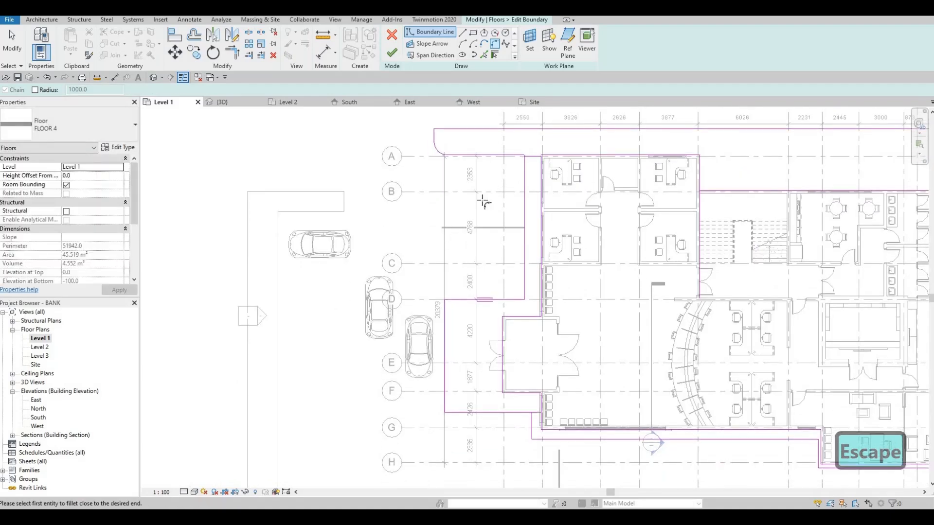
scroll(477, 222, down, 2)
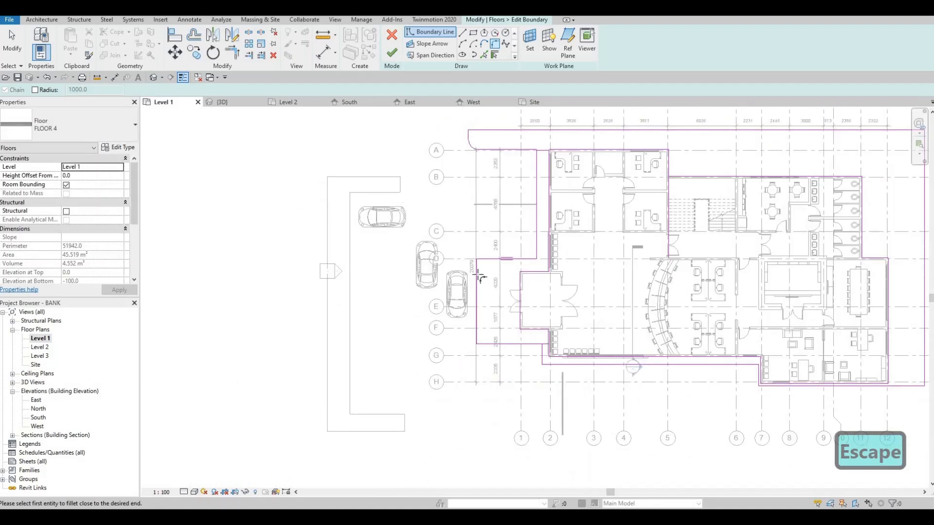
scroll(495, 275, up, 3)
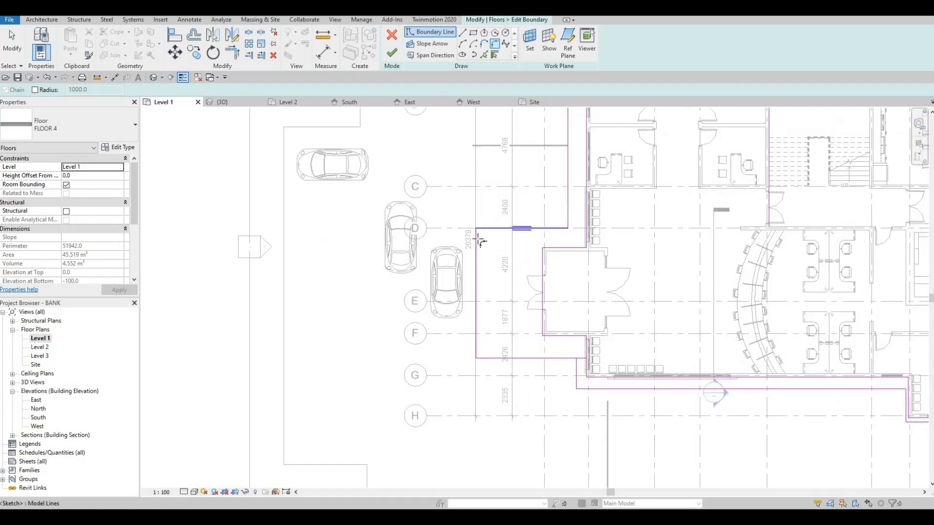
click(480, 237)
scroll(481, 237, up, 1)
click(480, 240)
- Round the entrance slab's southwest corner with a fillet arc and set its radius to 800 mm
click(476, 337)
middle_drag(492, 418, 492, 350)
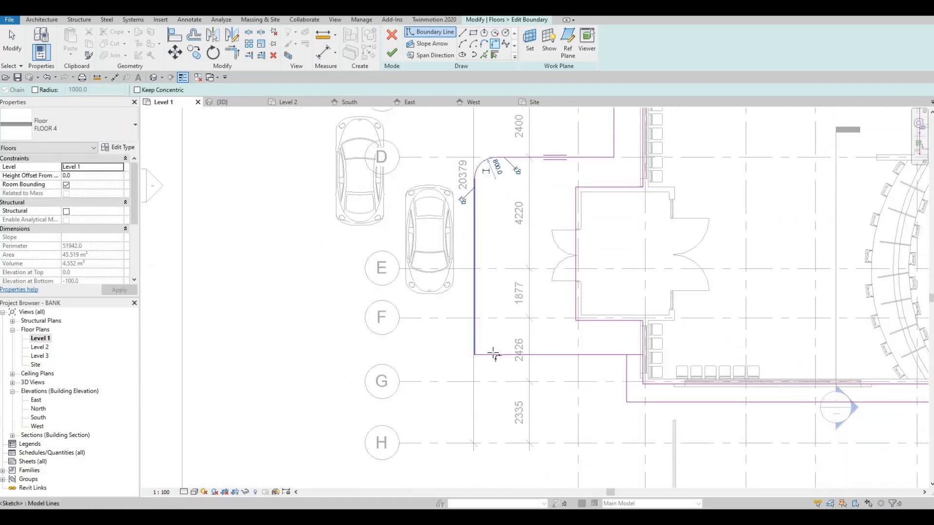
click(485, 348)
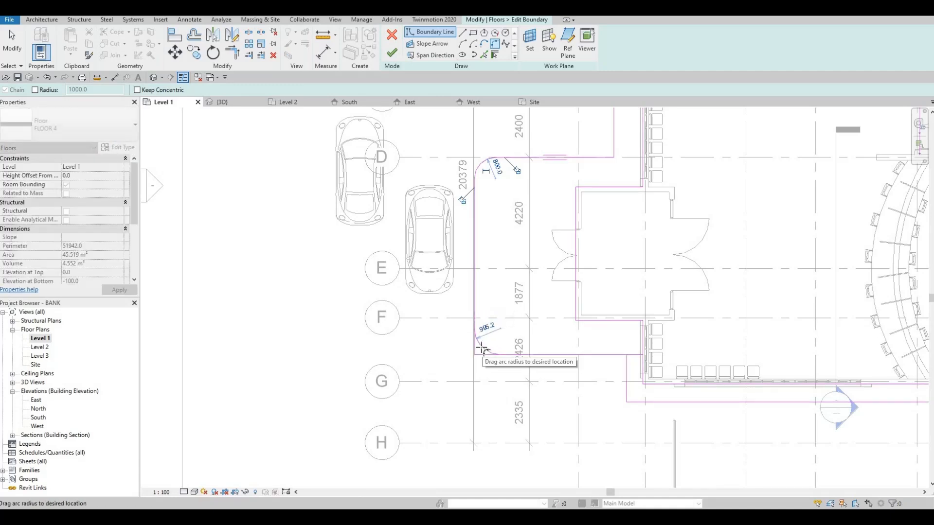
click(486, 340)
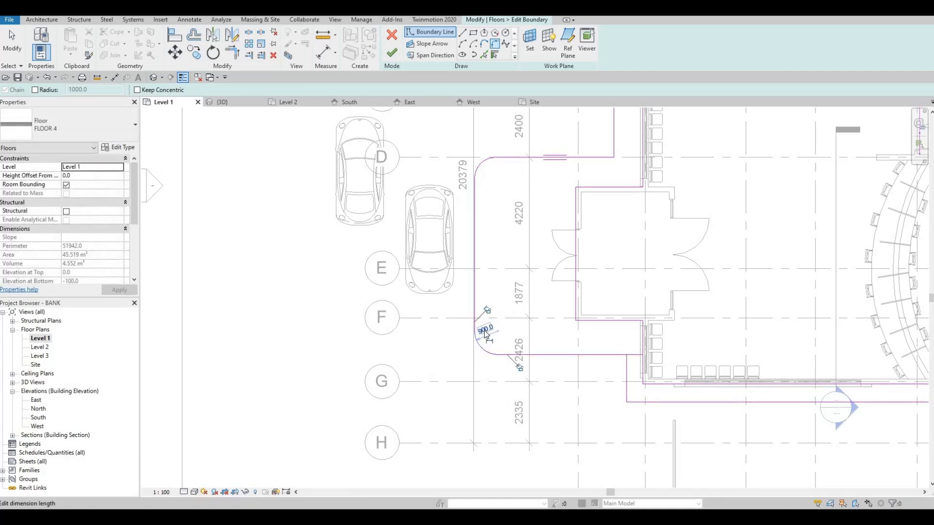
text(800)
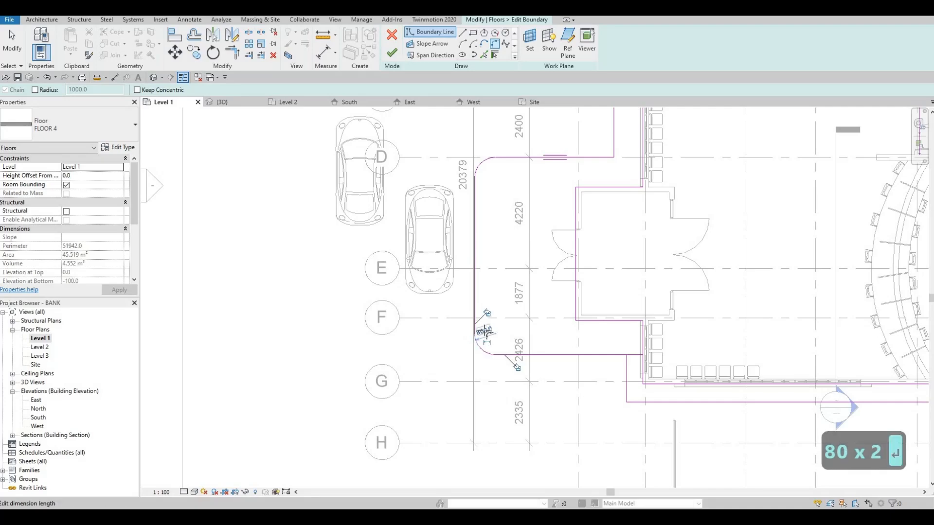
key(Return)
key(Escape)
- Trim the entrance slab's south edge and the short outer boundary line near grid 2 into a corner
scroll(487, 336, down, 2)
scroll(496, 335, up, 3)
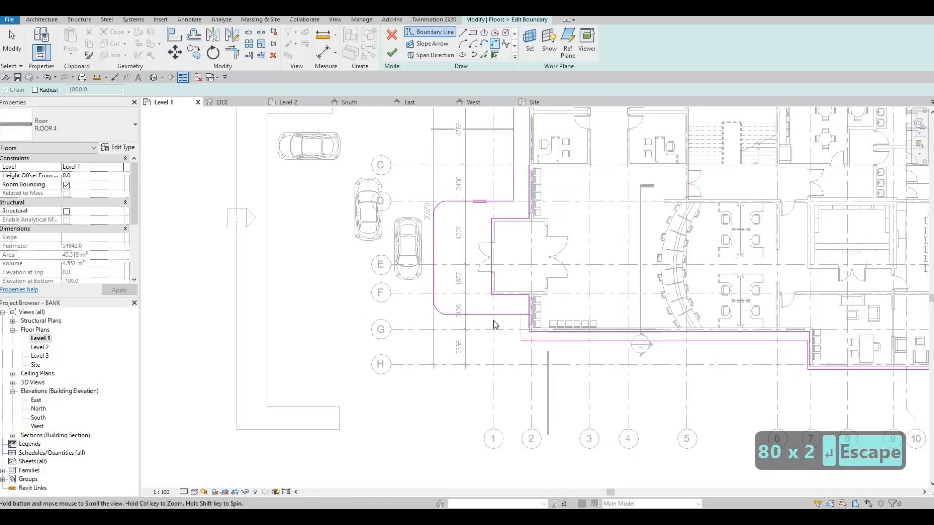
key(Escape)
key(Escape)
key(r)
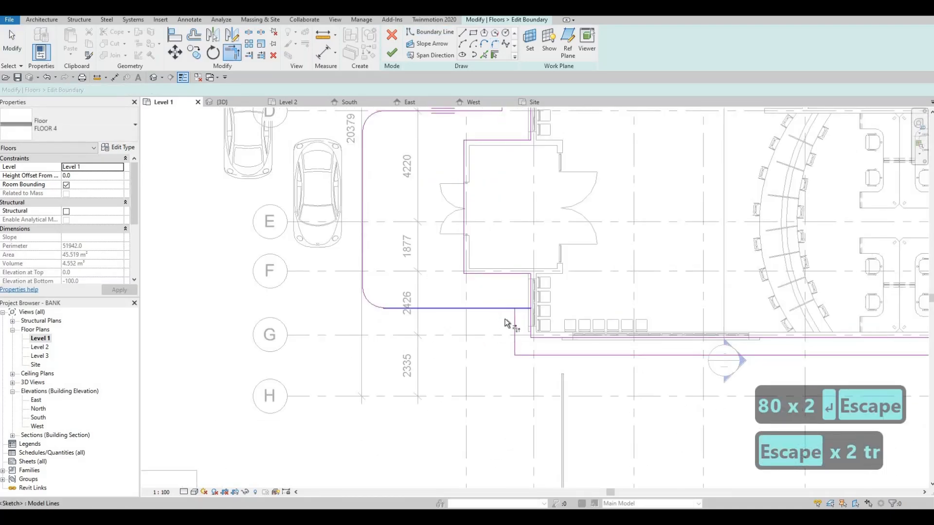
click(514, 322)
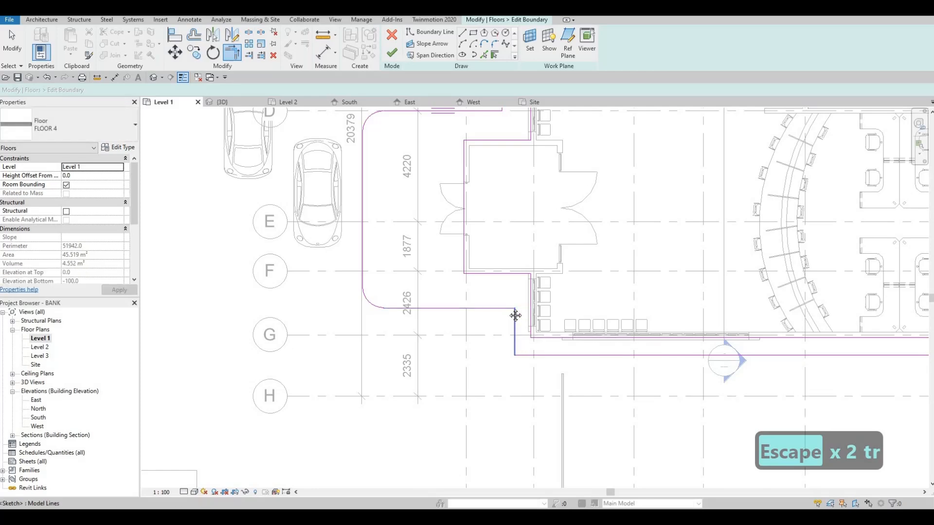
scroll(535, 326, down, 5)
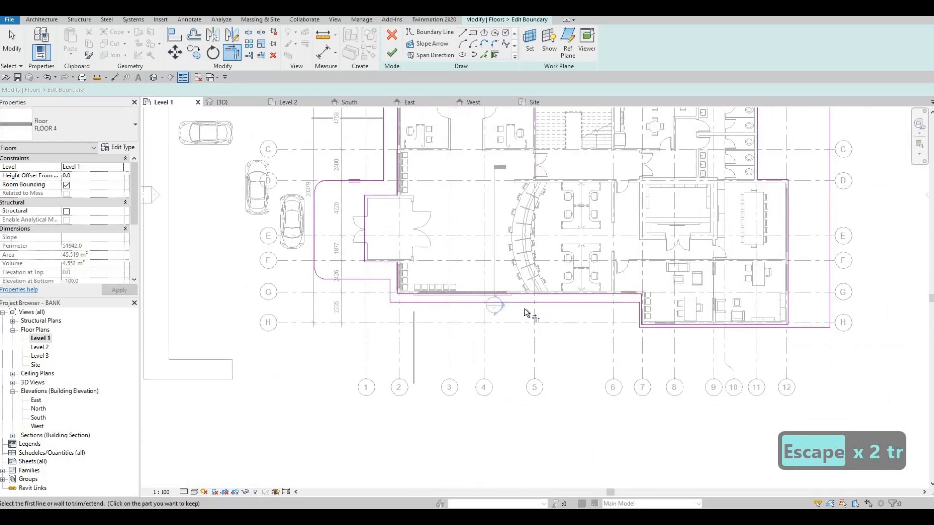
scroll(550, 302, up, 3)
middle_drag(543, 304, 570, 303)
key(Escape)
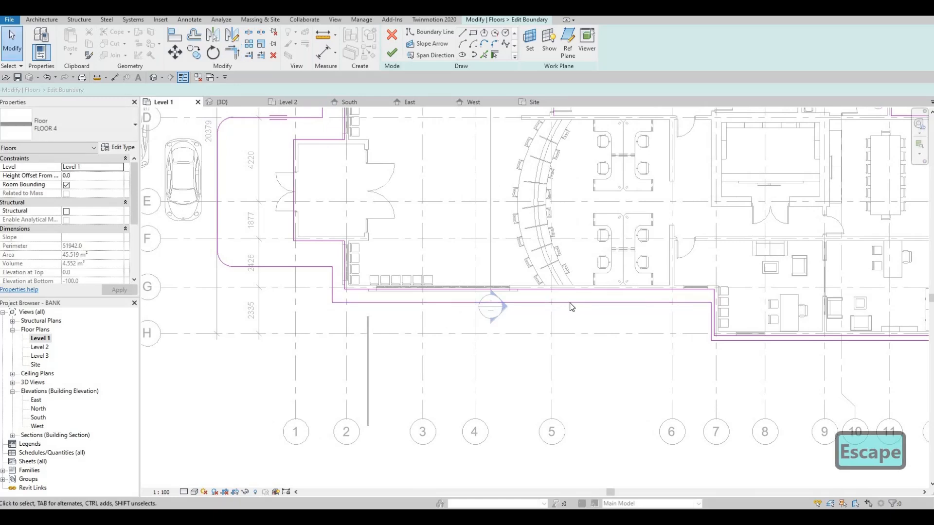
key(Down)
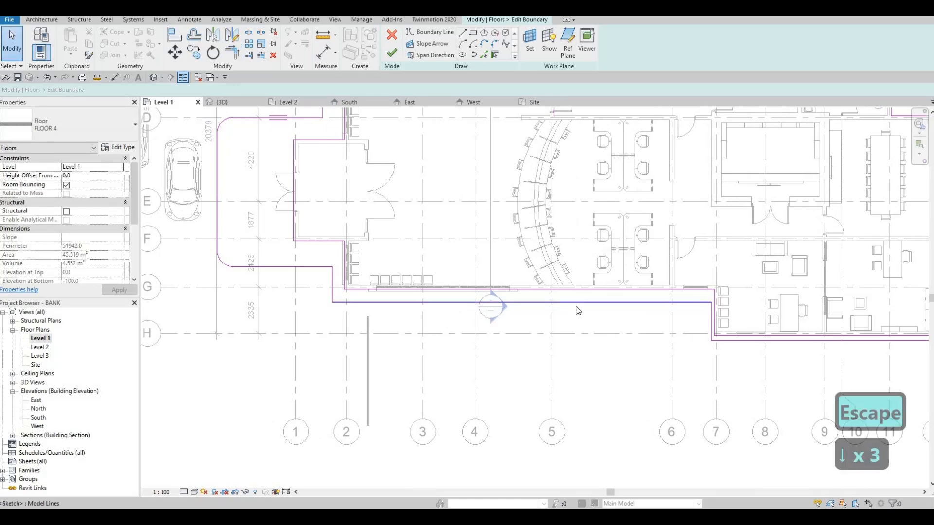
key(Escape)
key(Escape)
key(Escape)
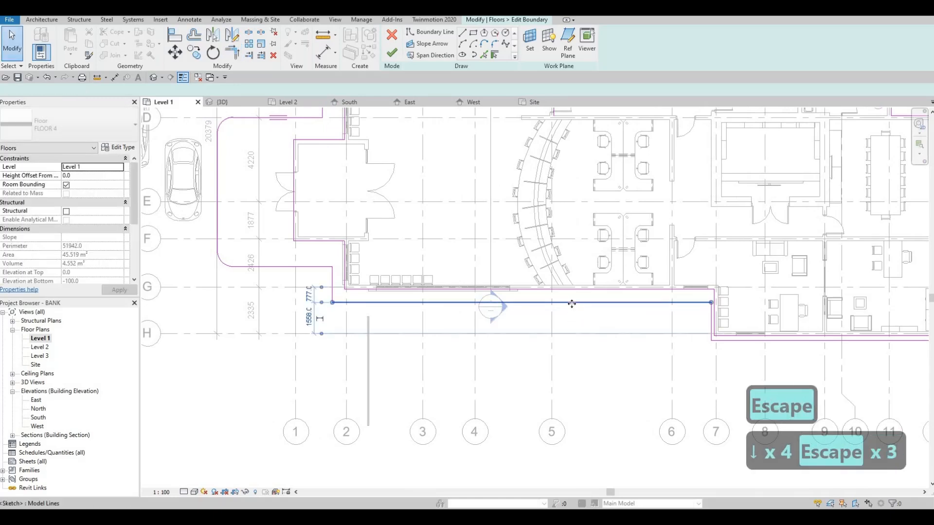
- Nudge the long south outer boundary line between grids 2 and 7 down to about 1277 mm from grid G
click(572, 303)
key(Down)
key(Down)
key(Down)
key(Down)
key(Down)
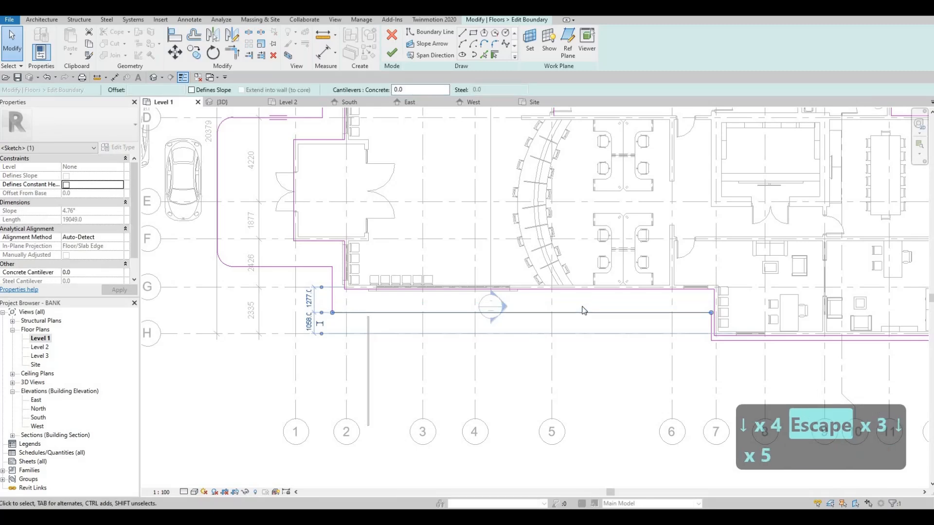
scroll(603, 273, down, 2)
key(Escape)
scroll(597, 265, down, 3)
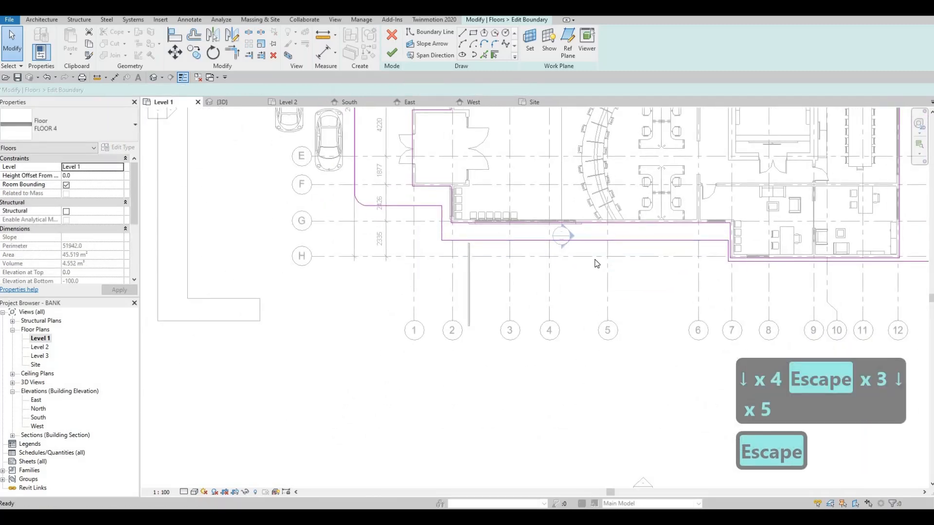
middle_drag(599, 264, 612, 240)
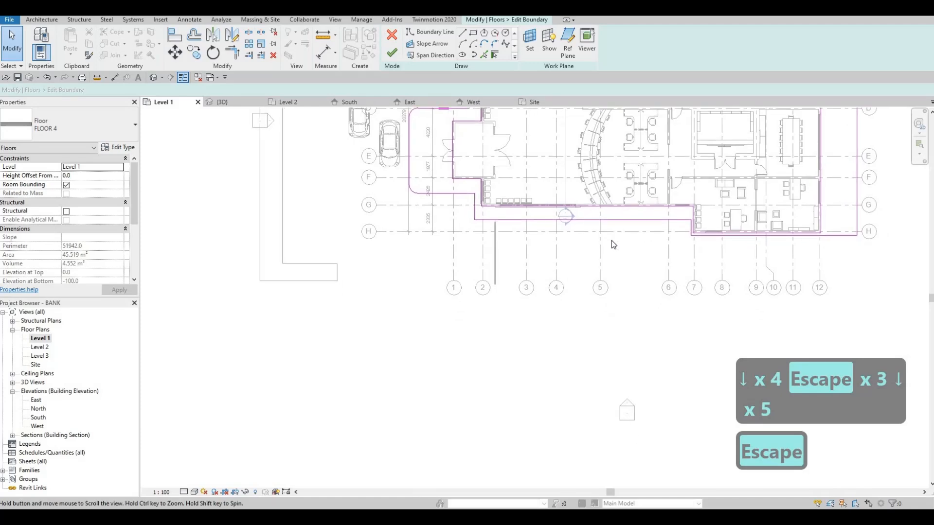
scroll(690, 271, up, 5)
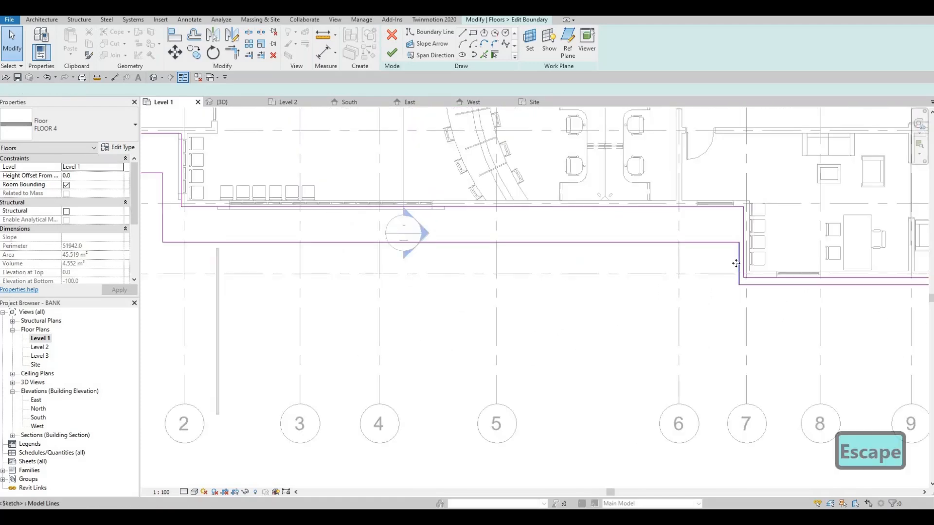
- Nudge the short outer boundary line near grid 7 west to about 270 mm from the building-side boundary line
click(738, 265)
key(Left)
key(Left)
scroll(870, 291, down, 1)
middle_drag(882, 294, 613, 287)
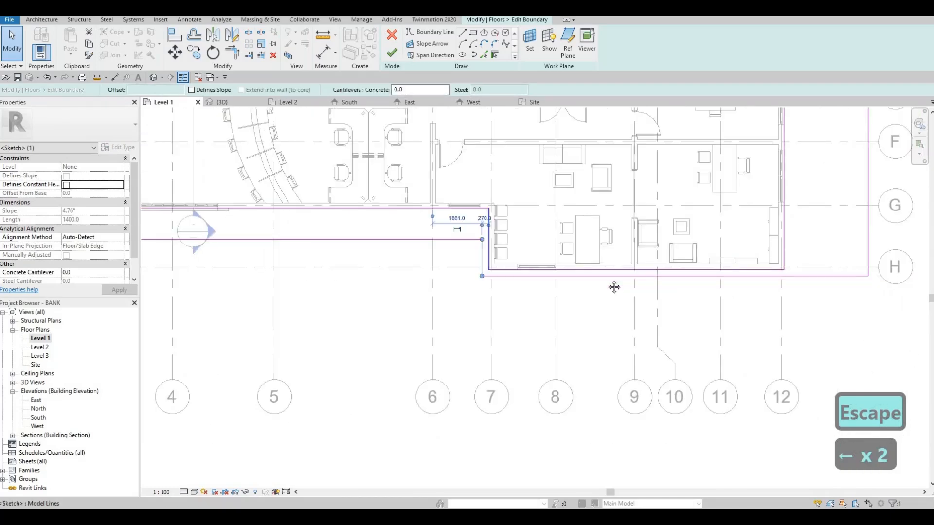
- Delete the separate boundary segment east of grid 12, then trim the south and east outer boundary lines into a corner
mouse_move(765, 279)
middle_down()
mouse_move(686, 286)
mouse_move(694, 286)
middle_up()
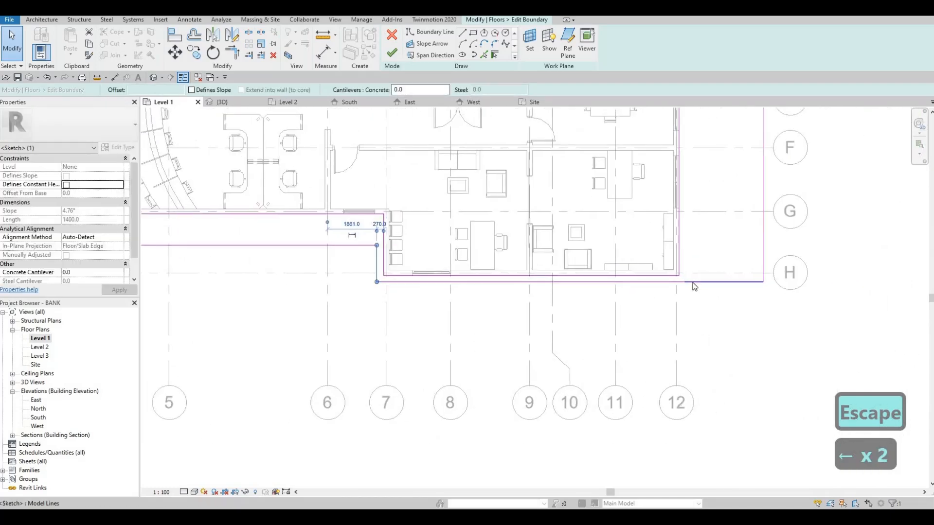
click(691, 281)
key(Delete)
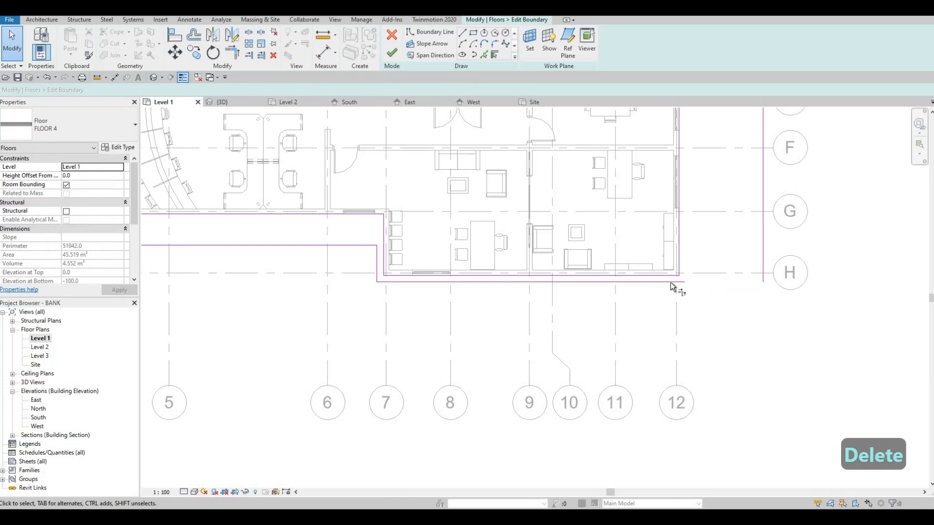
key(t)
key(r)
click(762, 255)
click(677, 281)
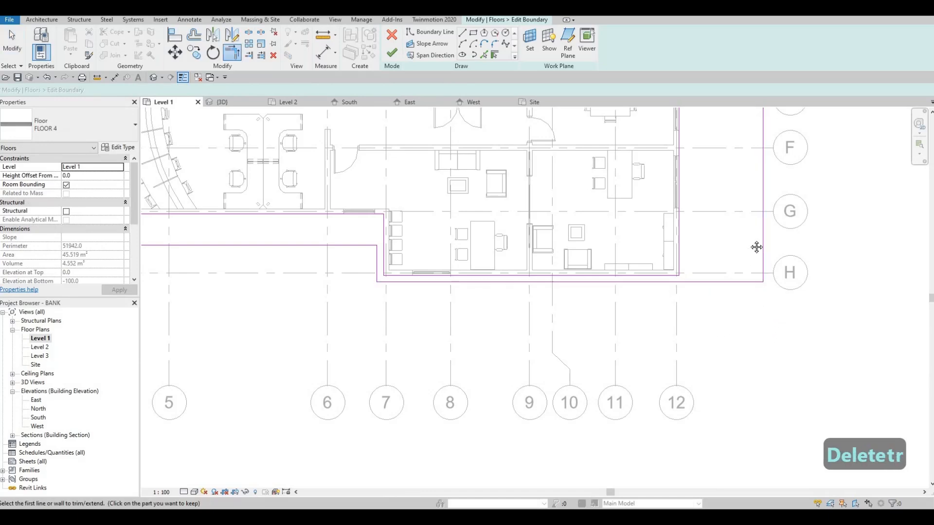
scroll(743, 244, down, 5)
key(Escape)
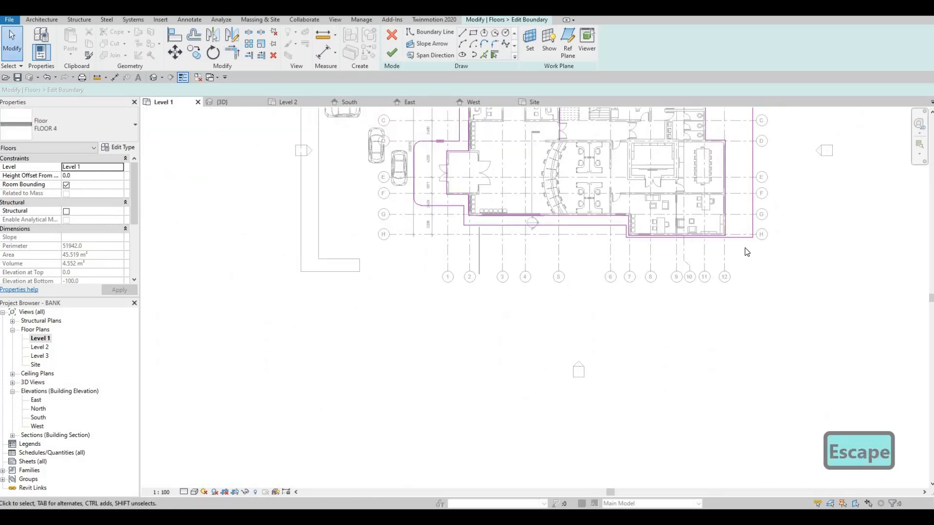
- Draw a boundary line about 4900 mm south from the slab's south edge just east of grid 12, with a short eastward line at its end
middle_drag(747, 252, 746, 258)
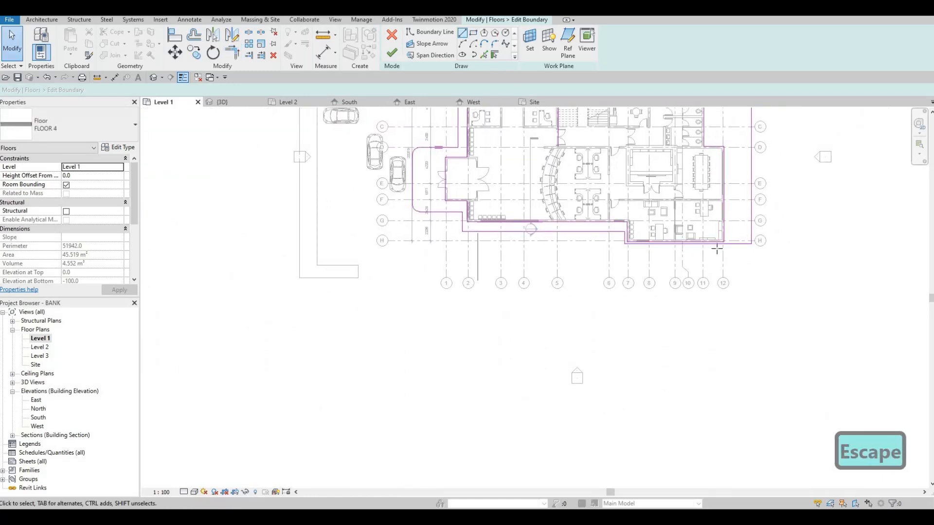
click(738, 245)
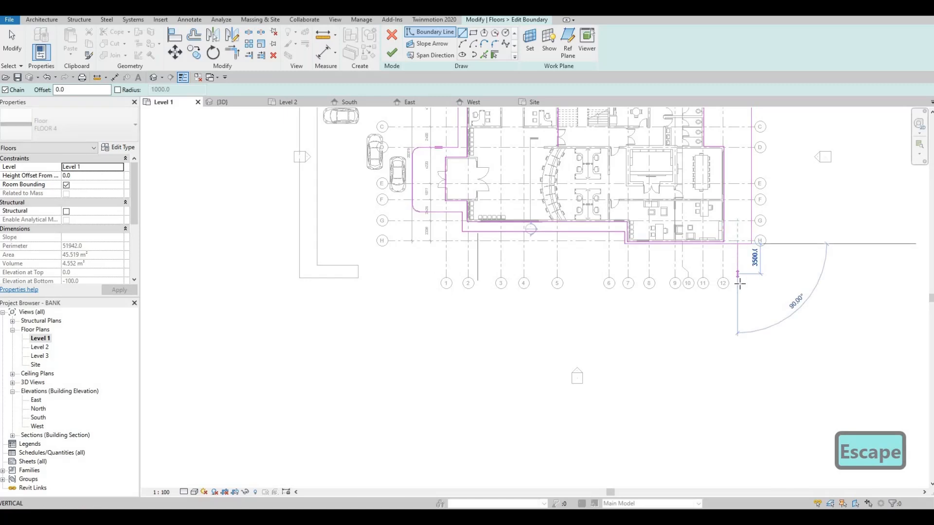
key(Escape)
key(Escape)
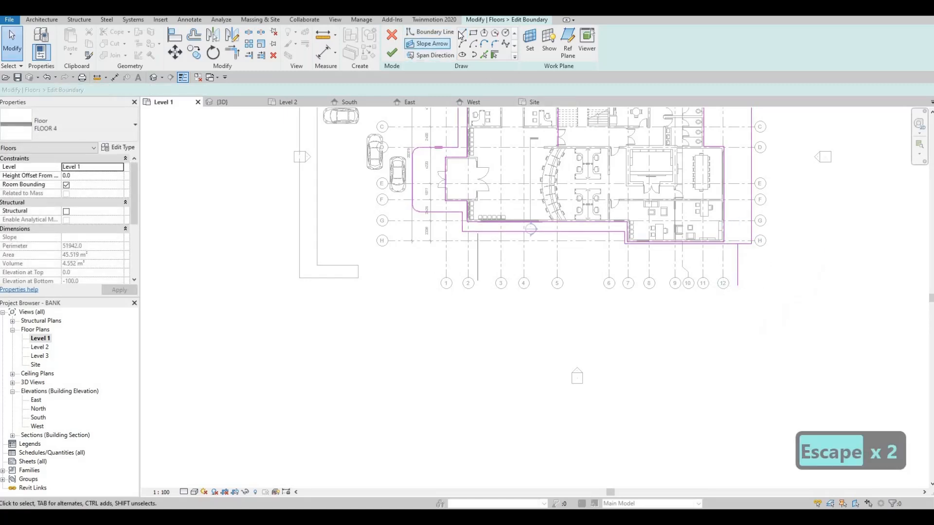
scroll(712, 249, up, 2)
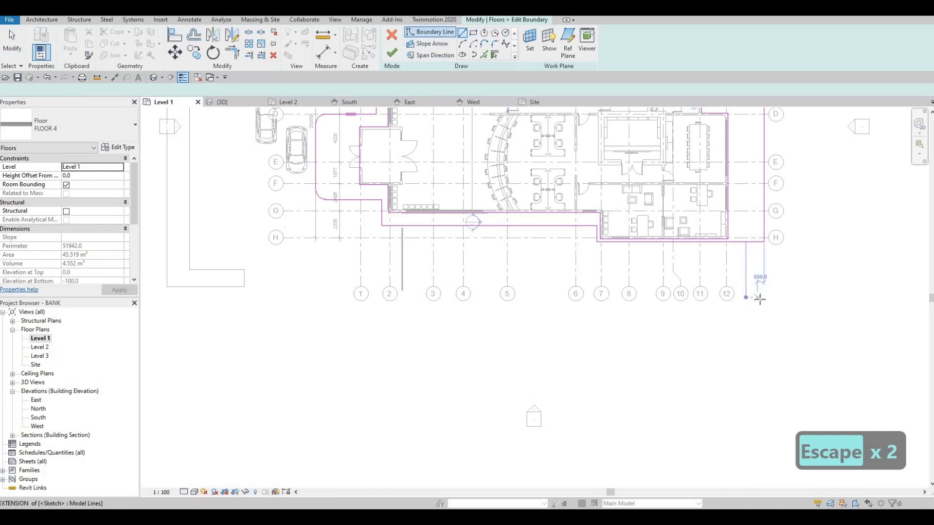
click(746, 298)
key(Escape)
key(Escape)
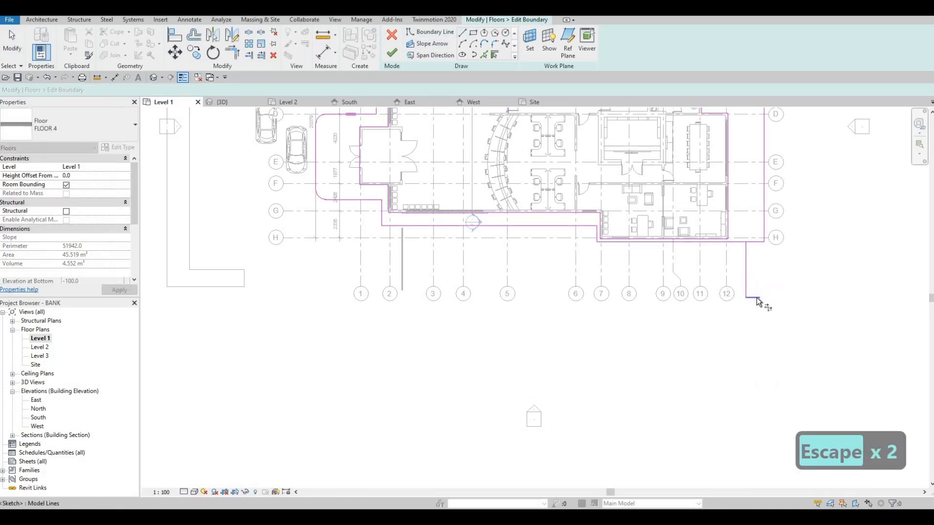
- Trim the short end line and the east outer boundary line into a corner
key(t)
key(r)
click(757, 241)
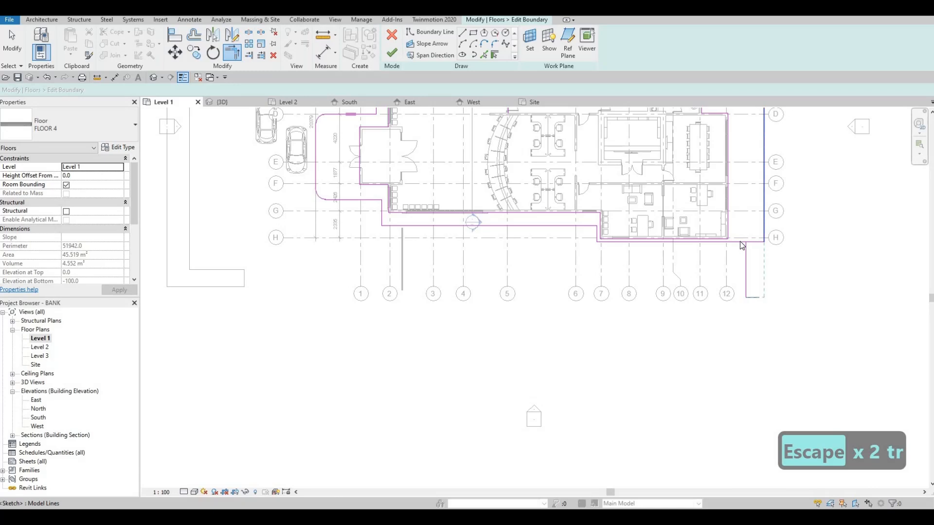
key(Escape)
- Trim the slab's south edge and the vertical extension line east of grid 12 into a corner
key(t)
key(r)
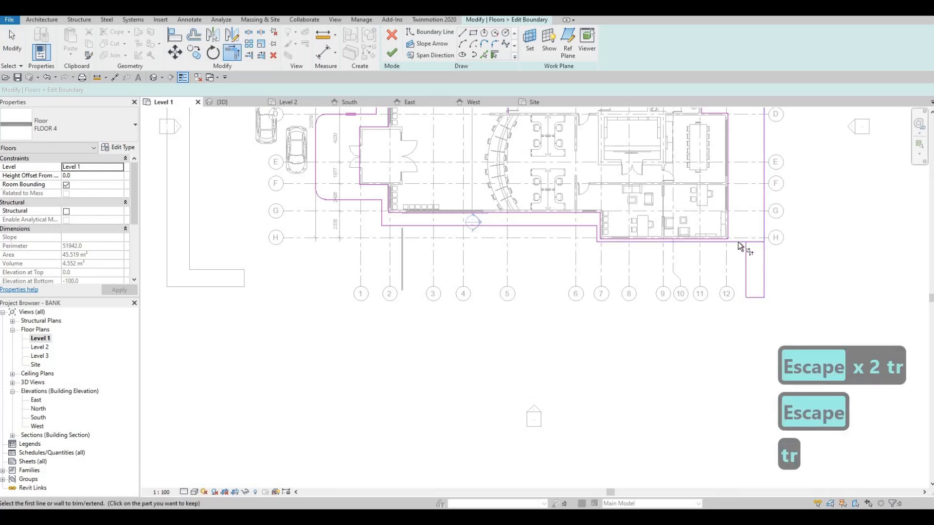
scroll(743, 263, down, 1)
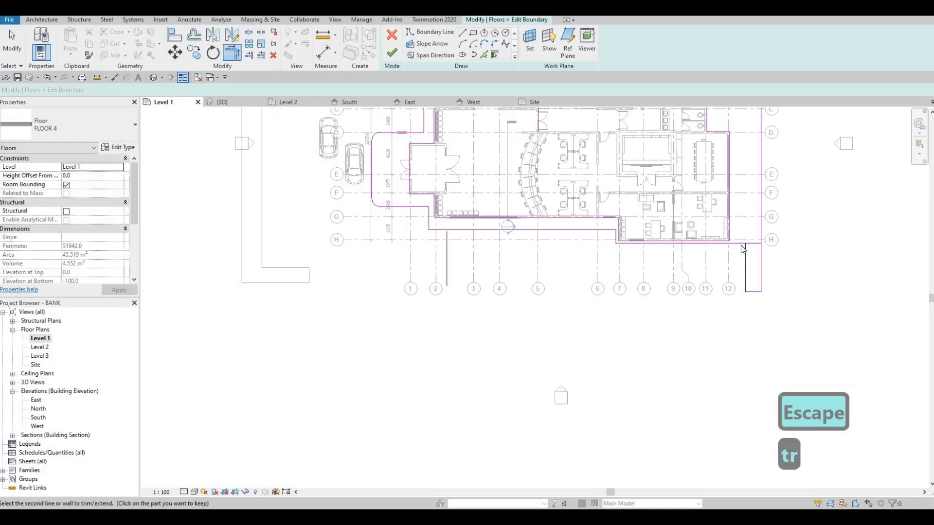
key(Escape)
click(752, 244)
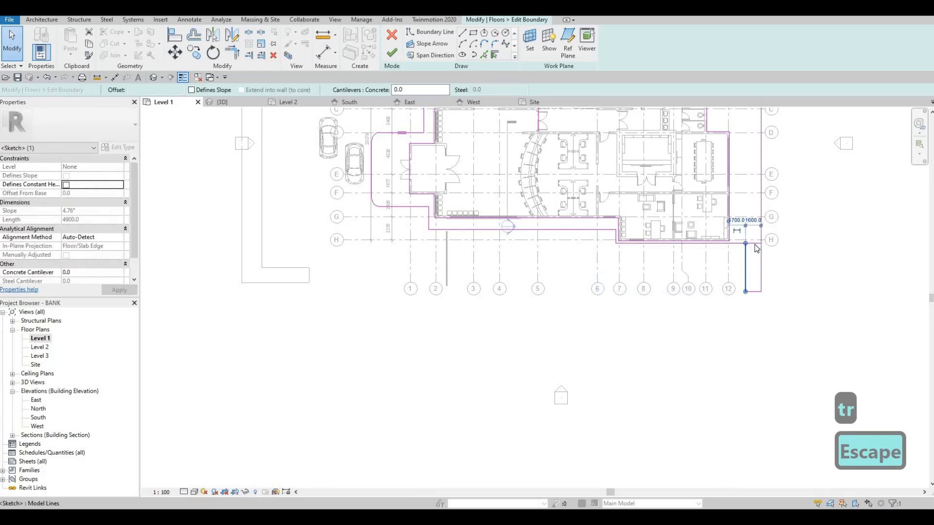
key(Escape)
key(Escape)
scroll(749, 243, up, 1)
key(t)
key(r)
click(732, 245)
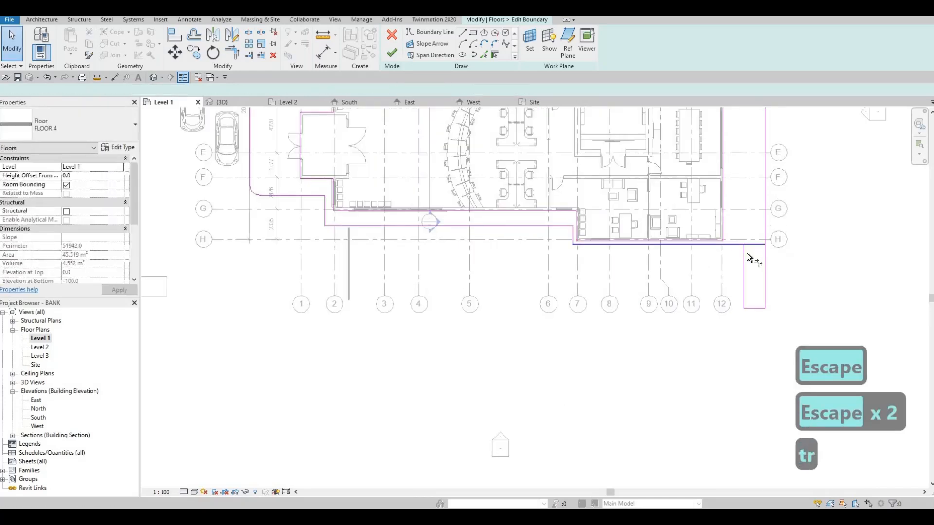
click(744, 253)
key(Escape)
key(Escape)
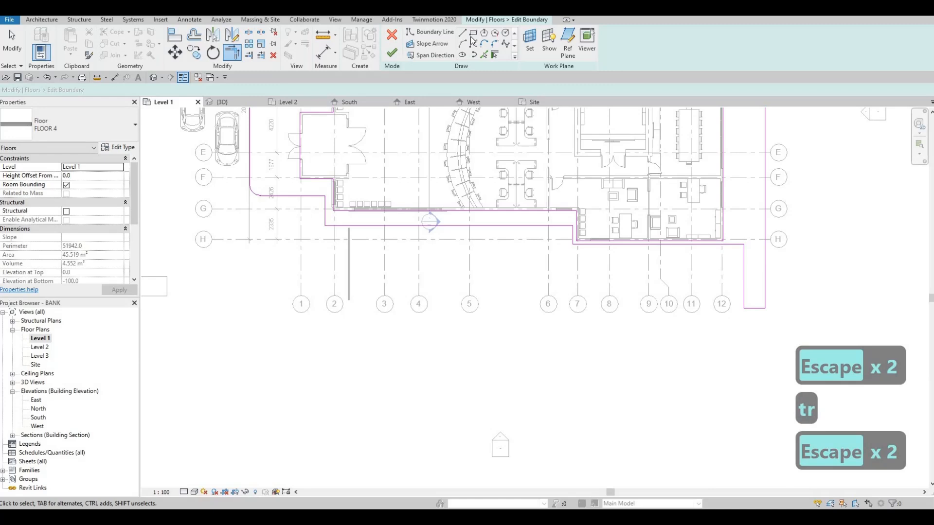
- Round the southwest corner of the slab extension beyond grid 12 with a fillet arc
click(744, 302)
click(754, 307)
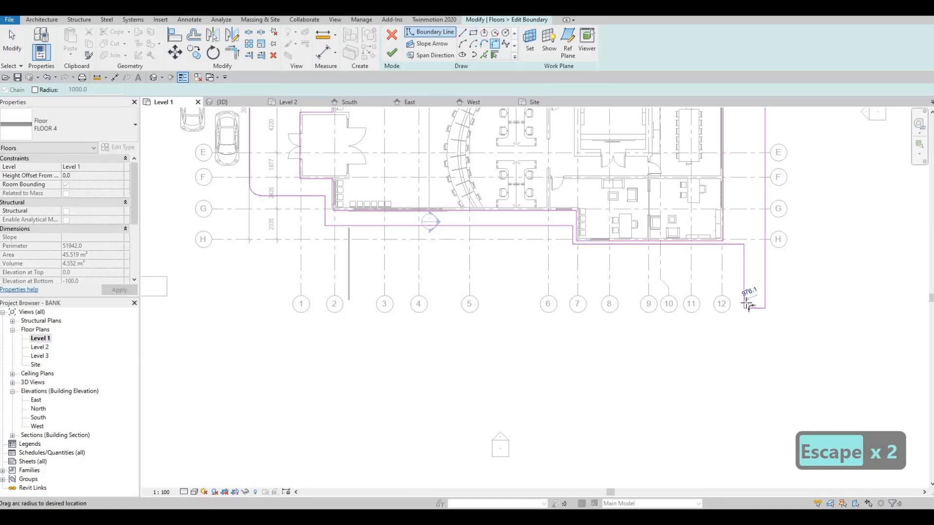
click(688, 251)
key(Escape)
scroll(691, 215, down, 3)
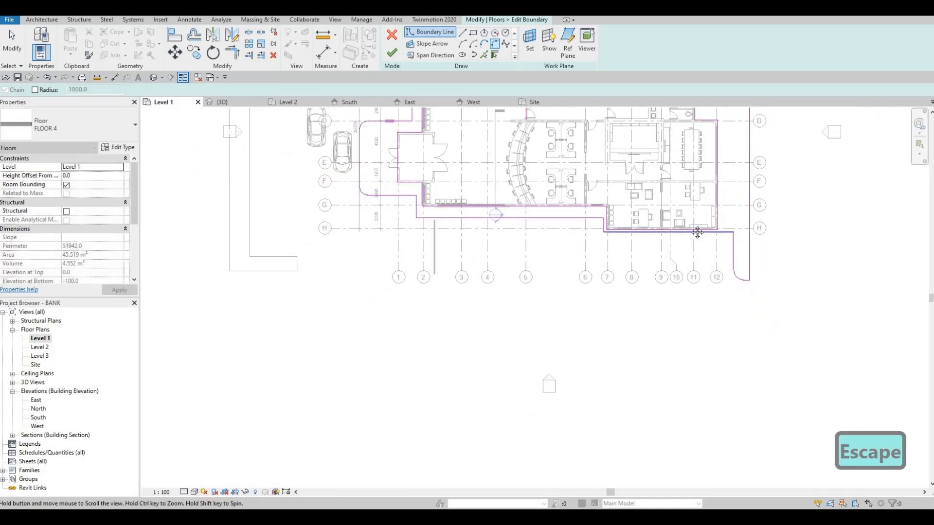
- Examine the slab's boundary sketch around the whole building
middle_drag(691, 244, 694, 262)
scroll(521, 200, up, 1)
key(Escape)
middle_drag(512, 292, 546, 275)
middle_drag(502, 175, 533, 267)
scroll(534, 268, down, 2)
mouse_move(538, 185)
middle_down()
mouse_move(536, 238)
mouse_move(523, 239)
middle_up()
scroll(529, 238, up, 1)
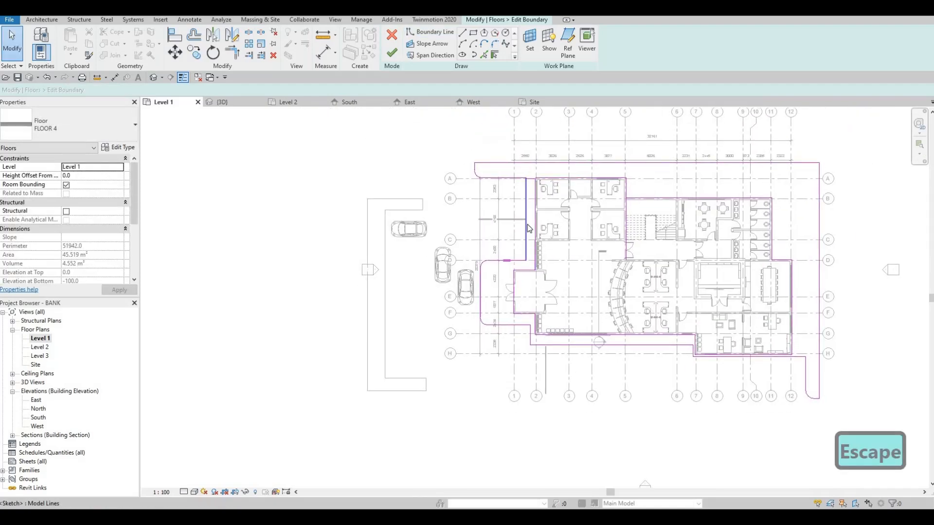
middle_drag(560, 271, 567, 250)
middle_drag(556, 329, 556, 259)
mouse_move(607, 273)
middle_down()
mouse_move(608, 243)
mouse_move(615, 254)
mouse_move(628, 231)
middle_up()
mouse_move(553, 291)
middle_down()
mouse_move(562, 268)
mouse_move(473, 332)
middle_up()
scroll(474, 332, down, 1)
middle_drag(608, 185, 608, 236)
mouse_move(502, 196)
middle_down()
mouse_move(498, 219)
mouse_move(544, 178)
mouse_move(545, 167)
middle_up()
scroll(528, 176, up, 2)
scroll(544, 167, down, 2)
middle_drag(515, 258, 545, 211)
scroll(535, 235, down, 1)
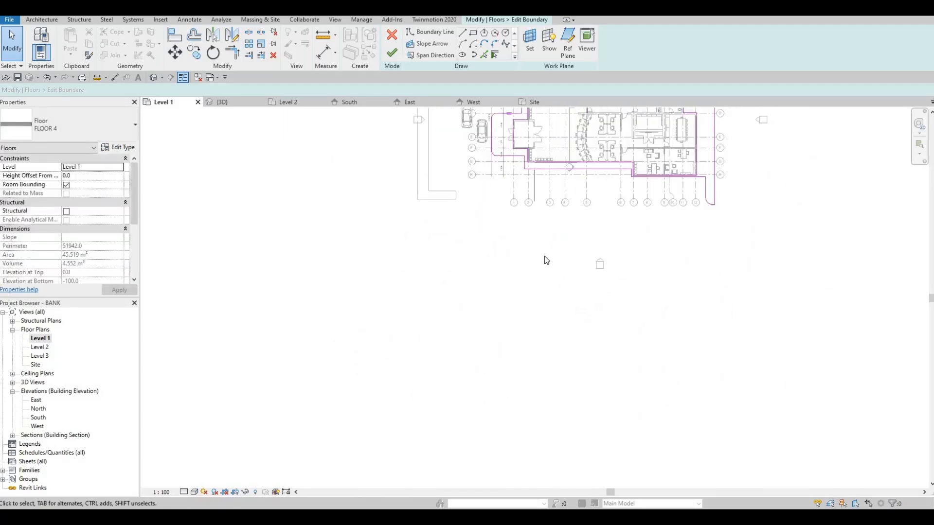
middle_drag(597, 234, 544, 257)
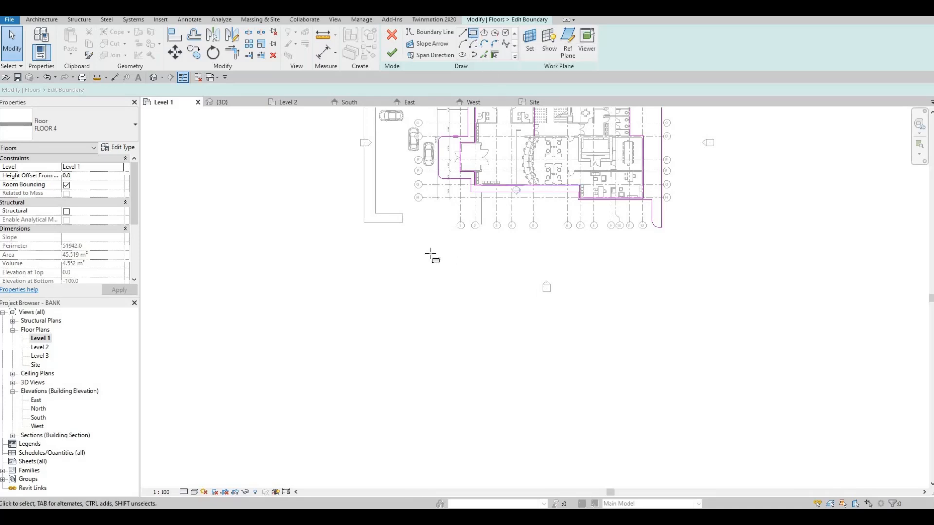
- Delete the short horizontal boundary line joining the outer line to the building-side line along grid A, west of grid 2
click(474, 33)
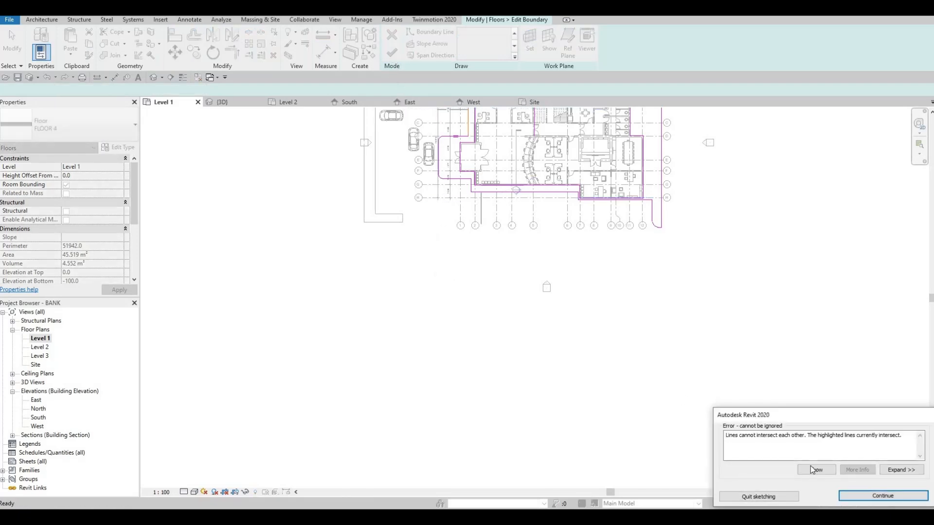
scroll(568, 248, up, 5)
key(Escape)
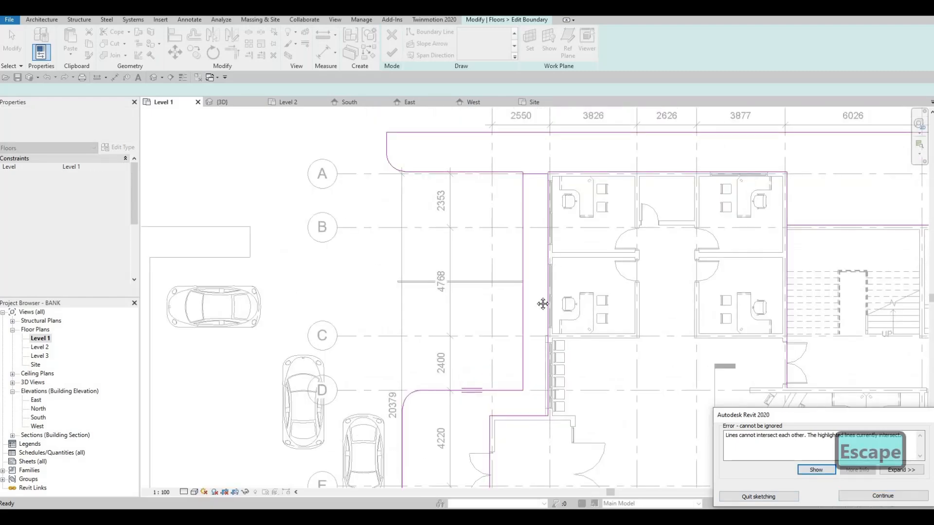
key(Escape)
click(523, 211)
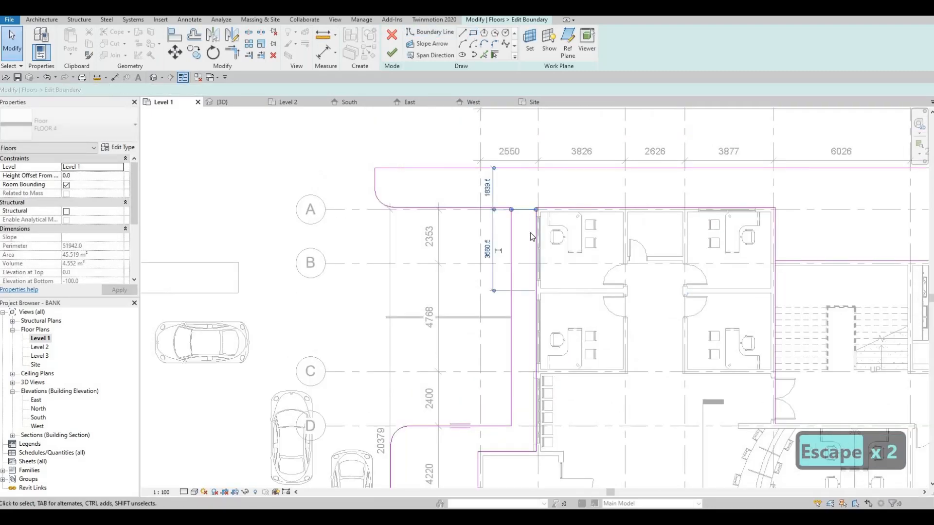
key(Delete)
scroll(535, 241, down, 2)
- Trim the building-side boundary lines into a corner where grids 5 and B meet
key(Escape)
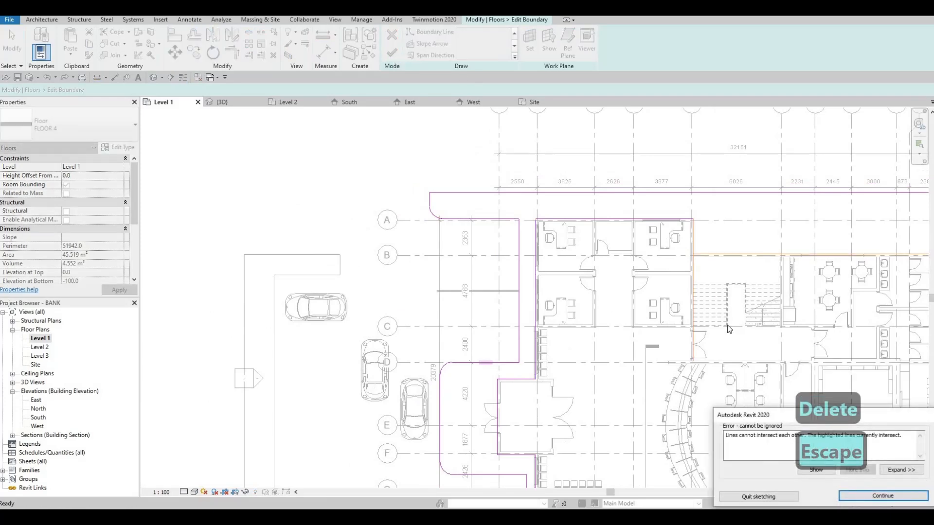
key(Escape)
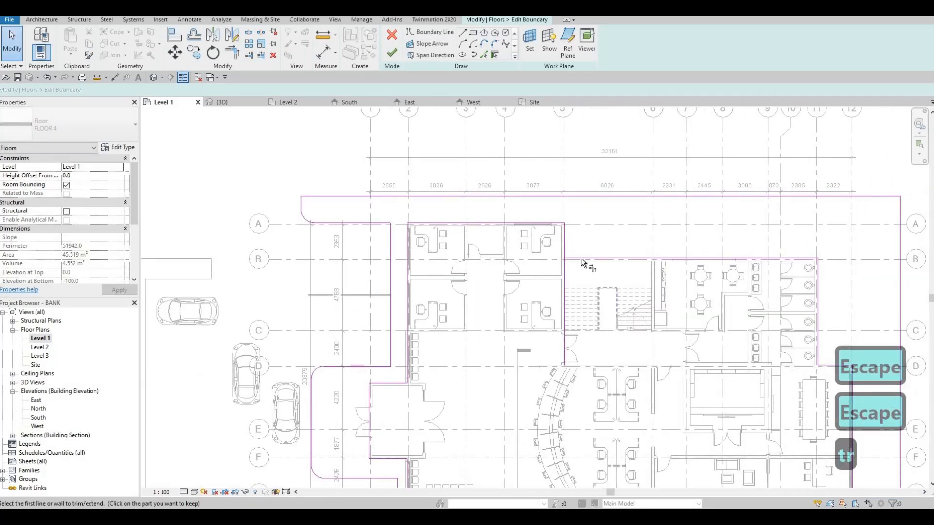
scroll(569, 242, down, 1)
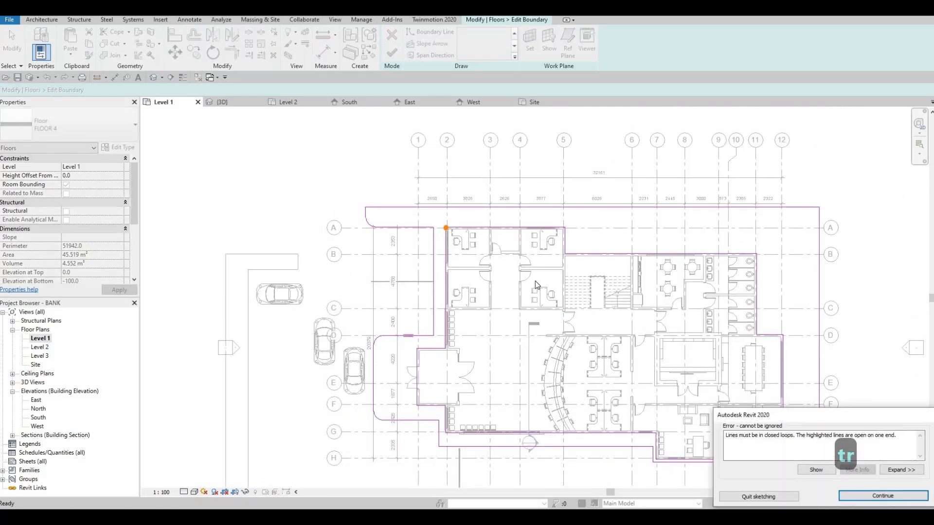
- Trim the building-side boundary lines into a corner at grids 2 and A, and finish the slab sketch
key(Escape)
scroll(454, 225, up, 2)
scroll(438, 241, up, 2)
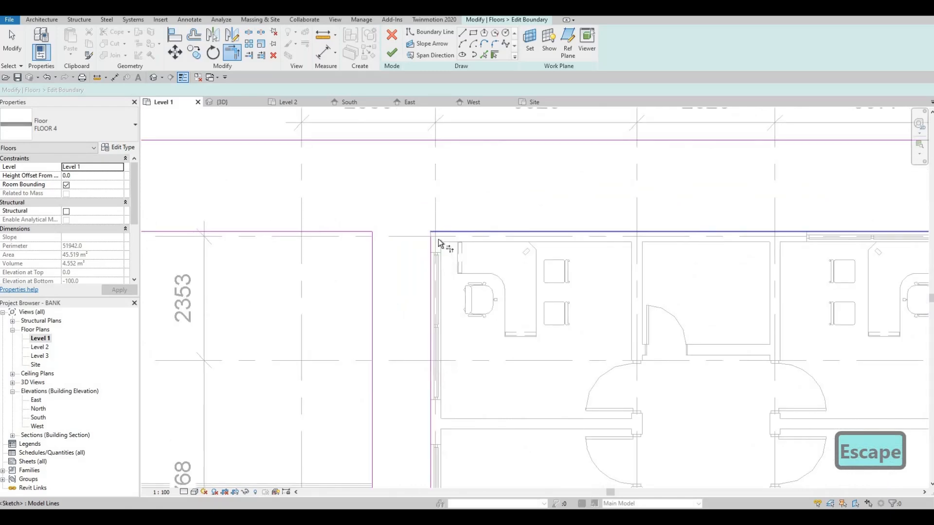
key(t)
key(r)
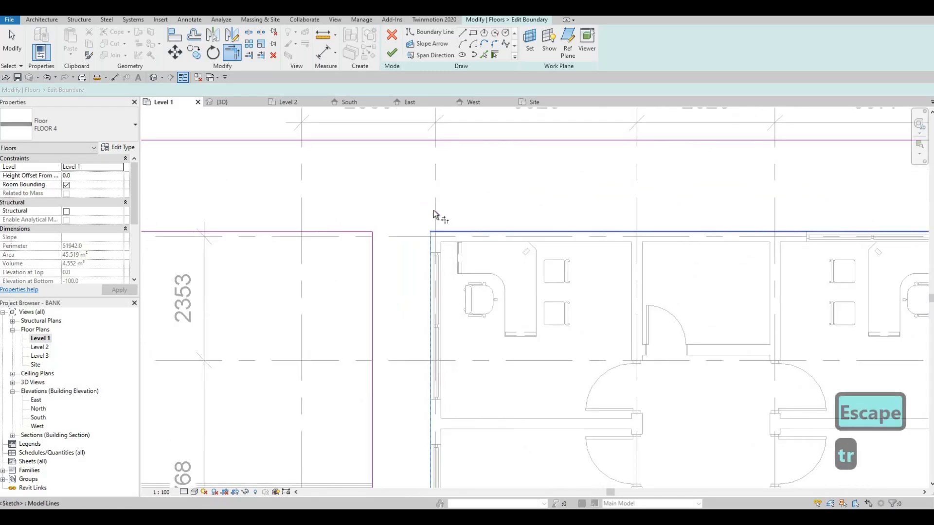
scroll(433, 210, down, 3)
click(392, 52)
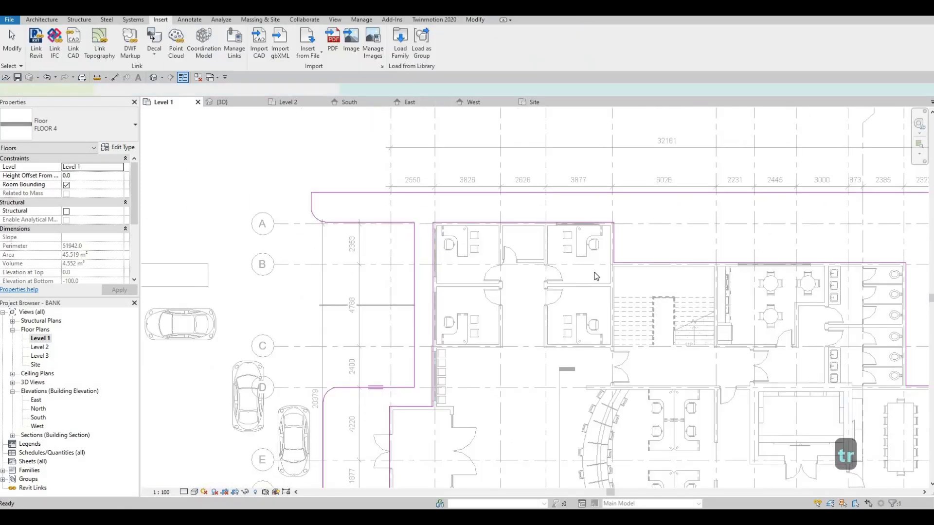
scroll(596, 276, down, 5)
middle_drag(681, 402, 664, 329)
key(Escape)
key(Escape)
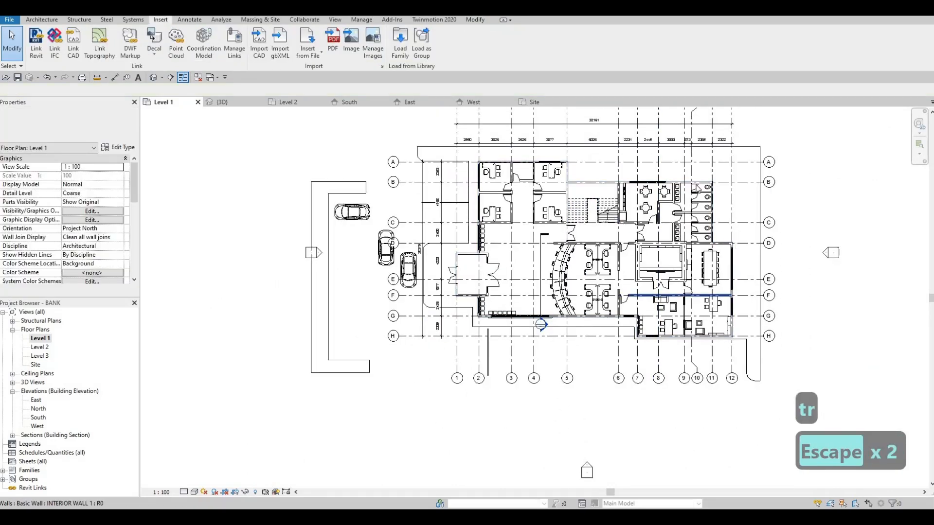
- Inspect the extended slab in plan and in the 3D view, then return to the Level 1 floor plan
middle_drag(646, 195, 638, 213)
key(Escape)
middle_drag(614, 381, 624, 358)
middle_drag(670, 380, 692, 357)
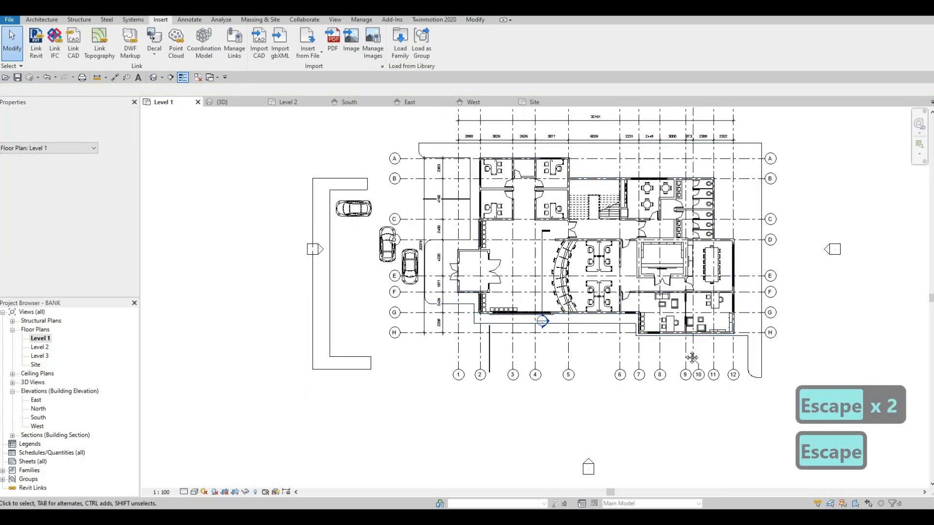
click(220, 104)
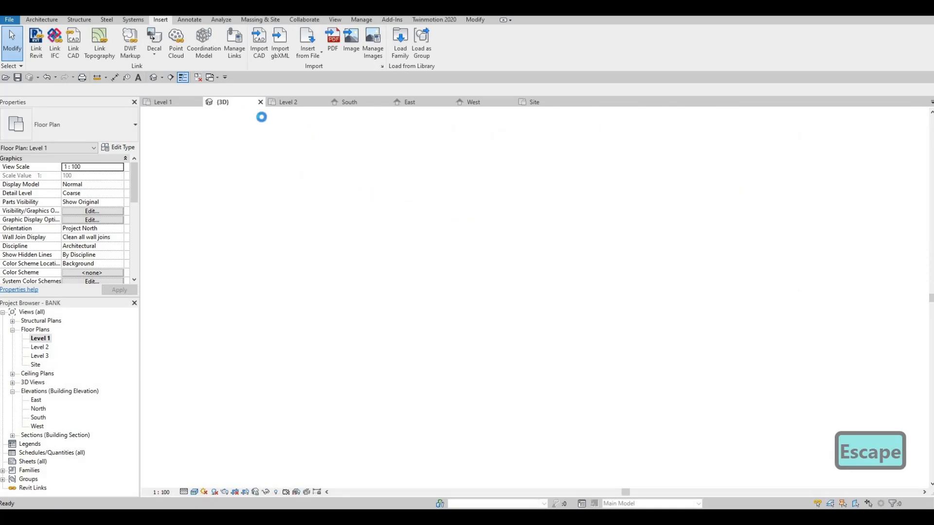
shift+middle_drag(434, 303, 374, 346)
middle_drag(432, 280, 433, 259)
scroll(486, 257, down, 1)
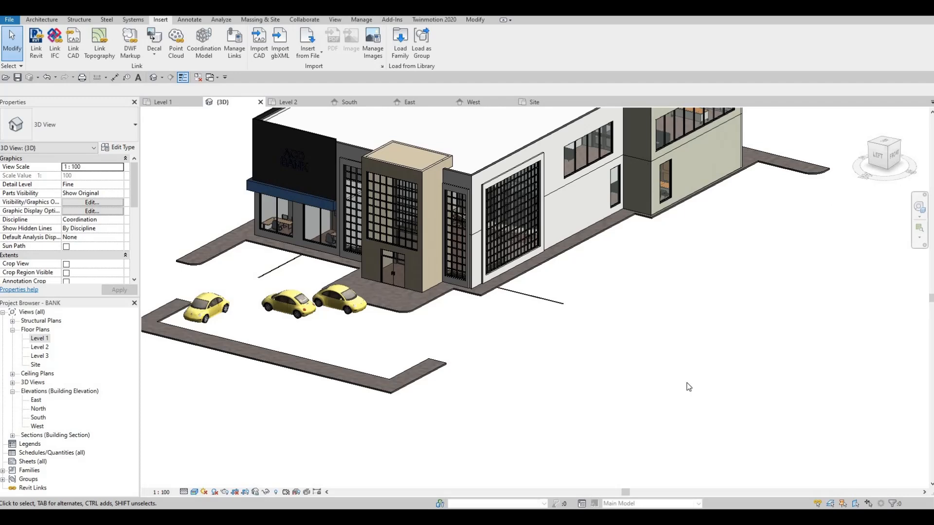
click(41, 338)
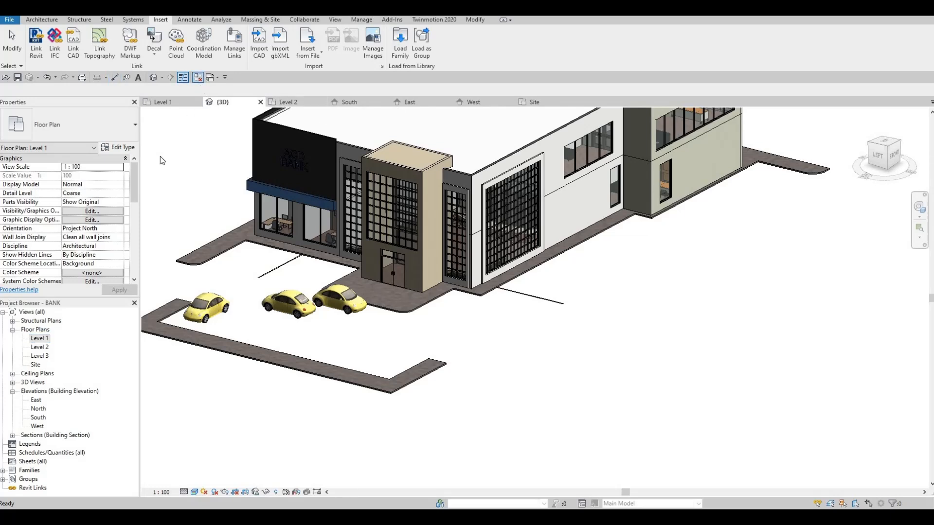
- Open the Level 1 floor plan and start editing the boundary of the C-shaped FLOOR 4 slab west of the parked cars
double_click(40, 338)
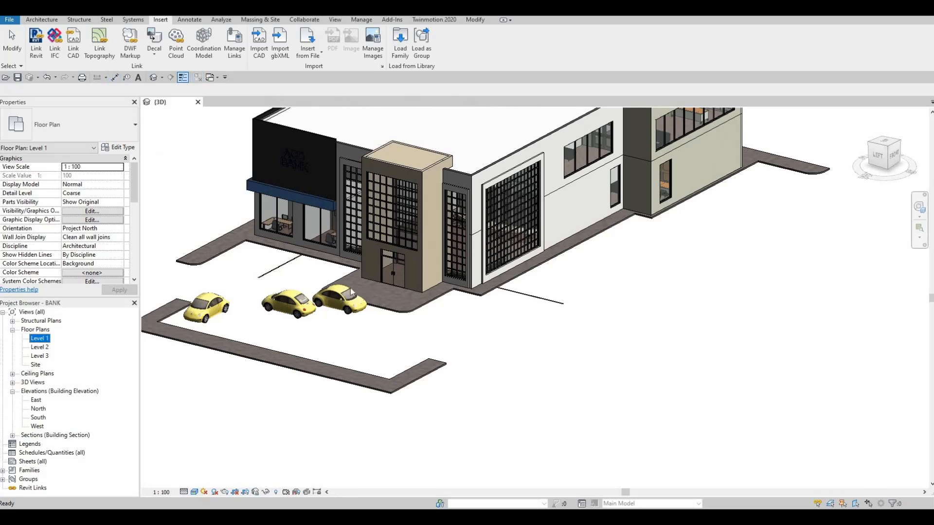
middle_drag(380, 249, 399, 215)
key(Escape)
click(372, 253)
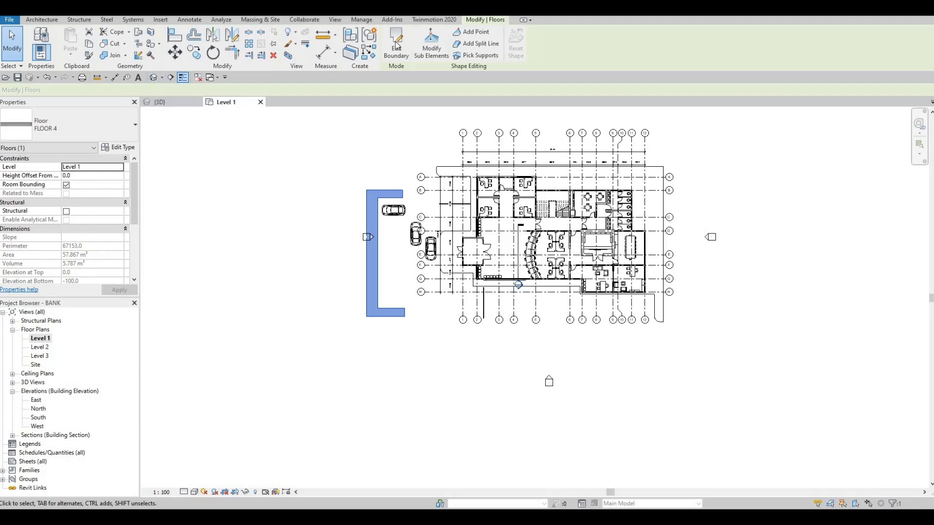
middle_drag(428, 253, 433, 268)
key(Escape)
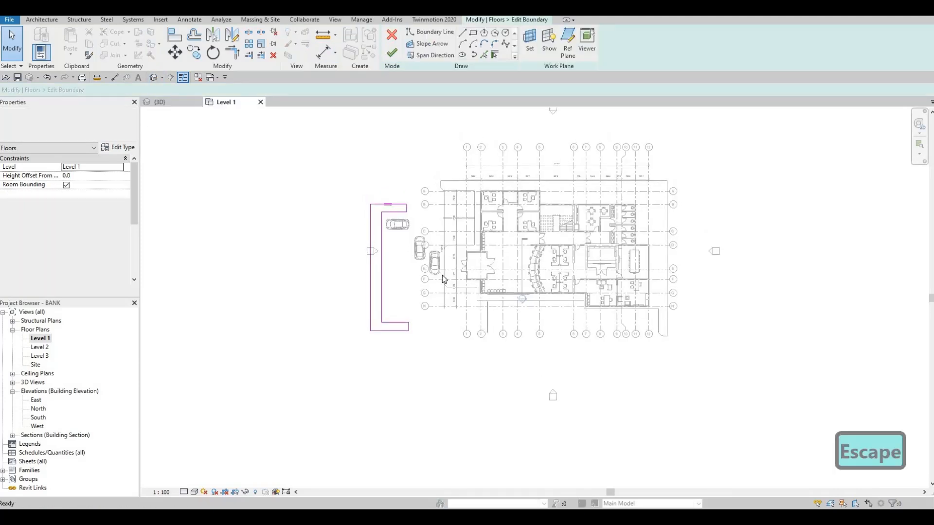
scroll(431, 252, up, 2)
scroll(428, 275, up, 2)
scroll(407, 223, down, 2)
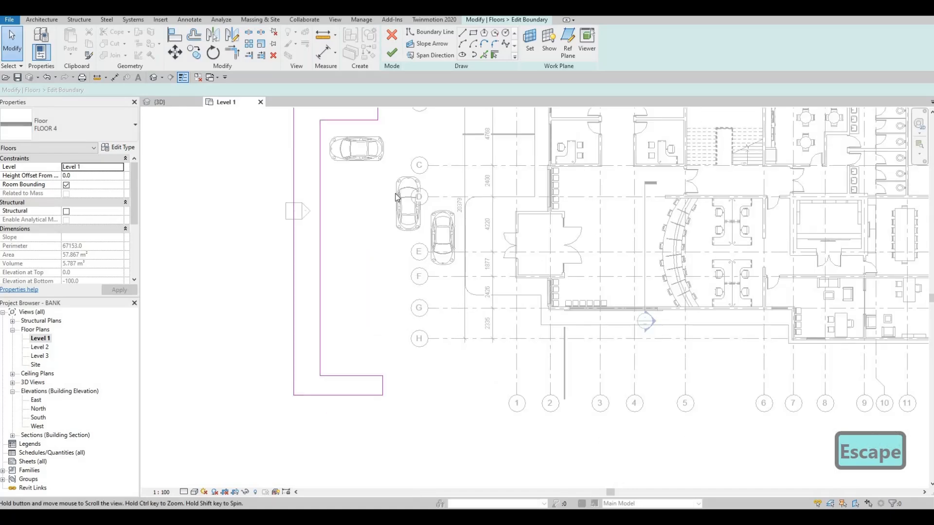
scroll(370, 194, down, 3)
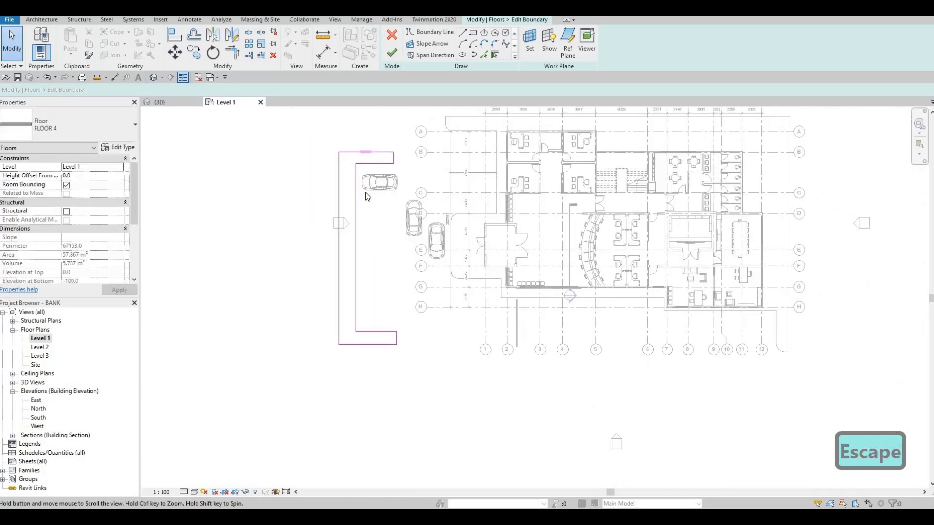
- Nudge the entire C-shaped boundary three increments west and one increment north, away from the parked cars
key(Escape)
click(354, 196)
key(Escape)
drag(319, 144, 409, 365)
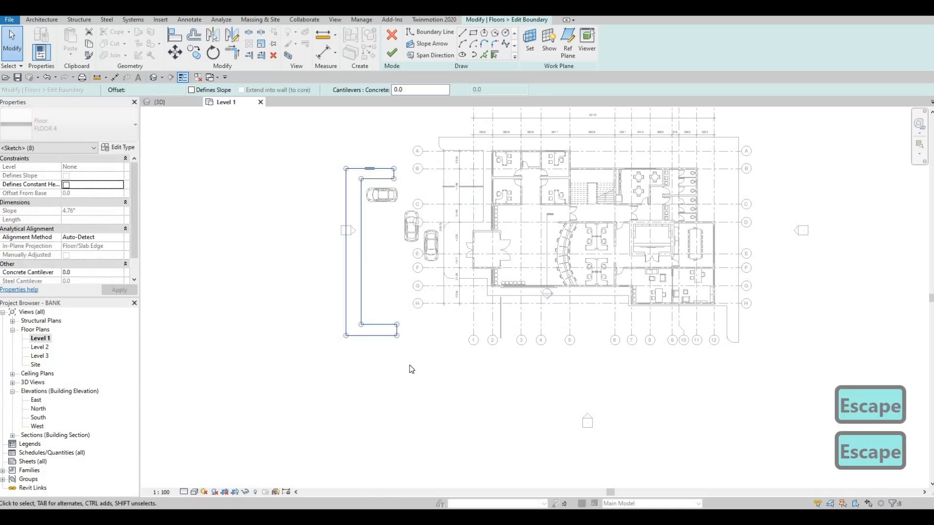
key(Left)
key(Left)
key(Up)
key(Left)
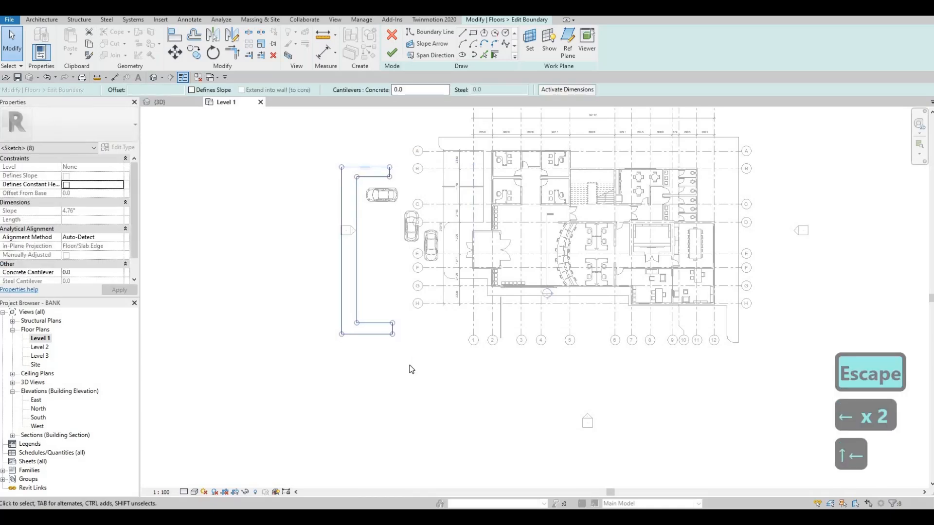
key(Escape)
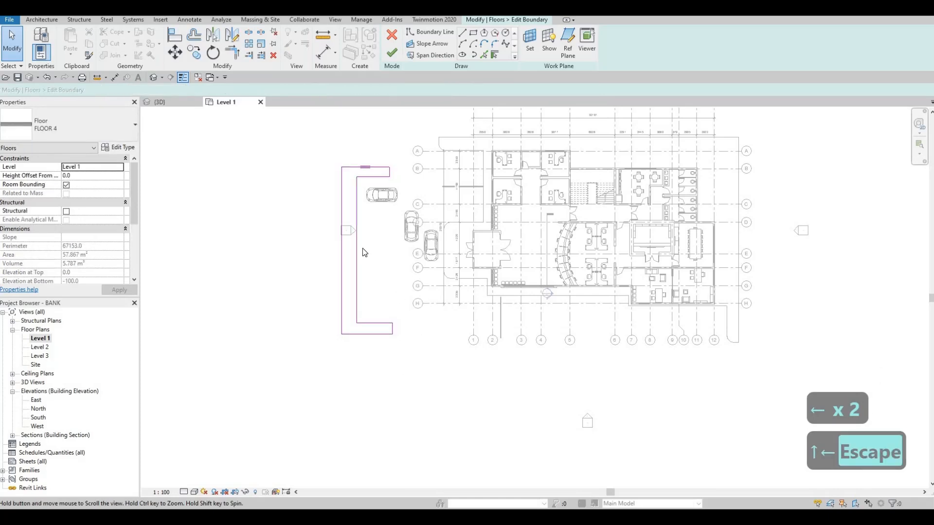
- Shift the whole C-shaped boundary two nudge increments south and a net one increment west
middle_drag(362, 248, 363, 304)
drag(327, 211, 398, 424)
key(Down)
key(Down)
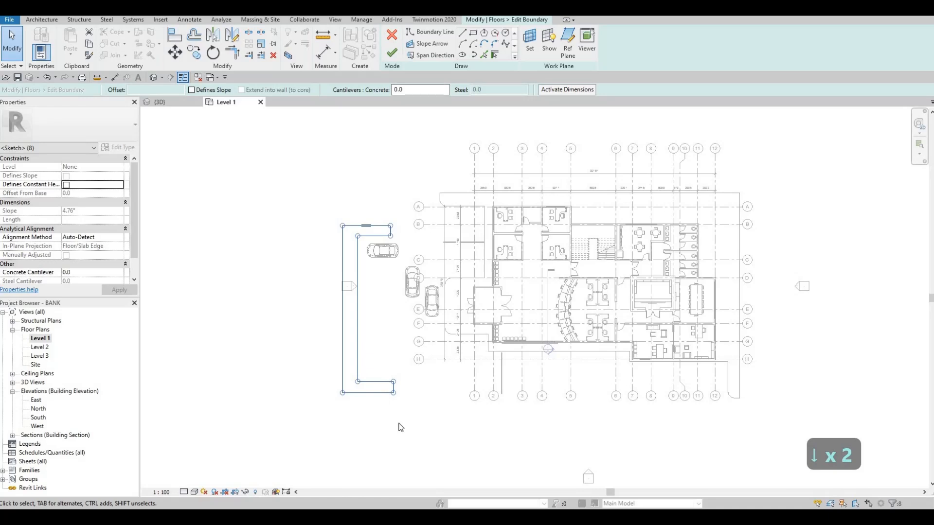
key(Right)
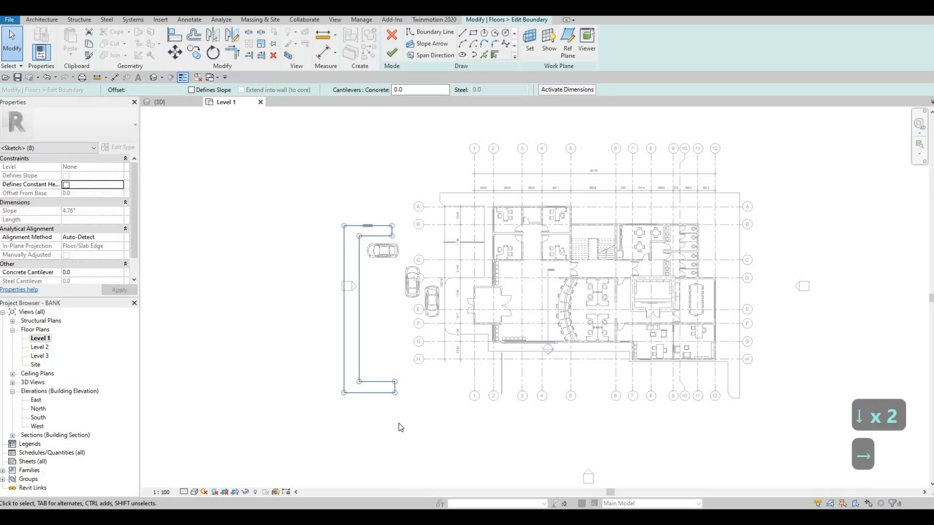
key(Left)
key(Left)
key(Escape)
- Copy the complete C-shaped boundary loop to the open area south of the building, below grids 4 and 5
scroll(373, 302, down, 1)
mouse_move(373, 301)
middle_down()
mouse_move(380, 237)
mouse_move(368, 220)
middle_up()
key(Escape)
key(Tab)
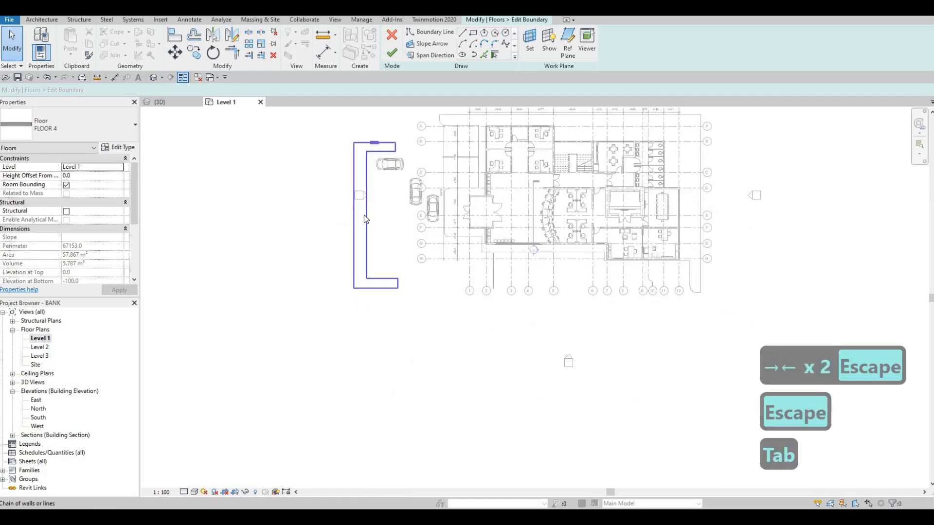
drag(370, 234, 541, 353)
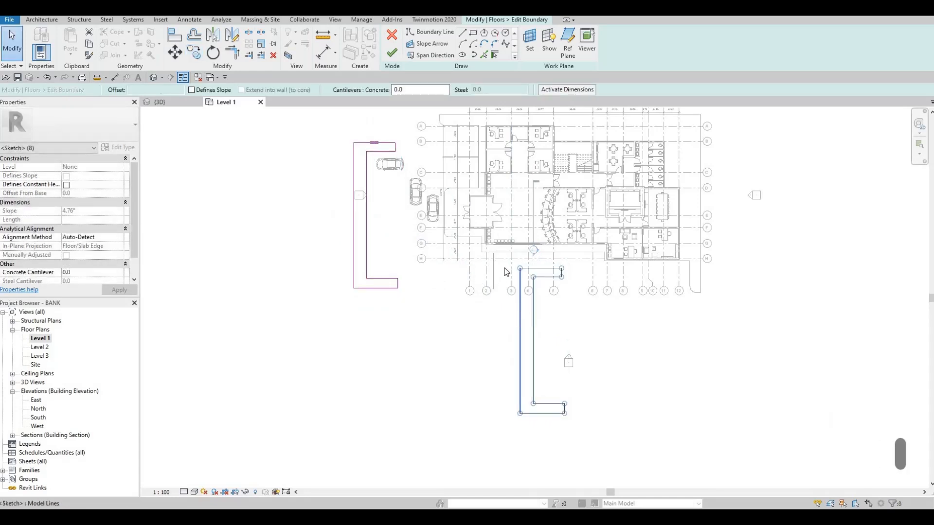
- Rotate the copied C-shaped boundary south of the building 90° counterclockwise about its centre
key(Escape)
drag(579, 426, 497, 259)
key(r)
key(o)
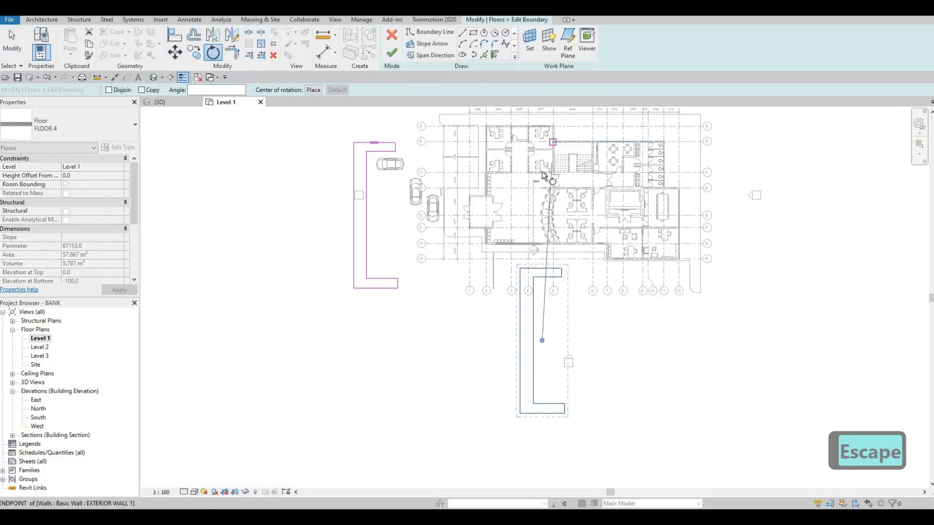
click(544, 184)
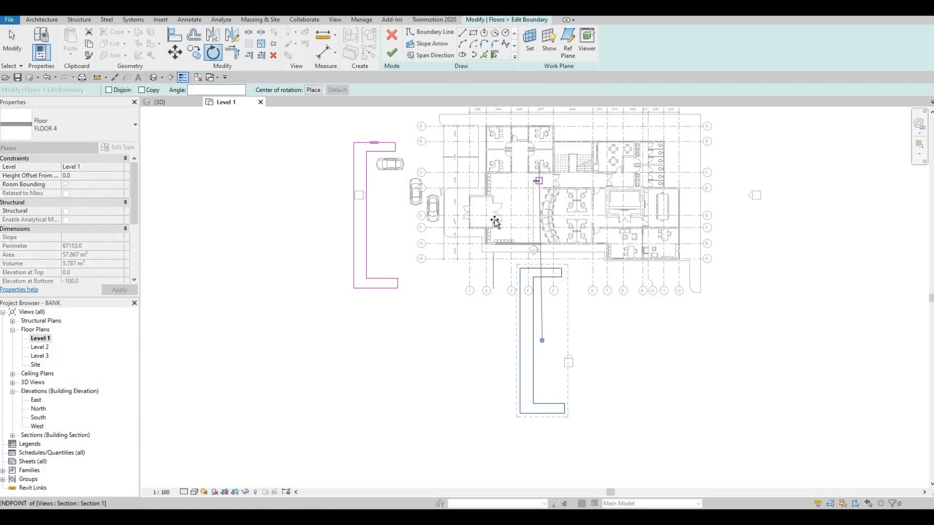
text(90)
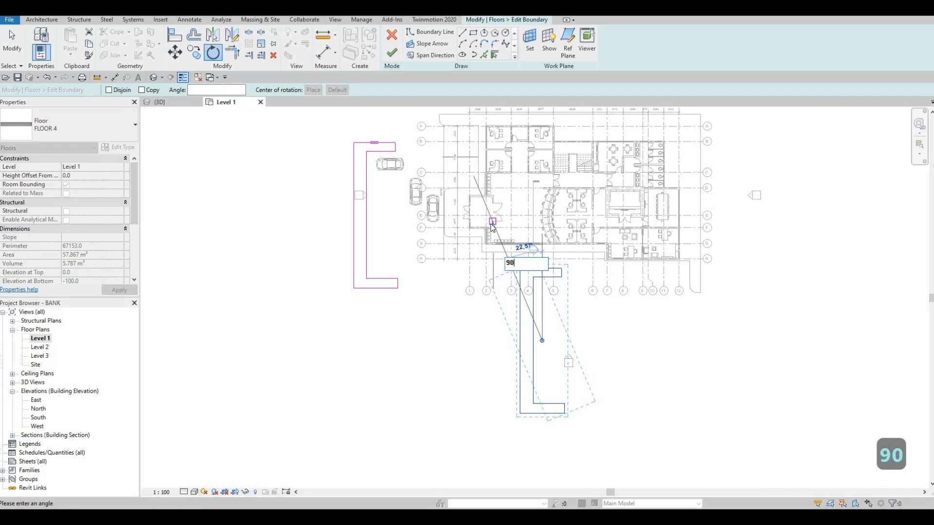
- Rotate the copied U-shaped floor boundary loop by 90° and move it slightly farther down below the building plan
key(Return)
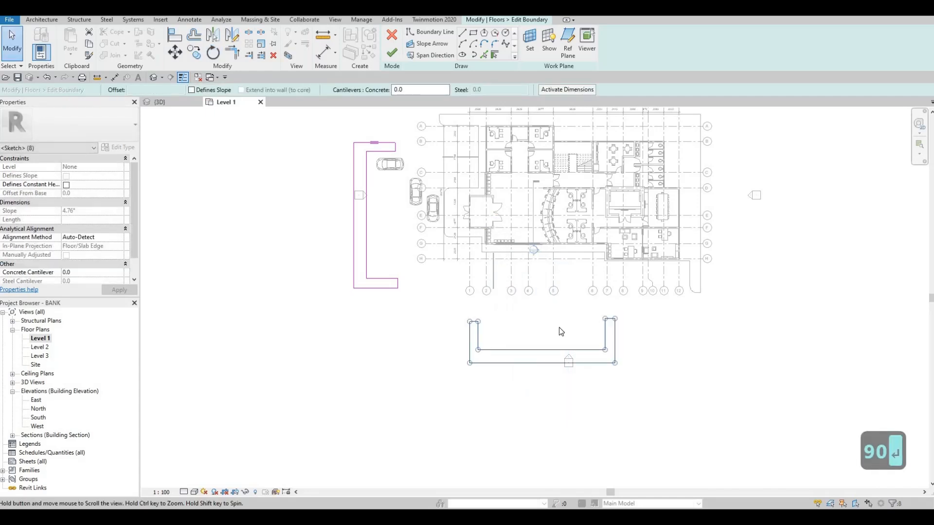
key(Escape)
key(Tab)
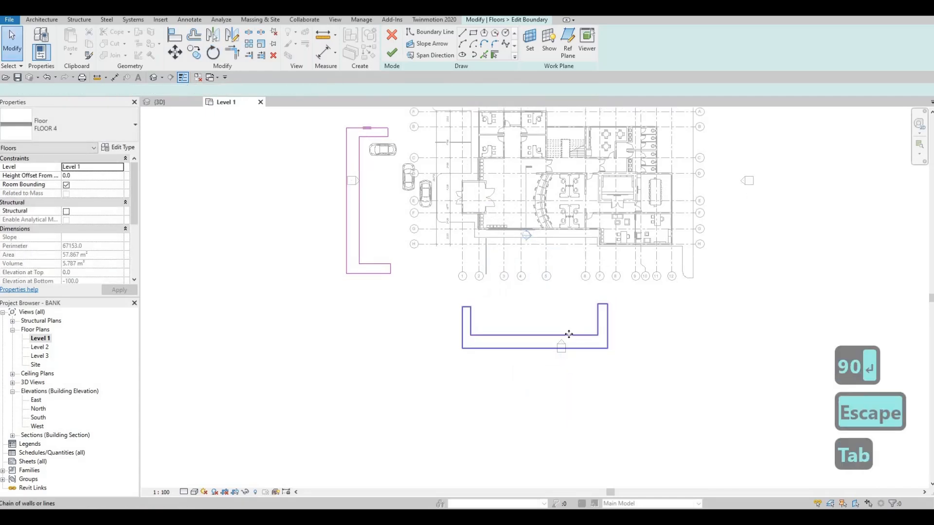
click(565, 335)
mouse_move(542, 335)
mouse_down()
mouse_move(537, 367)
mouse_move(575, 350)
mouse_move(609, 350)
mouse_up()
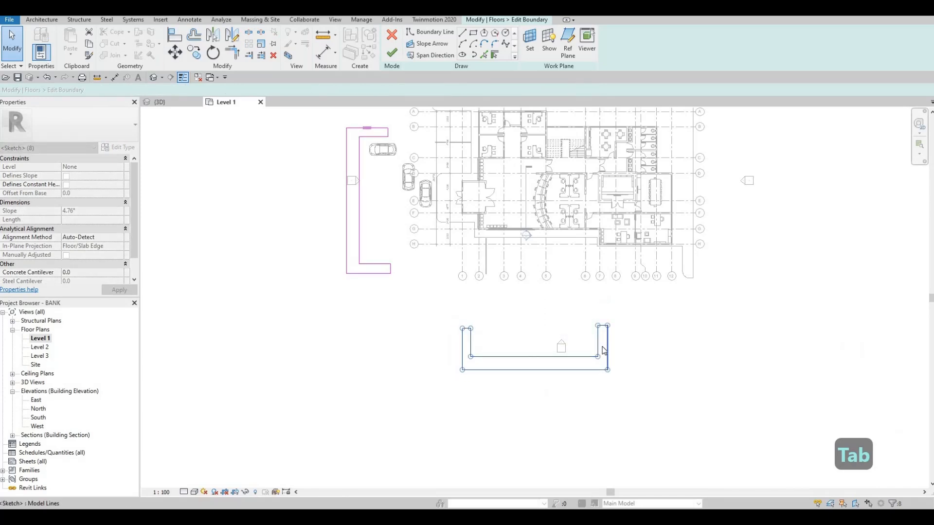
- Widen the lower U-shaped boundary by moving its right leg and its left leg outward
key(Escape)
drag(588, 311, 617, 378)
mouse_move(607, 342)
mouse_down()
mouse_move(660, 343)
mouse_move(515, 345)
mouse_up()
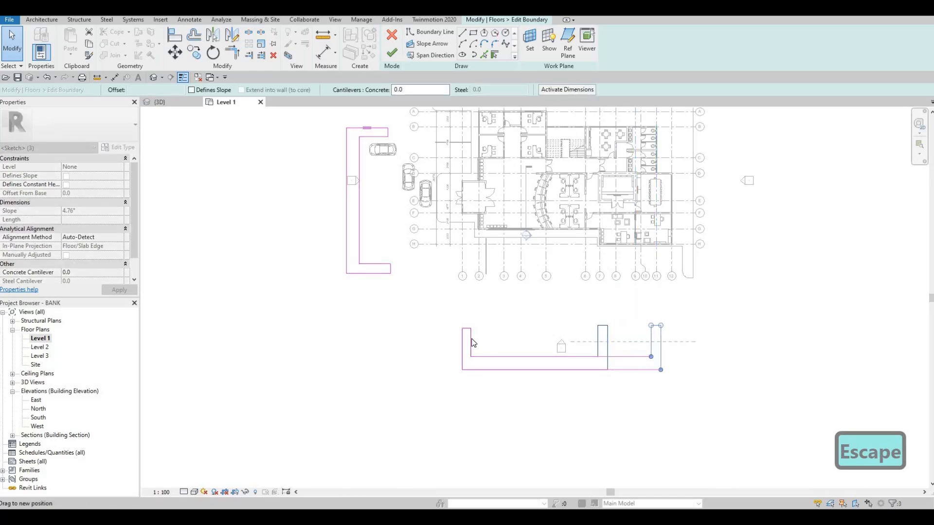
drag(445, 316, 485, 391)
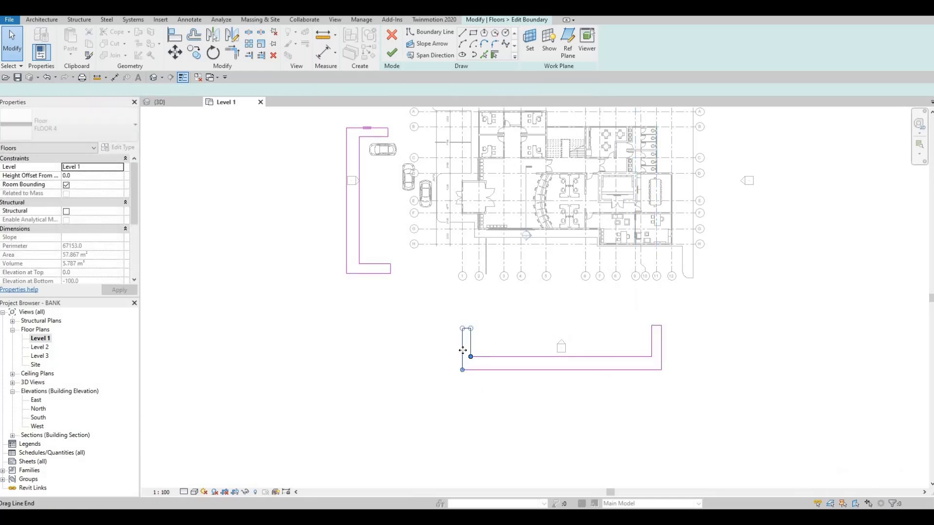
drag(427, 344, 426, 344)
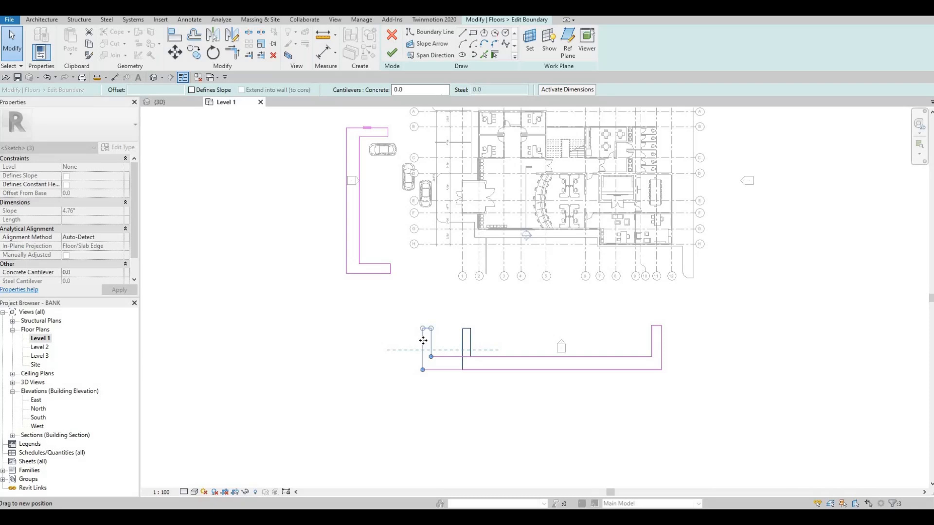
drag(432, 342, 433, 342)
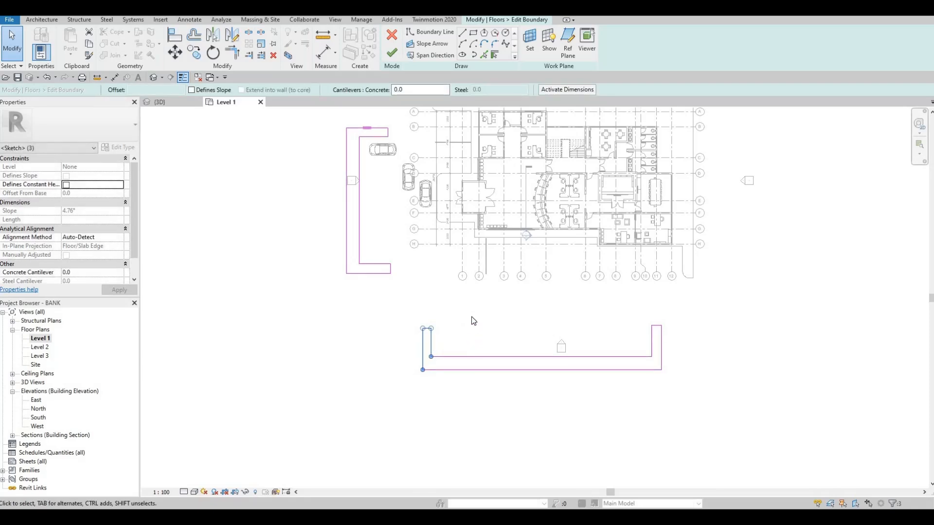
scroll(474, 330, down, 3)
key(Escape)
mouse_move(483, 354)
middle_down()
mouse_move(427, 344)
mouse_move(413, 331)
middle_up()
key(Escape)
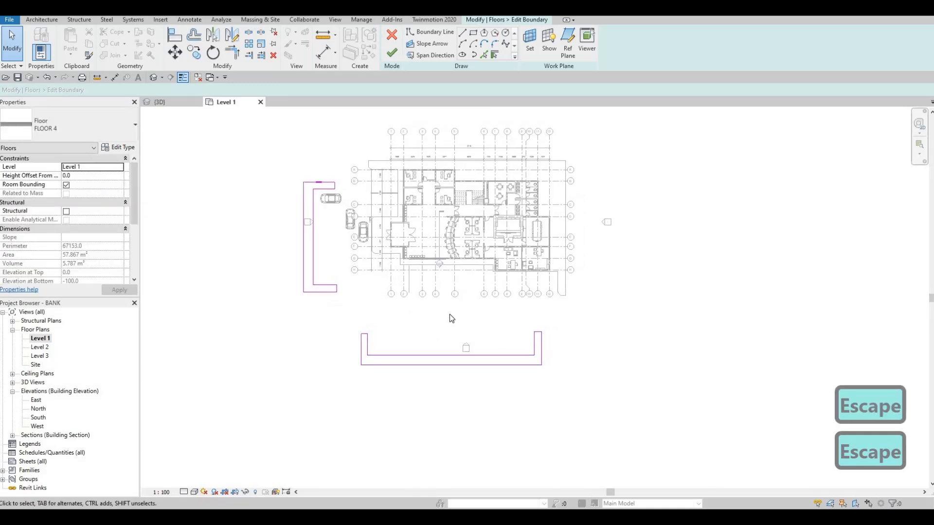
- Move the lower boundary's left leg farther left, in line with the outer edge of the left boundary loop
middle_drag(452, 307, 449, 315)
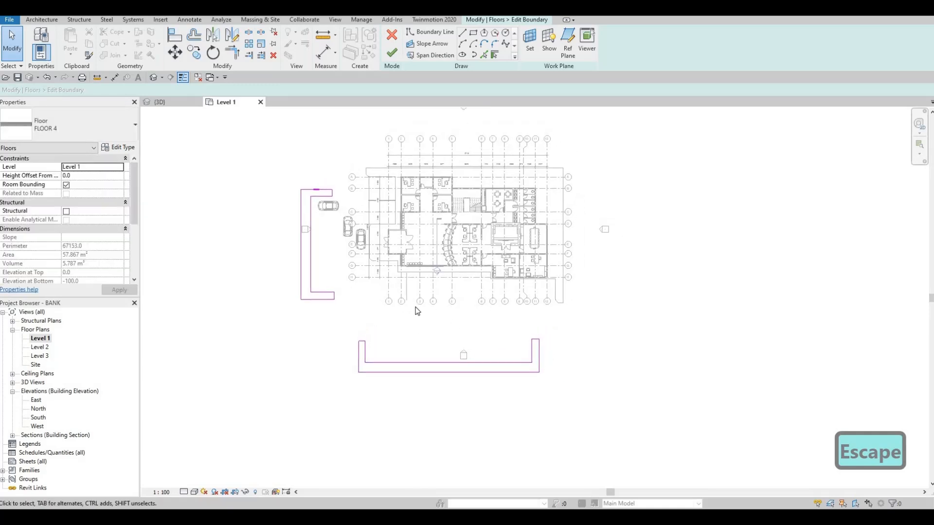
scroll(417, 311, up, 3)
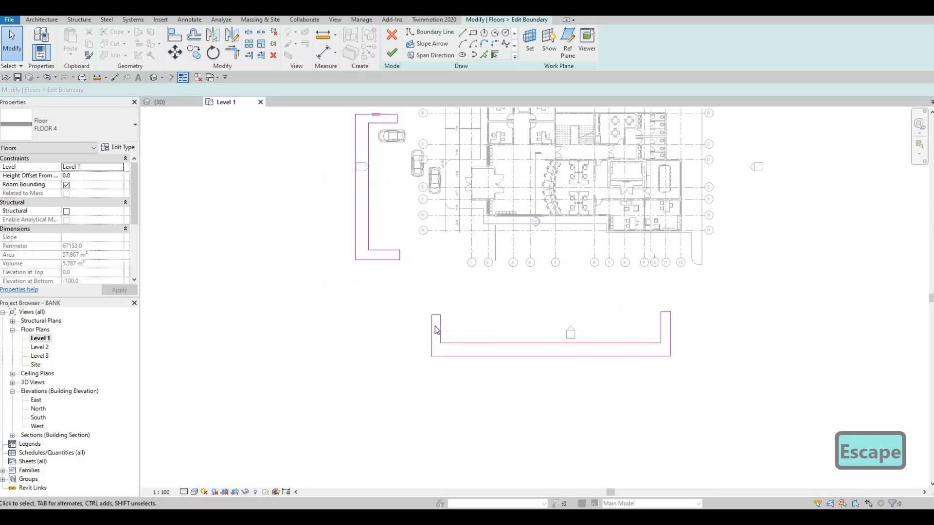
click(435, 326)
mouse_move(421, 301)
mouse_down()
mouse_move(432, 337)
mouse_move(353, 328)
mouse_up()
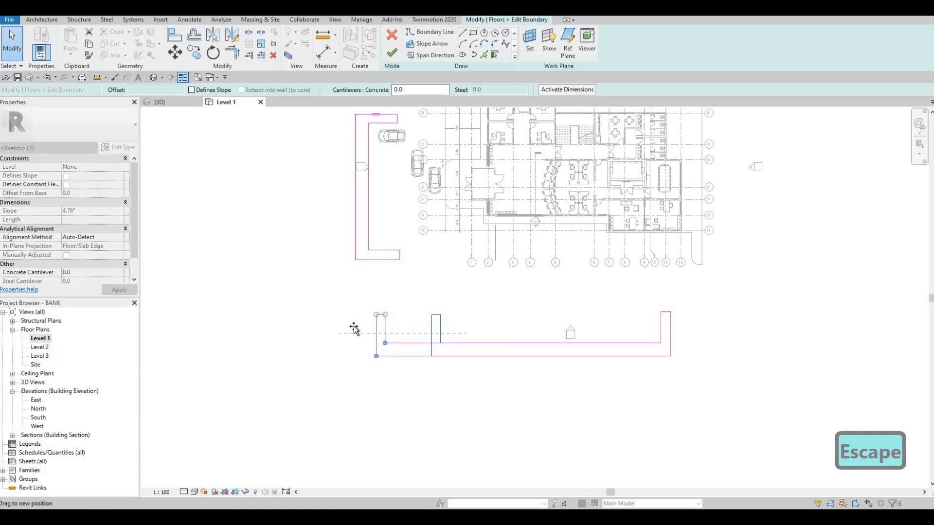
middle_drag(587, 320, 526, 354)
key(Escape)
key(a)
key(l)
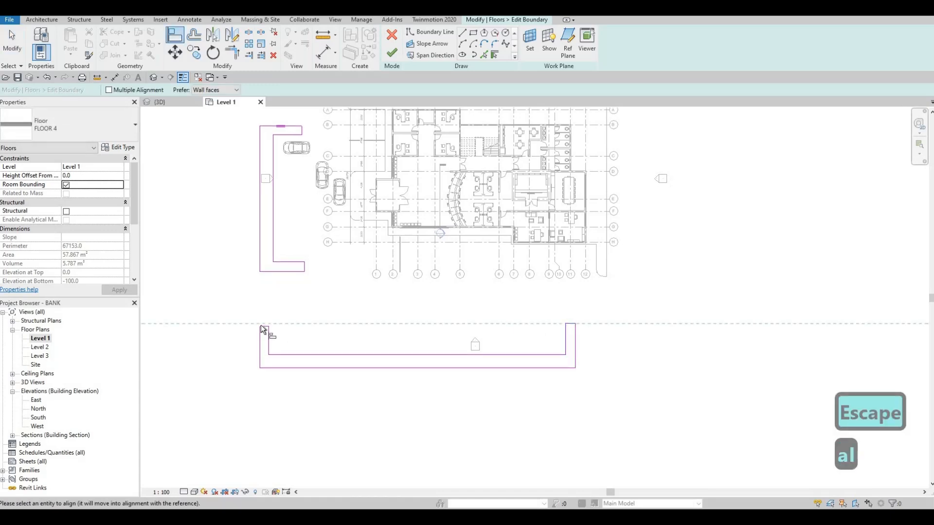
click(263, 329)
key(Escape)
key(Escape)
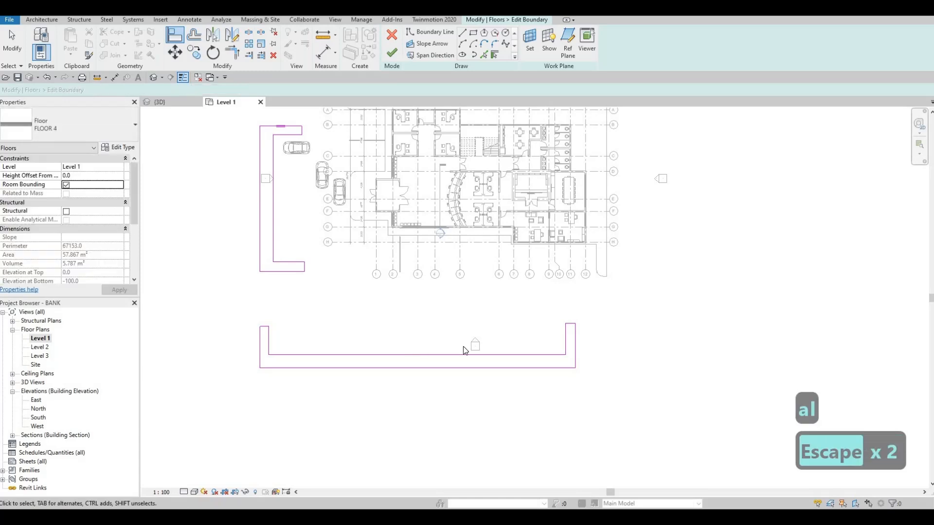
- Align the end of the lower boundary's left leg with the end of its right leg
key(a)
key(l)
click(571, 324)
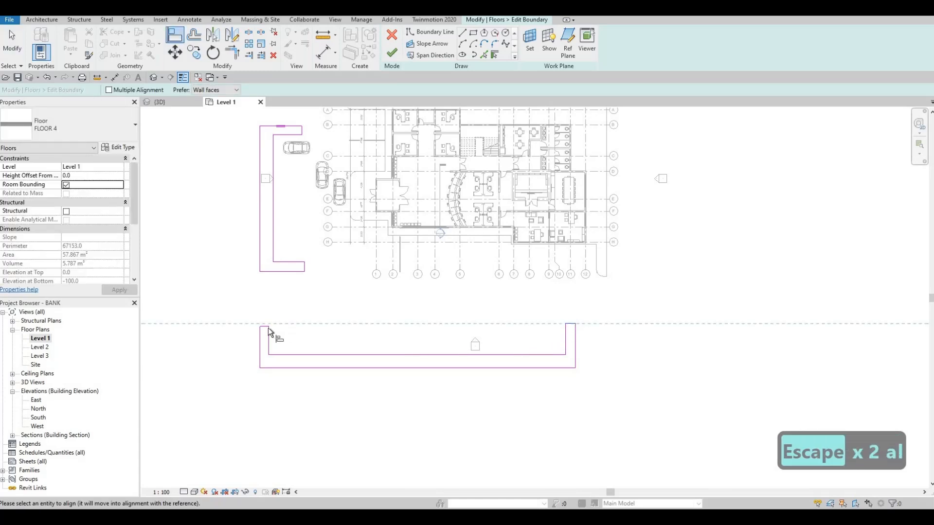
click(295, 281)
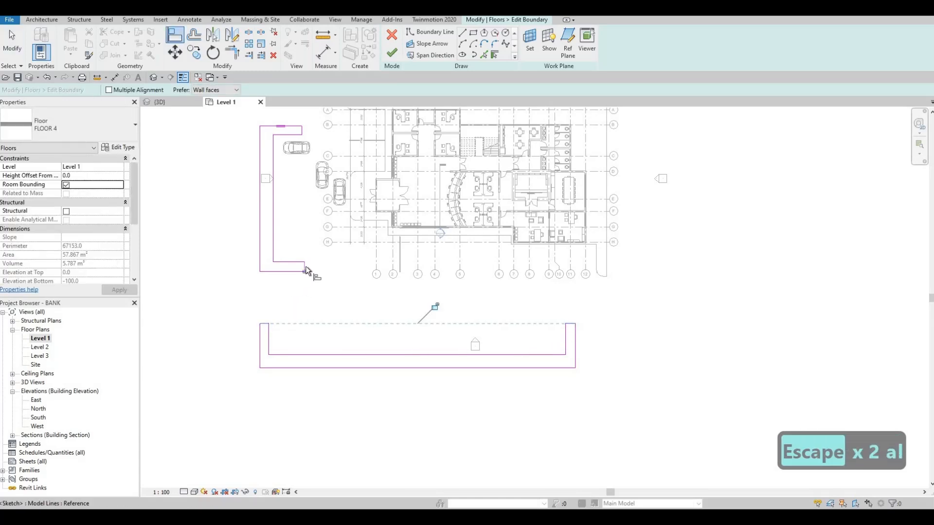
- Align the upper leg end of the left boundary loop with its lower leg end and finish the floor boundary
click(304, 129)
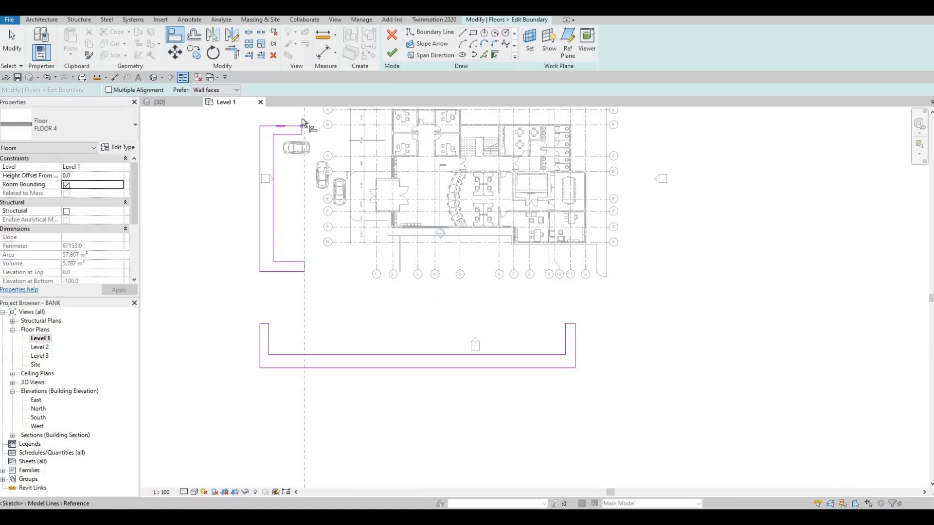
scroll(302, 138, up, 2)
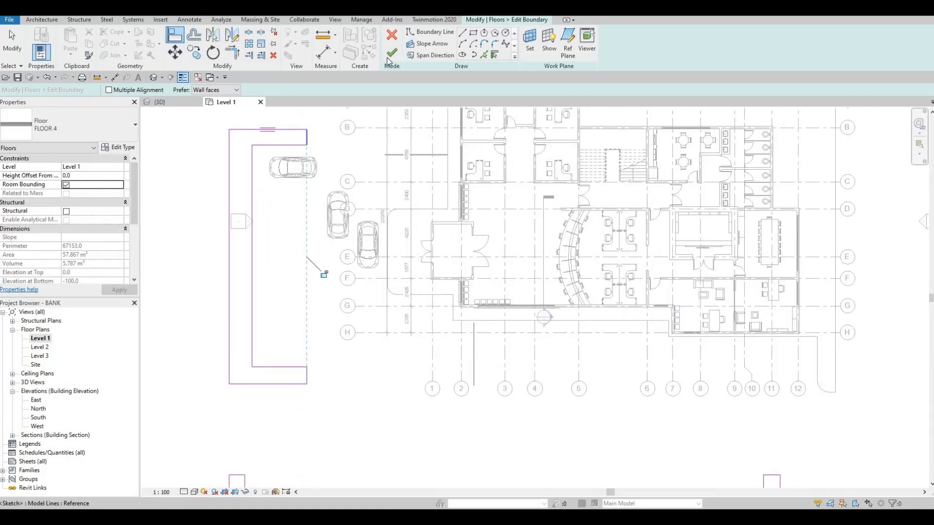
scroll(305, 138, down, 2)
click(391, 52)
- Move the horizontal car up and left into the upper corner inside the left U-shaped floor
scroll(308, 189, up, 3)
key(Escape)
click(308, 189)
drag(309, 188, 293, 179)
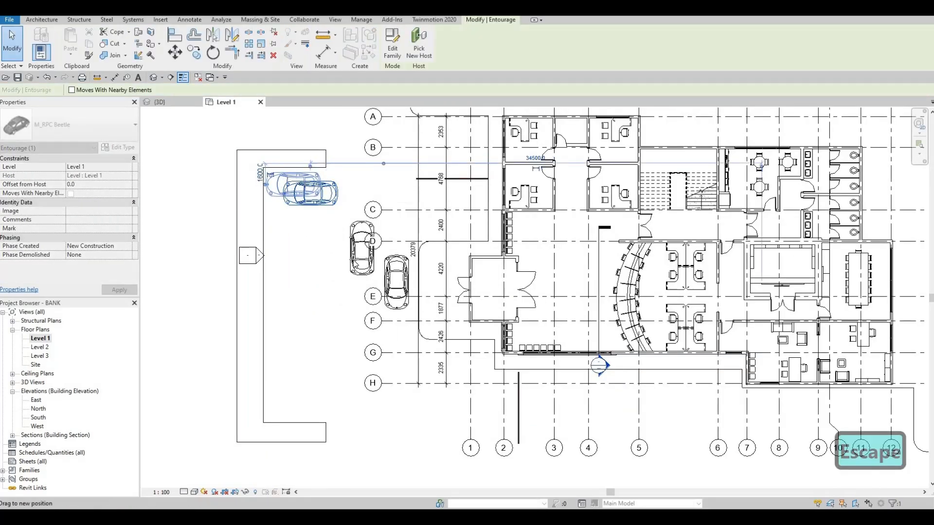
key(Escape)
key(Escape)
middle_drag(419, 197, 411, 228)
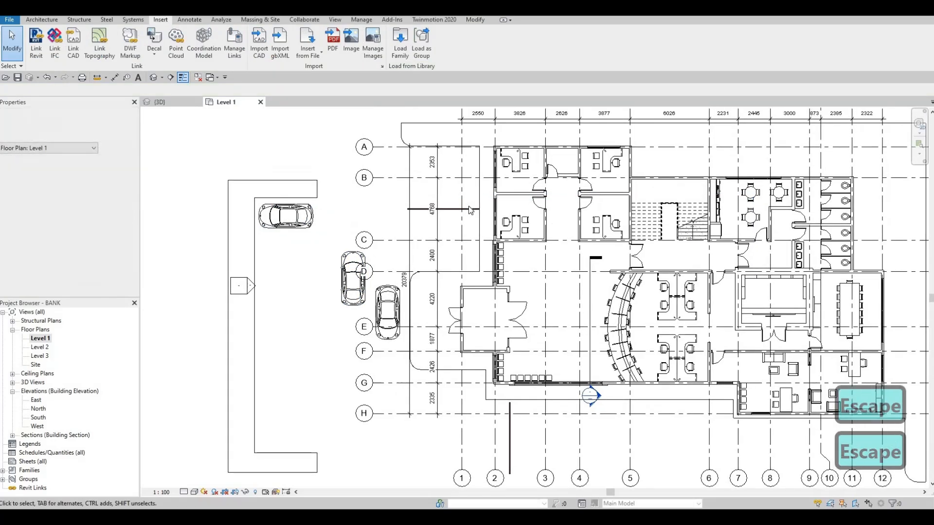
click(411, 224)
key(c)
key(s)
scroll(298, 240, up, 2)
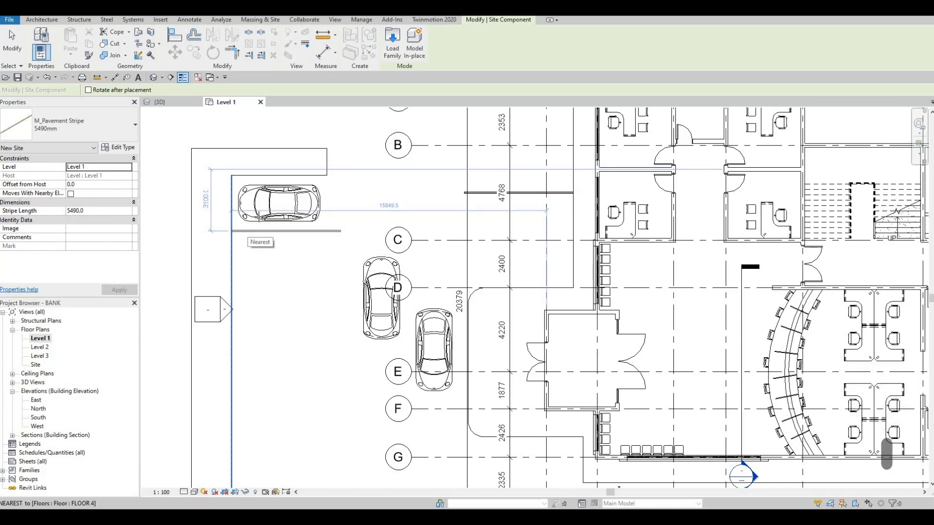
scroll(249, 224, down, 4)
key(Escape)
key(Escape)
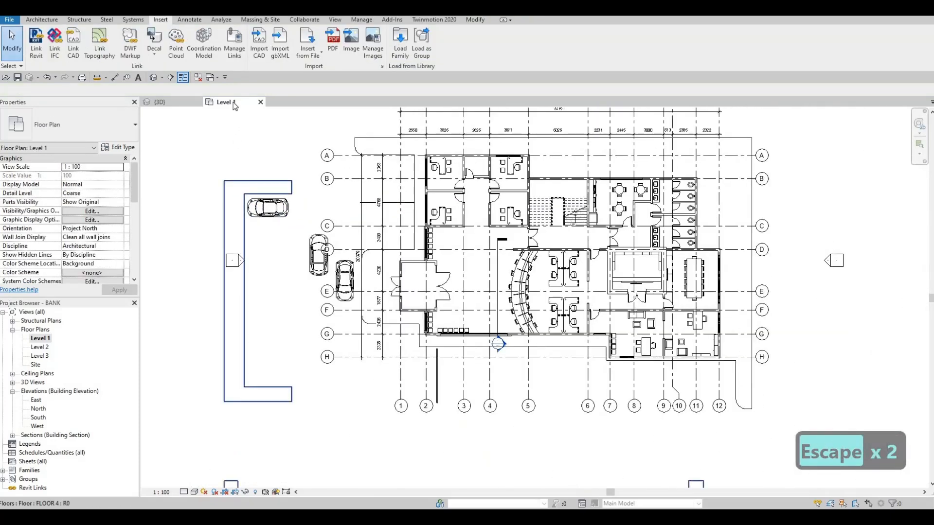
- Edit the U-shaped floor's boundary and nudge the whole left loop slightly to the left
click(233, 180)
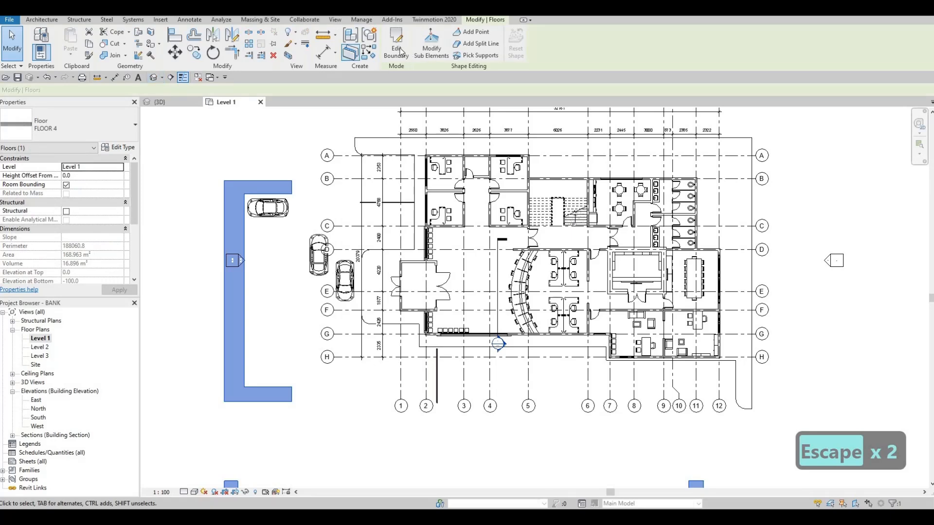
double_click(288, 184)
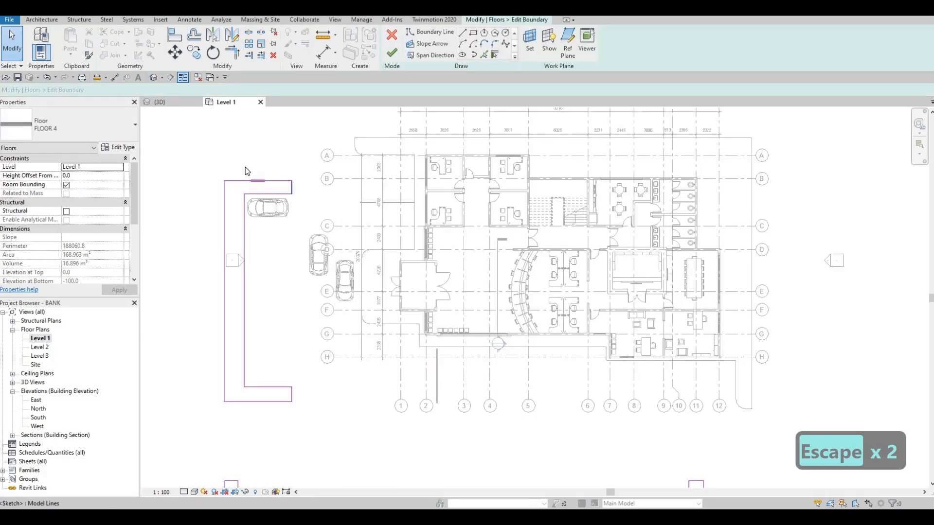
scroll(256, 209, down, 2)
drag(300, 324, 300, 323)
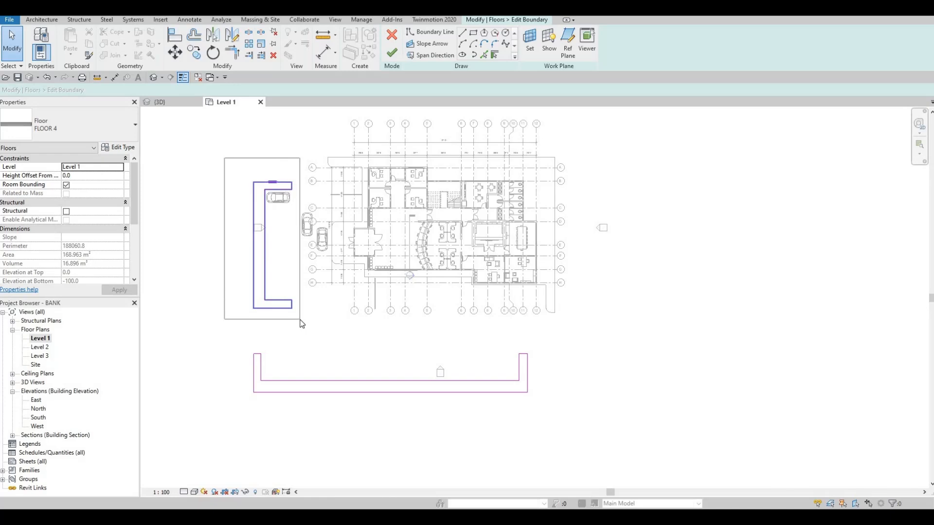
key(Left)
key(Left)
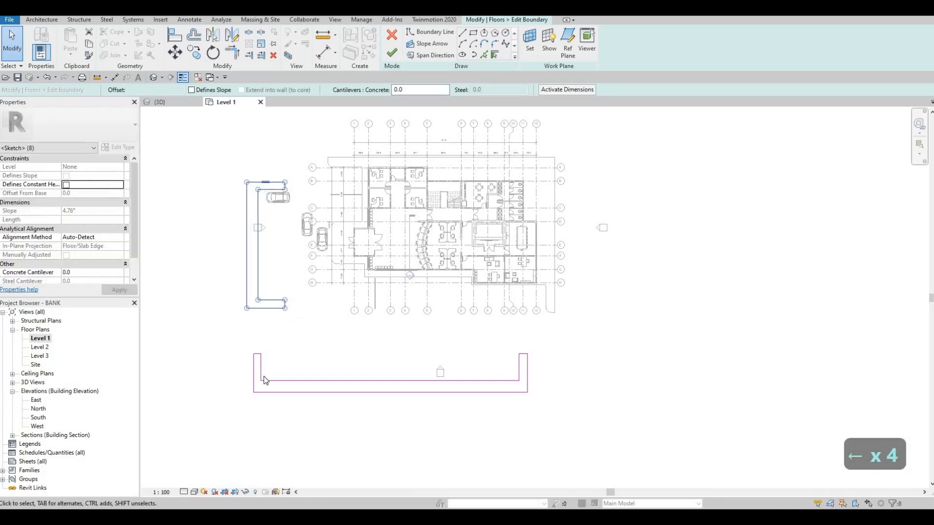
key(Escape)
key(Escape)
- Nudge the whole lower boundary loop slightly downward
drag(220, 340, 547, 437)
key(Down)
key(Down)
key(Up)
key(Escape)
key(Escape)
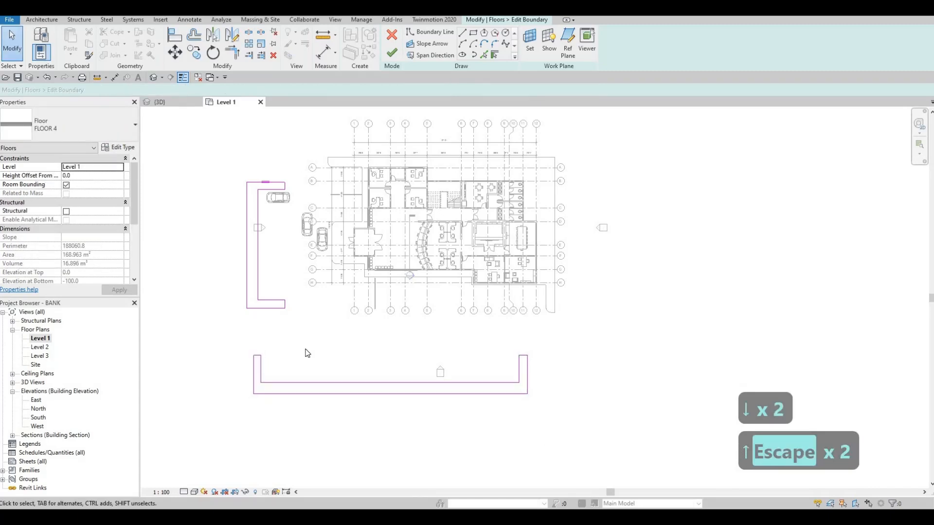
- Align the lower loop's left outer edge with the left loop's outer edge and finish the floor boundary
scroll(307, 353, up, 1)
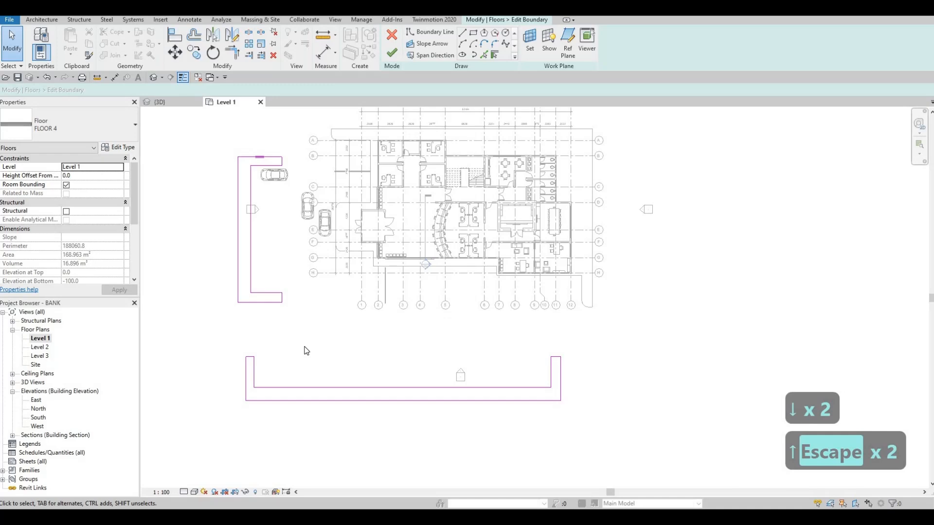
key(a)
key(l)
click(237, 264)
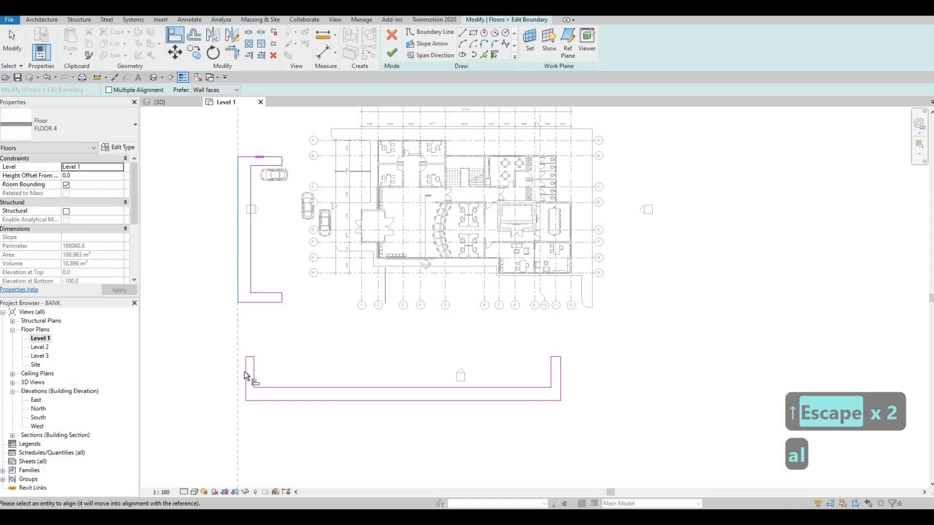
key(Escape)
scroll(329, 371, down, 1)
middle_drag(386, 342, 359, 365)
key(Escape)
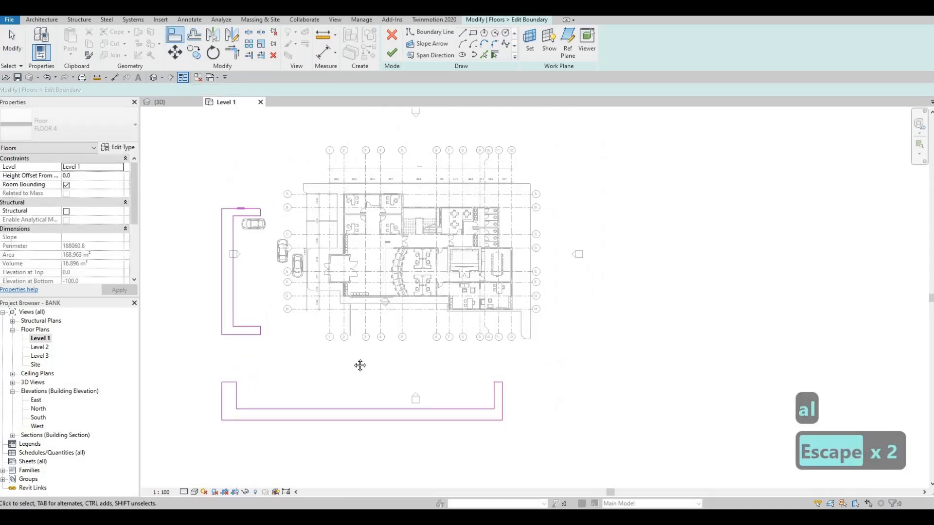
middle_drag(295, 157, 284, 160)
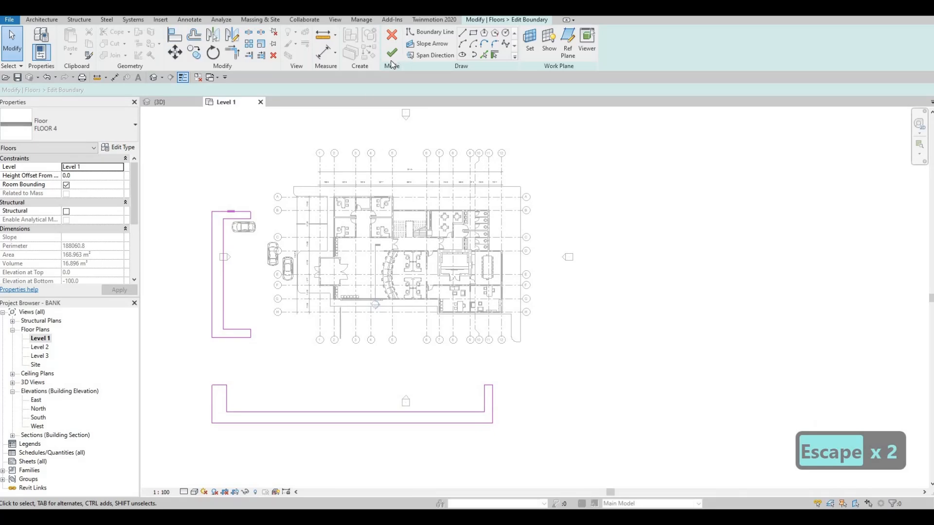
scroll(267, 232, up, 1)
key(Escape)
key(Escape)
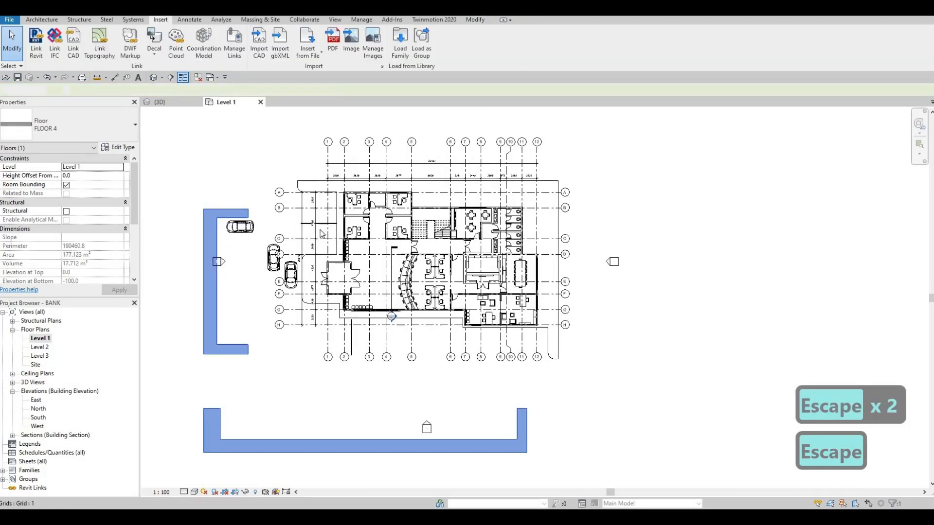
- Place a 5490 mm pavement stripe like the existing one against the left floor's inner edge, just below the parked car
click(319, 228)
key(c)
key(s)
scroll(253, 211, up, 2)
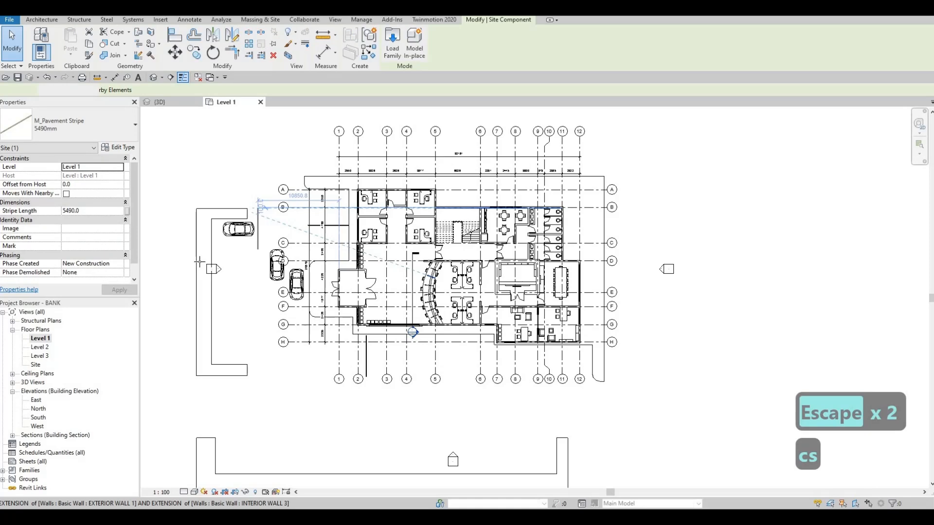
scroll(200, 261, up, 1)
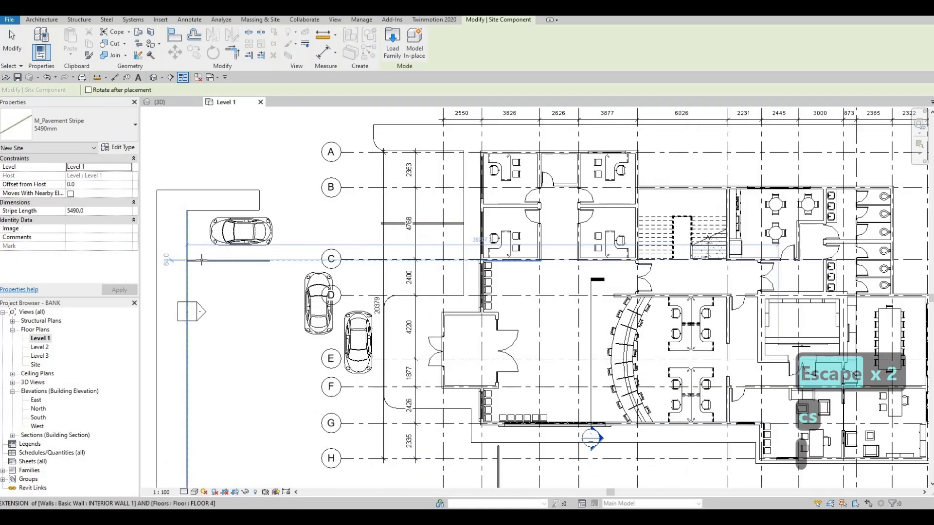
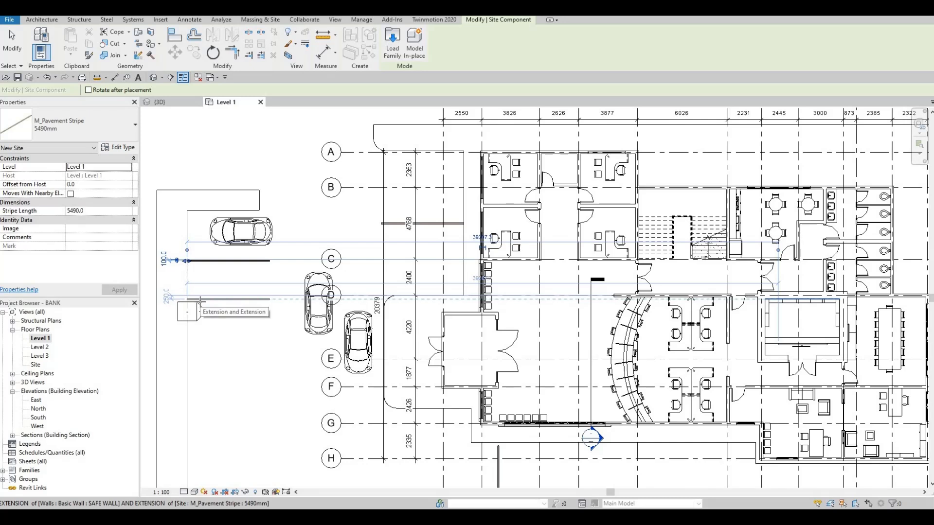
text(60)
key(Escape)
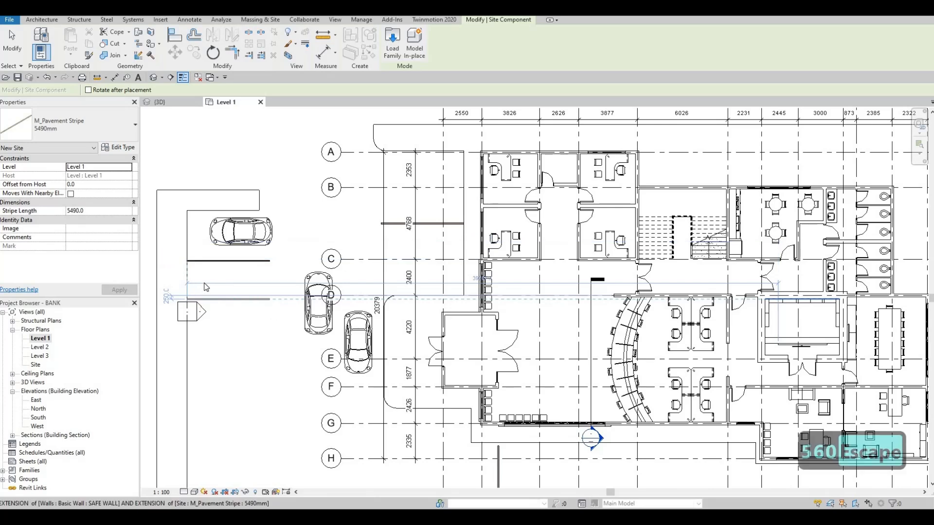
- Copy the pavement stripe below the parked car 5600 mm downward along the left floor's inner edge
key(Escape)
key(Escape)
click(217, 262)
key(c)
key(o)
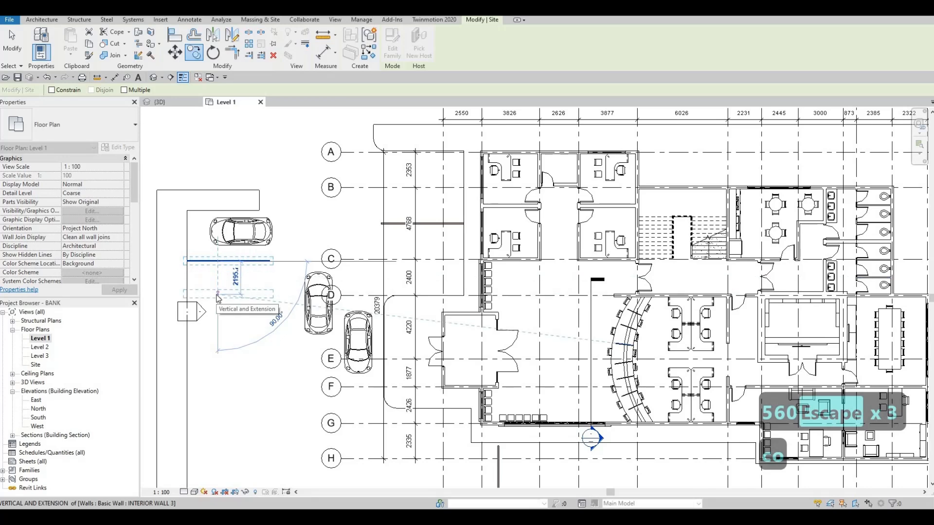
text(5600)
key(Return)
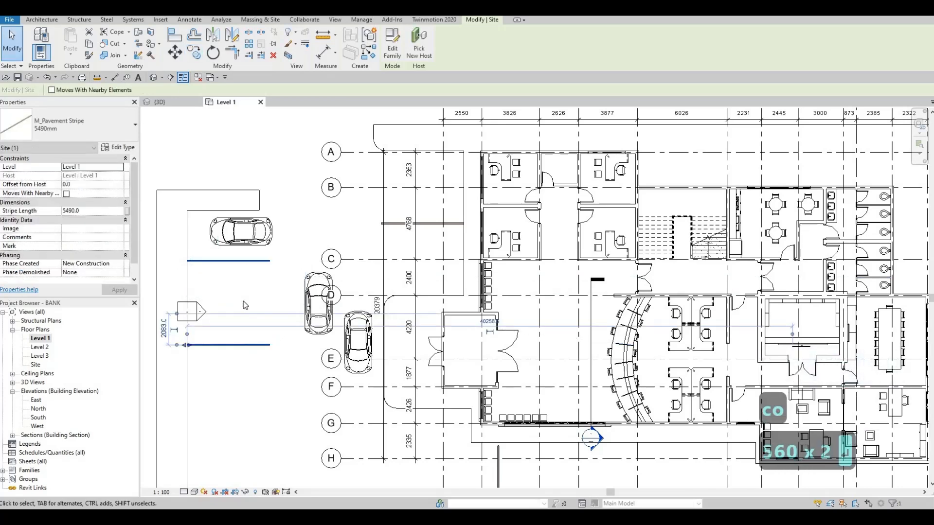
key(Escape)
- Set the distance between the copied stripe and the upper stripe to 2600 mm
click(192, 345)
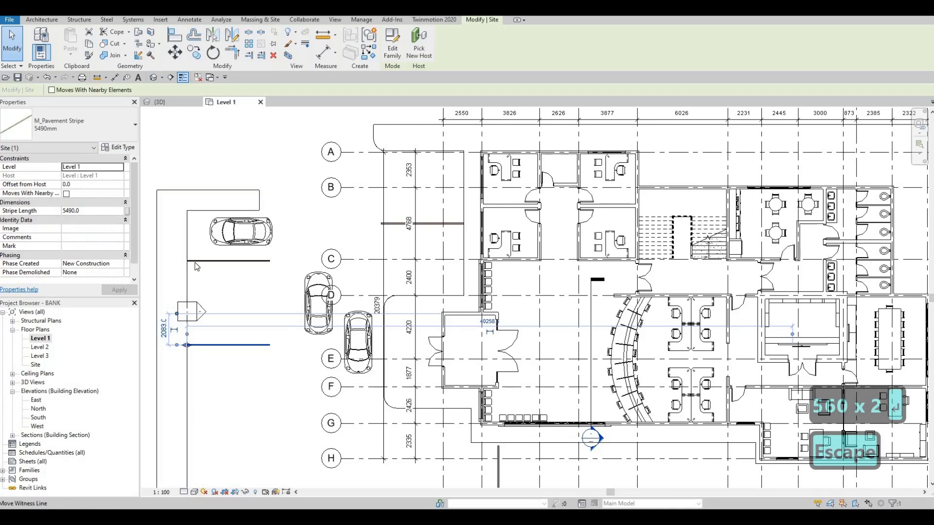
drag(195, 262, 190, 261)
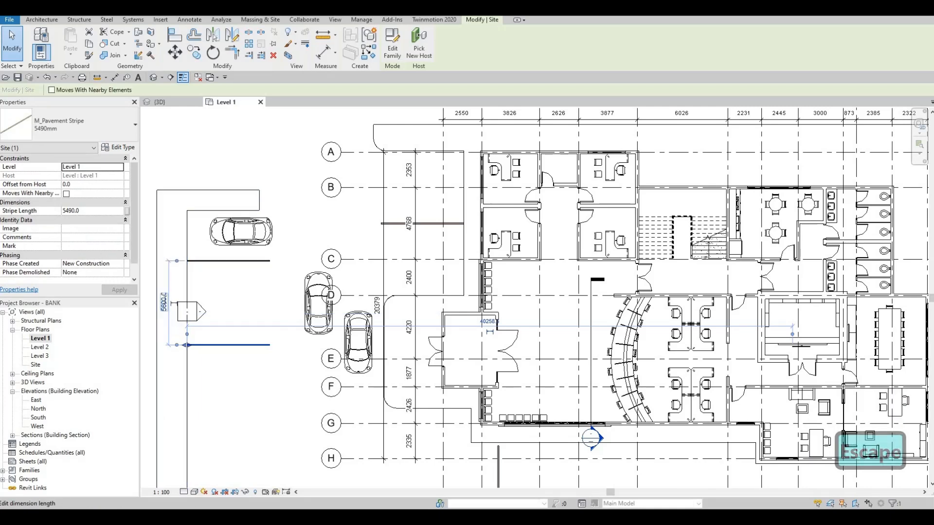
click(163, 302)
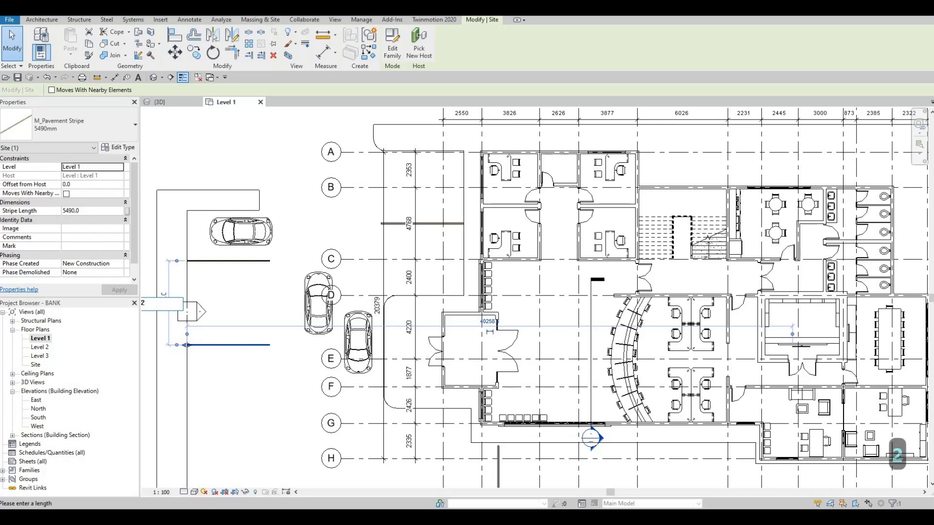
key(BackSpace)
text(260)
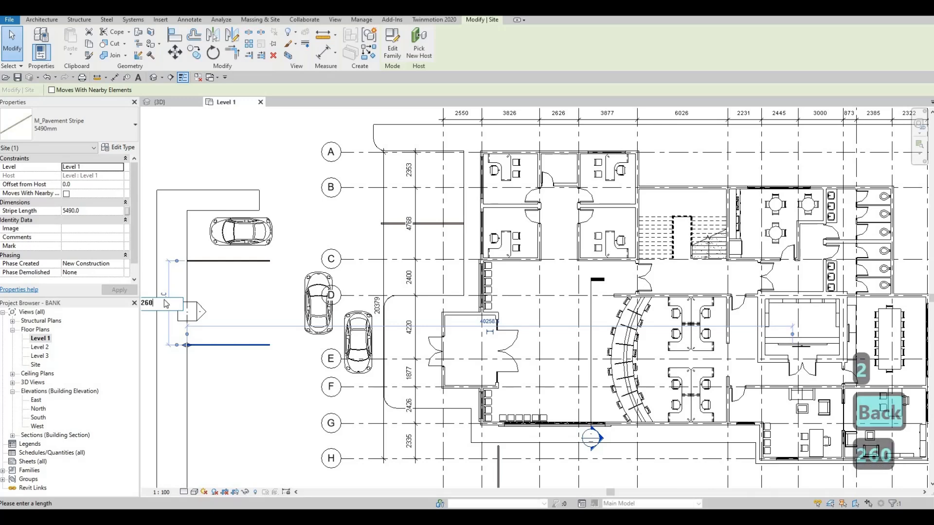
text(0)
key(Return)
key(Escape)
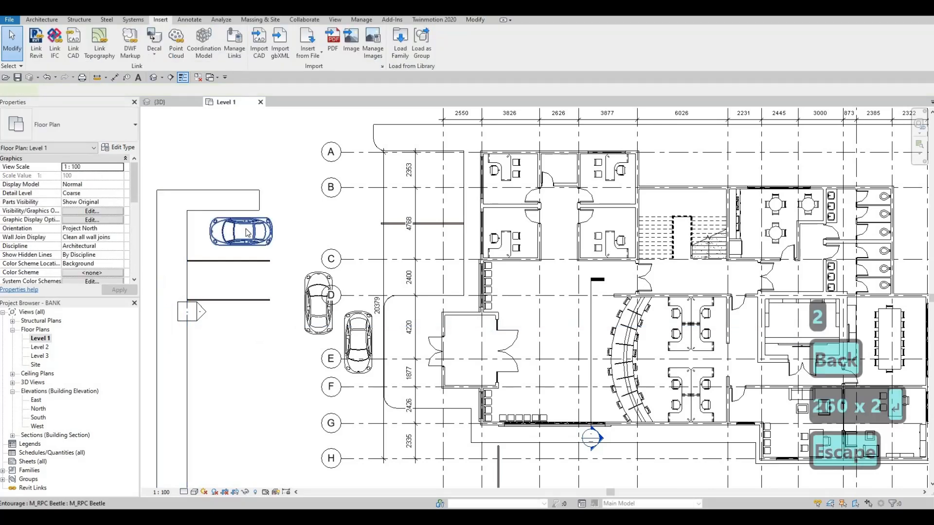
- Move the parked car above the stripes slightly left, closer to the floor's inner edge
scroll(232, 233, up, 2)
click(229, 227)
drag(229, 227, 203, 234)
scroll(321, 231, down, 4)
key(Escape)
key(Escape)
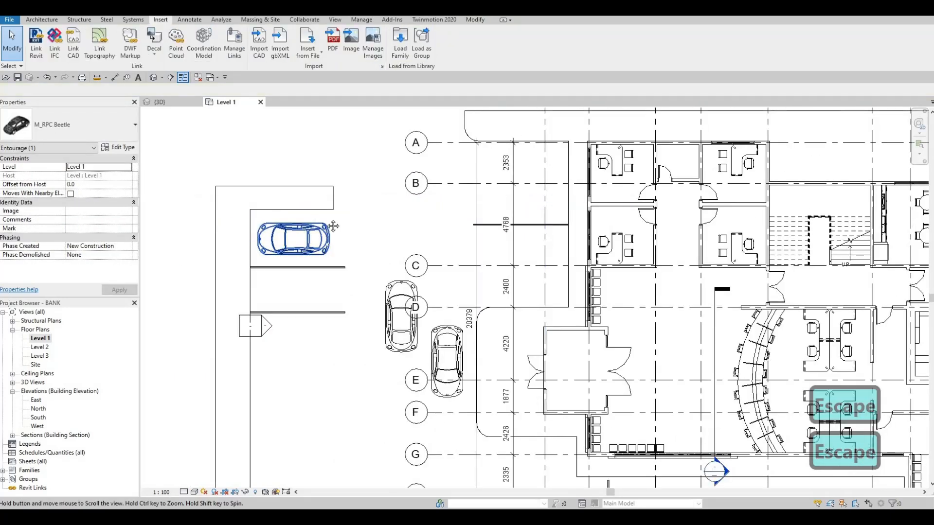
key(Escape)
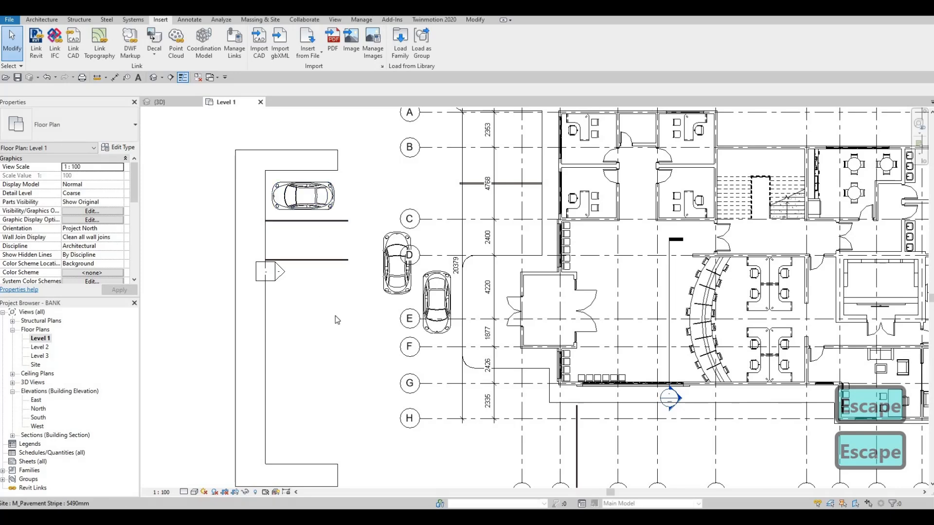
- Edit the left U-shaped floor's boundary and align its upper arm's end with the stripes' outer ends
scroll(301, 117, down, 2)
click(326, 393)
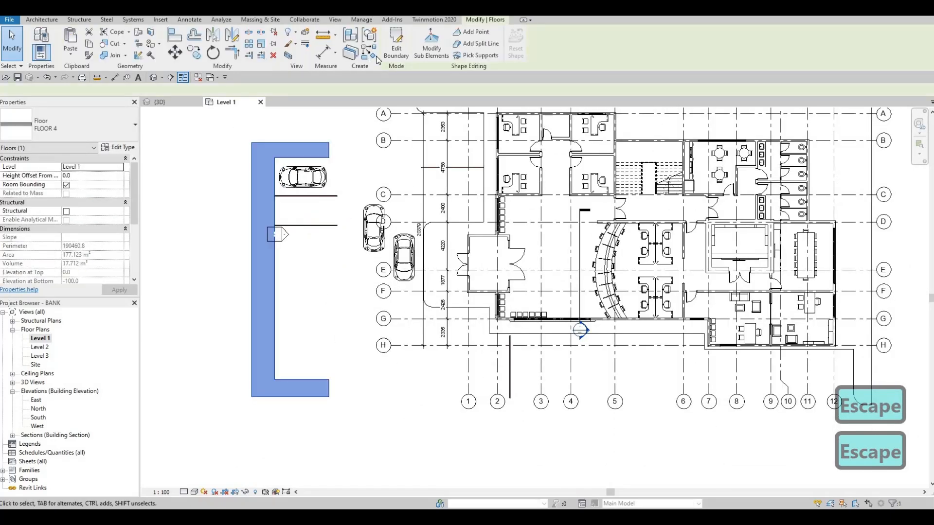
click(397, 49)
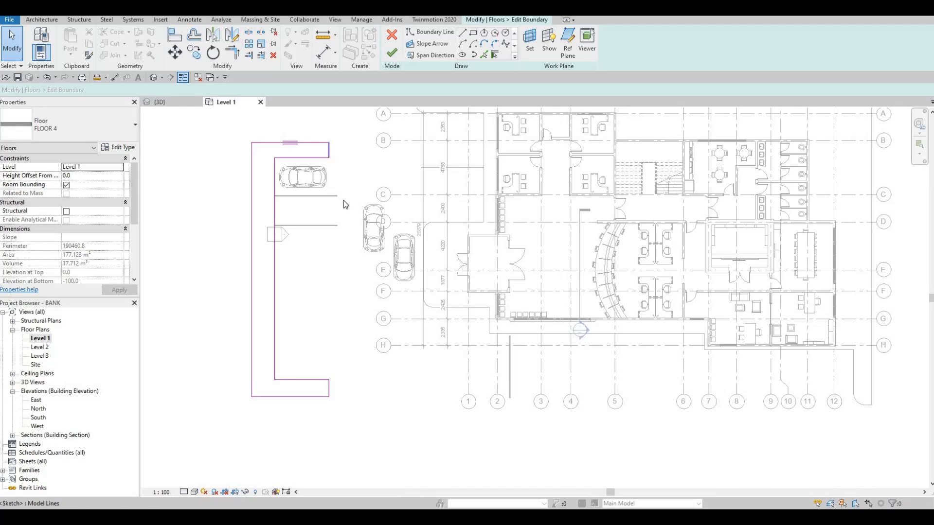
key(a)
key(l)
scroll(335, 194, up, 4)
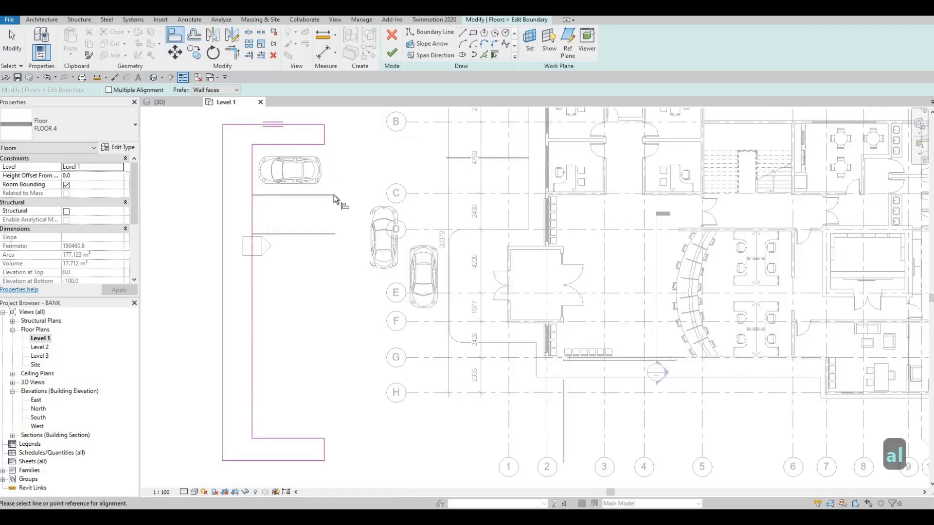
scroll(334, 190, up, 5)
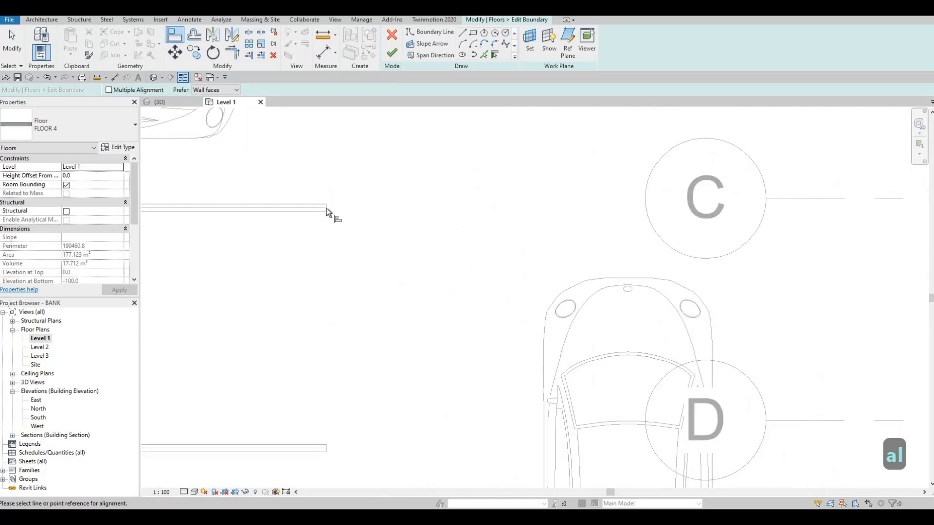
scroll(329, 204, up, 4)
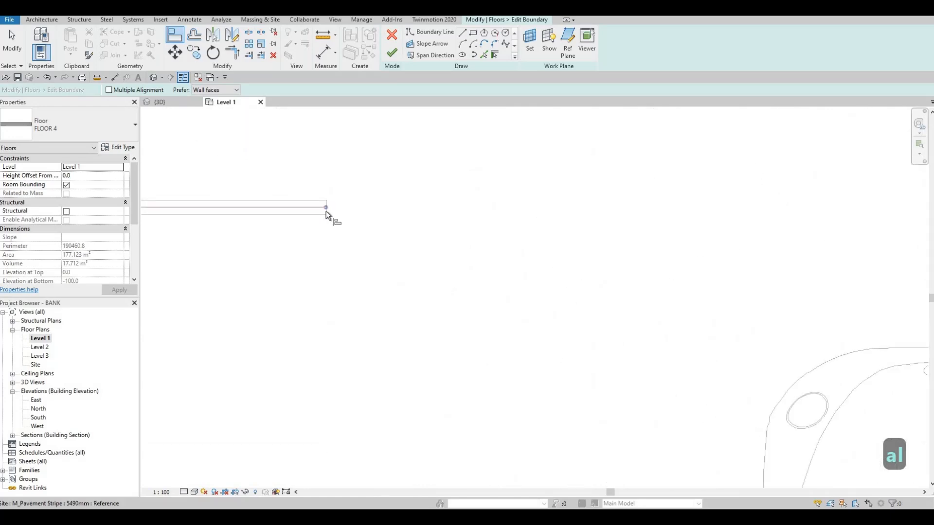
scroll(325, 199, down, 6)
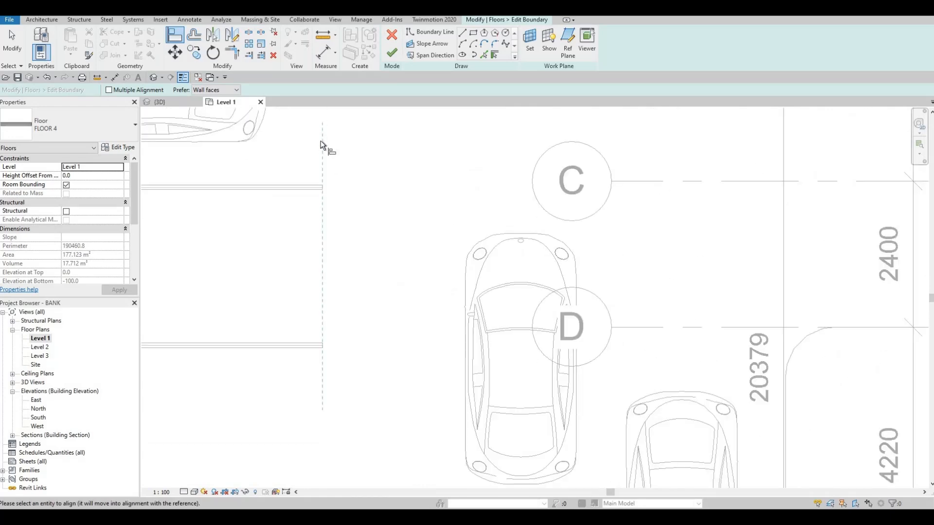
scroll(323, 150, down, 4)
click(324, 244)
middle_drag(347, 176, 365, 86)
middle_drag(335, 151, 325, 249)
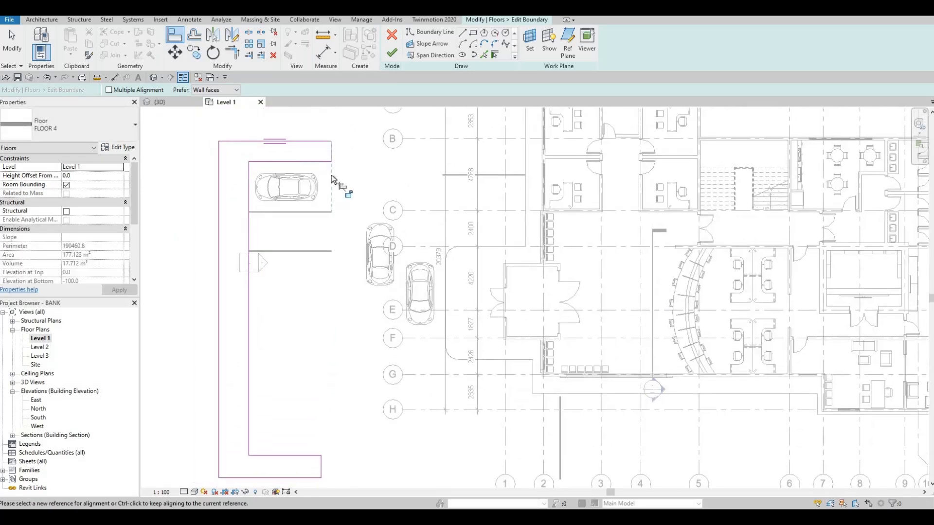
- Align the lower arm's end with the stripes' outer ends and finish the floor boundary
click(320, 466)
click(392, 53)
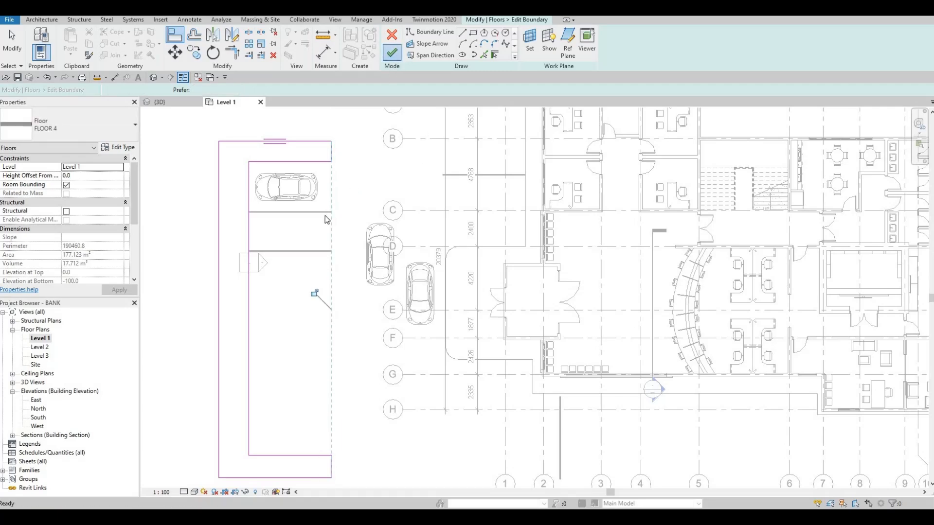
key(Escape)
key(Escape)
- Copy the second pavement stripe 3600 mm downward
click(310, 253)
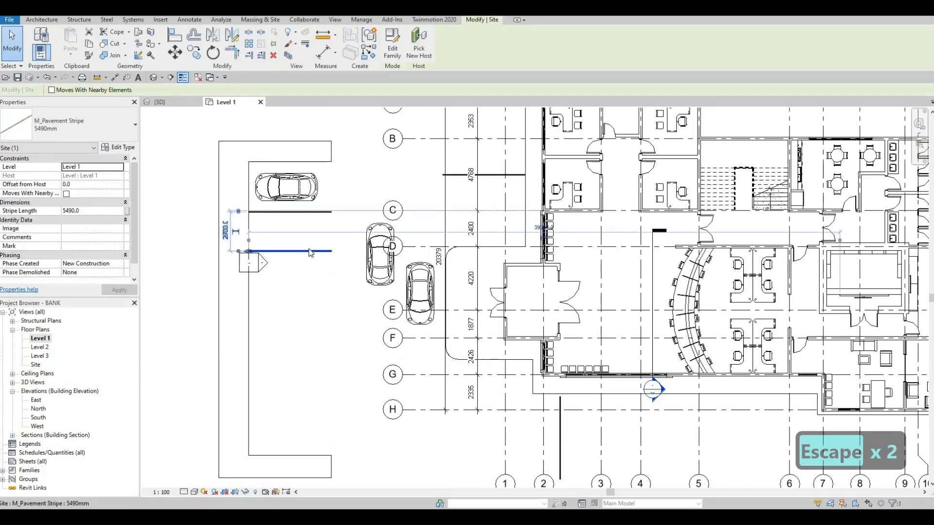
key(c)
key(o)
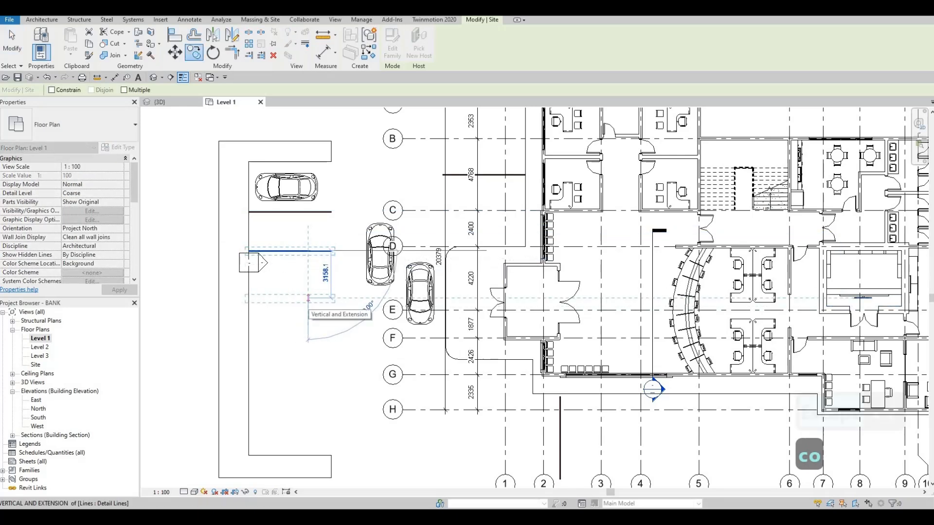
text(3600)
key(Return)
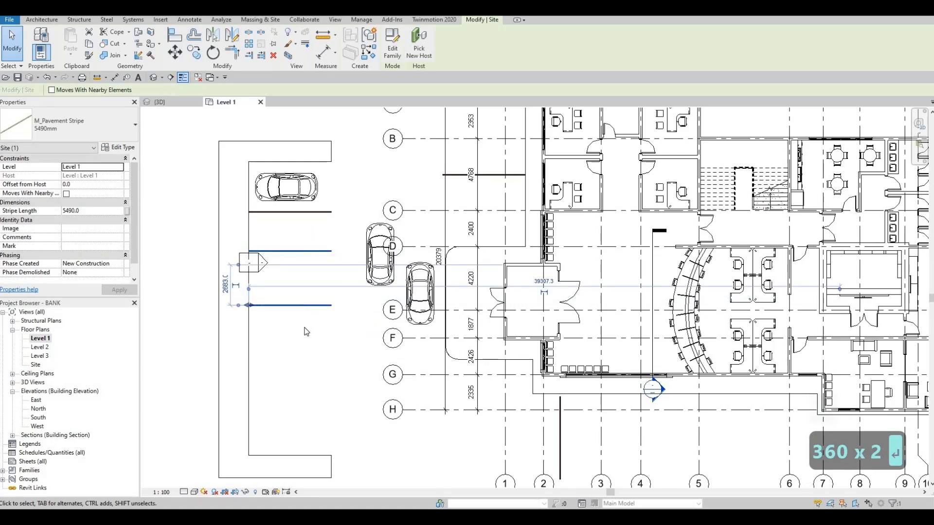
key(Escape)
key(Escape)
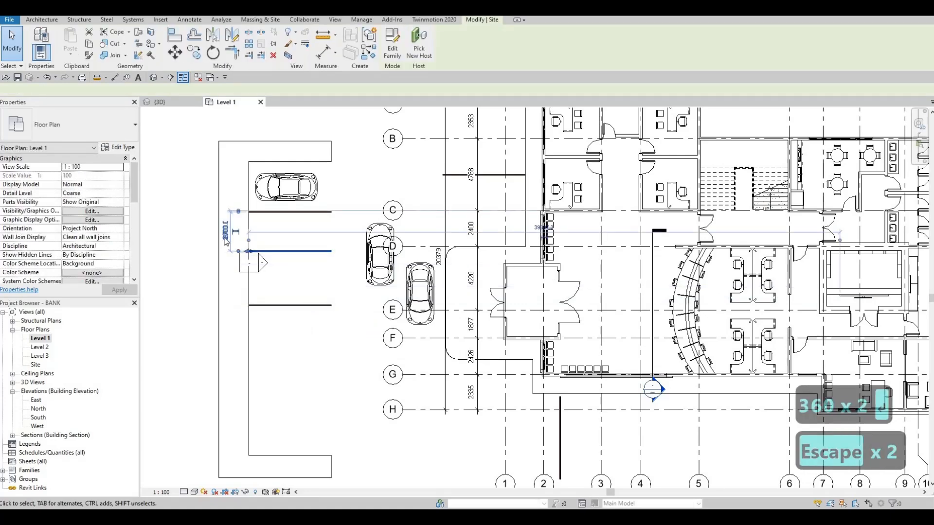
click(297, 251)
scroll(239, 229, up, 3)
key(Escape)
scroll(242, 228, up, 3)
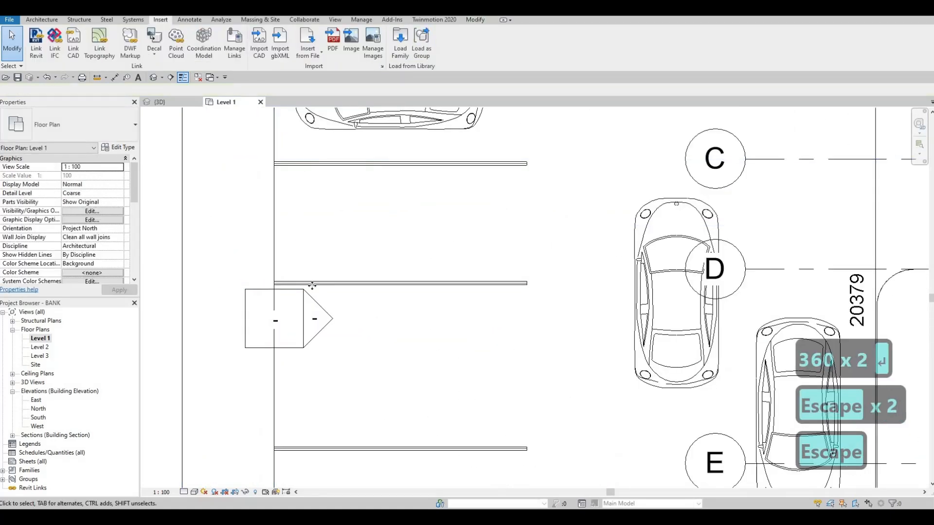
click(314, 283)
key(Escape)
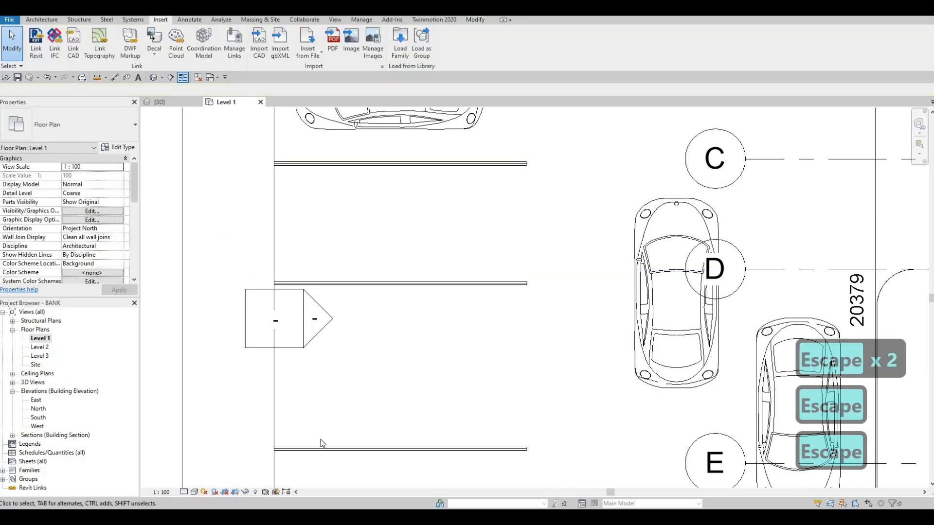
- Set the third pavement stripe's distance from grid line D to 2600 mm
click(320, 448)
click(251, 359)
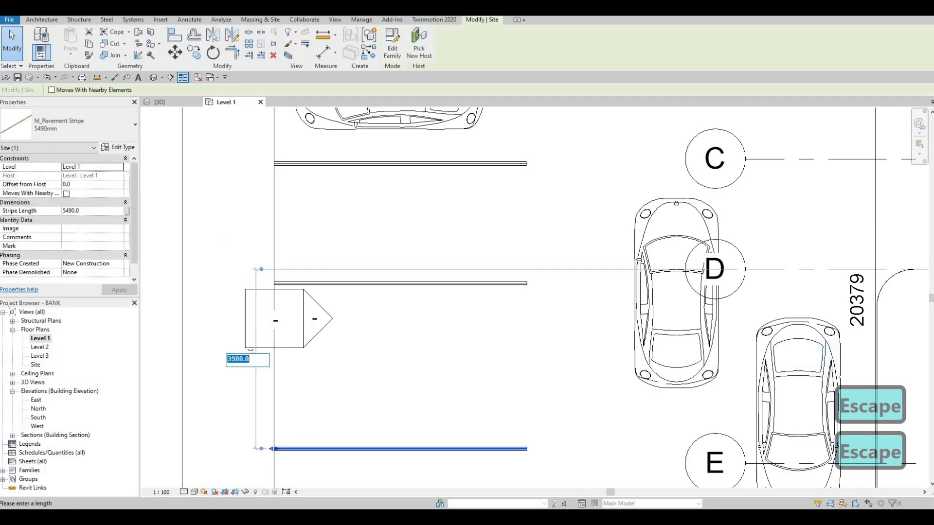
text(2600)
key(Return)
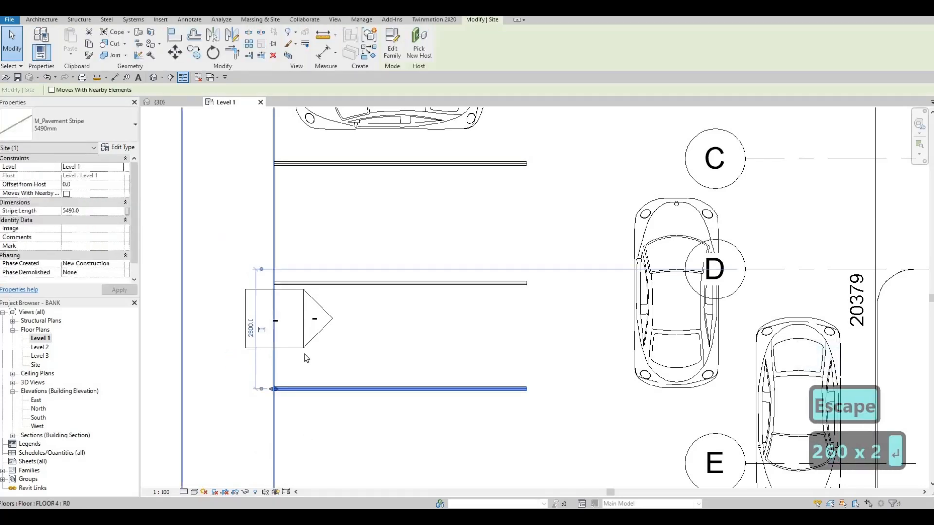
scroll(331, 374, down, 3)
key(Escape)
- Try copying the third pavement stripe 600 mm downward, and undo that copy
click(331, 378)
key(c)
key(o)
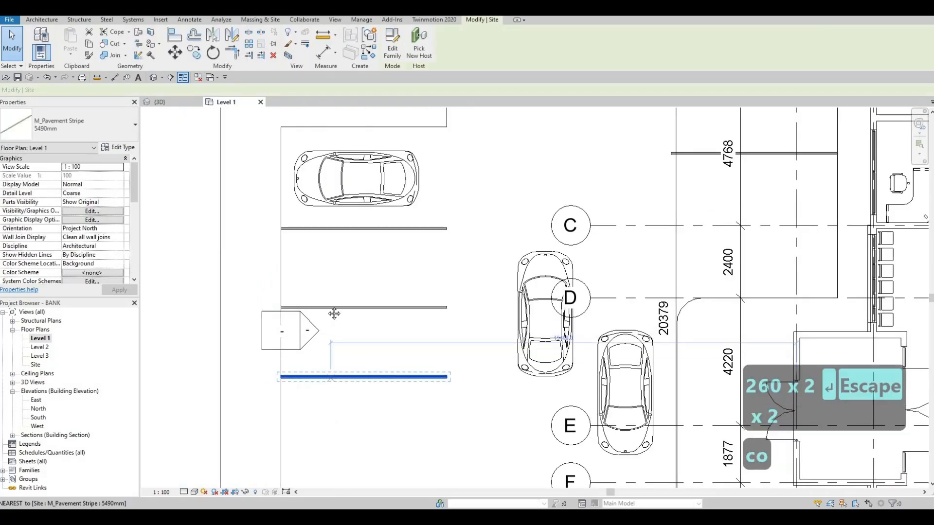
click(330, 376)
middle_drag(330, 482, 330, 339)
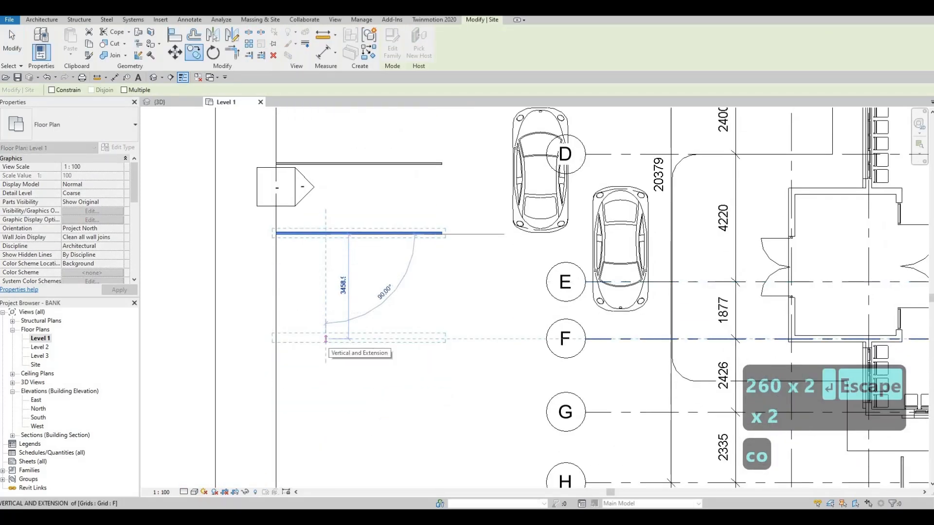
text(600)
key(Return)
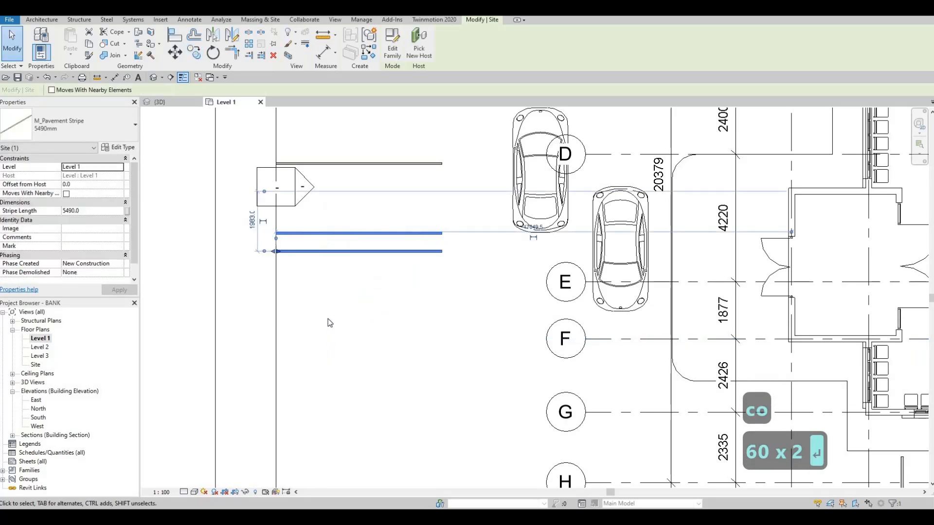
key(ctrl+z)
- Copy the third pavement stripe 2600 mm downward
click(326, 233)
key(c)
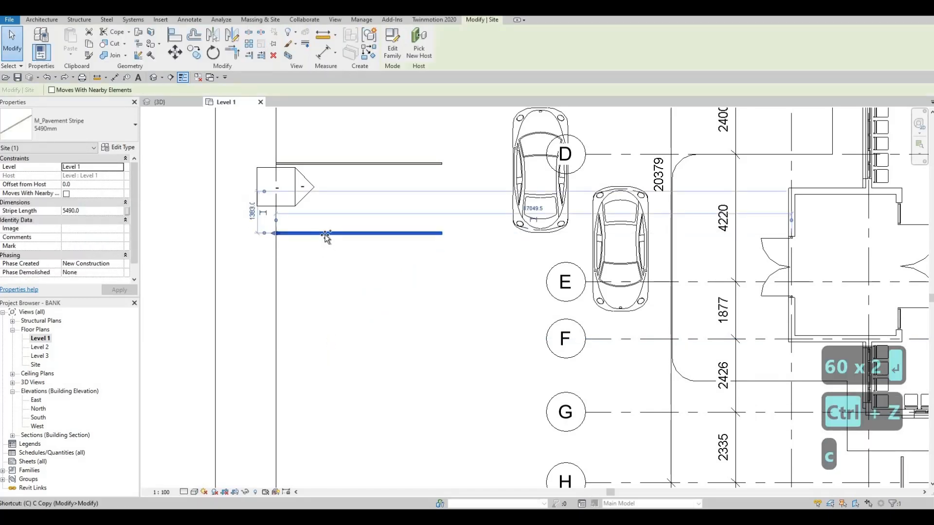
key(o)
click(326, 234)
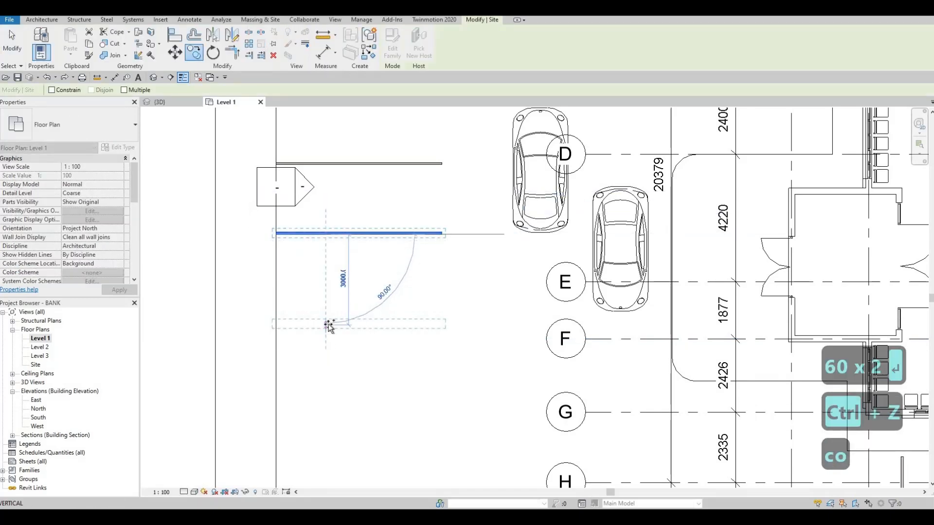
text(2600)
key(Return)
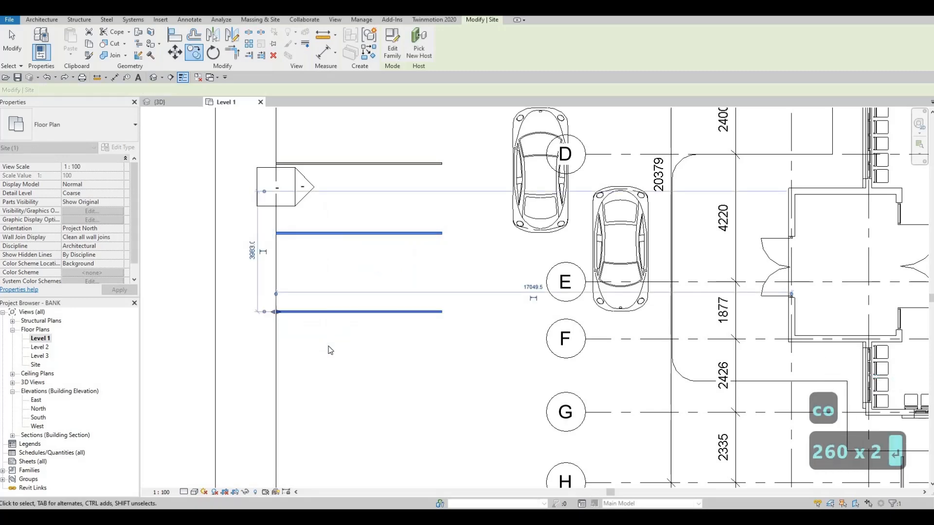
- Make two more copies of the fourth stripe downward at 2600 mm spacing using a multiple copy
scroll(343, 246, down, 4)
click(195, 53)
click(367, 253)
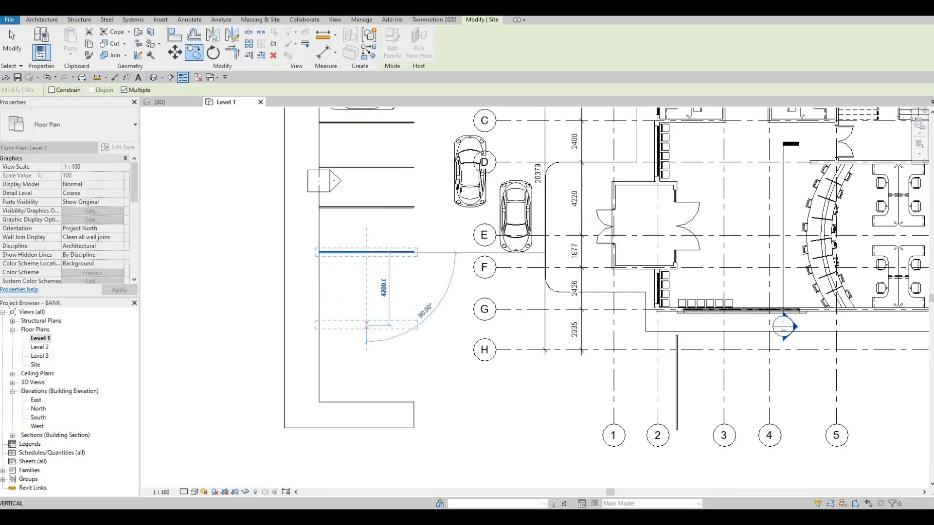
text(2600)
key(Return)
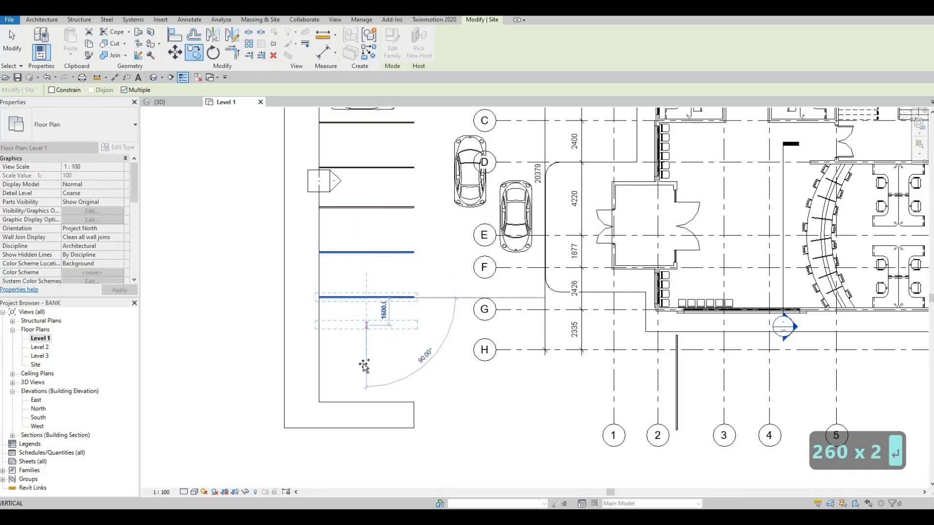
text(2600)
key(Return)
scroll(394, 375, down, 3)
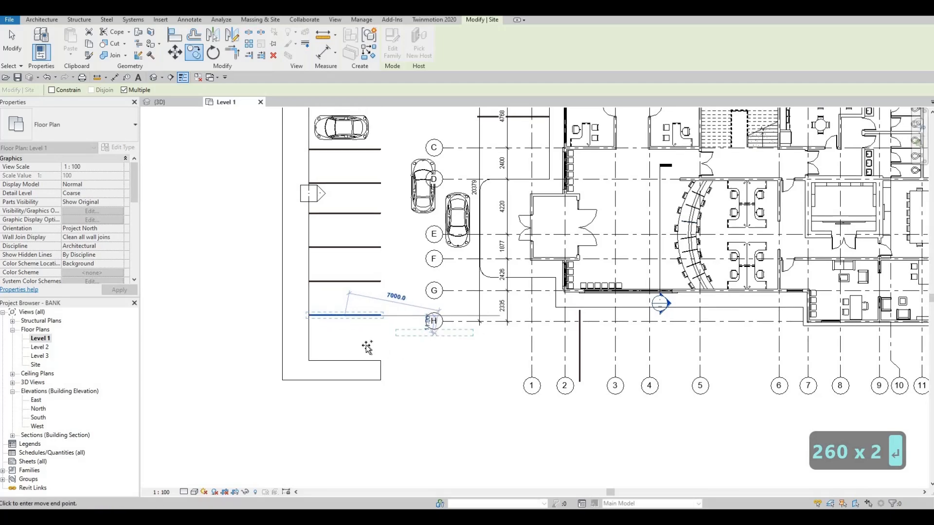
scroll(350, 337, down, 2)
key(Escape)
key(Escape)
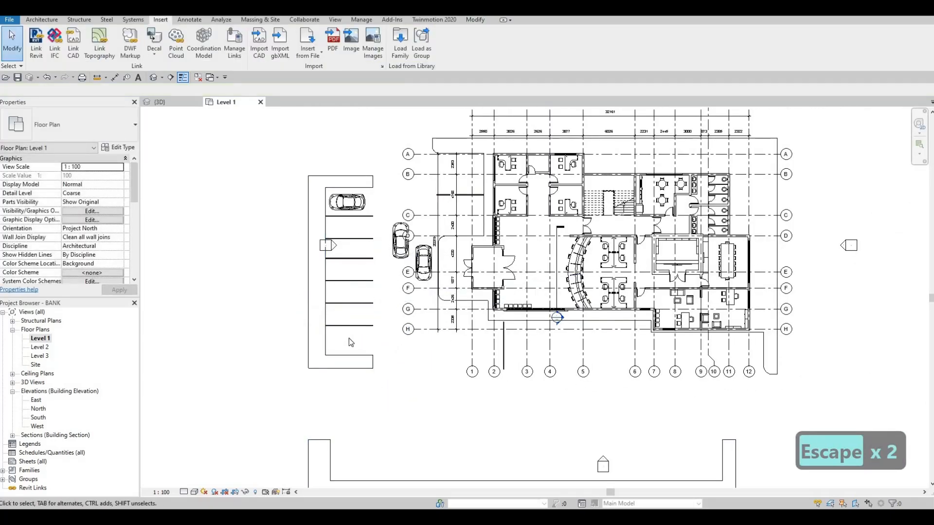
- Place a vertical 5490 mm pavement stripe on the inner edge of the lower U-shaped floor, near its left arm
middle_drag(348, 328, 339, 256)
scroll(339, 257, down, 1)
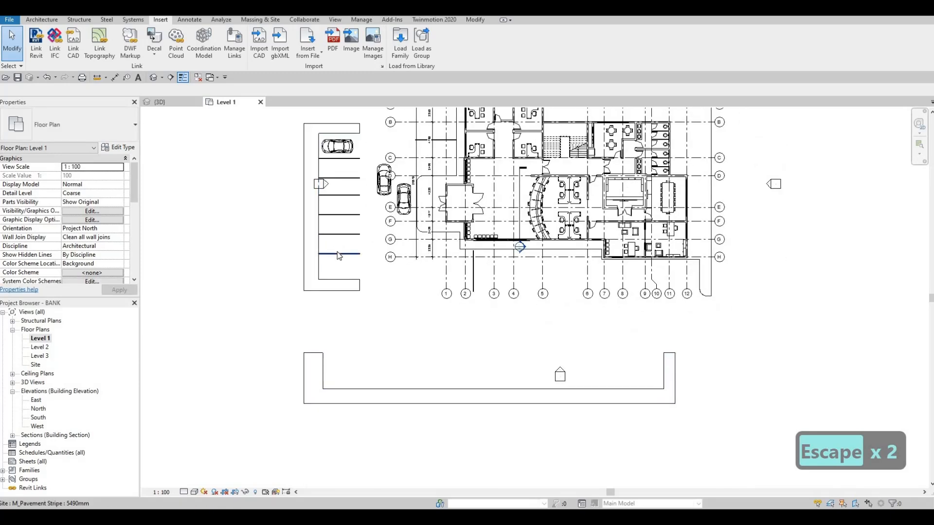
click(339, 256)
key(c)
key(s)
scroll(338, 326, up, 1)
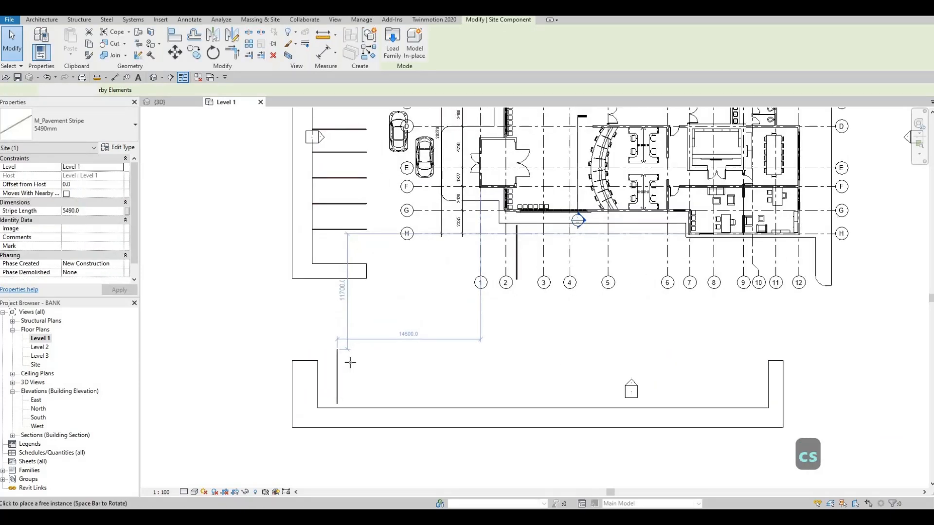
key(space)
key(space)
scroll(354, 399, up, 1)
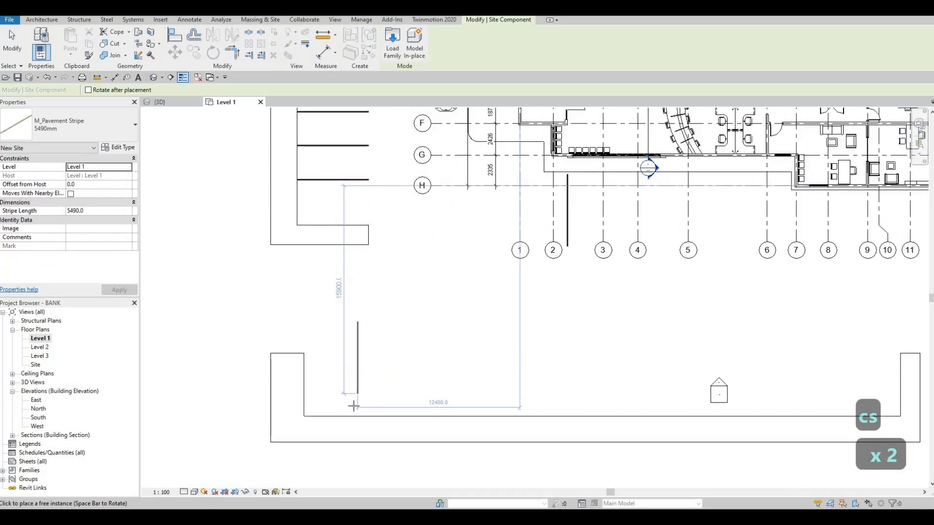
scroll(353, 406, up, 1)
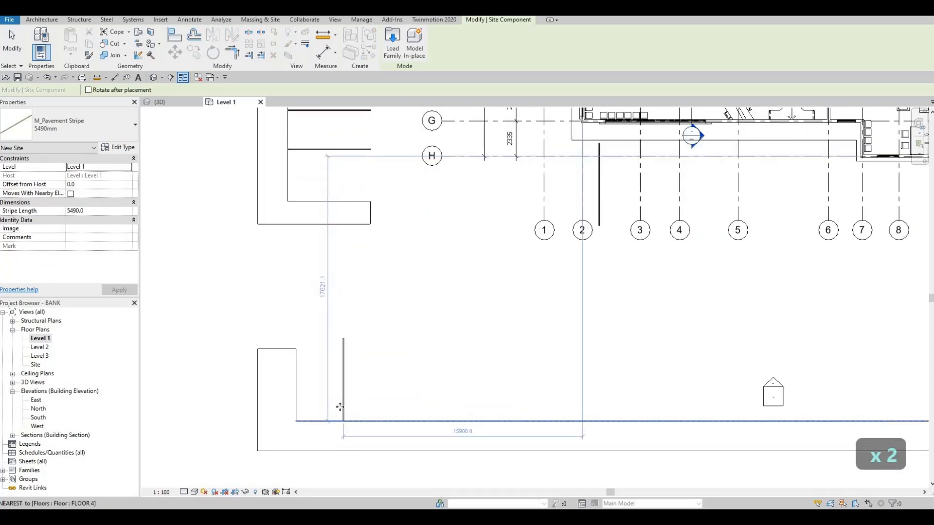
key(Escape)
key(Escape)
key(Escape)
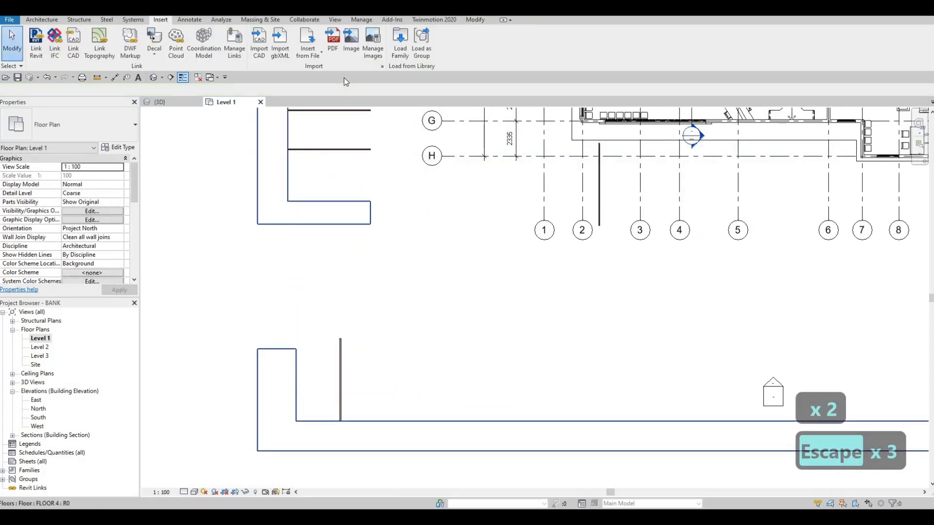
- Edit the lower floor's boundary so the top edges of both arms align with the upper end of the vertical stripe
double_click(295, 350)
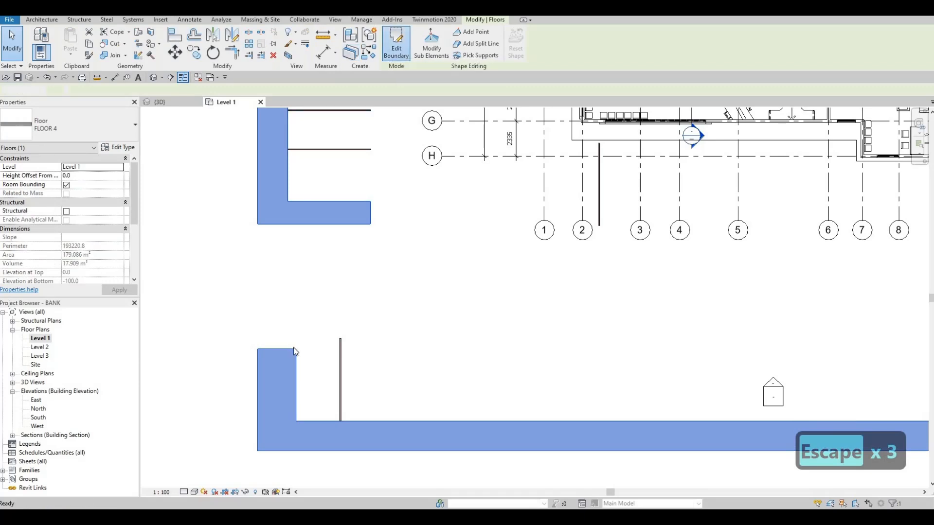
key(a)
key(l)
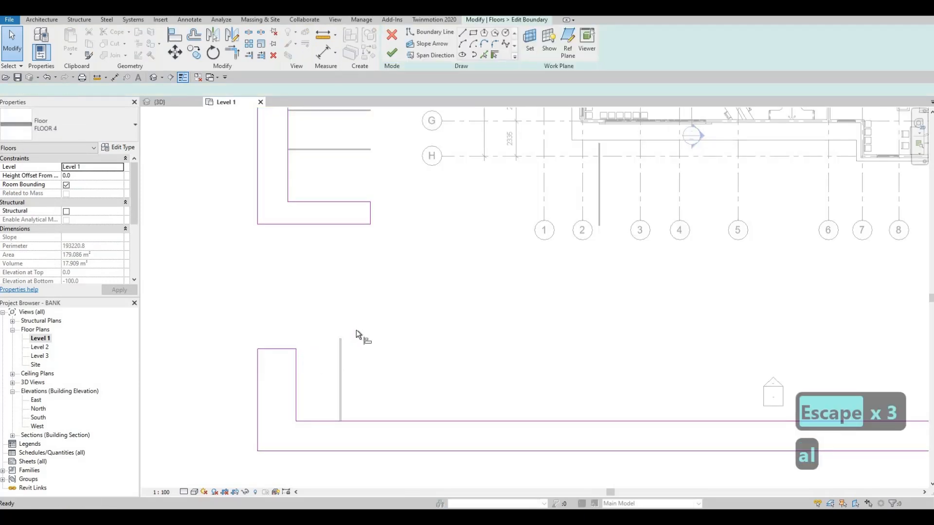
scroll(357, 333, up, 5)
scroll(356, 333, up, 4)
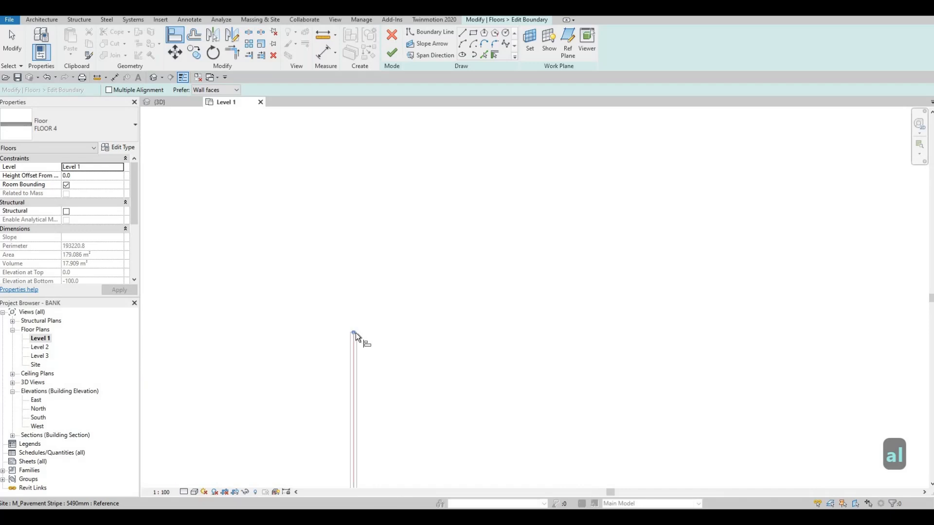
key(Tab)
click(346, 327)
scroll(228, 351, down, 2)
scroll(243, 330, down, 5)
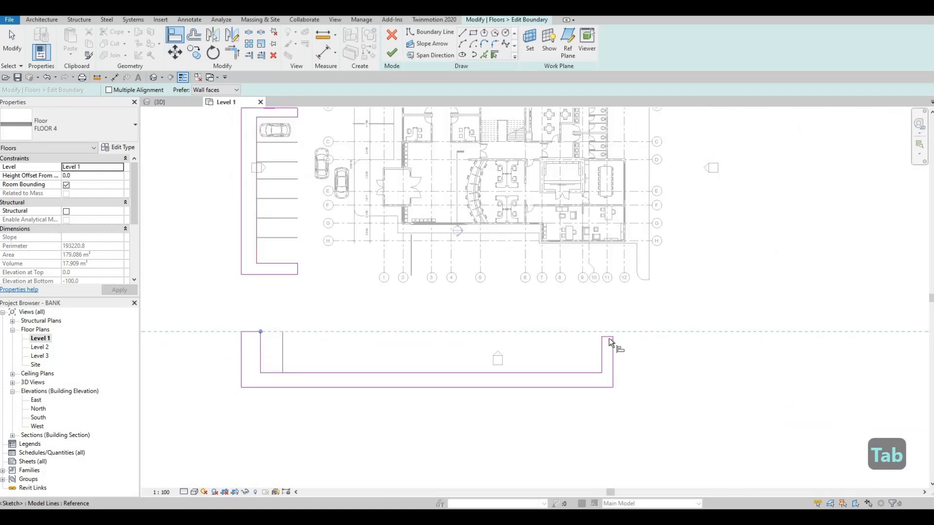
click(605, 343)
key(Escape)
key(Escape)
key(Escape)
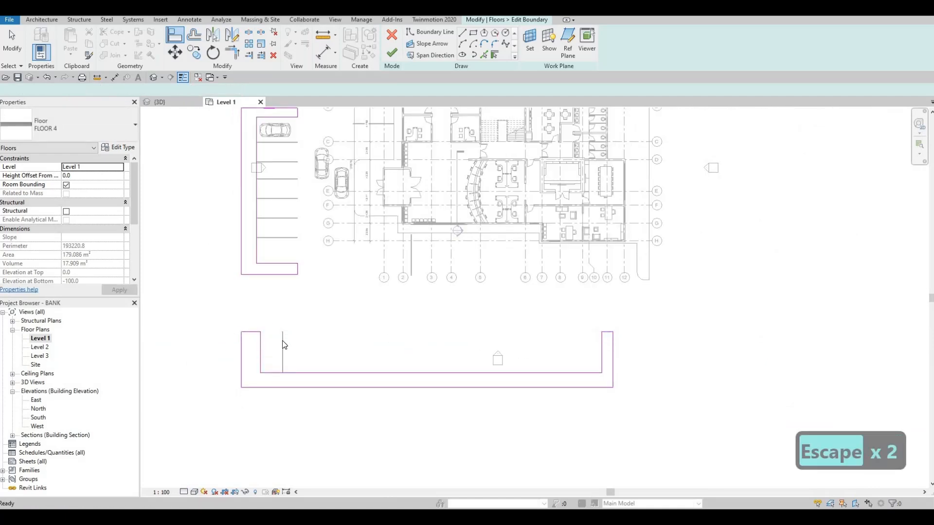
click(392, 52)
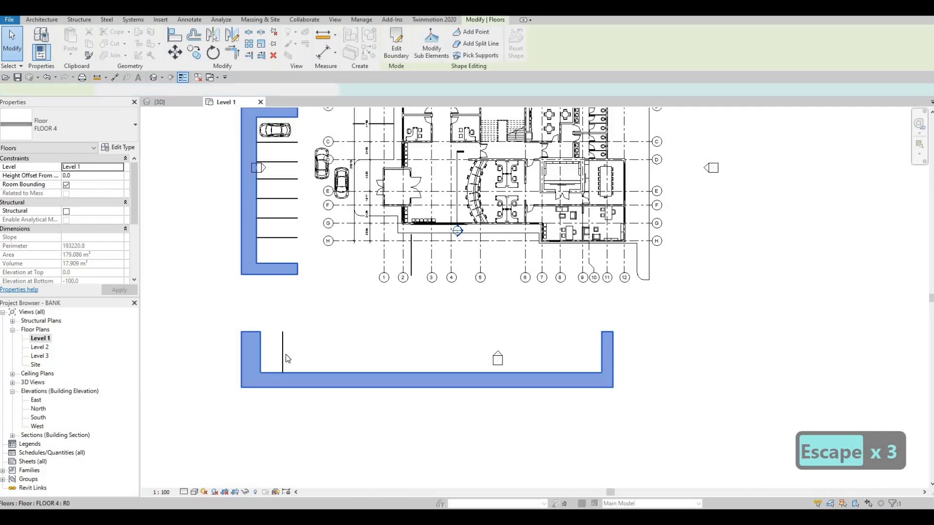
key(Escape)
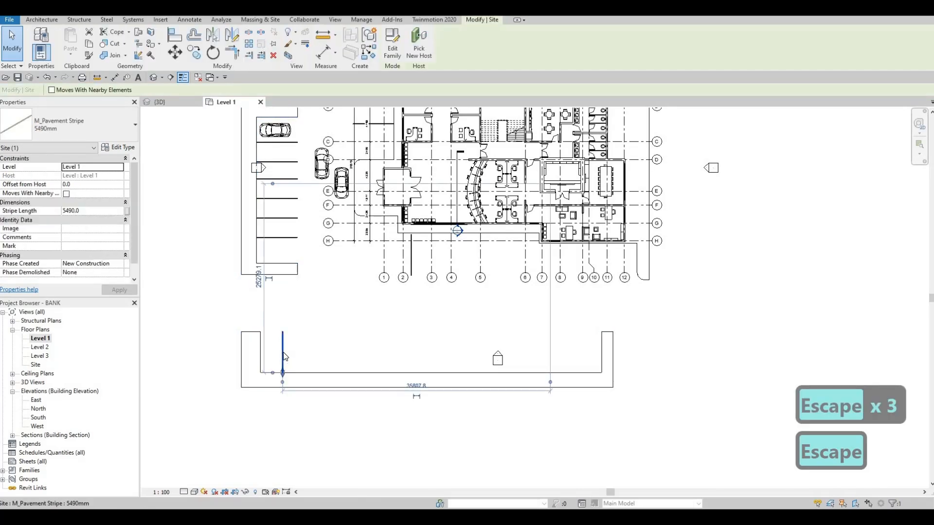
key(c)
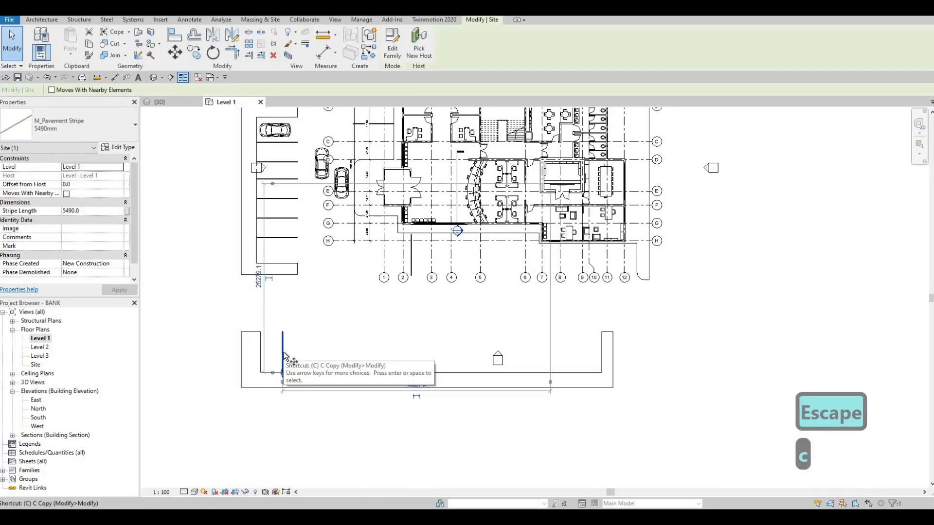
key(o)
scroll(284, 350, up, 2)
key(Escape)
key(Escape)
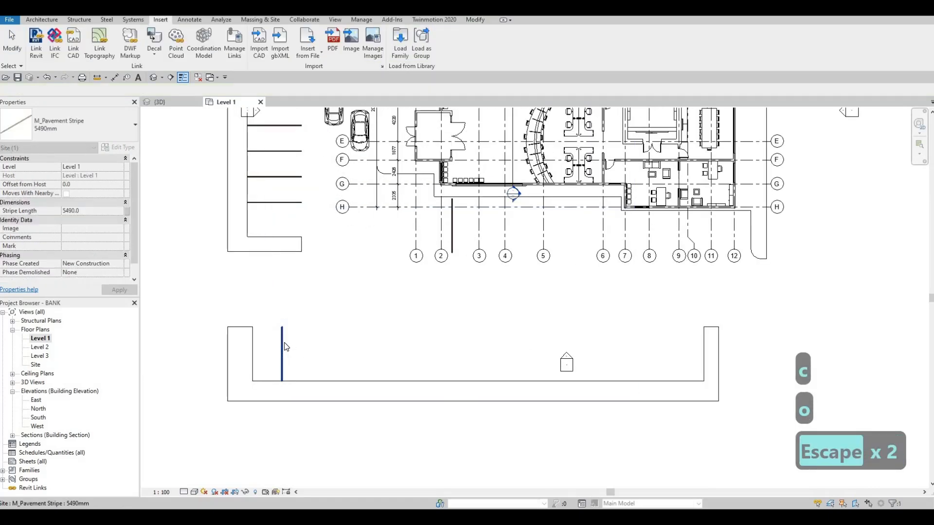
- Copy the vertical pavement stripe 2600 mm to the right using a multiple copy
click(282, 345)
key(c)
key(o)
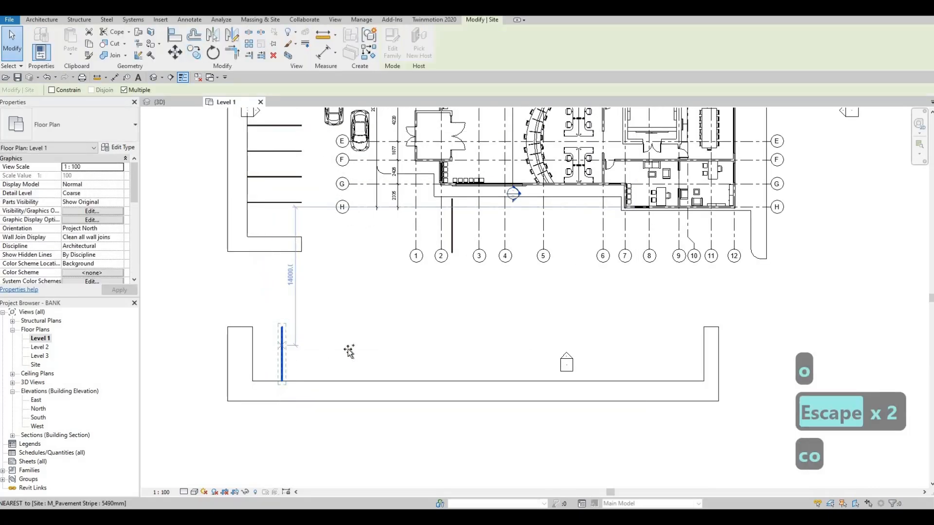
click(349, 351)
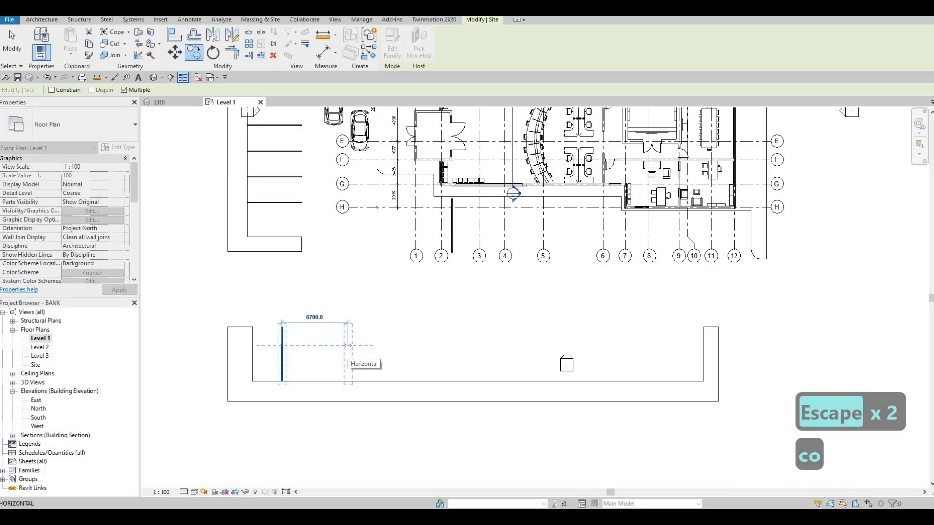
text(600)
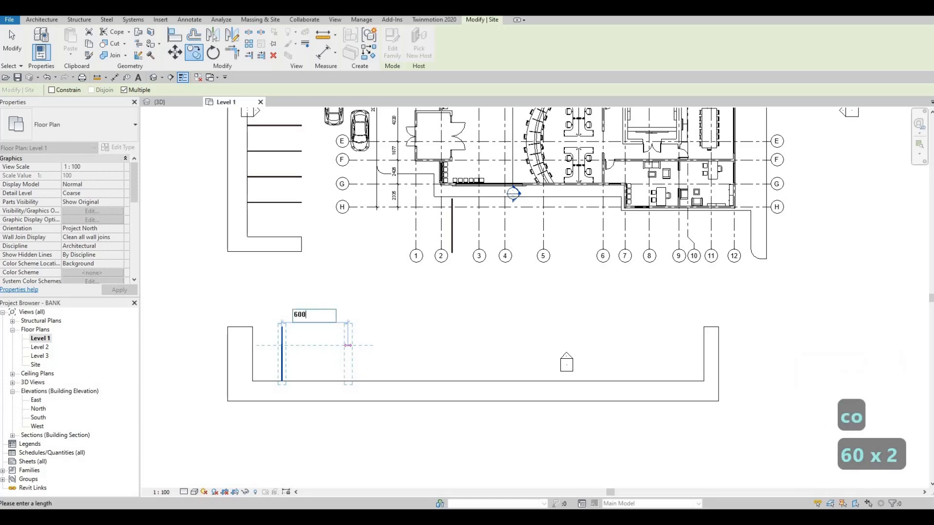
key(BackSpace)
key(BackSpace)
text(2600)
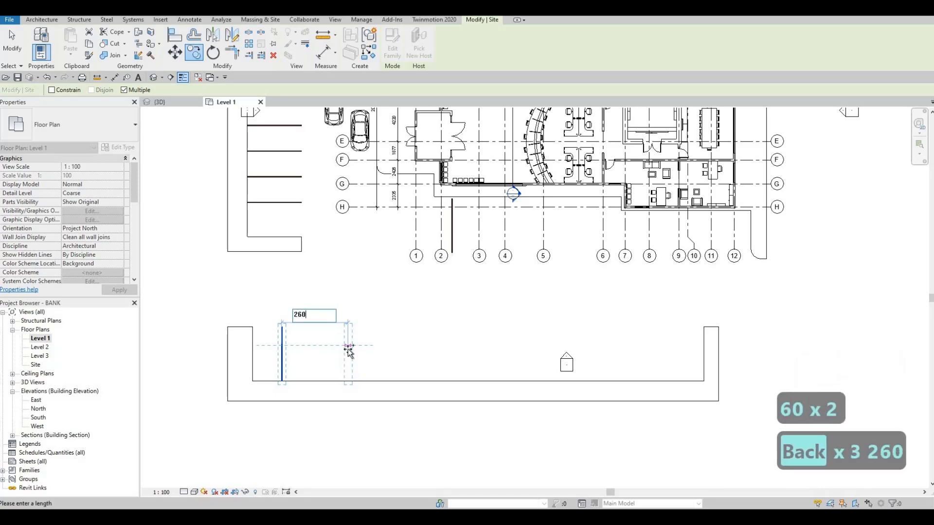
key(Return)
- Add two more copies of the vertical stripe to the right at 2600 mm spacing
text(260)
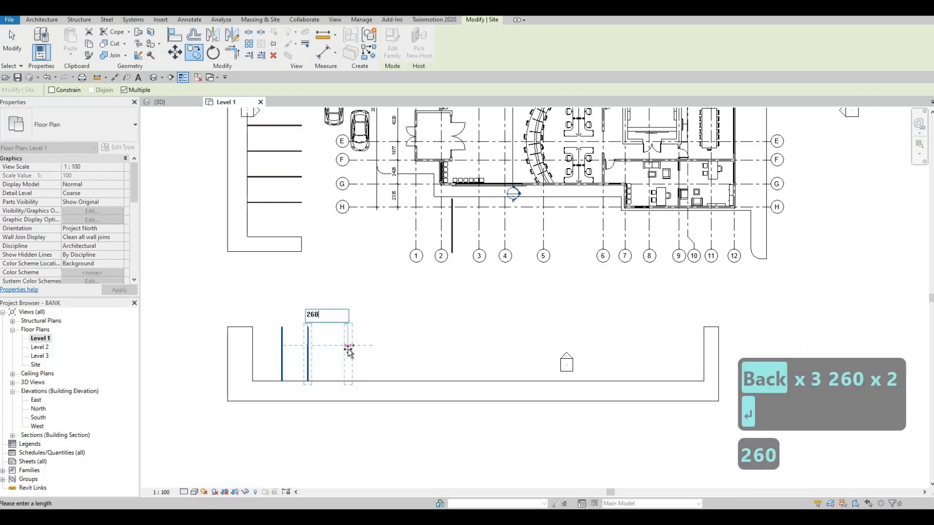
text(0)
key(Return)
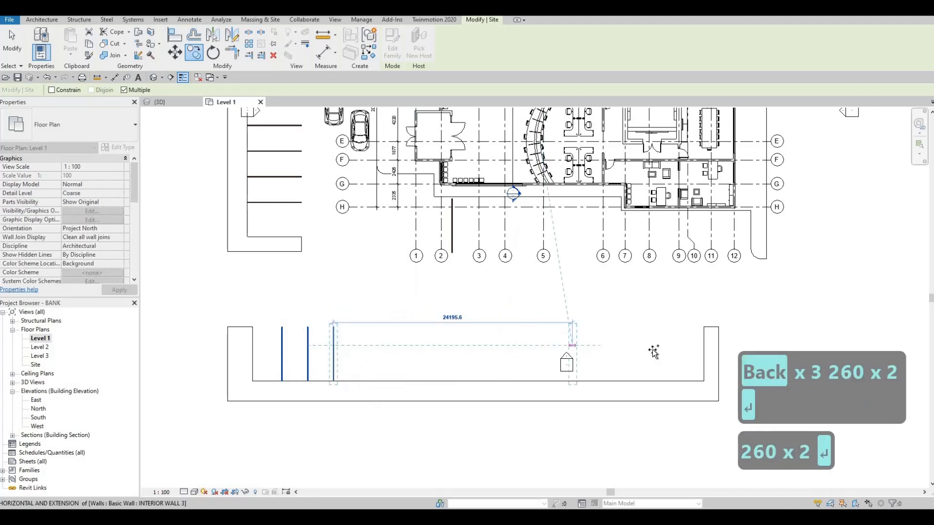
text(260)
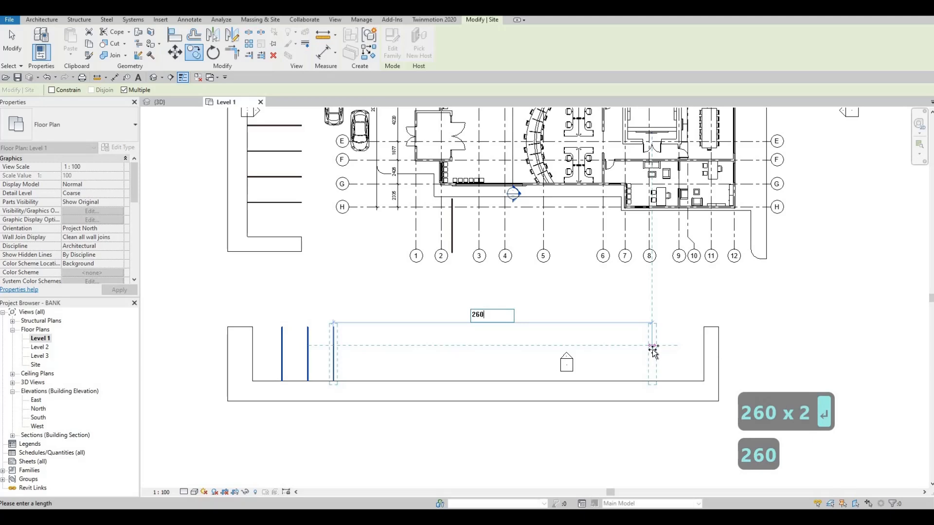
text(0)
key(Return)
- Try adding another stripe copy 600 mm to the right, and undo that copy
text(600)
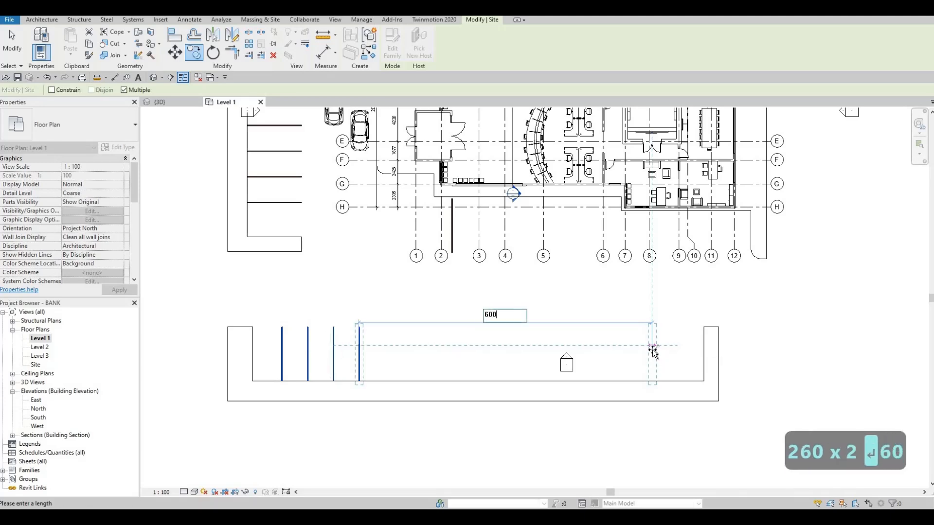
key(Return)
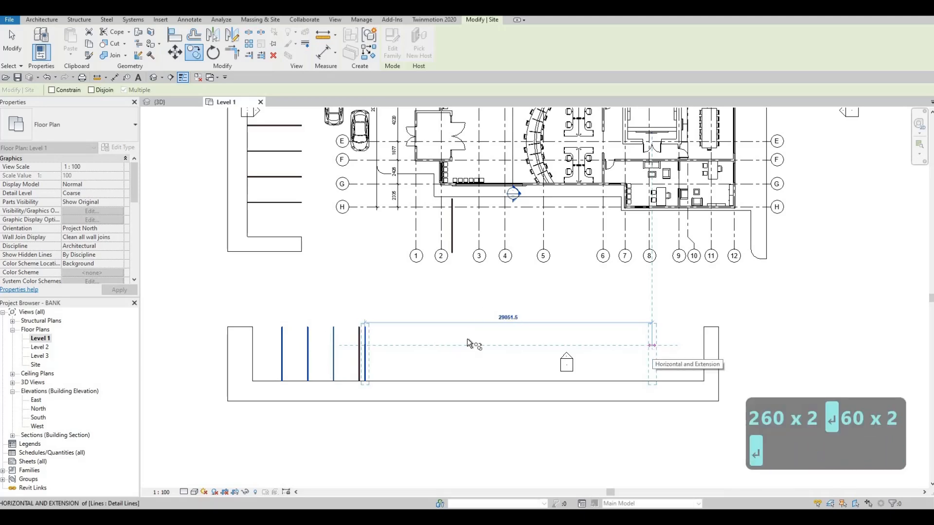
key(ctrl+z)
key(Escape)
- Copy the fourth vertical stripe to the right three more times at 2600 mm spacing
click(362, 342)
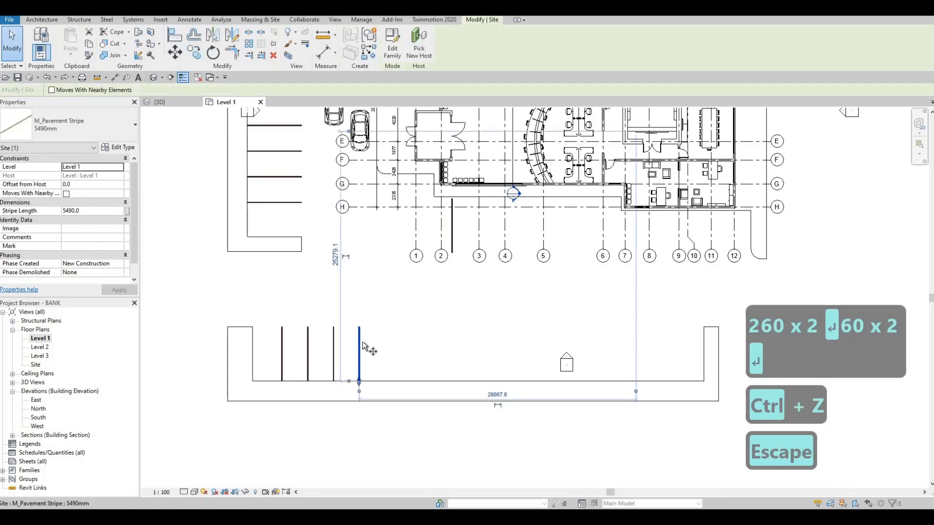
key(c)
key(o)
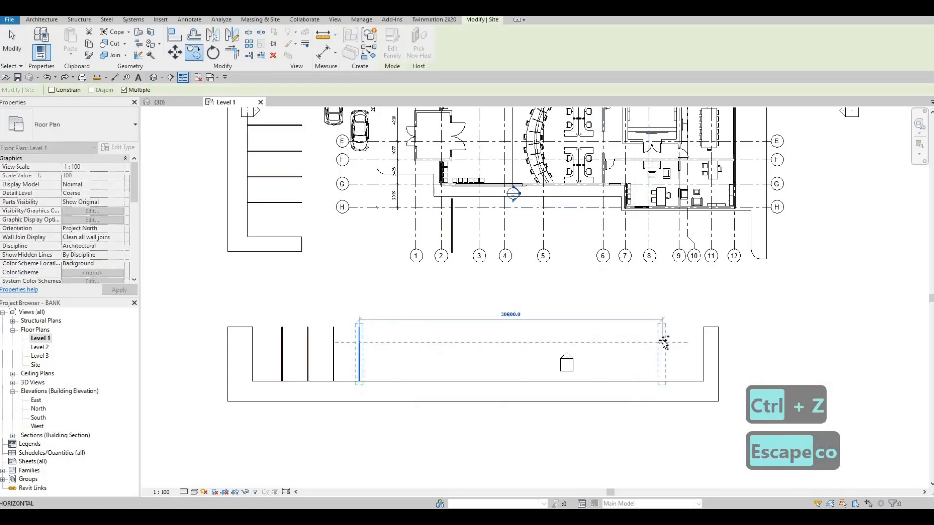
text(2600)
key(Return)
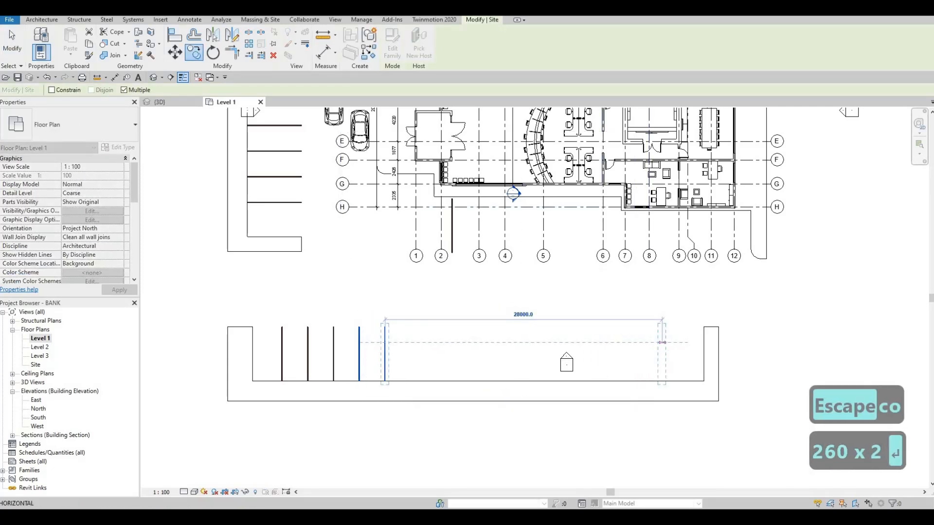
text(2600)
key(Return)
text(26)
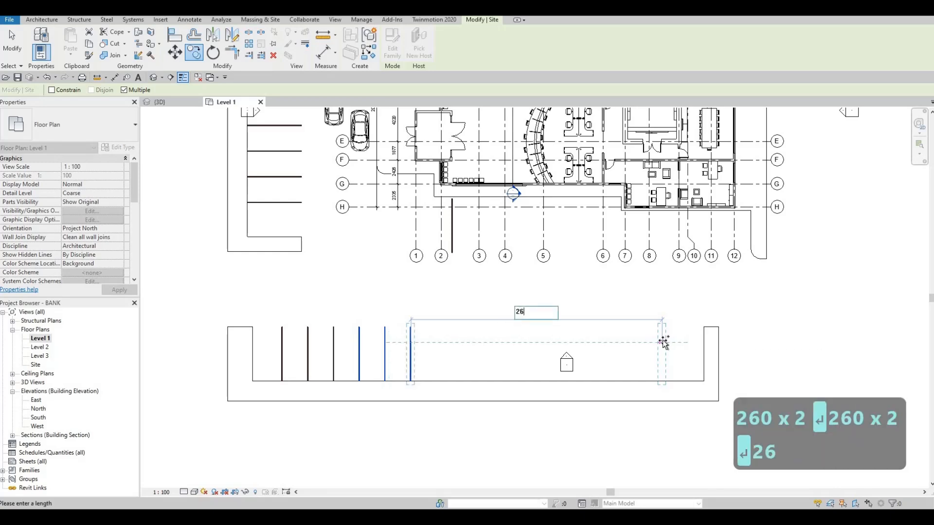
key(Return)
key(Escape)
key(Escape)
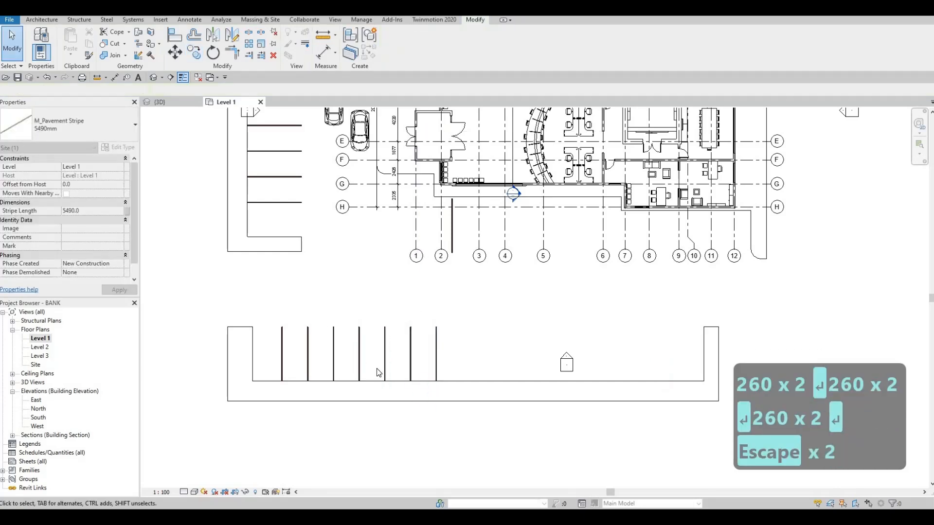
- Copy the last six vertical stripes twice to the right in 15600 mm shifts, using the first stripe's upper endpoint as base point
drag(302, 297, 446, 404)
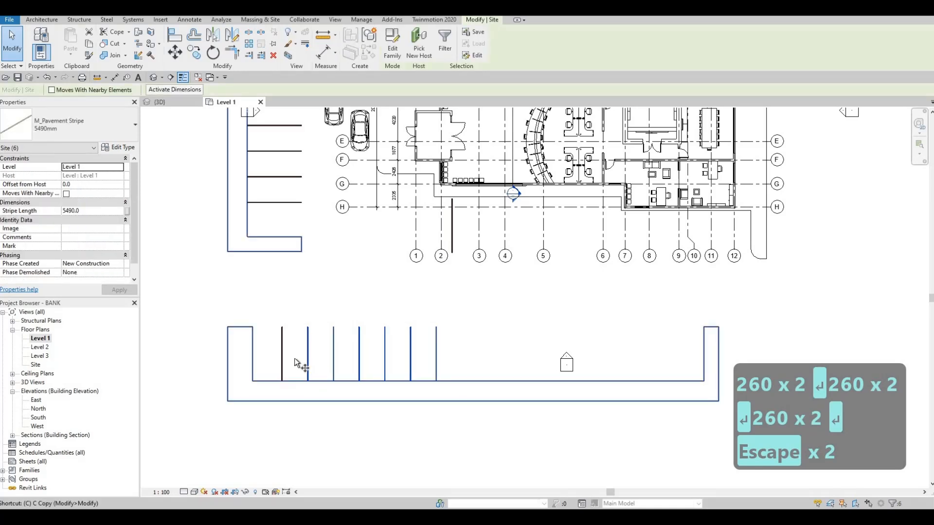
key(c)
key(o)
scroll(271, 310, up, 4)
click(271, 313)
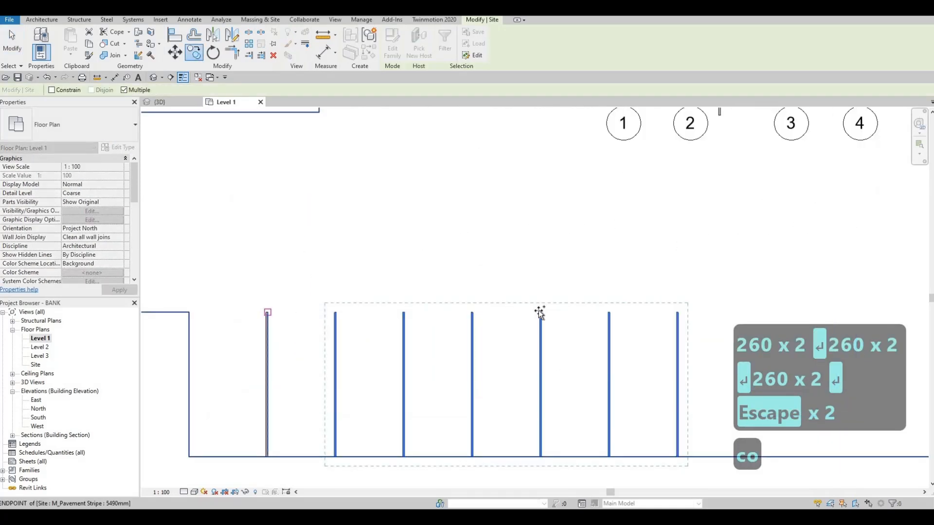
scroll(559, 312, down, 2)
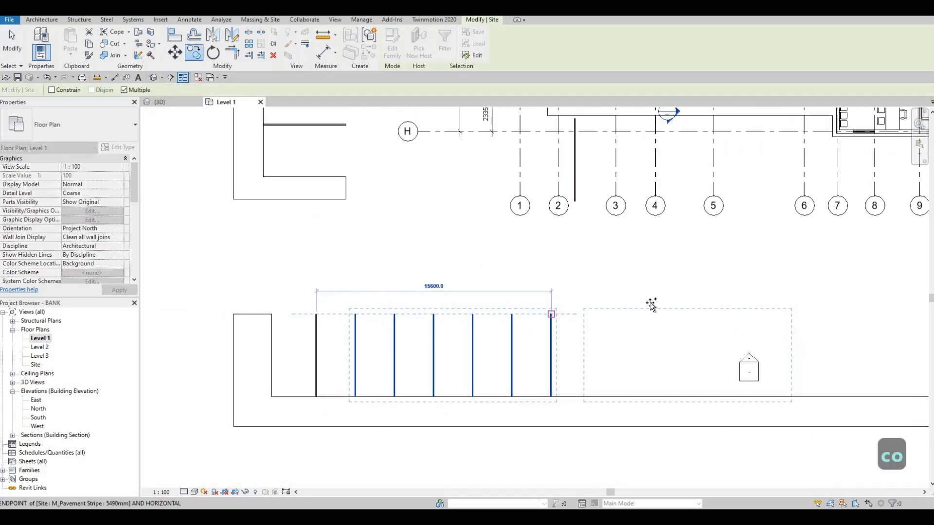
scroll(720, 312, down, 2)
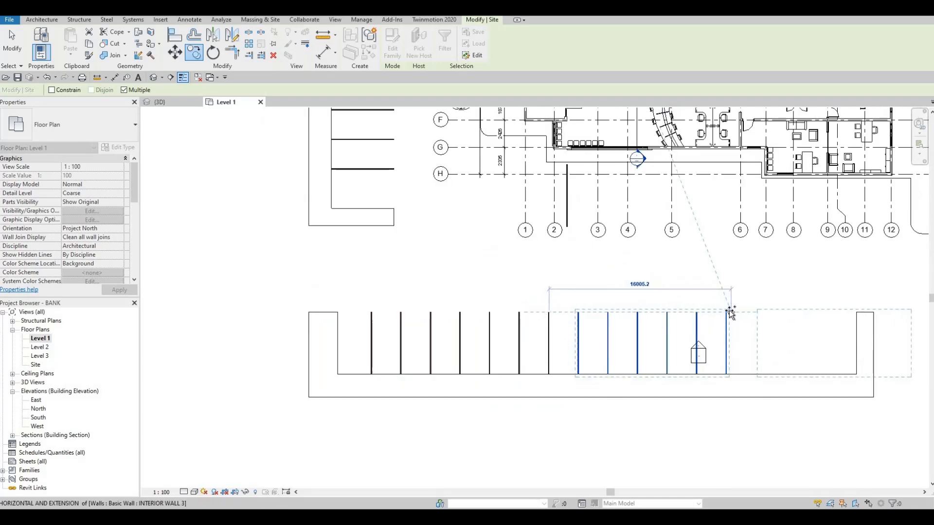
click(730, 313)
scroll(613, 311, down, 1)
key(Escape)
key(Escape)
key(Escape)
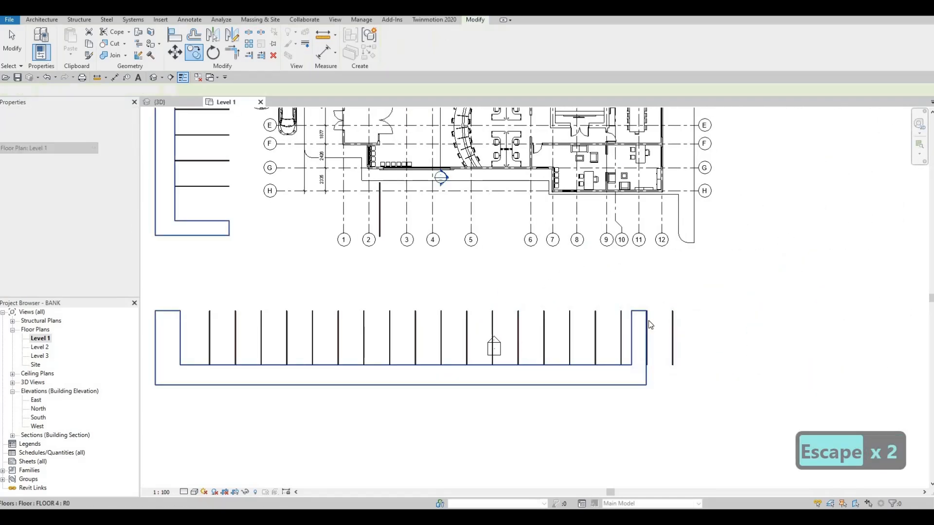
key(Escape)
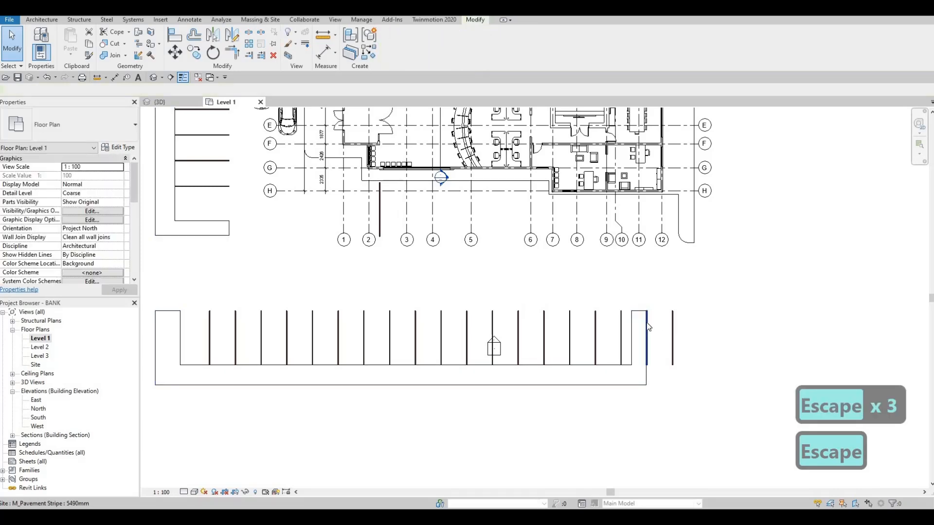
- Delete the three rightmost vertical pavement stripes at the east end of the parking area south of the building
scroll(640, 321, up, 1)
click(641, 322)
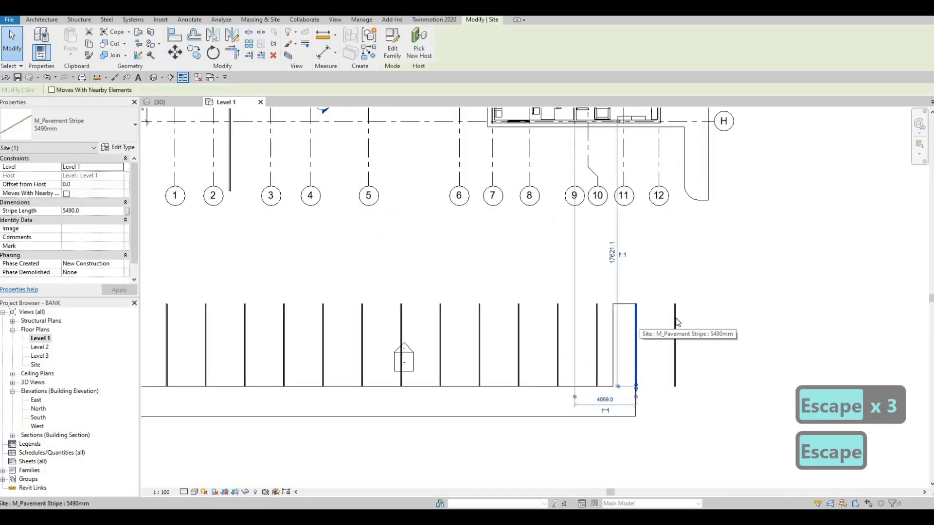
key(Delete)
click(675, 328)
key(Delete)
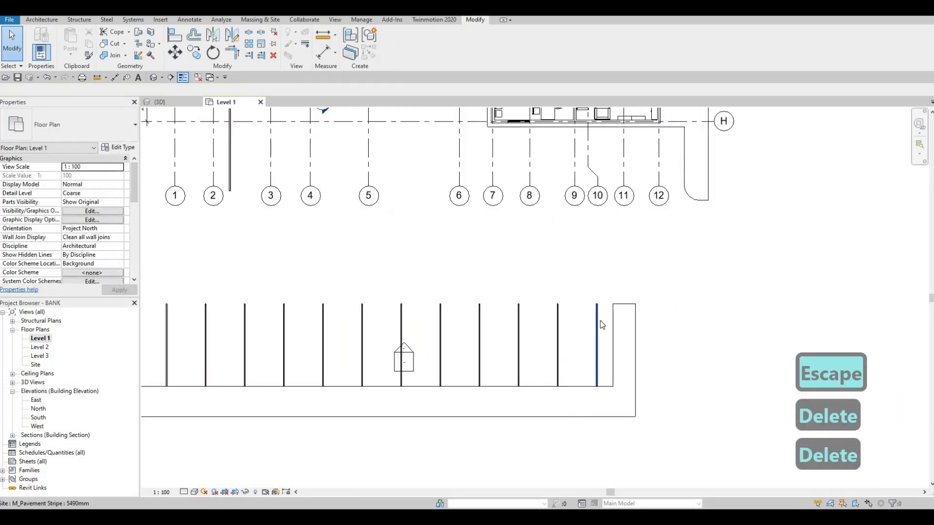
click(598, 325)
key(Delete)
- Nudge the remaining vertical stripes of the south parking area slightly right to centre them inside the U-shaped floor
scroll(600, 321, down, 2)
key(Escape)
drag(269, 298, 589, 370)
key(Right)
key(Right)
key(Right)
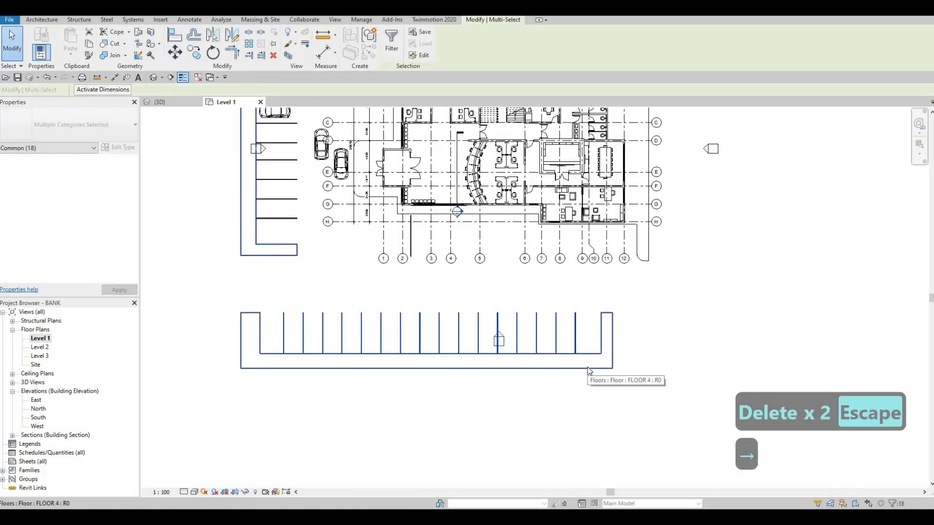
key(Right)
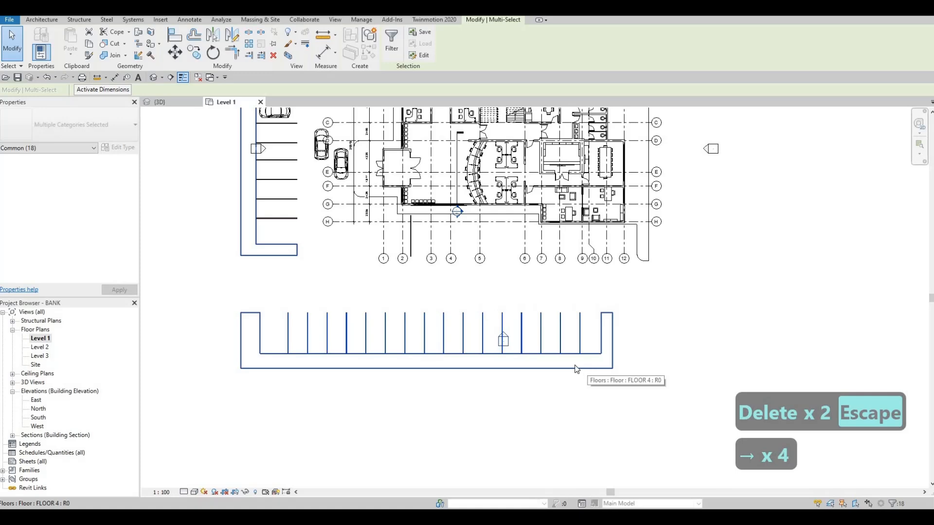
key(Left)
key(Left)
key(Escape)
- Nudge the horizontal pavement stripes of the west parking area slightly down to even out the end bays inside its U-shaped floor
middle_drag(443, 300, 518, 456)
key(Escape)
drag(283, 271, 384, 391)
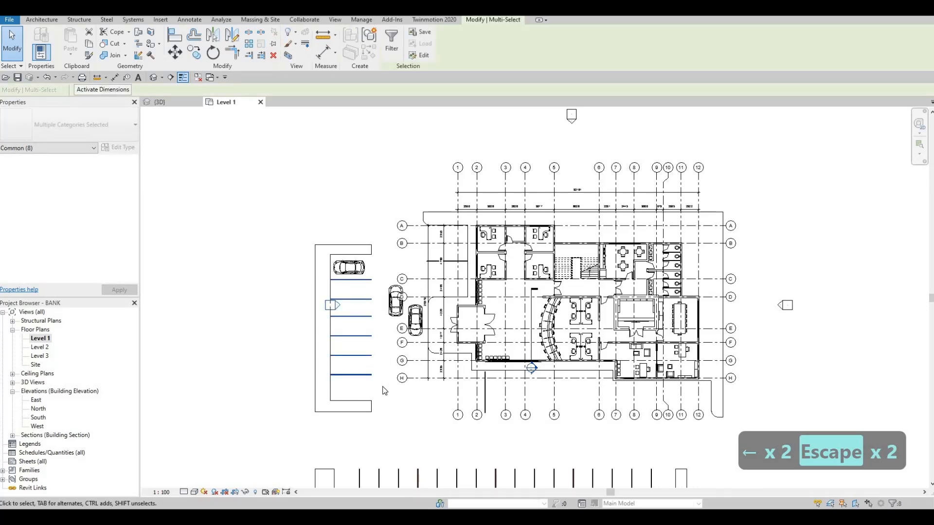
key(Down)
key(Down)
key(Down)
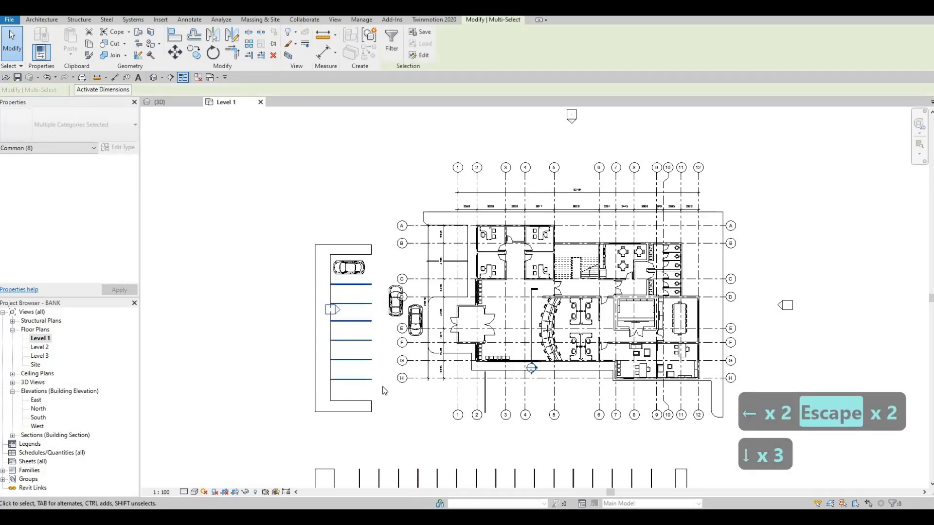
key(Up)
key(Escape)
key(Escape)
middle_drag(416, 304, 403, 264)
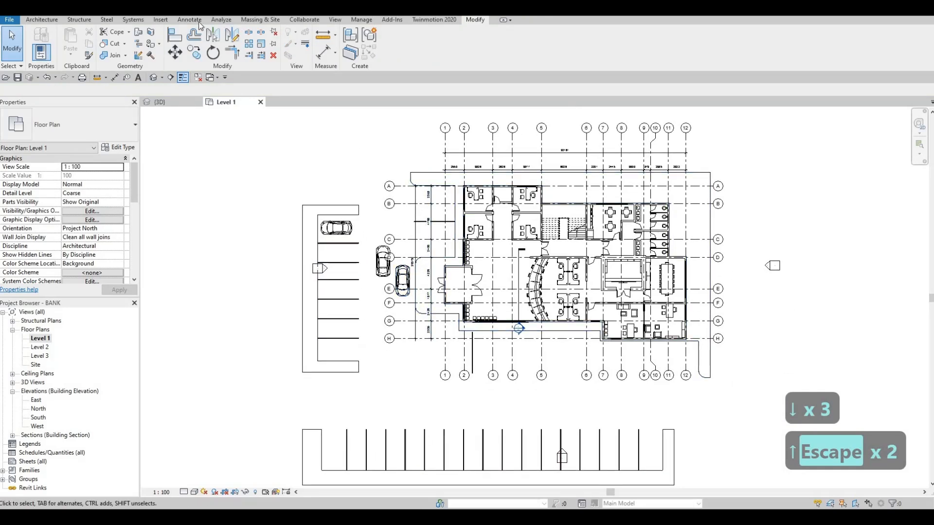
key(Escape)
- Load the M_Parking Symbol - ADA family from the library's Site > Parking folder
click(160, 20)
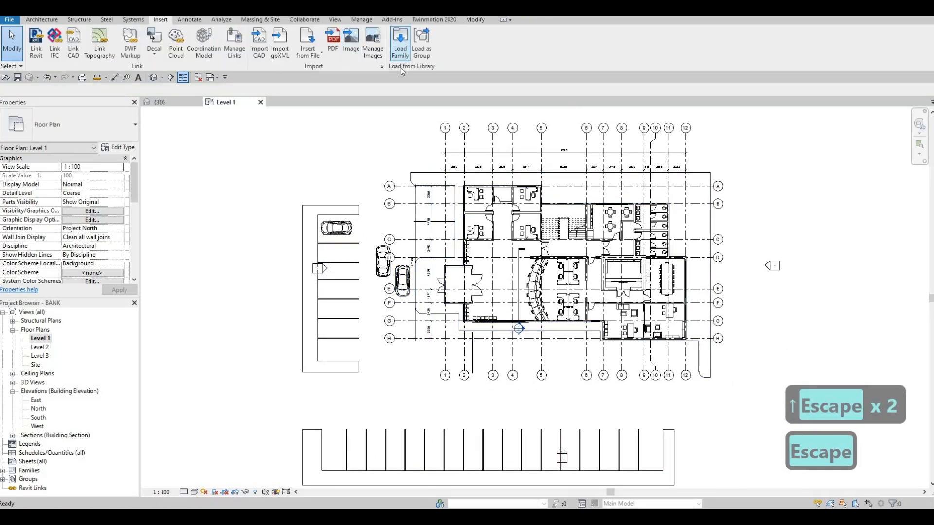
click(400, 44)
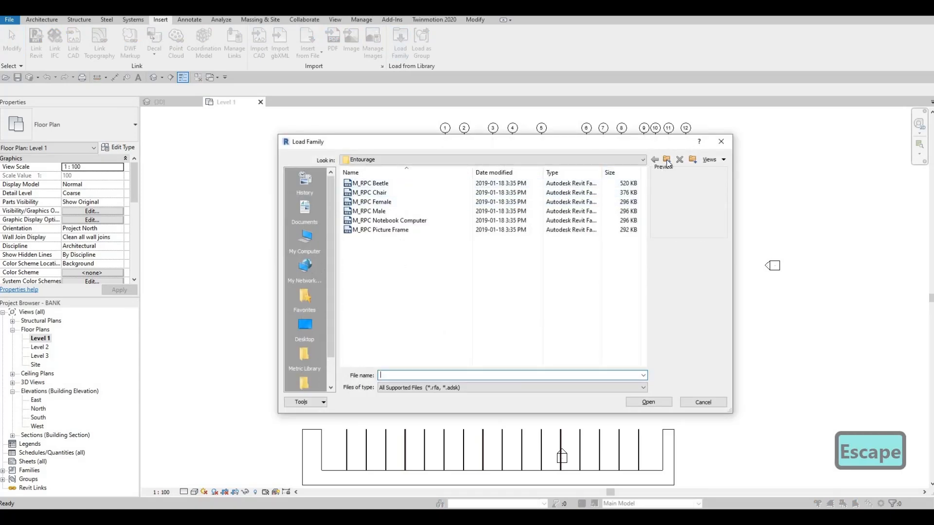
click(667, 161)
scroll(366, 268, down, 5)
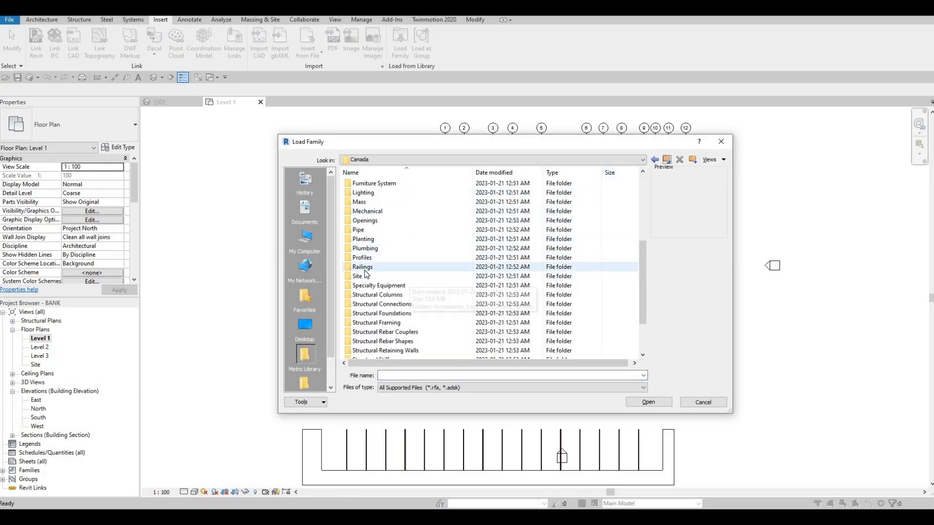
double_click(361, 277)
click(382, 201)
double_click(381, 202)
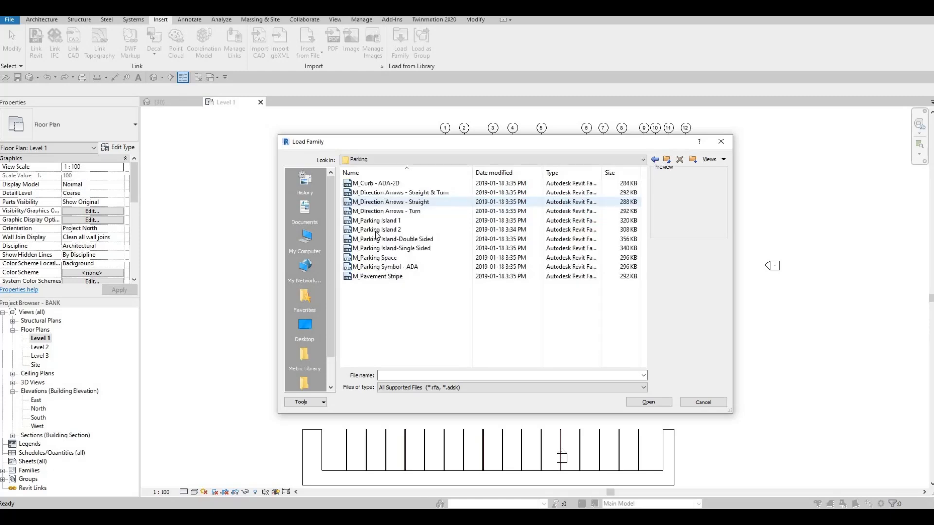
click(374, 257)
click(372, 267)
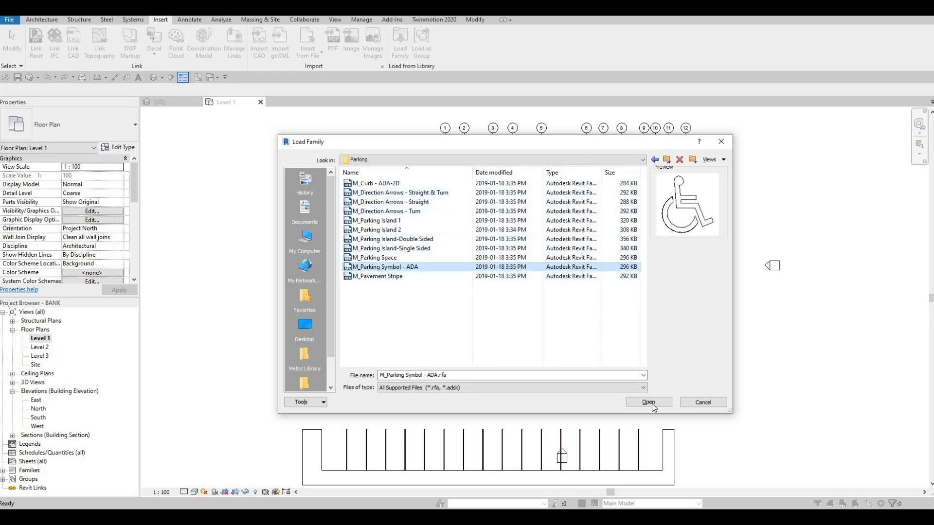
key(Return)
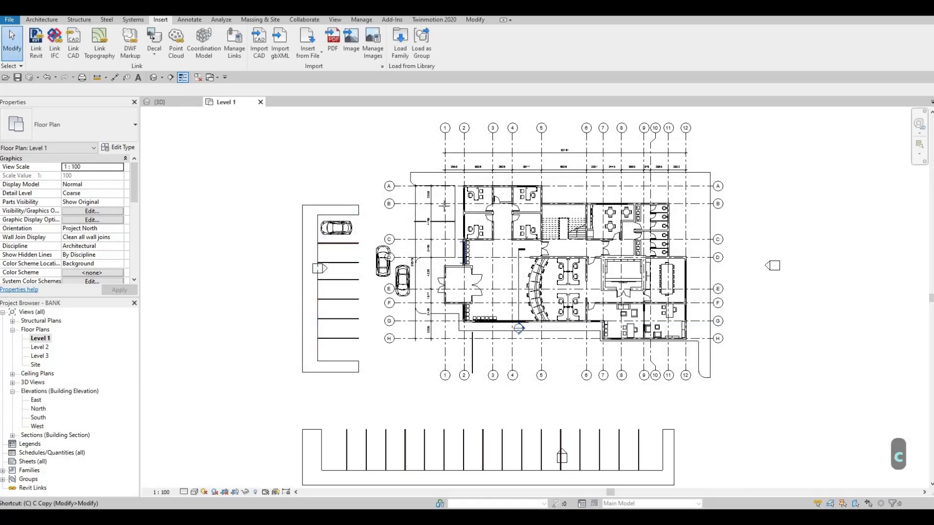
- Place two M_Parking Symbol - ADA components, turned sideways, in the bays west of the building near grids B and C
scroll(432, 200, up, 4)
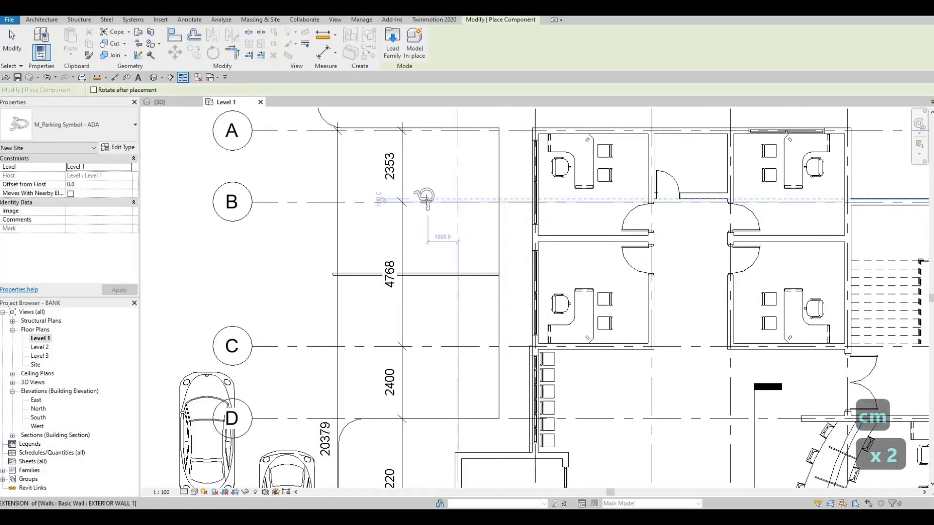
click(428, 201)
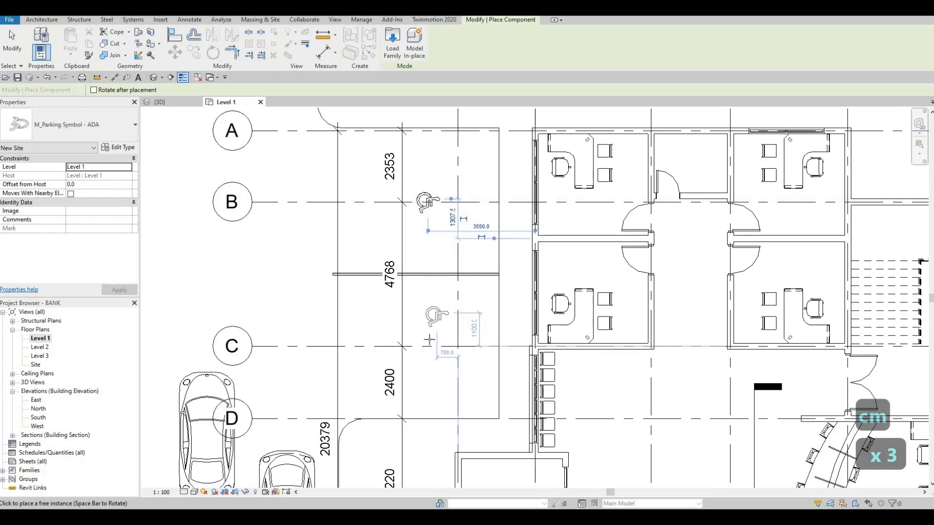
click(428, 346)
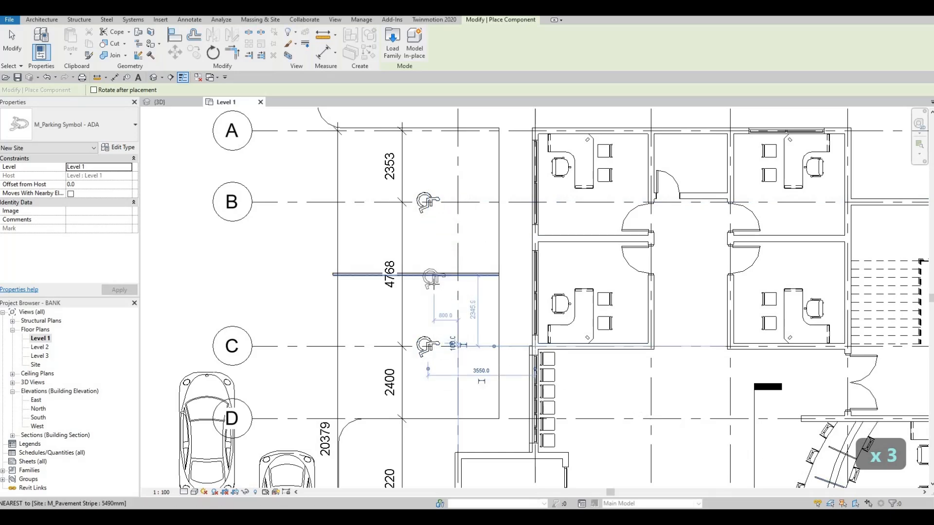
- Place an upright ADA parking symbol south of the building, just right of the lone vertical stripe between grids 2 and 3
scroll(444, 263, down, 2)
scroll(444, 263, down, 1)
middle_drag(496, 330, 496, 302)
scroll(496, 302, down, 4)
middle_drag(512, 388, 490, 289)
scroll(479, 294, up, 4)
scroll(468, 288, up, 5)
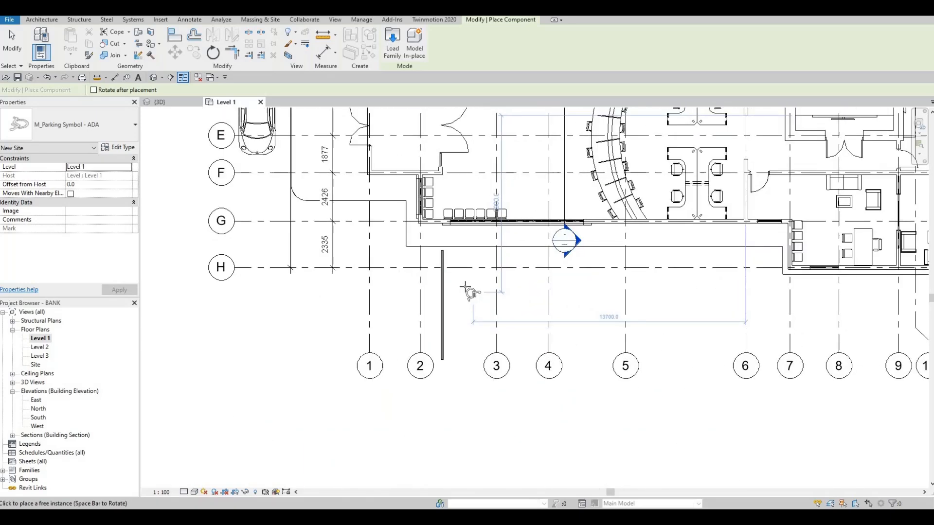
key(Escape)
key(Escape)
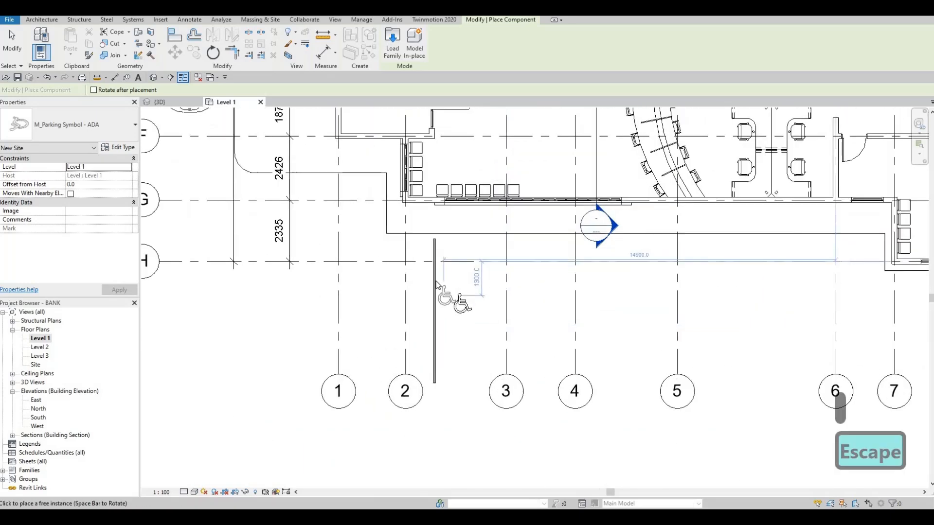
- Place a matching 5490 mm pavement stripe at the walkway floor's corner between grids 1 and 2, and delete the original lone stripe
click(434, 279)
key(c)
key(s)
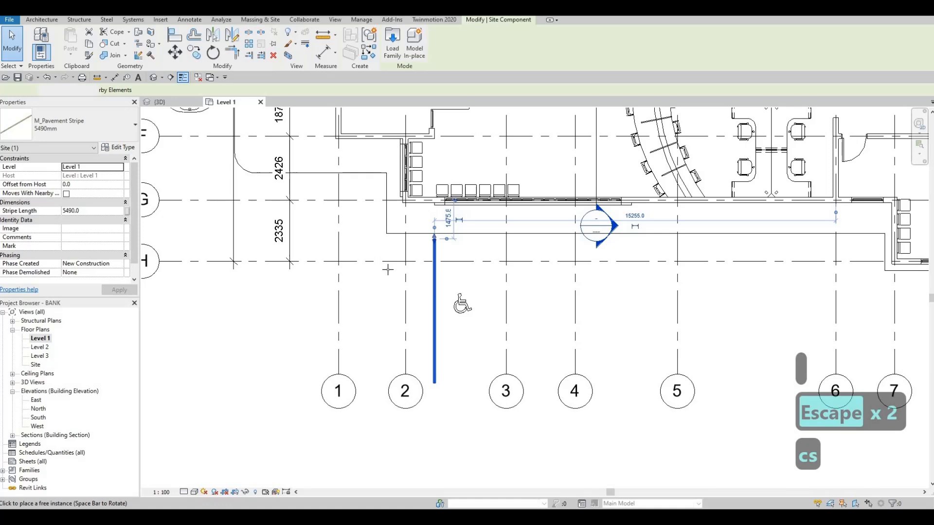
scroll(409, 269, up, 2)
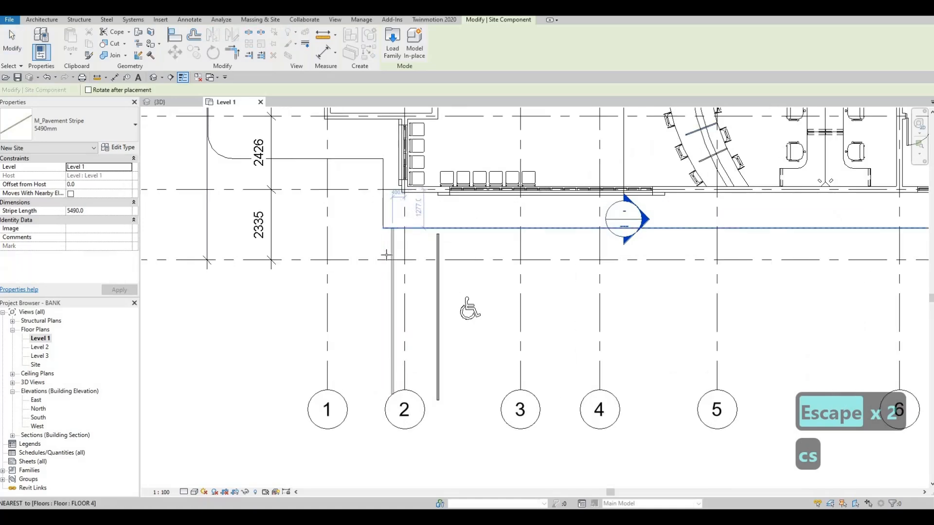
key(Escape)
key(Escape)
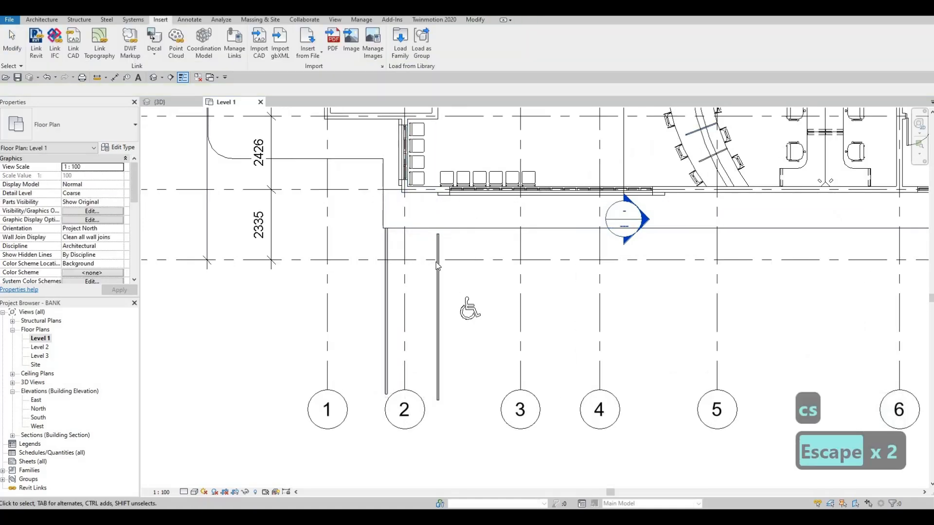
click(437, 265)
key(Delete)
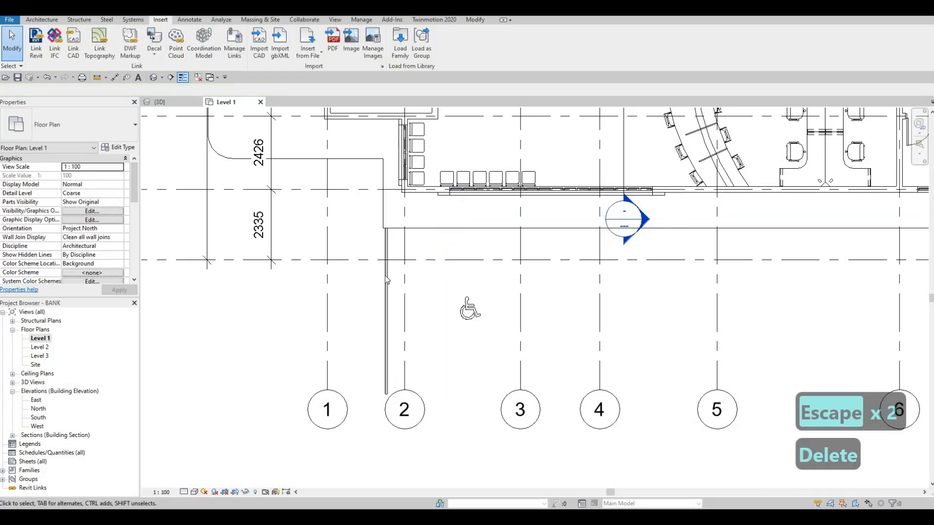
- Copy the new stripe at the walkway corner 3200 mm to the right with multiple copying on
click(386, 280)
key(c)
key(o)
click(387, 277)
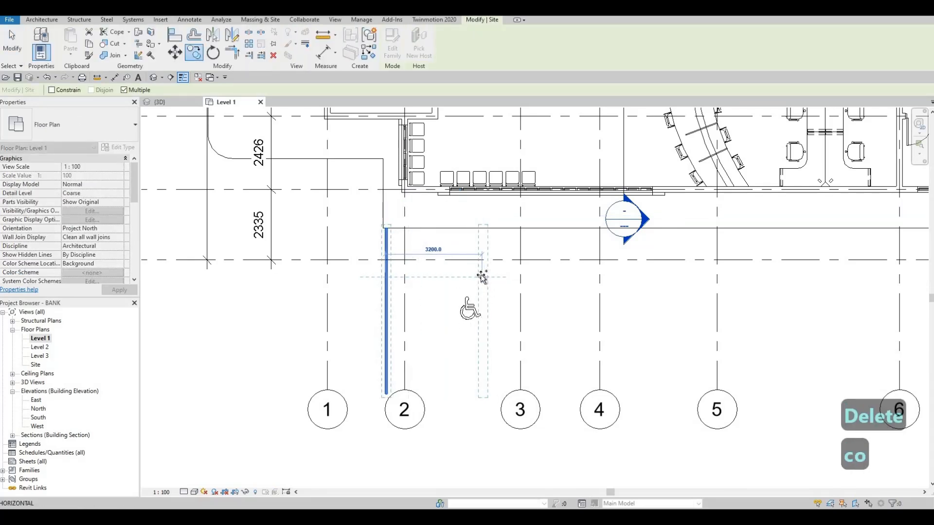
text(3)
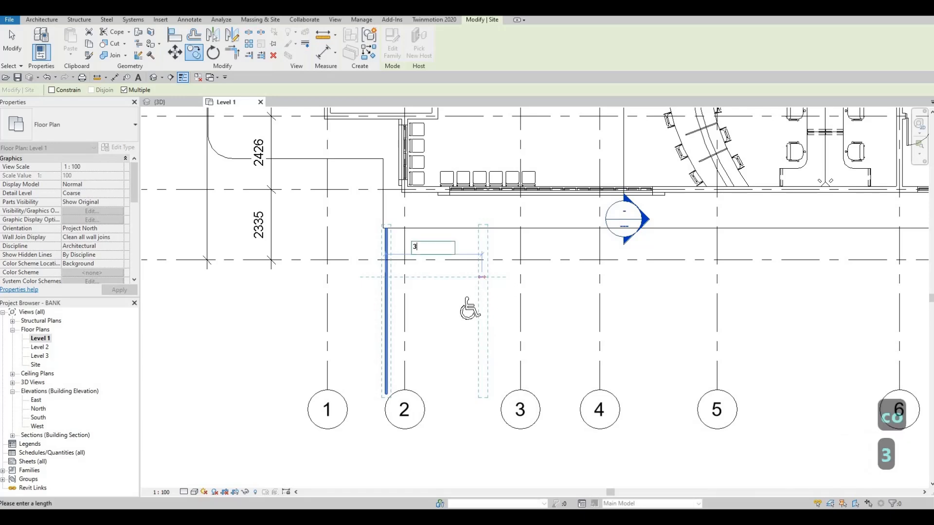
text(200)
key(Return)
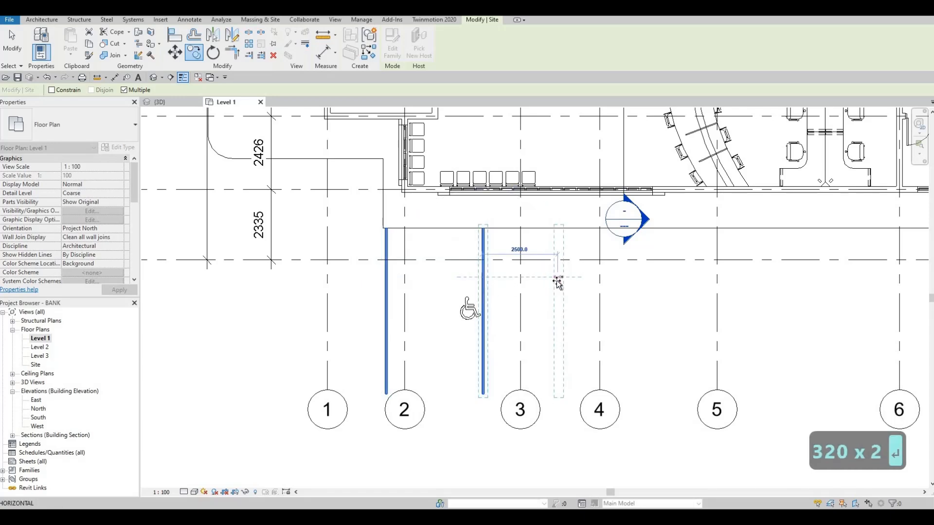
- Add three more stripe copies to the right of the 3200 mm bay at 2600 mm spacing
text(2600)
key(Return)
scroll(644, 278, down, 2)
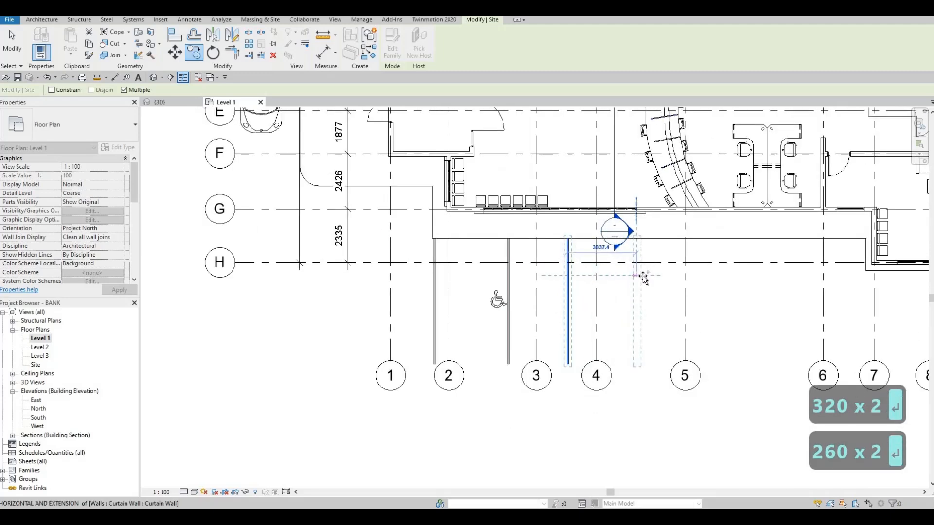
text(2600)
key(Return)
text(2600)
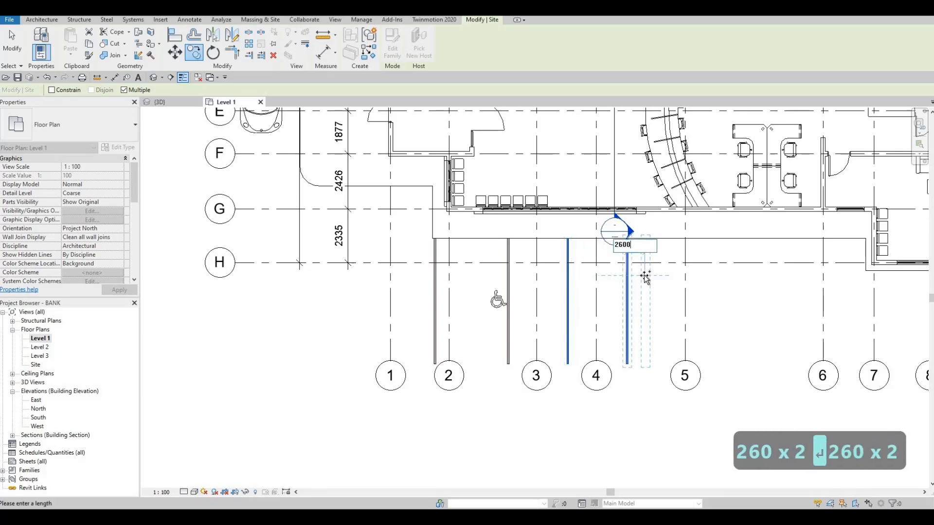
key(Return)
- Continue the stripe row with three further copies at 2600 mm spacing up to the walkway corner near grid 7
scroll(647, 275, down, 1)
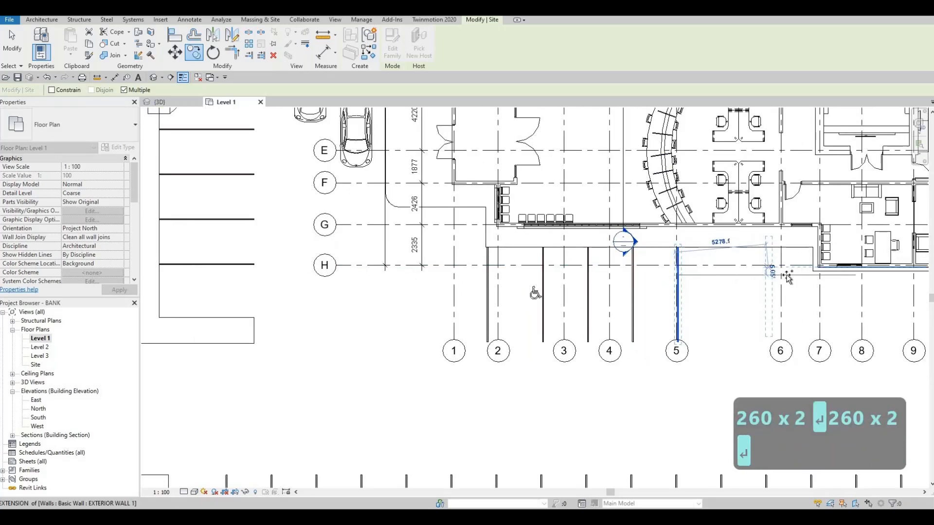
text(26)
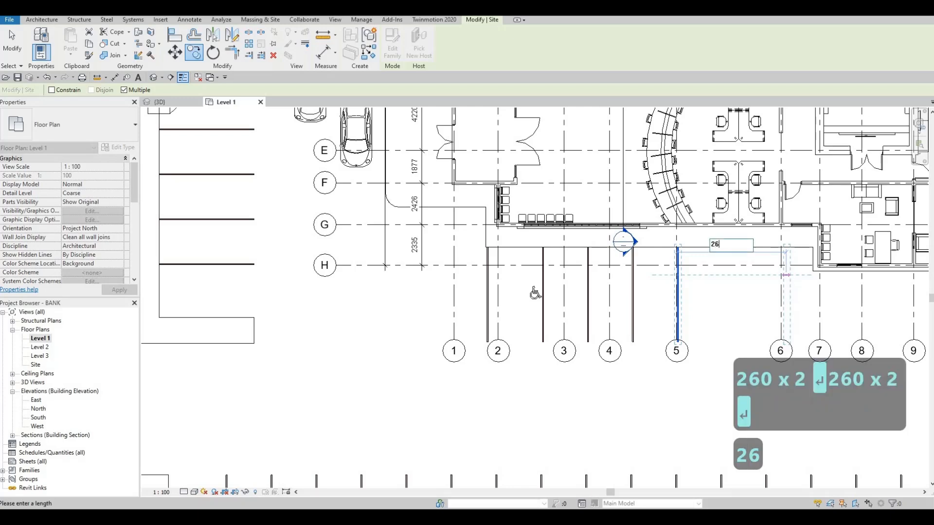
text(00)
key(Return)
text(2)
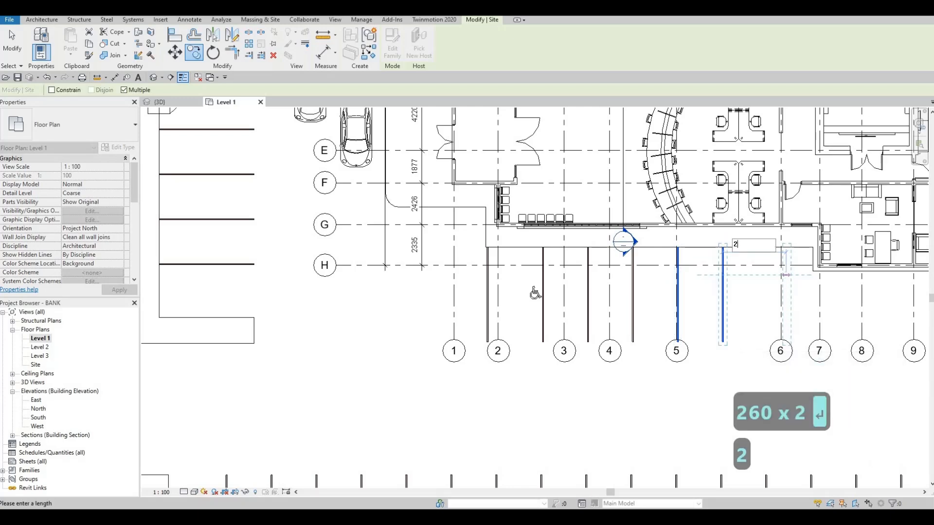
text(600)
key(Return)
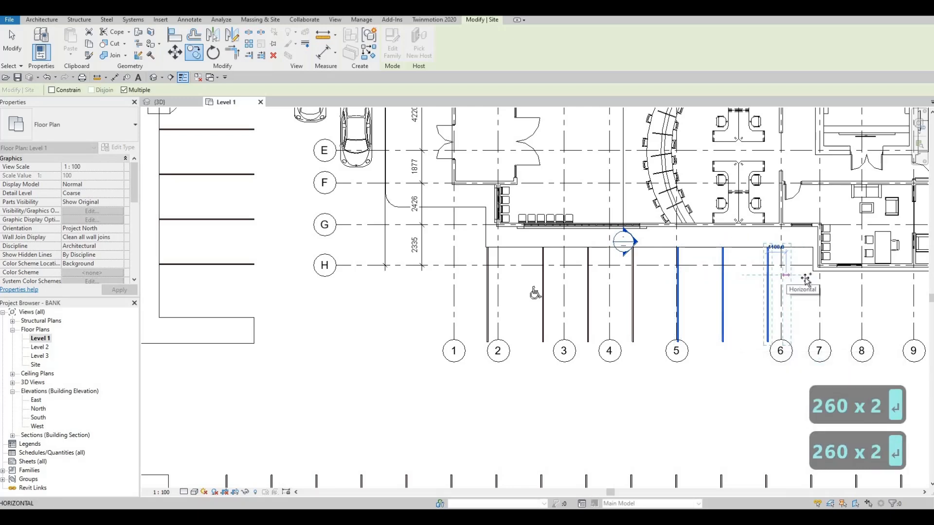
text(2600)
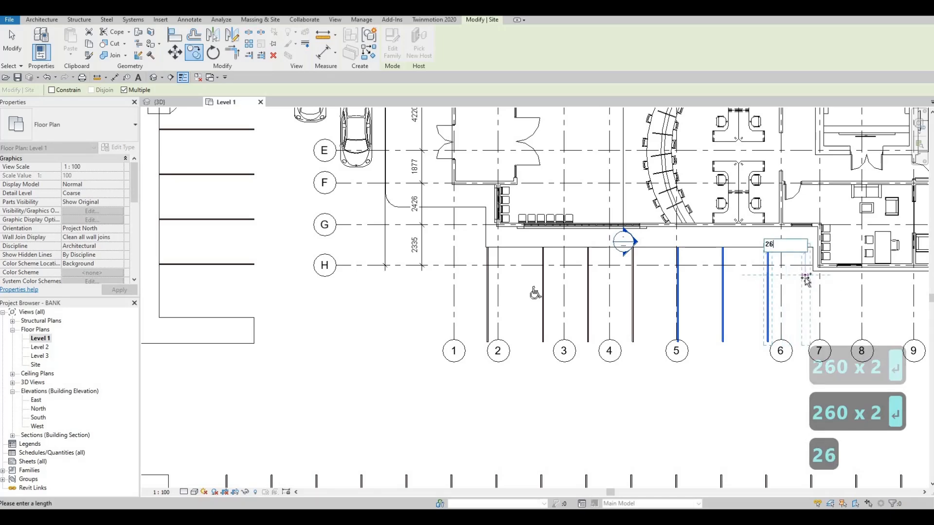
key(Escape)
scroll(809, 286, up, 1)
scroll(807, 282, up, 3)
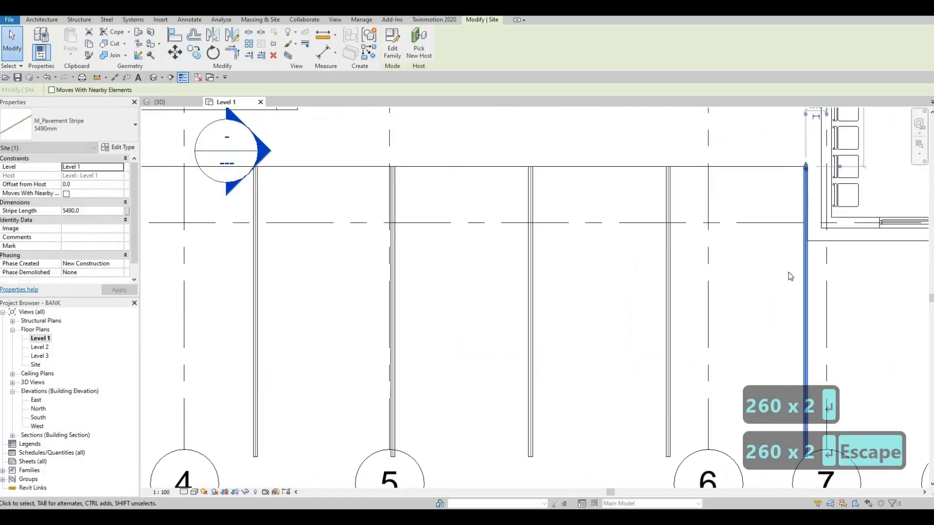
key(Escape)
scroll(793, 277, down, 3)
middle_drag(447, 273, 463, 263)
key(Escape)
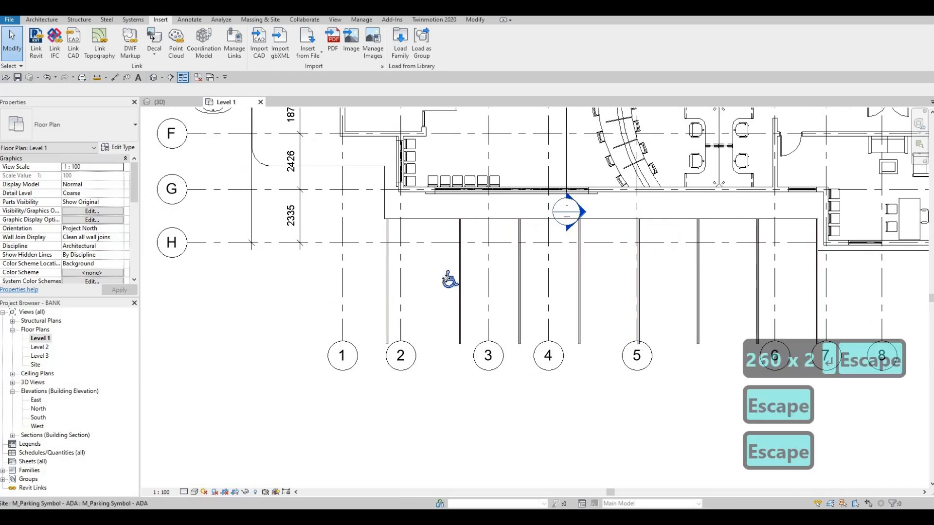
- Move the ADA parking symbol south of the building left to the middle of the 3200 mm wide bay
click(443, 277)
scroll(423, 275, up, 2)
drag(418, 275, 414, 275)
scroll(419, 272, down, 2)
key(Escape)
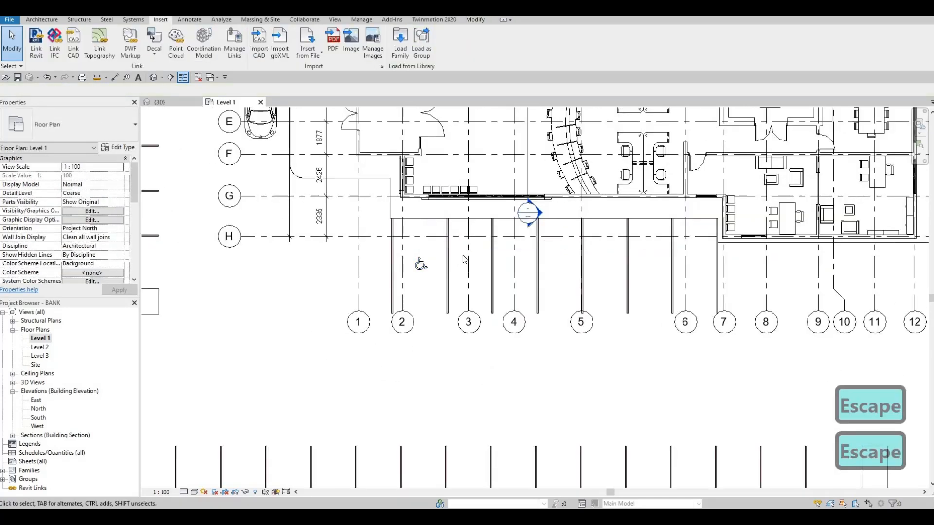
- Examine the parking rows and floors south of the building for what the layout still needs
middle_drag(472, 259, 472, 252)
scroll(498, 252, down, 2)
middle_drag(562, 278, 527, 272)
scroll(527, 272, down, 1)
mouse_move(654, 259)
middle_down()
mouse_move(563, 265)
mouse_move(591, 247)
mouse_move(656, 244)
middle_up()
key(Escape)
scroll(565, 260, up, 2)
key(Escape)
scroll(655, 244, down, 1)
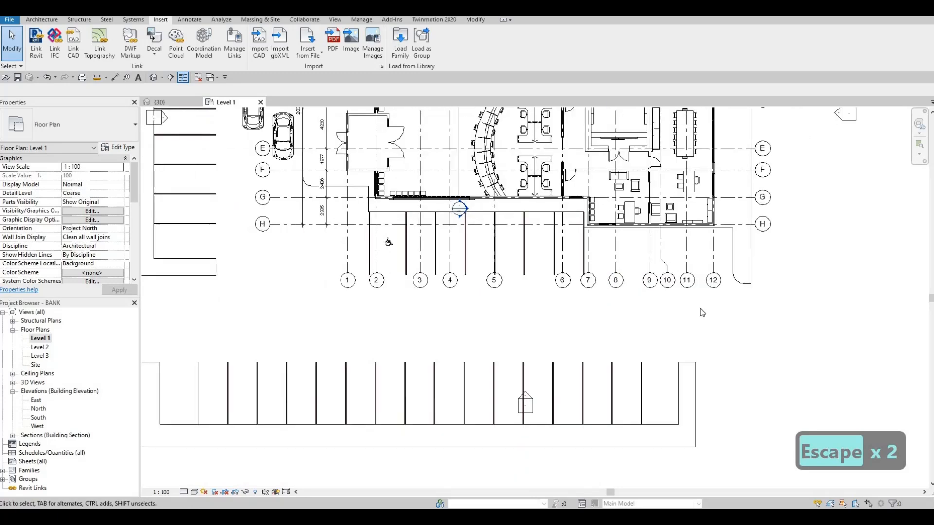
key(Escape)
scroll(702, 313, down, 1)
middle_drag(741, 302, 733, 315)
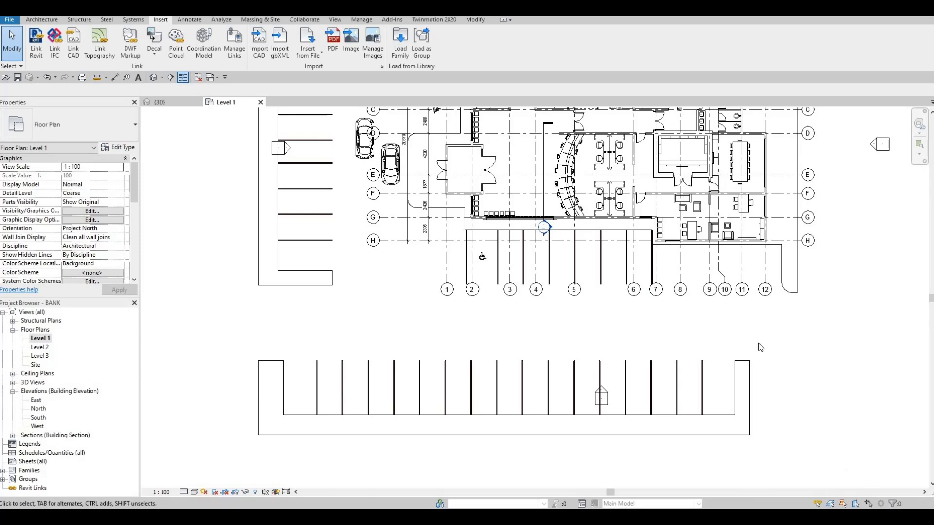
middle_drag(760, 347, 775, 347)
key(Escape)
scroll(702, 319, up, 3)
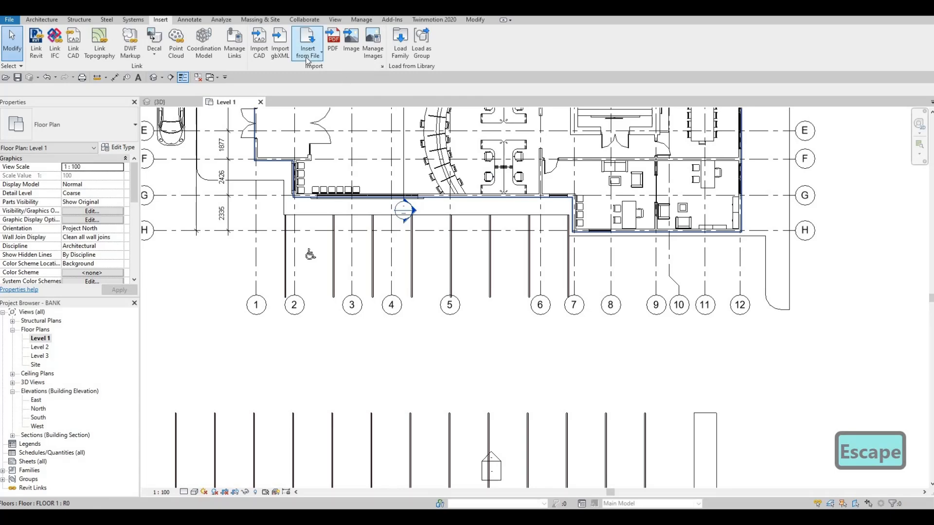
- Preview the loadable families in the Parking library folder, including curbs, direction arrows, parking islands and parking space, without loading any
click(399, 43)
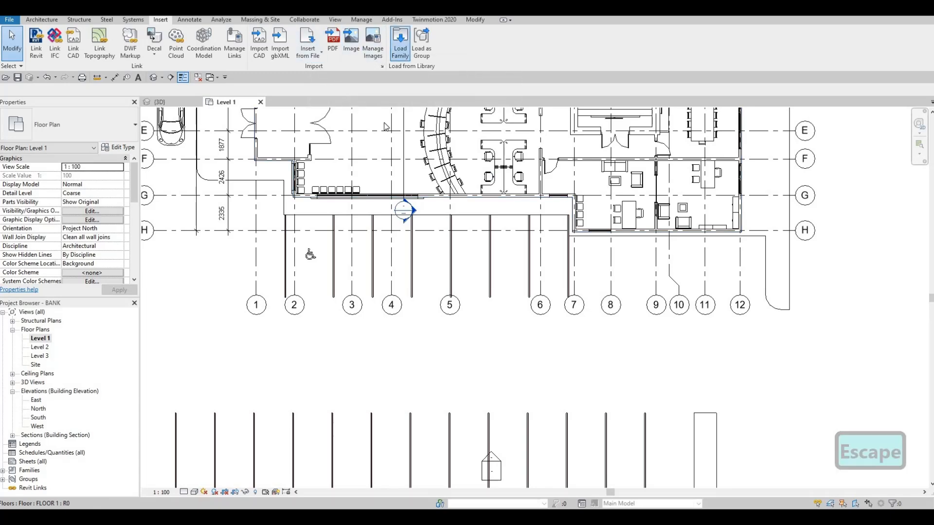
click(375, 257)
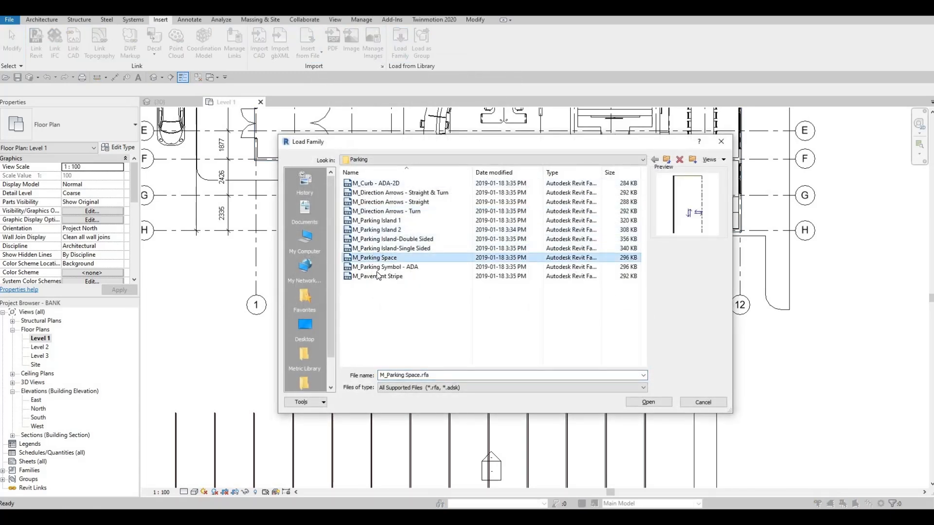
click(380, 275)
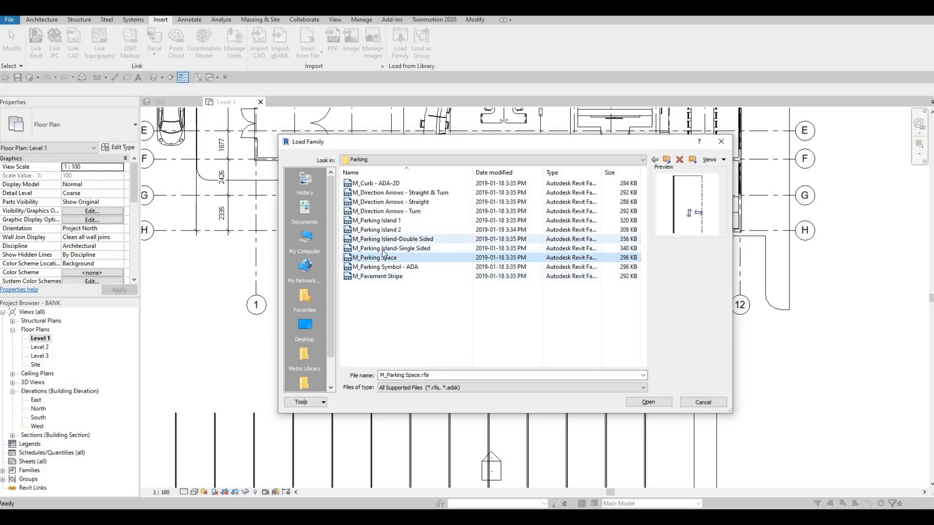
click(384, 239)
click(383, 230)
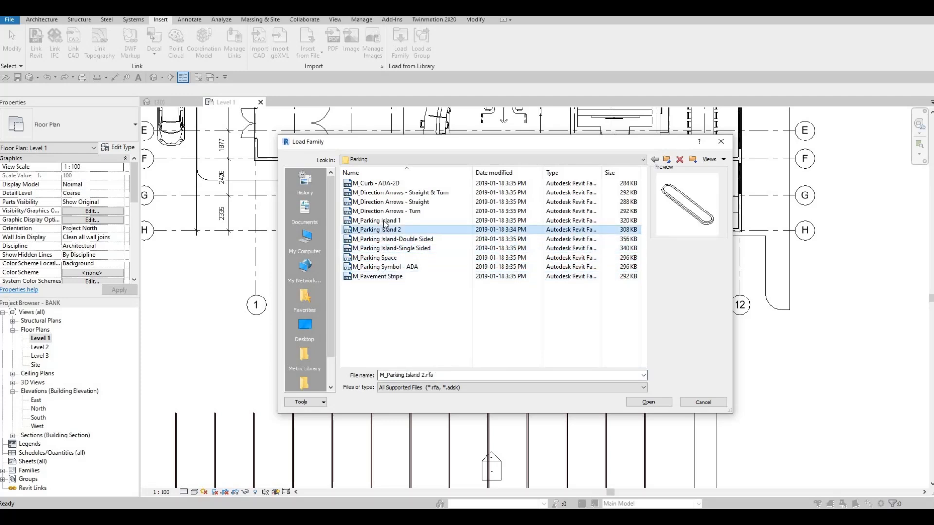
click(385, 221)
click(386, 211)
click(386, 202)
click(384, 193)
click(384, 183)
click(386, 220)
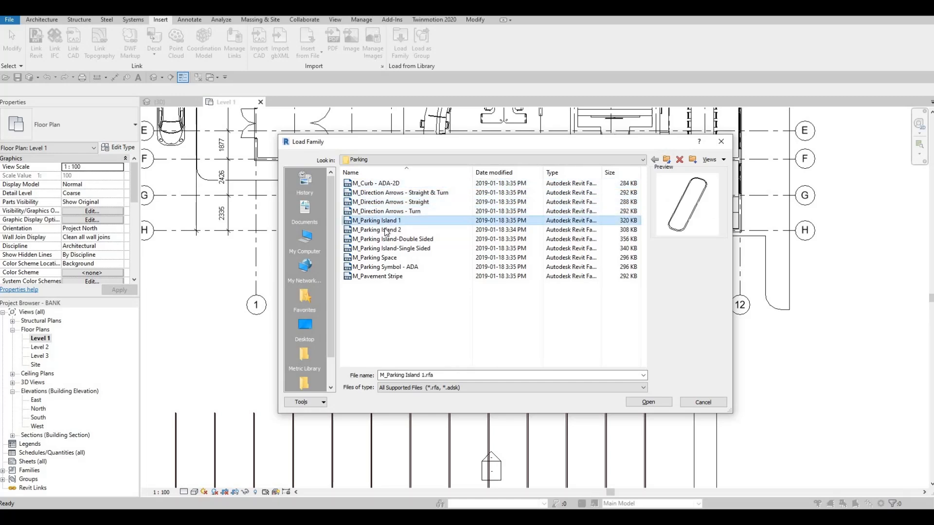
key(Down)
key(Down)
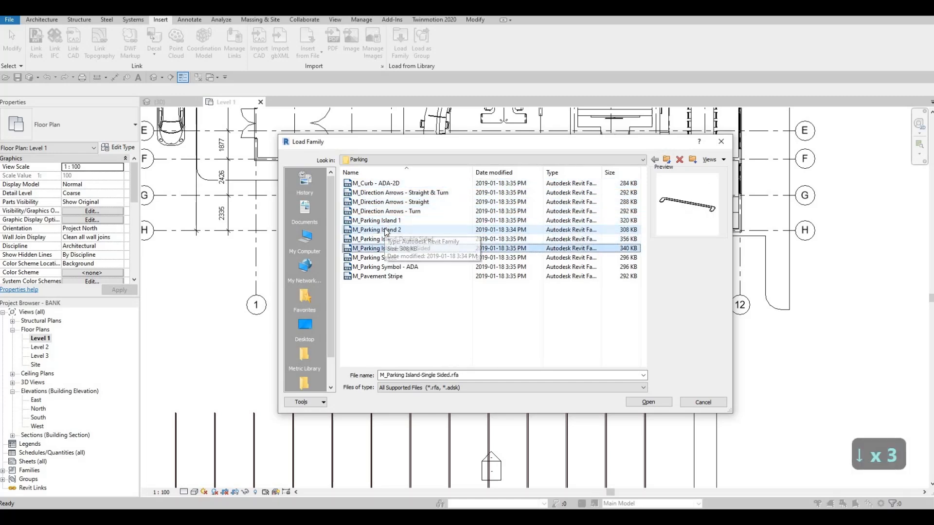
key(Down)
key(Down)
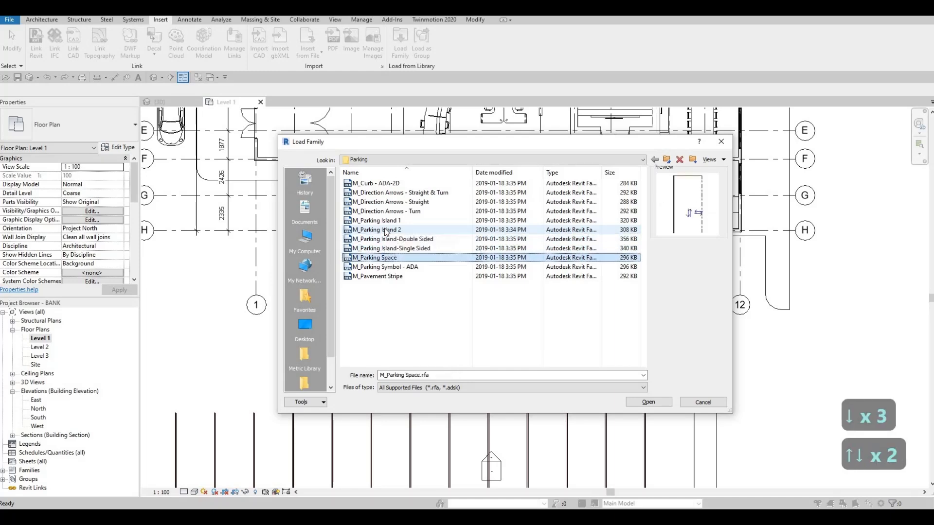
key(F1)
key(Down)
key(Up)
key(Escape)
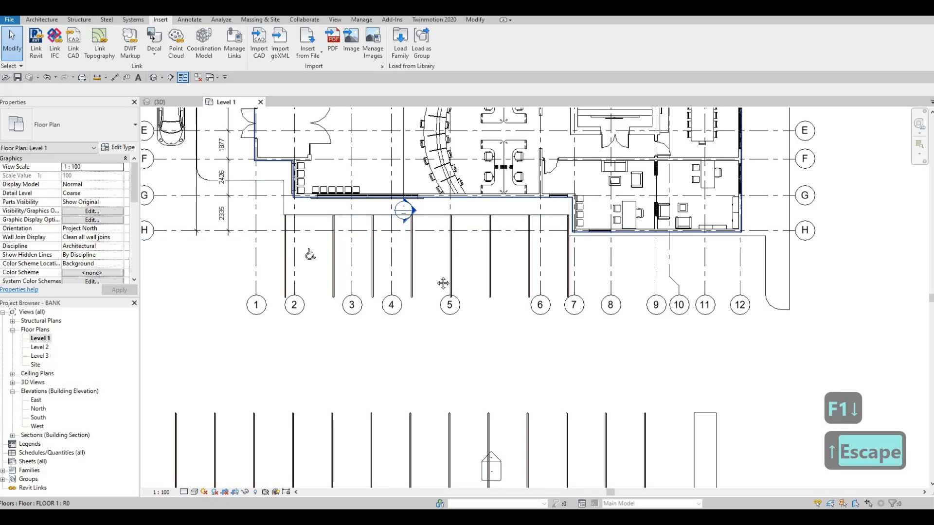
scroll(392, 178, down, 2)
key(Escape)
middle_drag(478, 281, 451, 316)
scroll(521, 268, up, 1)
middle_drag(546, 286, 651, 244)
scroll(651, 245, down, 1)
middle_drag(609, 274, 617, 246)
middle_drag(657, 220, 621, 223)
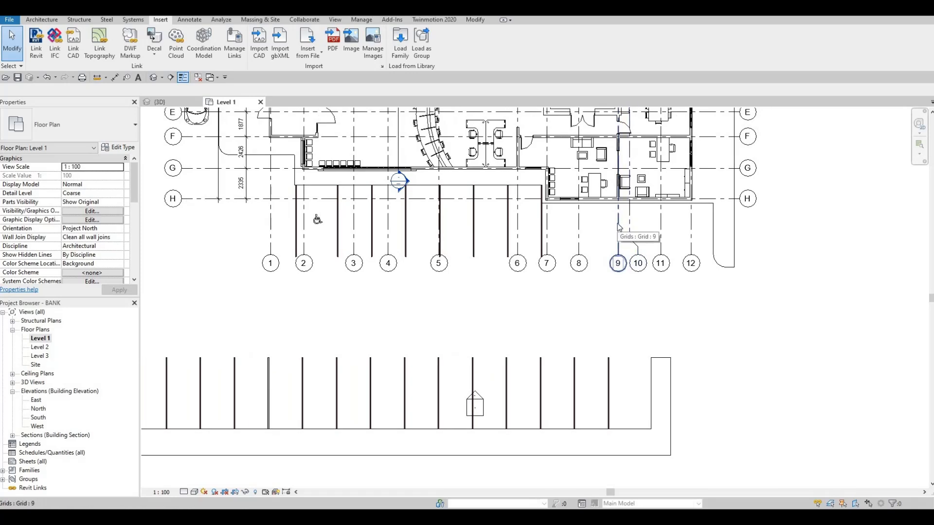
middle_drag(553, 276, 535, 281)
scroll(535, 282, down, 4)
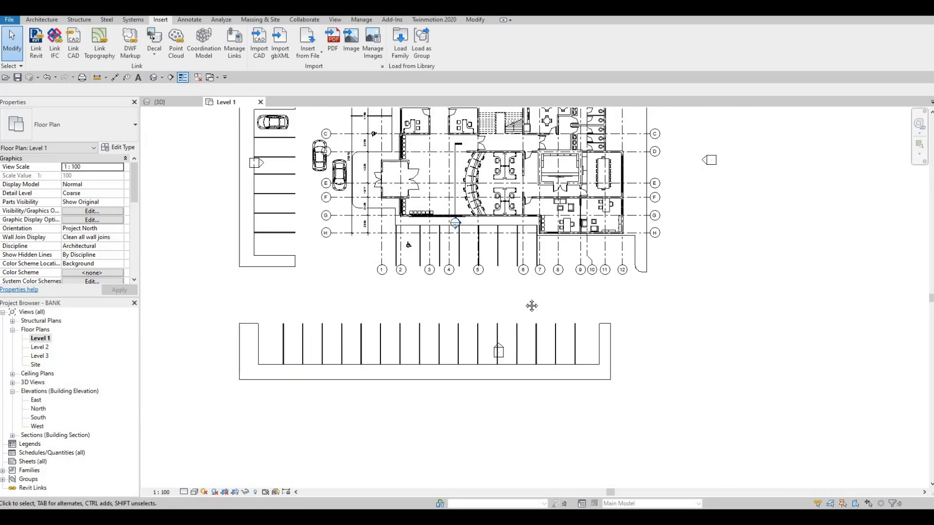
scroll(348, 197, up, 1)
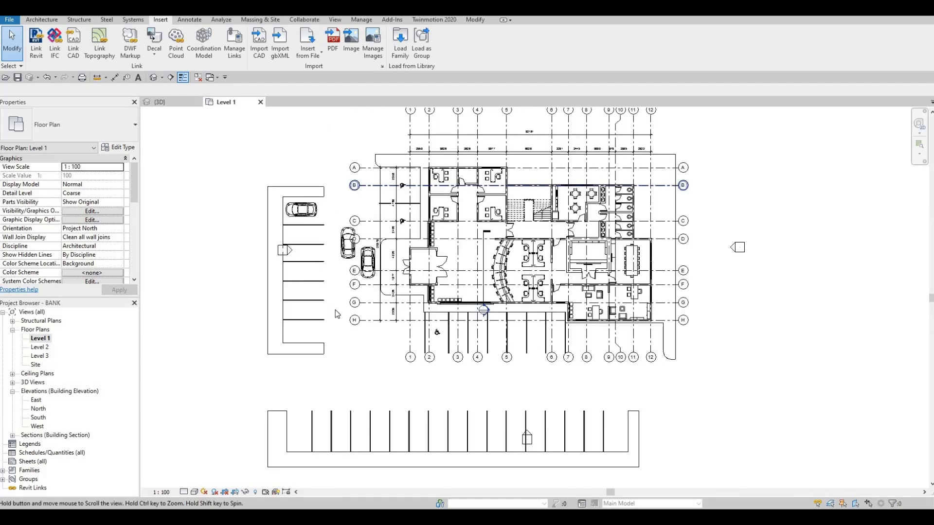
- Edit the FLOOR 4 boundary and fillet the north arm's end on the west parking area, about 700 mm at the inner corner and 800 mm at the outer
key(Escape)
click(306, 348)
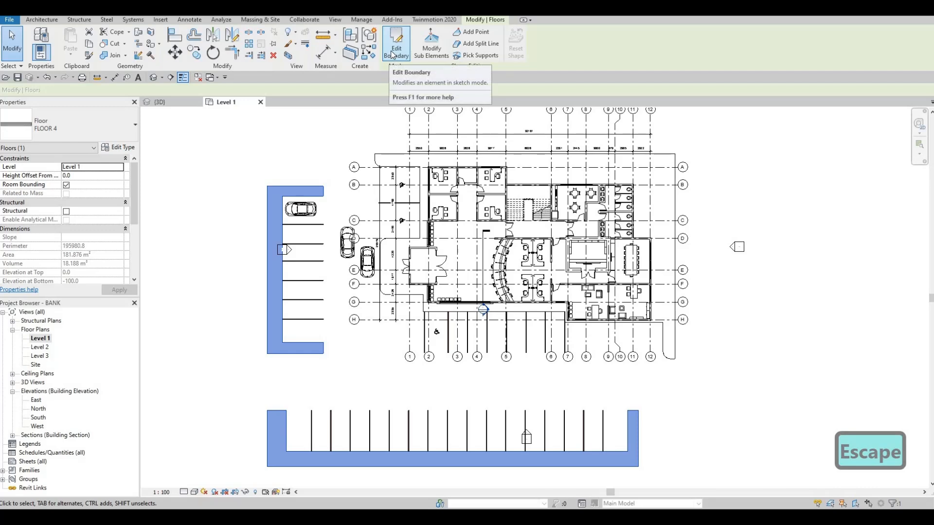
click(392, 55)
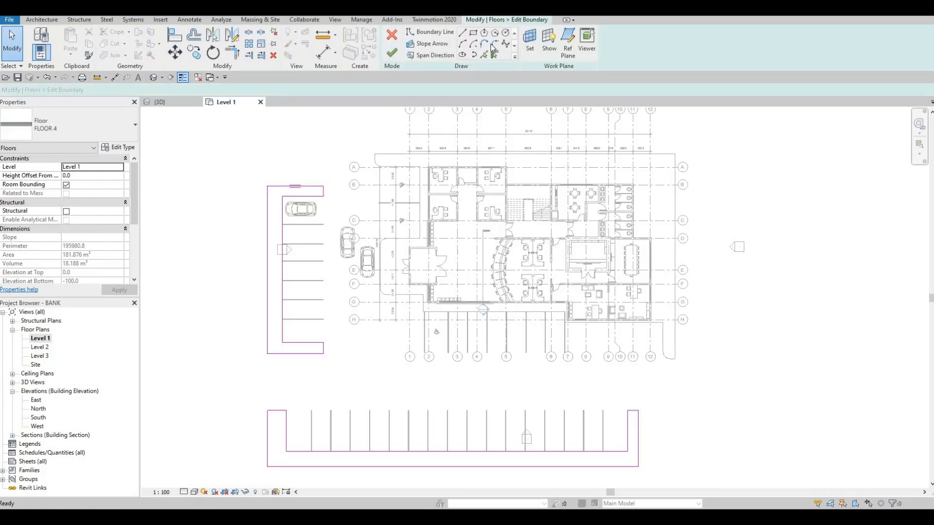
click(495, 45)
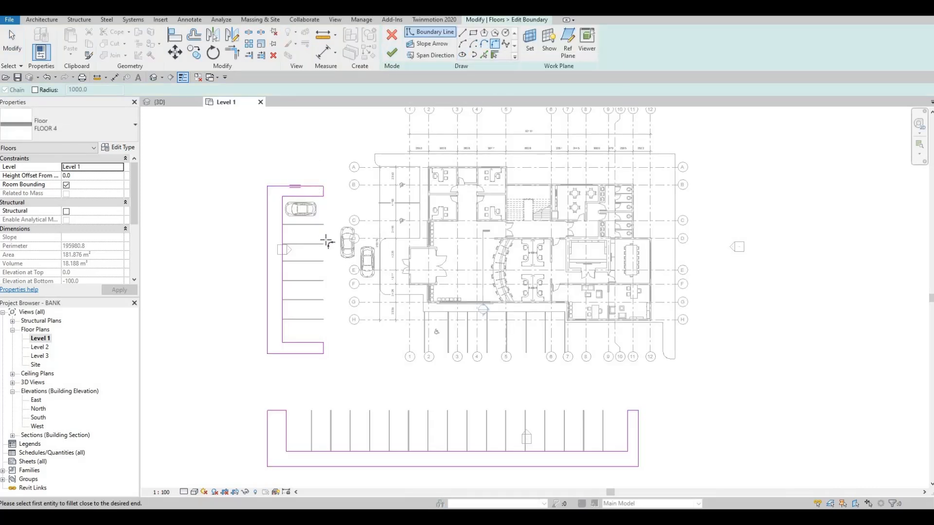
scroll(334, 254, up, 5)
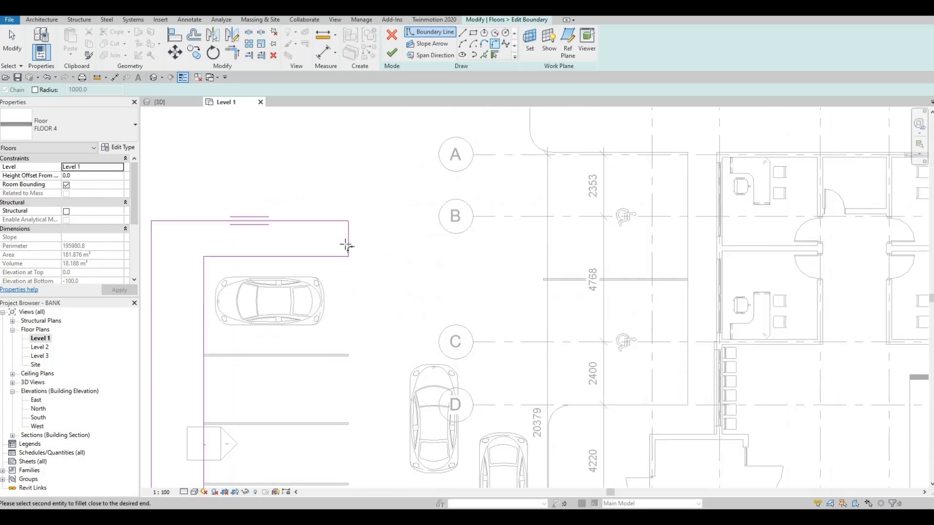
click(344, 251)
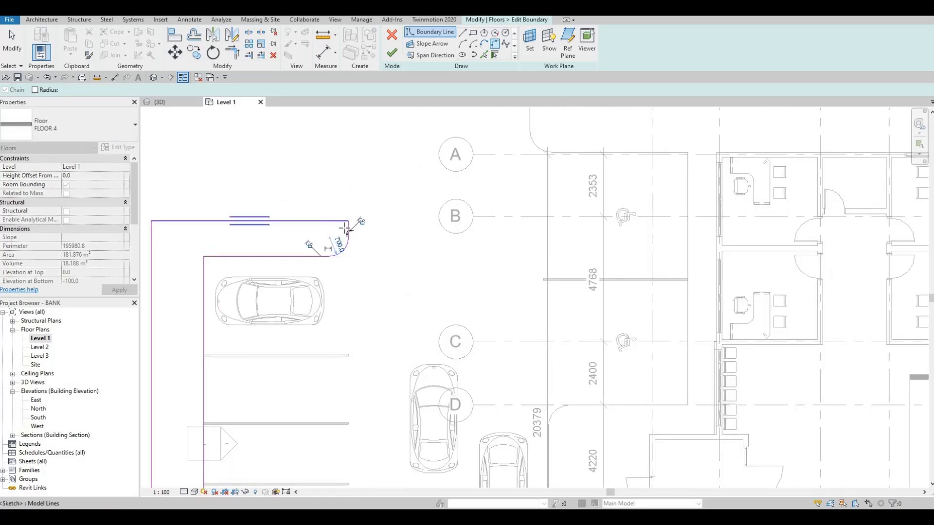
click(344, 228)
click(342, 226)
- Delete the leftover straight edge at the north arm's end and trim the two fillet arcs to each other
scroll(346, 198, down, 1)
middle_drag(343, 183, 347, 154)
scroll(347, 154, down, 1)
scroll(350, 186, up, 4)
key(Escape)
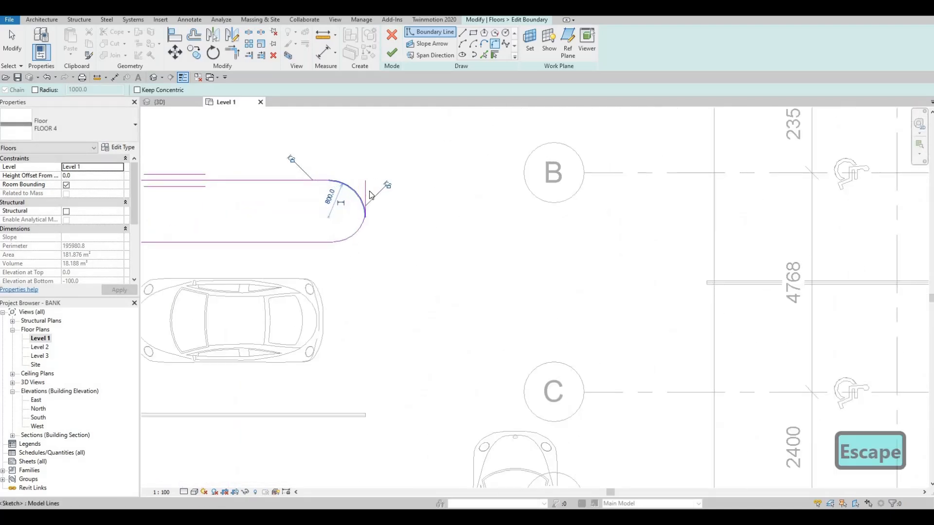
scroll(369, 195, up, 1)
key(Escape)
click(370, 195)
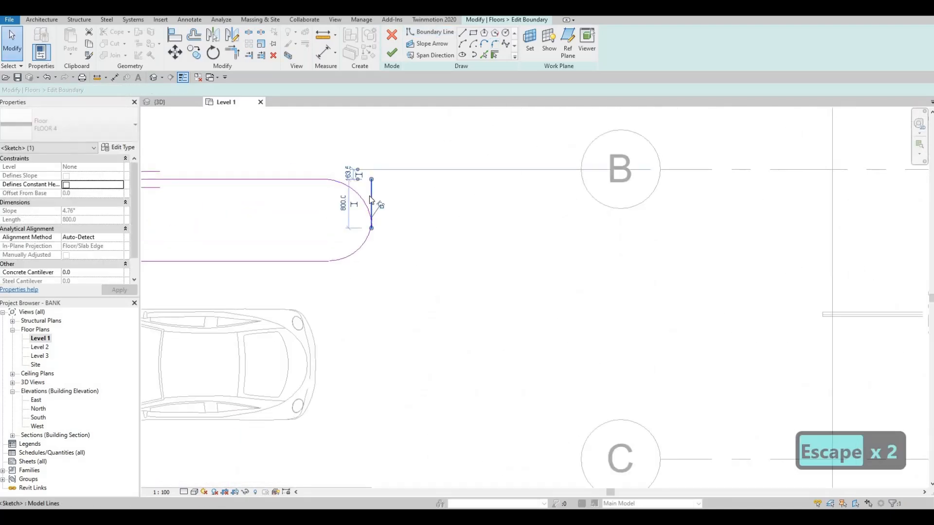
key(Delete)
scroll(372, 219, down, 1)
scroll(370, 219, up, 3)
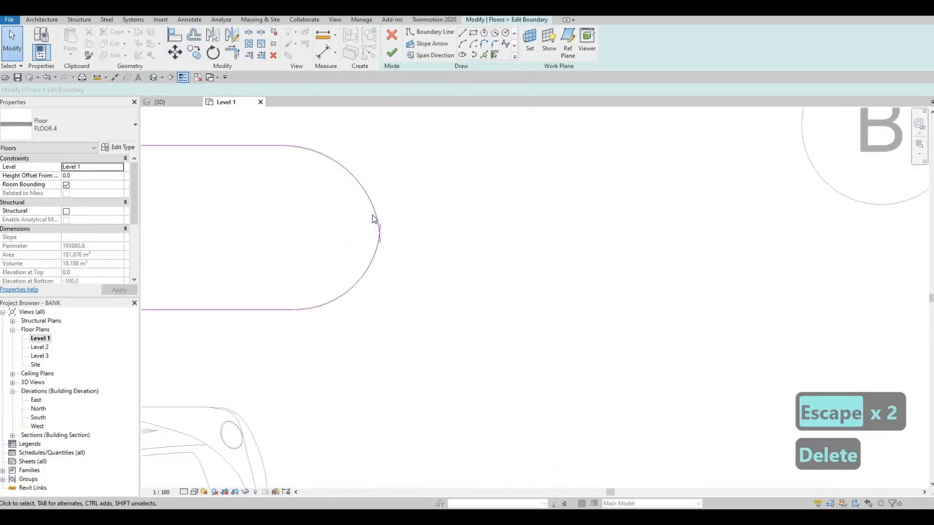
key(Escape)
key(Escape)
key(t)
key(r)
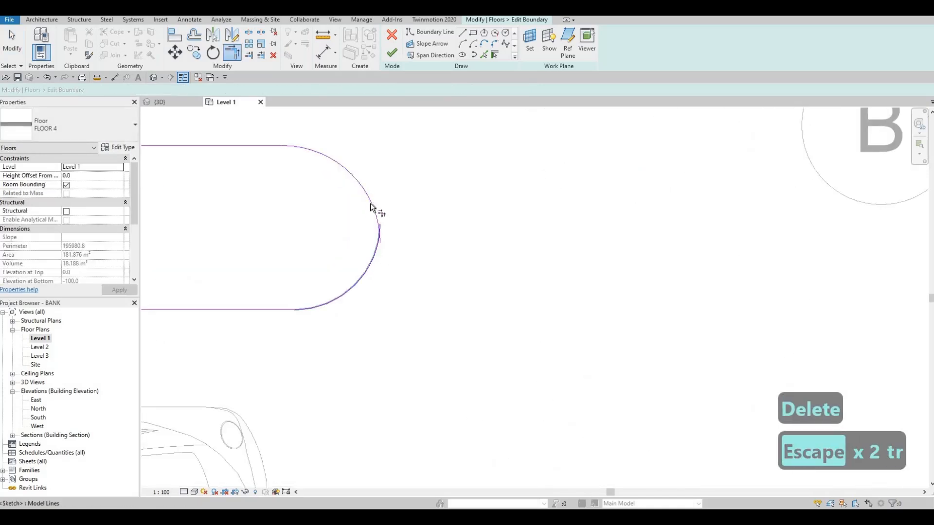
scroll(363, 180, down, 2)
key(Escape)
scroll(362, 182, down, 3)
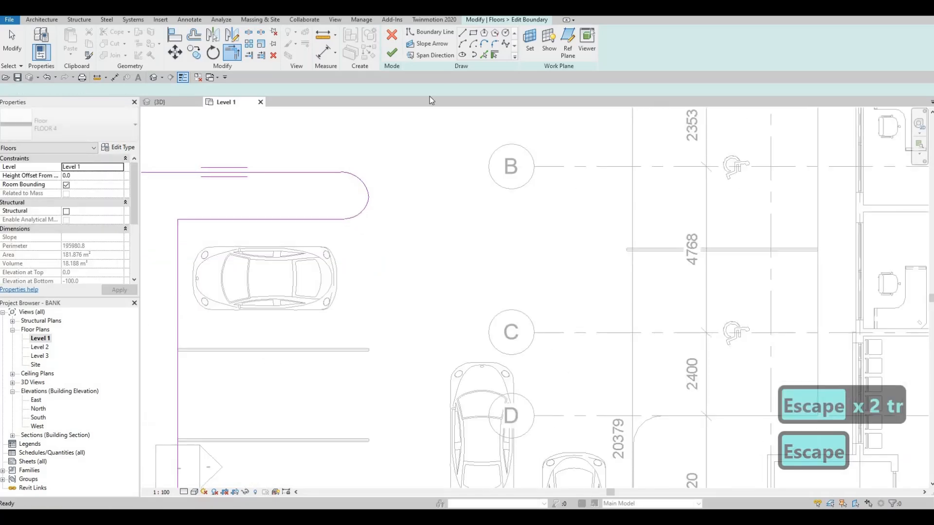
- Fillet both corners at the south arm's end of the west parking floor, with a radius of about 900 mm at the outer corner
click(495, 44)
scroll(379, 316, down, 3)
scroll(379, 343, down, 2)
scroll(233, 355, up, 5)
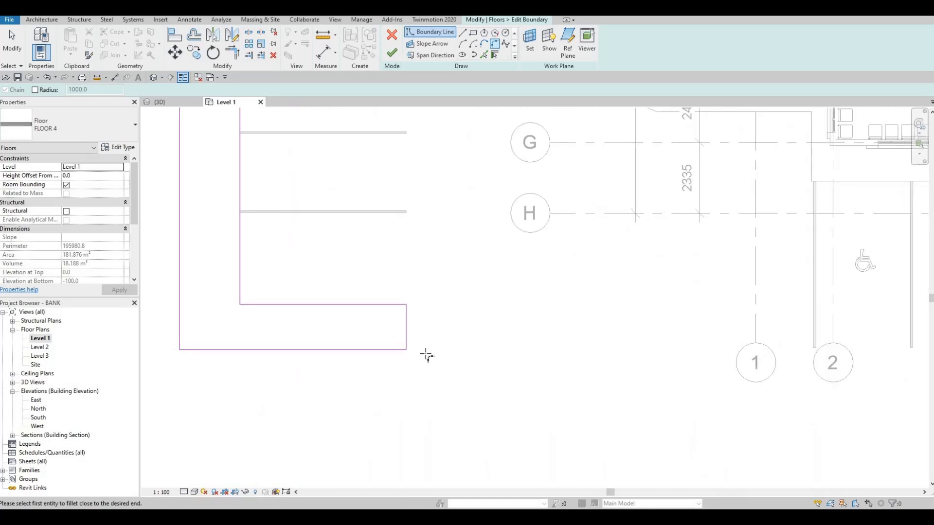
click(389, 350)
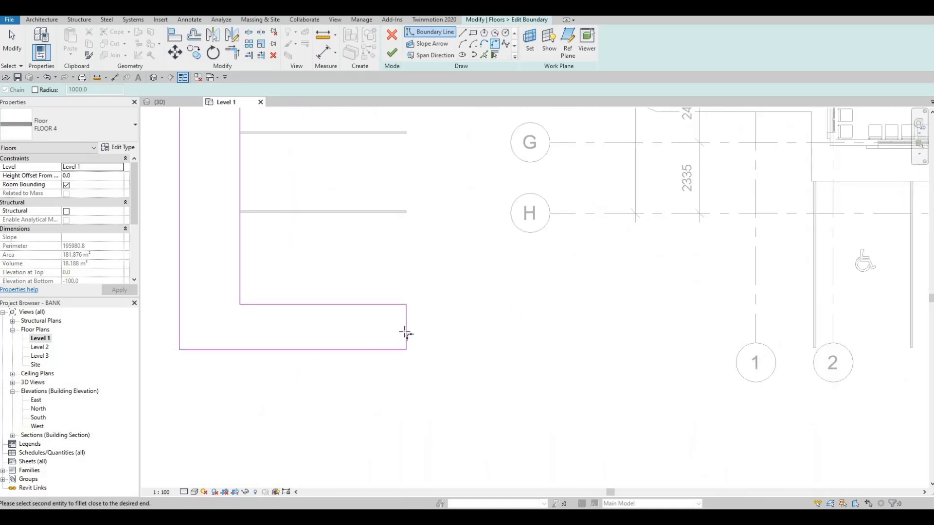
click(404, 339)
click(392, 309)
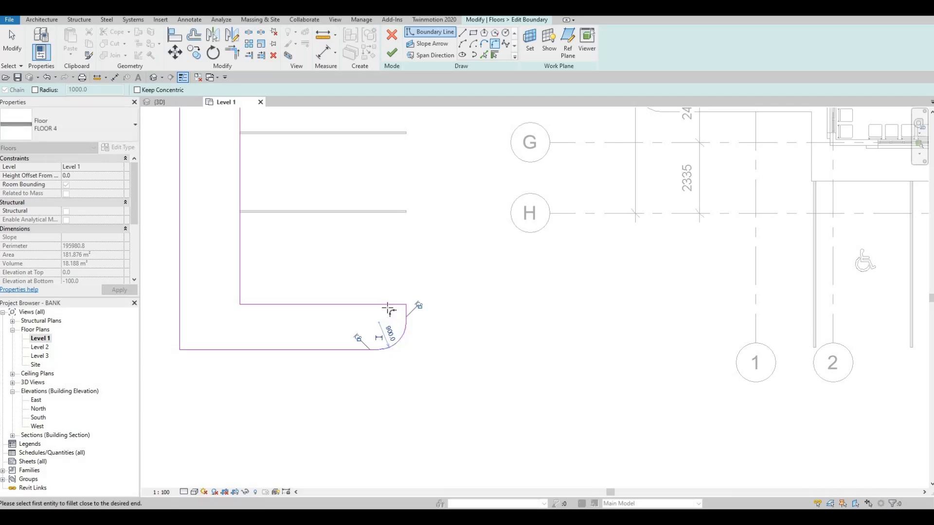
scroll(418, 314, up, 2)
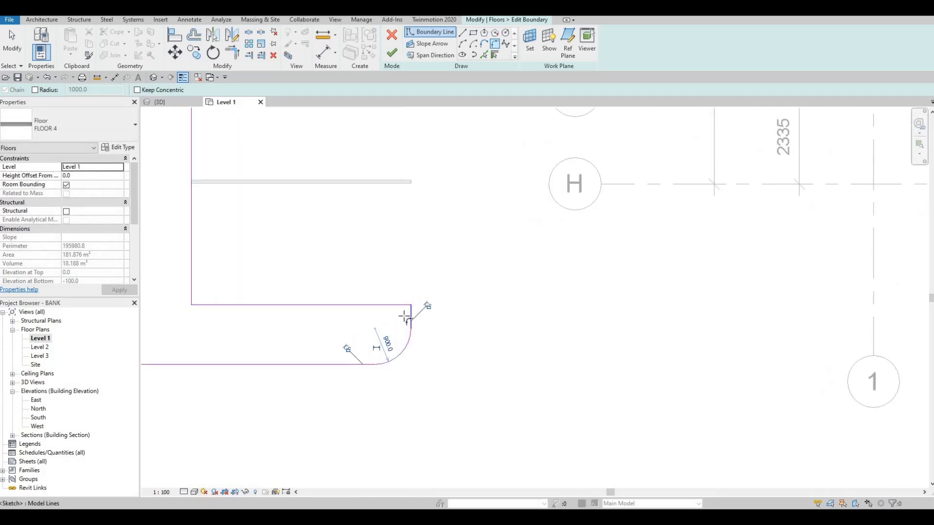
click(410, 317)
click(397, 305)
click(400, 316)
- Set the radius of the outer fillet arc at the west floor's south arm to 800 mm
scroll(397, 327, up, 2)
key(Escape)
key(Escape)
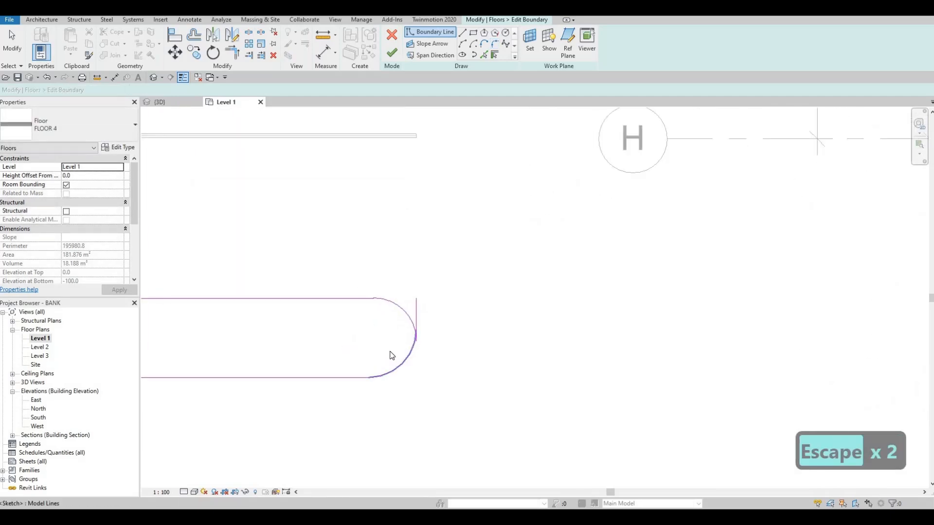
click(401, 363)
text(9)
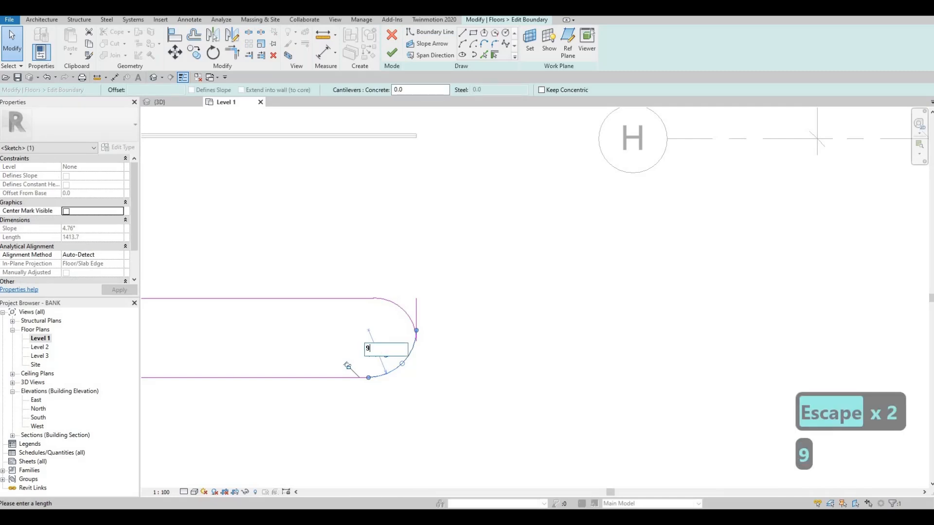
key(BackSpace)
text(800)
key(Return)
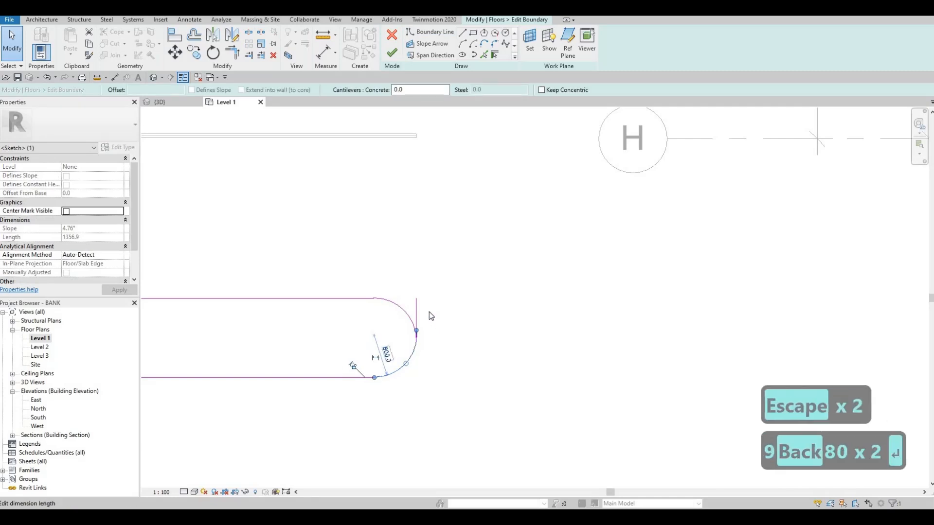
key(Escape)
key(Escape)
- Delete the leftover straight edge at the south arm's end and trim its two arcs into a continuous rounded end
click(416, 313)
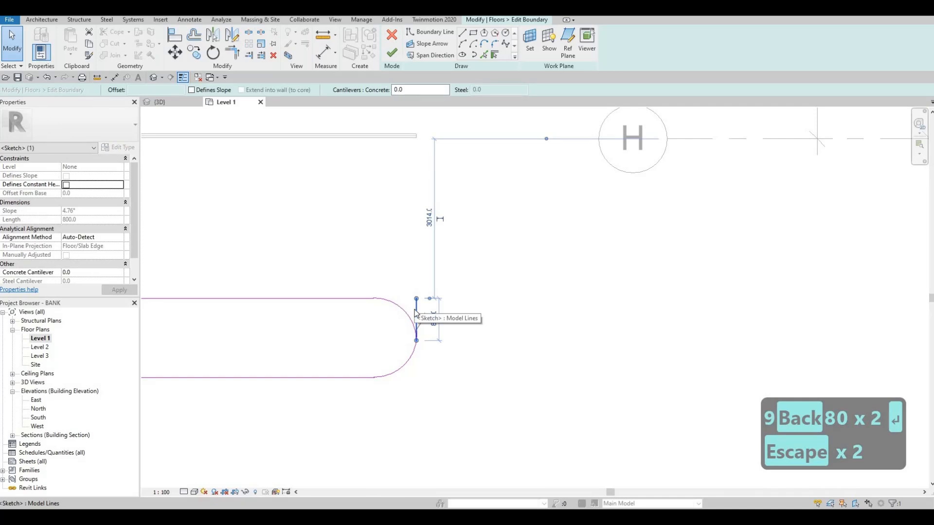
key(Delete)
key(r)
click(413, 354)
scroll(405, 292, down, 3)
middle_drag(439, 195, 445, 58)
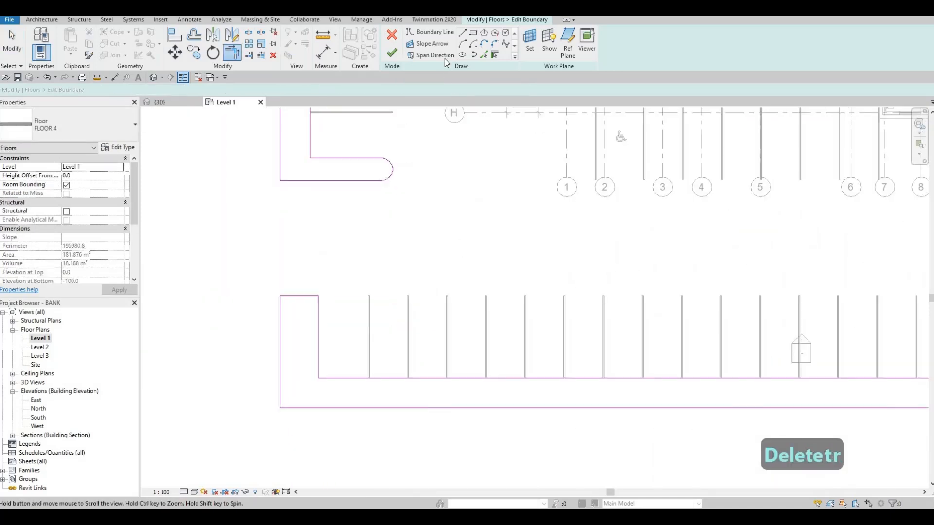
key(Escape)
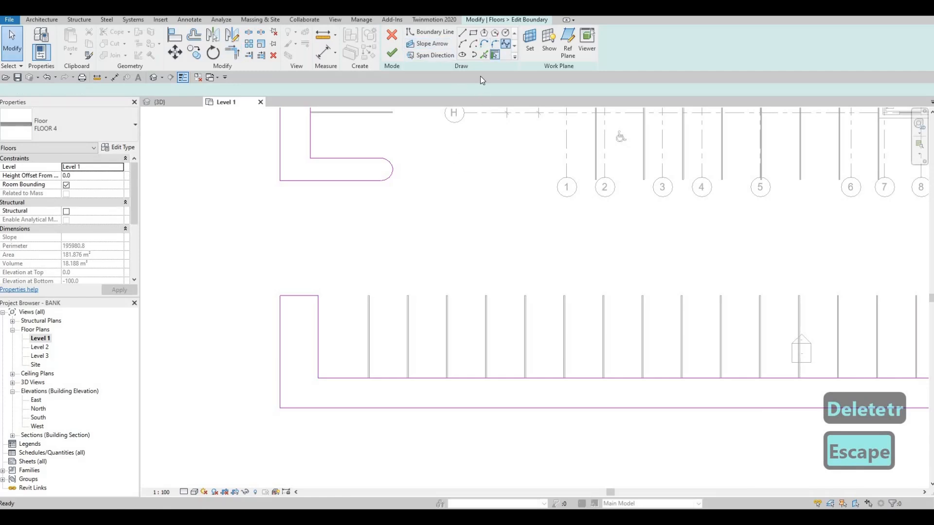
- Fillet both corners at the west arm's end of the south parking floor, with about 800 mm inner and 700 mm outer radius
click(504, 44)
scroll(323, 335, up, 1)
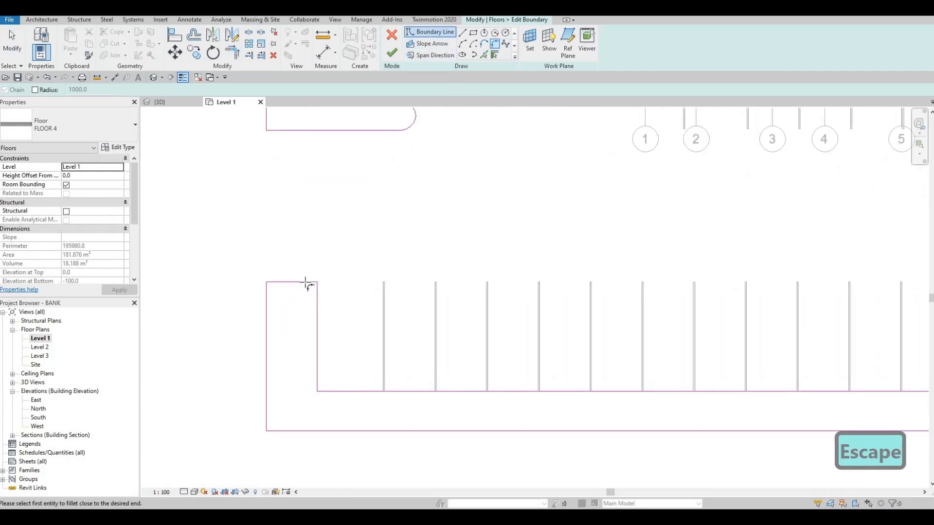
click(314, 294)
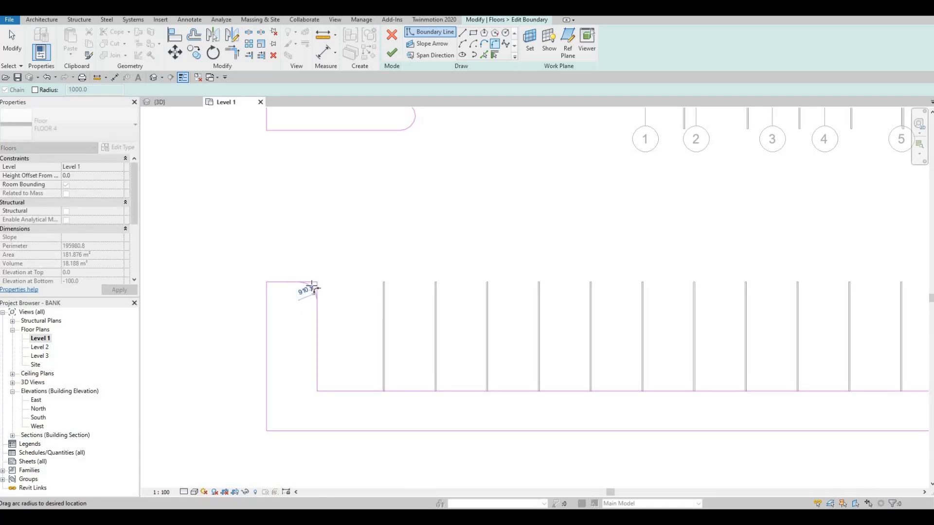
click(307, 295)
scroll(278, 284, up, 1)
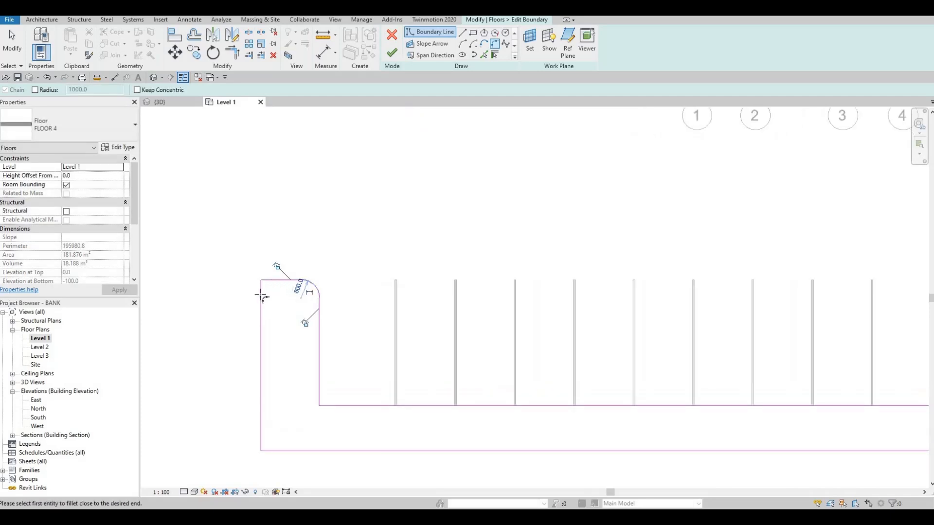
click(266, 294)
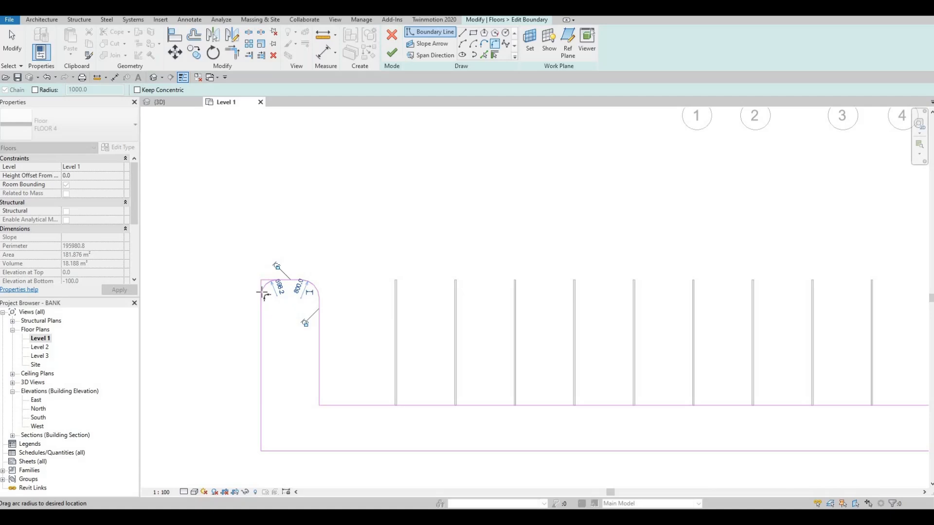
click(266, 290)
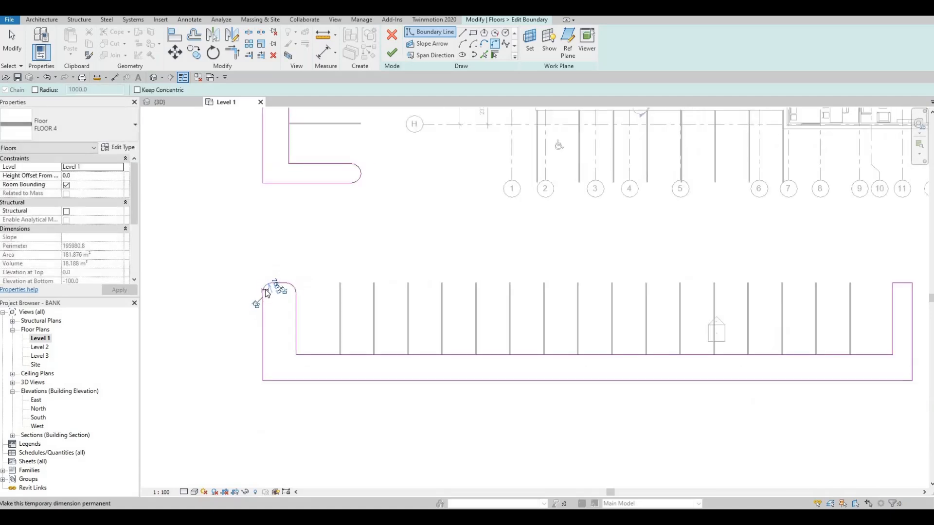
- Set the radius of the outer fillet arc at the south floor's west arm to 800 mm
key(Escape)
key(Escape)
click(284, 294)
click(253, 292)
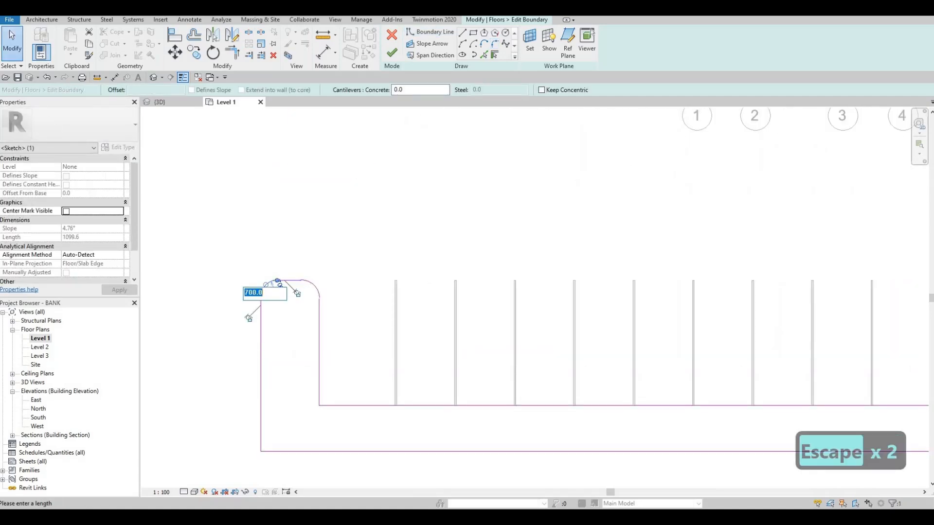
text(800)
key(Return)
key(Escape)
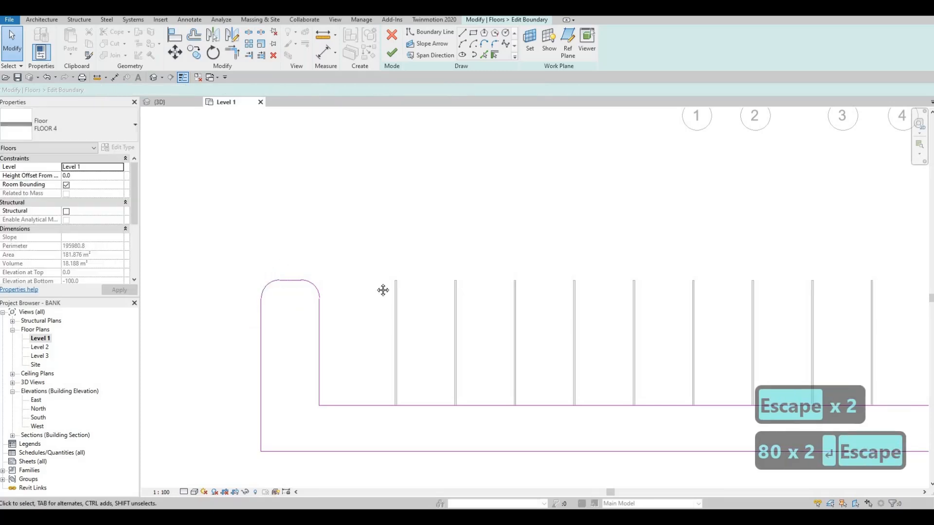
- Fillet the inner corner at the end of the south parking floor's east arm
scroll(382, 289, down, 5)
middle_drag(368, 121, 329, 141)
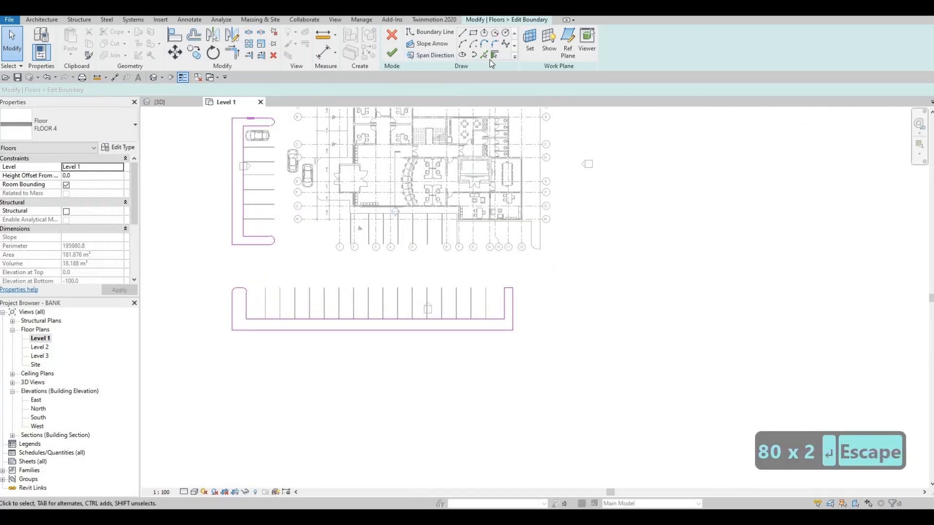
click(484, 43)
scroll(514, 308, up, 5)
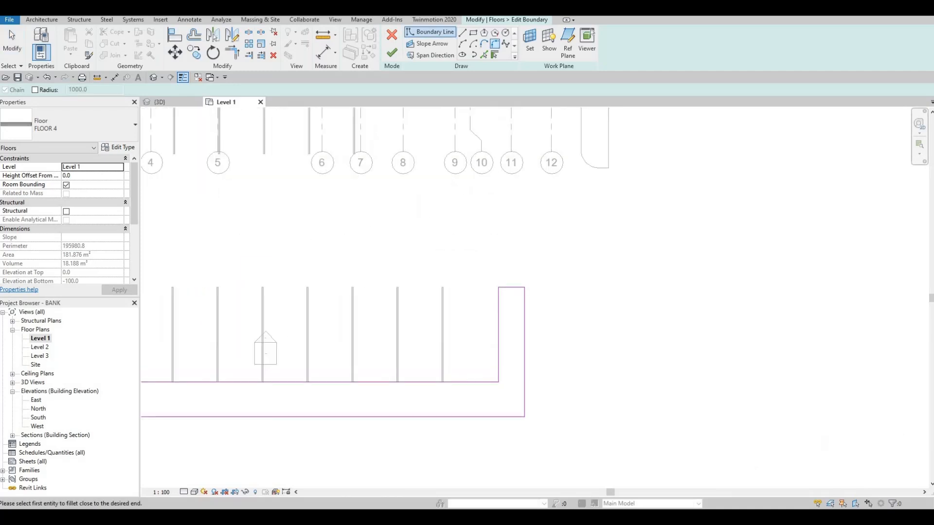
click(501, 299)
click(522, 305)
key(Escape)
key(Escape)
- Move the outer edge of the south floor's east arm outward to make the arm 2500 mm wide
click(523, 311)
mouse_move(539, 310)
mouse_down()
mouse_move(542, 291)
mouse_move(542, 316)
mouse_up()
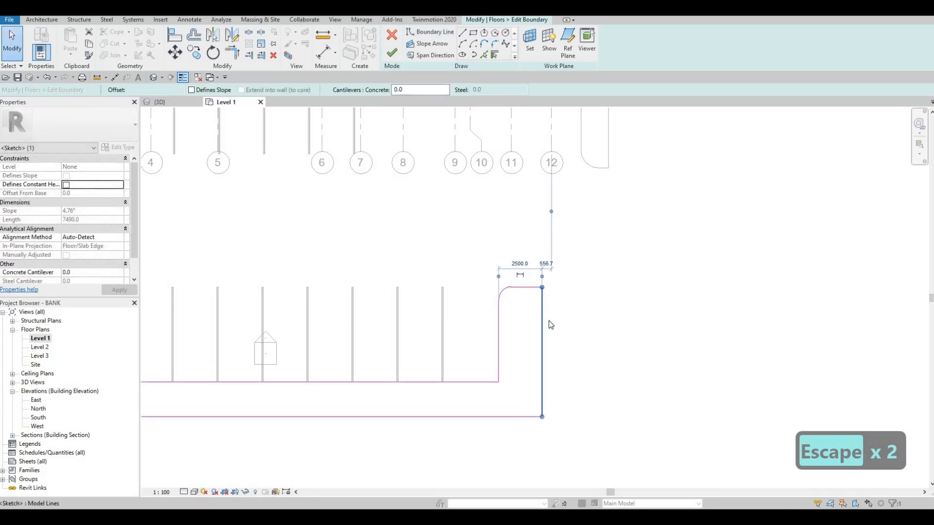
key(Escape)
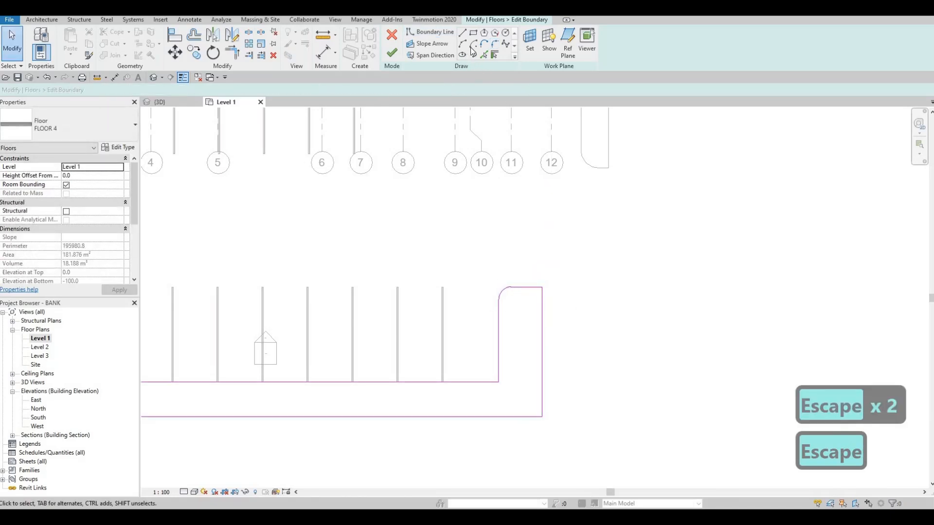
- Fillet the outer corner at the end of the south floor's east arm with a radius of about 900 mm
click(495, 45)
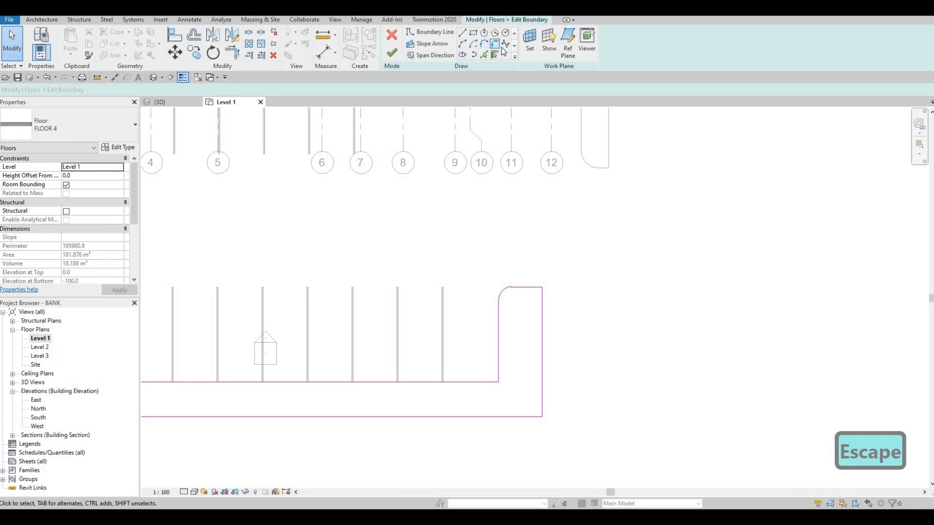
click(537, 302)
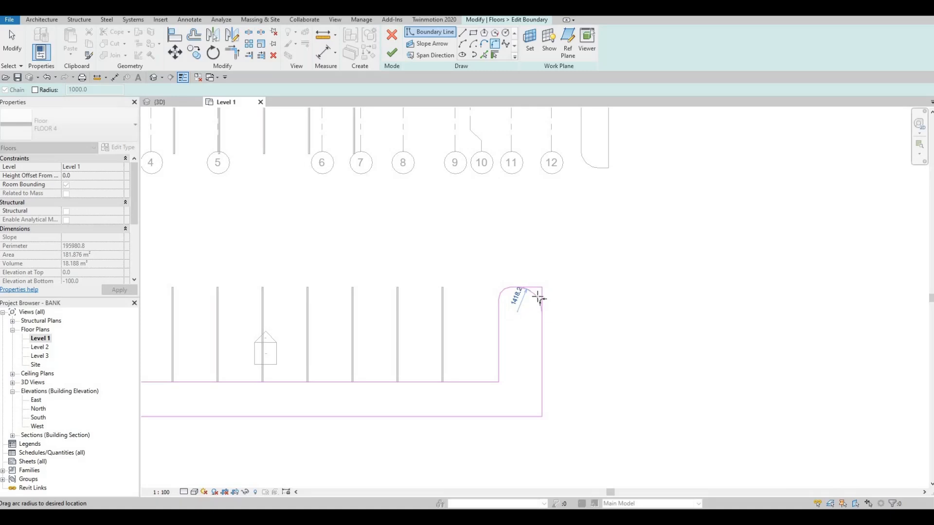
text(0)
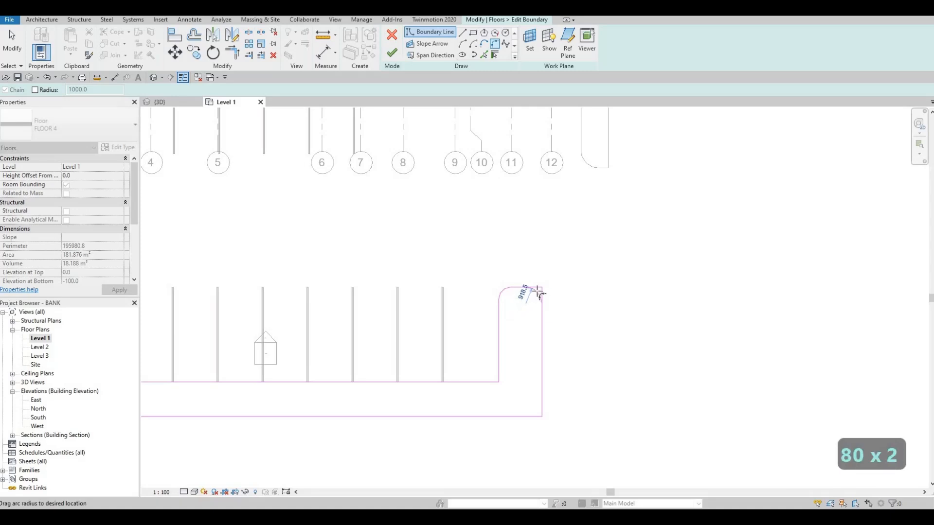
click(539, 294)
key(Escape)
key(Escape)
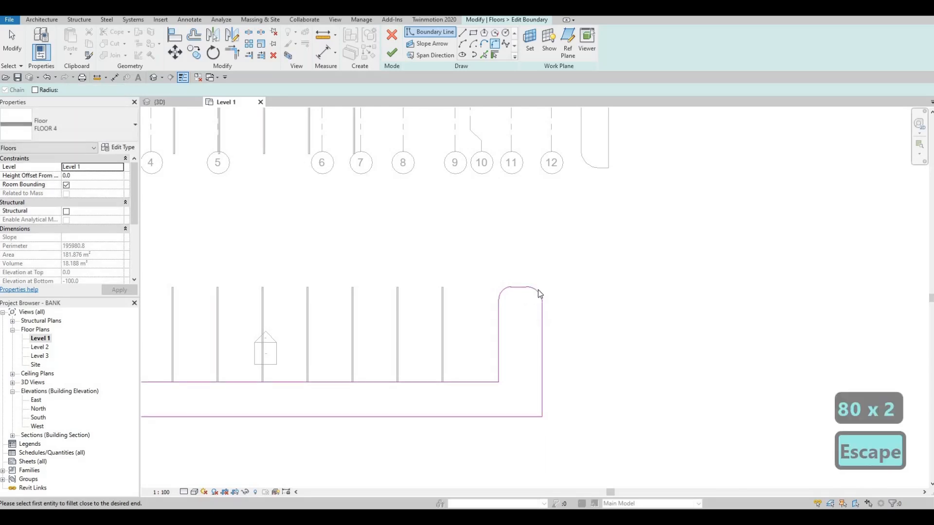
- Set the radius of the outer fillet arc at the south floor's east arm to 800 mm
scroll(530, 292, up, 2)
click(521, 294)
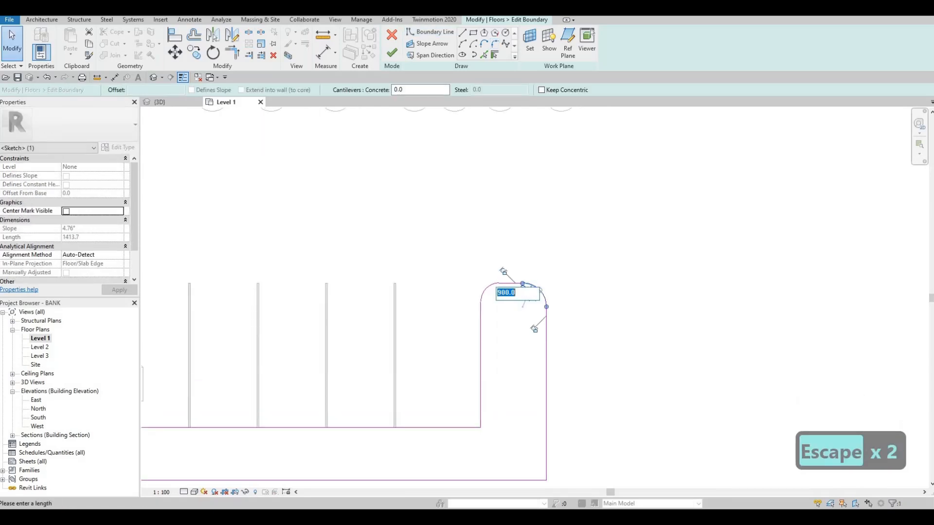
text(800)
key(Return)
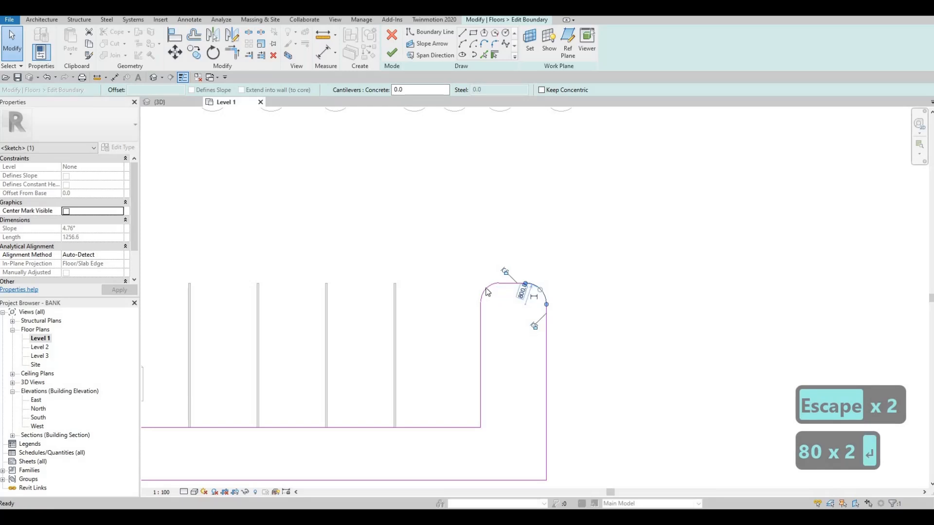
key(Escape)
key(Escape)
- Set the radius of the inner fillet arc at the south floor's east arm to 800 mm
click(493, 292)
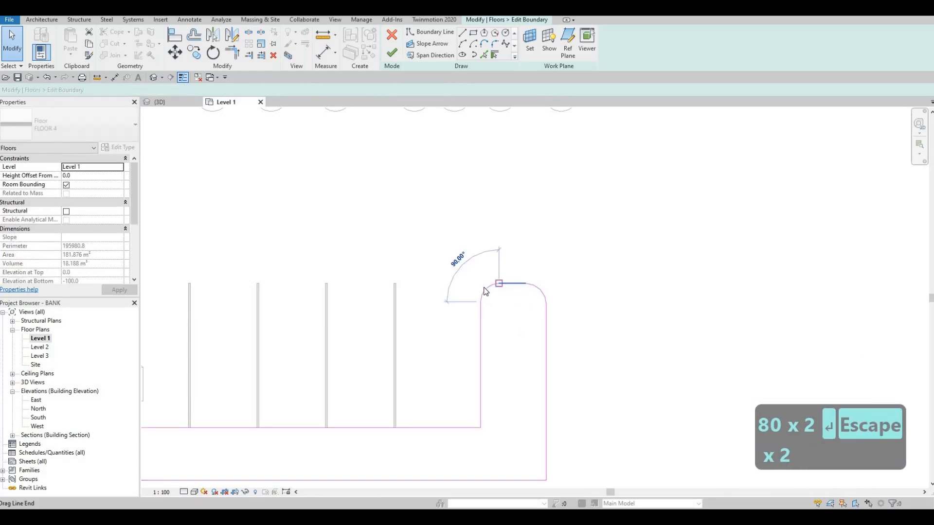
key(Escape)
key(Escape)
scroll(486, 288, up, 2)
click(509, 292)
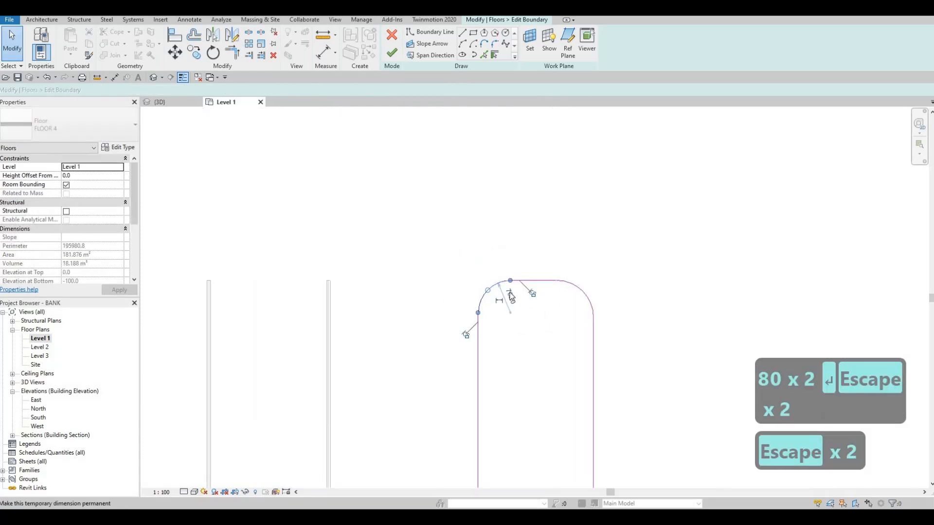
click(509, 293)
text(800)
key(Return)
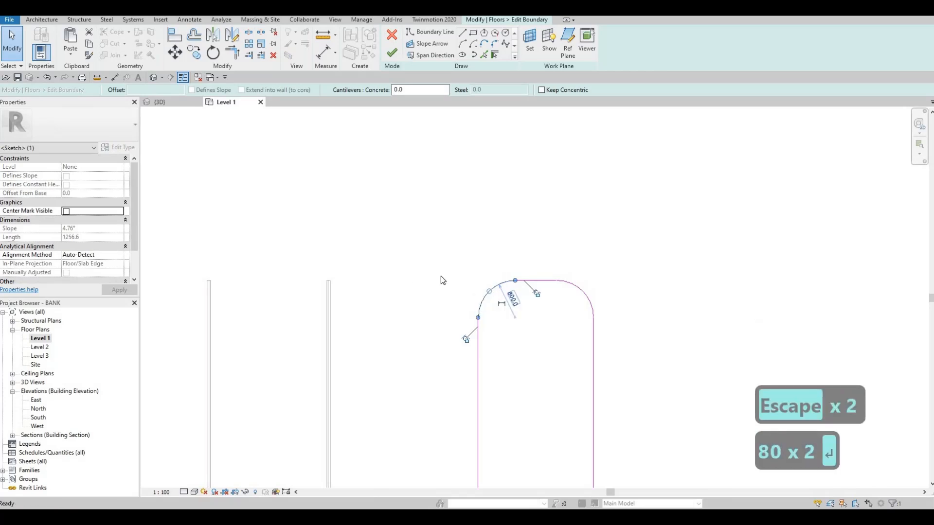
key(Escape)
key(Escape)
- Sketch a long, narrow rectangular opening inside the south floor's base strip, ending flush with the inner edge of its east arm
scroll(441, 276, down, 2)
scroll(589, 320, down, 5)
middle_drag(506, 312, 614, 318)
middle_drag(279, 401, 391, 392)
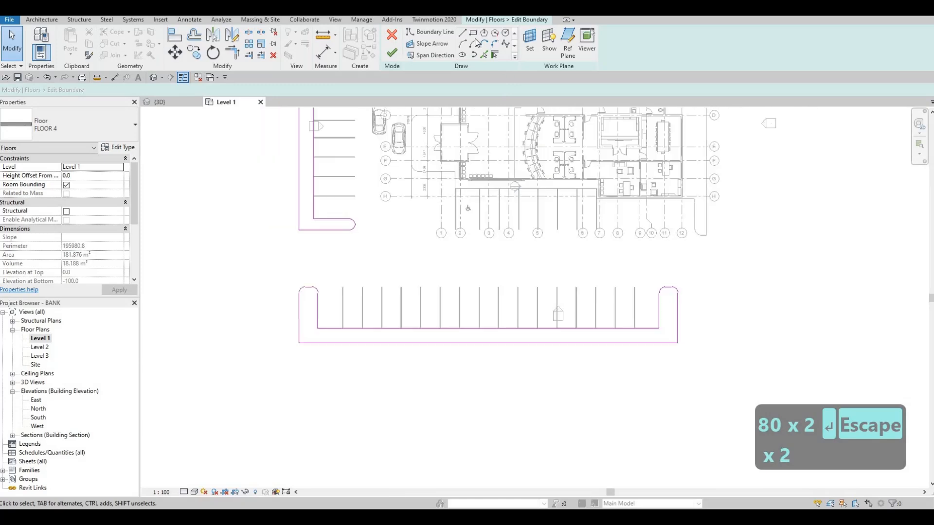
scroll(322, 367, up, 3)
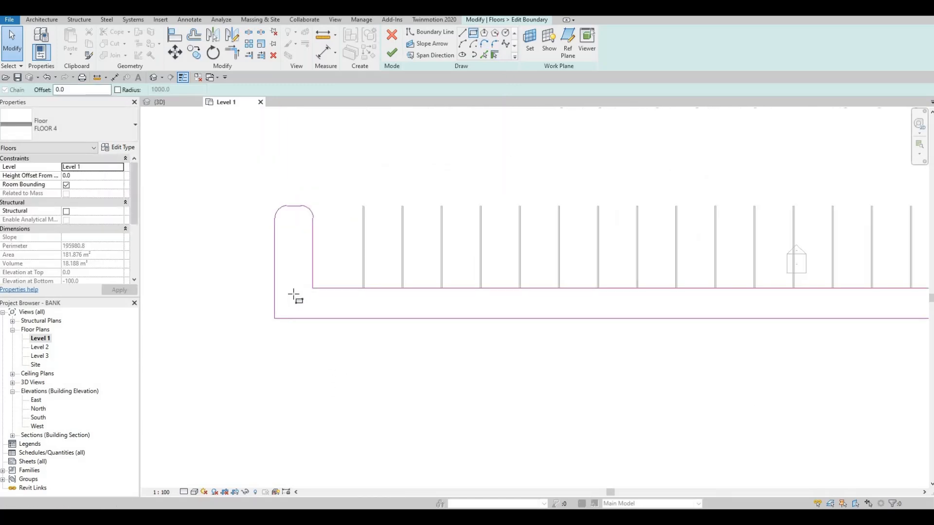
click(422, 309)
scroll(428, 306, down, 1)
middle_drag(734, 321, 584, 319)
scroll(715, 307, up, 1)
click(708, 306)
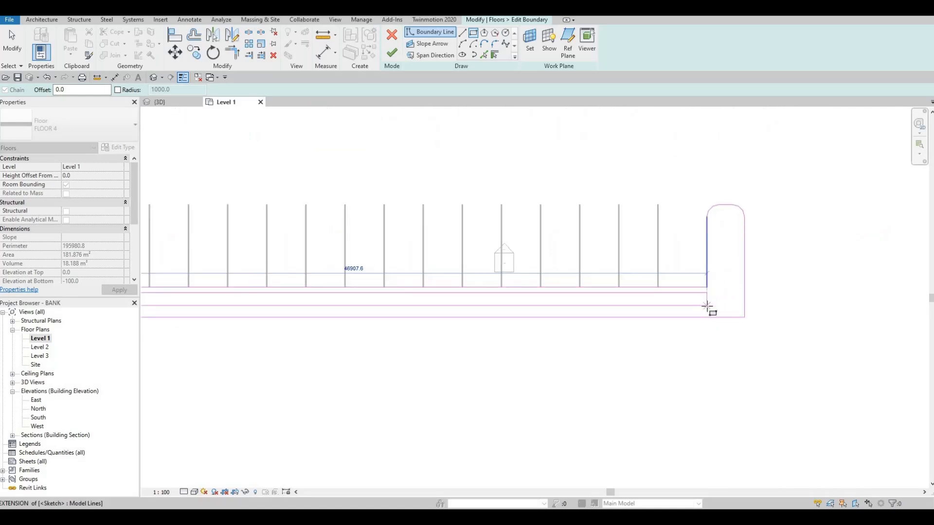
scroll(359, 299, down, 2)
middle_drag(184, 322, 565, 337)
scroll(564, 336, up, 3)
key(Escape)
key(Escape)
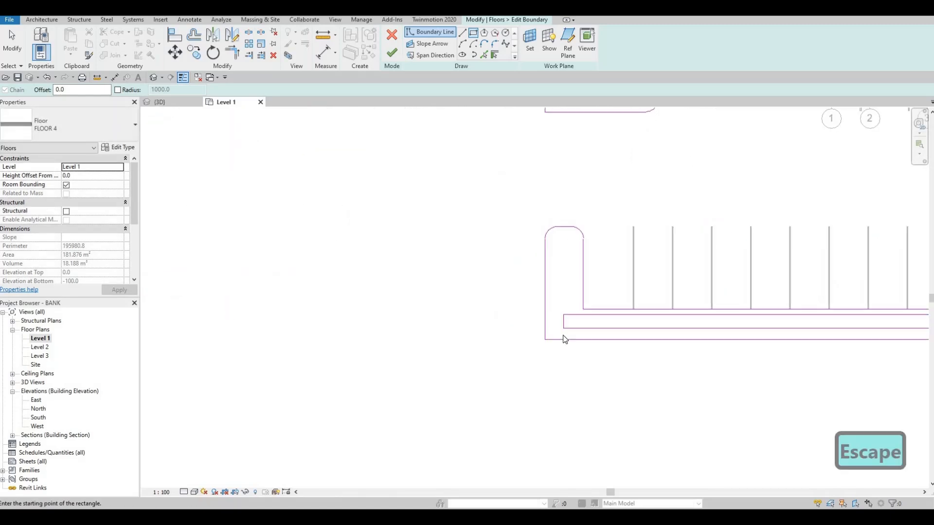
- Align the west end of the south floor's rectangular opening with the inner edge of the west arm
key(a)
key(l)
key(l)
click(603, 286)
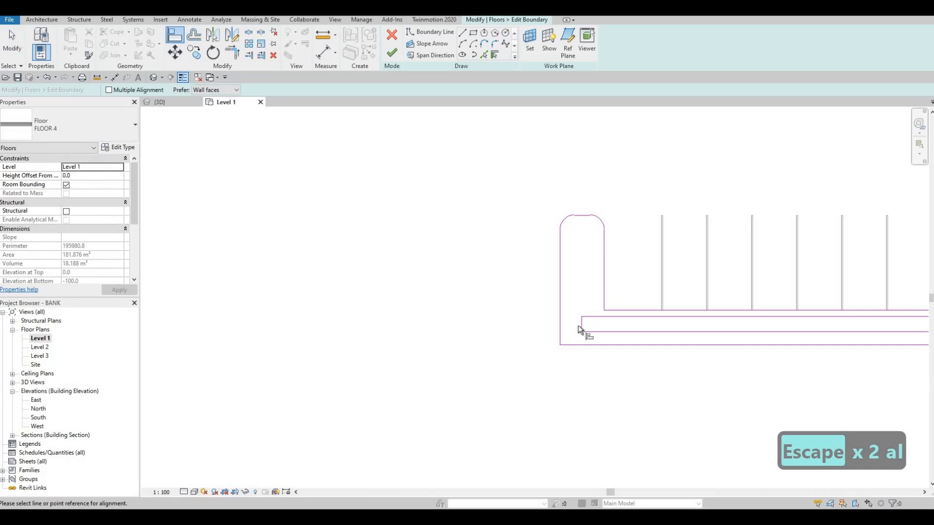
key(Escape)
scroll(540, 313, down, 4)
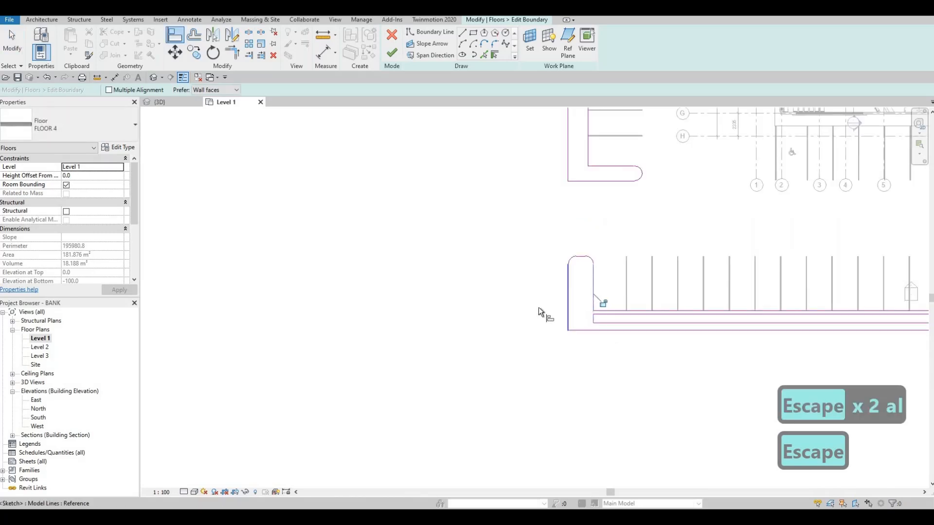
middle_drag(508, 197, 487, 263)
key(Escape)
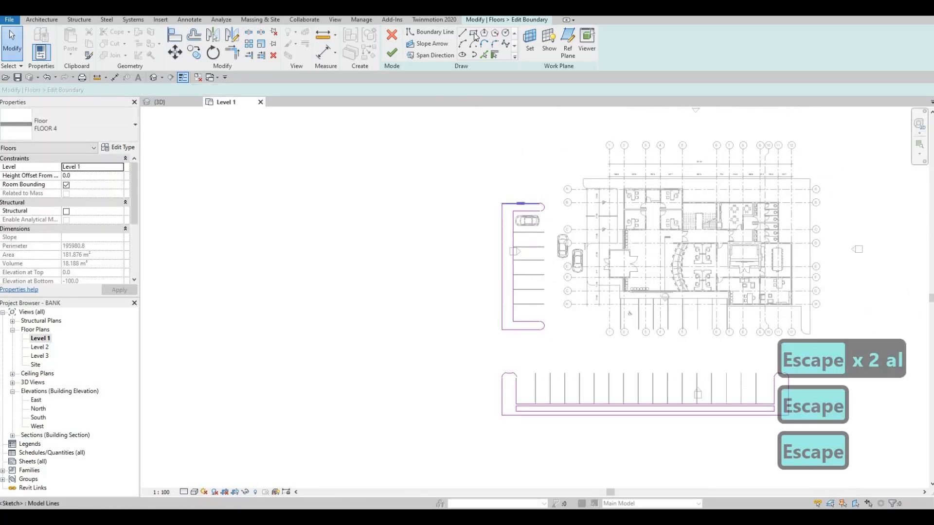
- Sketch a narrow rectangular opening inside the west parking floor's long strip, running between the inner edges of its north and south arms
click(473, 33)
scroll(511, 202, up, 4)
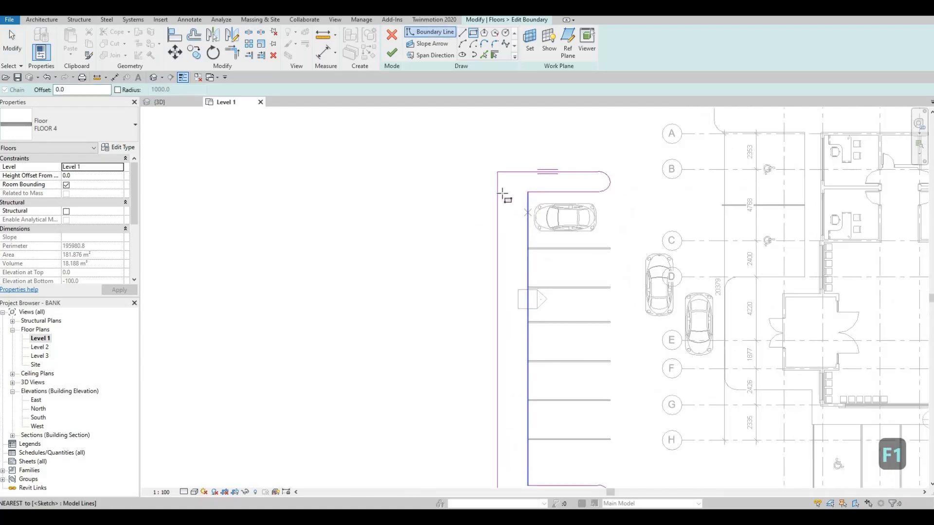
click(501, 192)
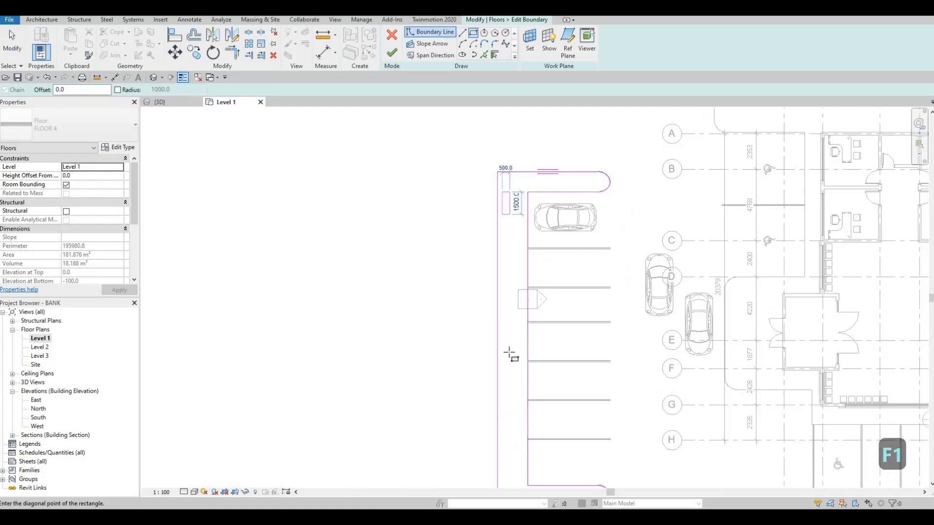
middle_drag(524, 486, 527, 325)
scroll(527, 324, up, 2)
click(526, 323)
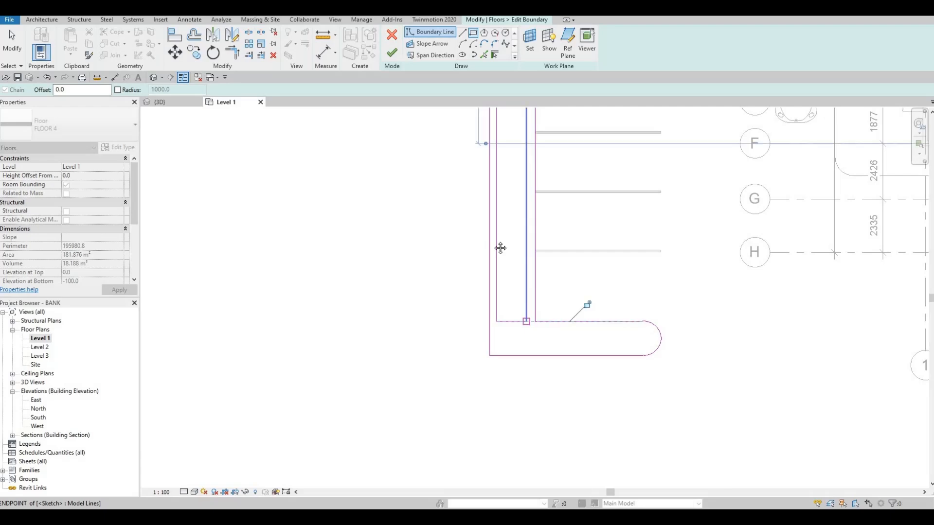
key(Escape)
scroll(485, 238, down, 2)
middle_drag(572, 280, 495, 308)
scroll(487, 314, down, 3)
key(Escape)
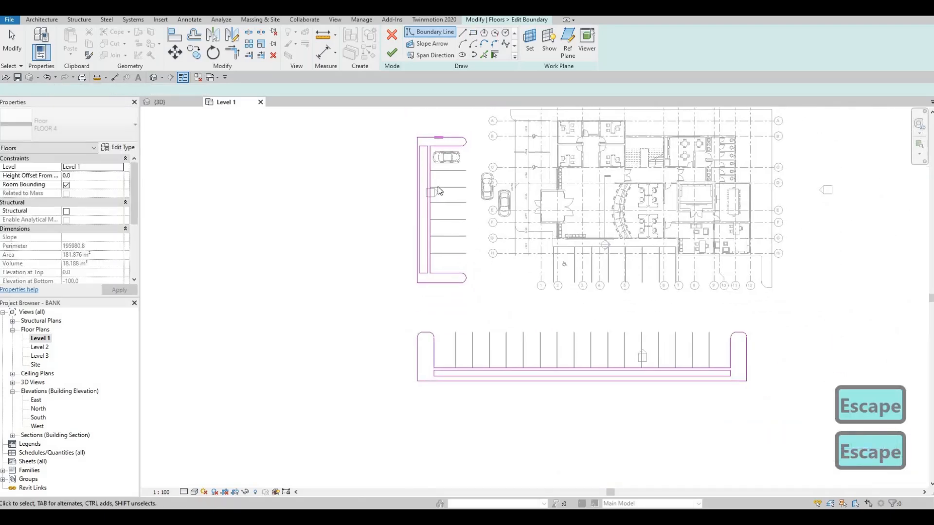
- Finish the boundary sketch of the parking floors
scroll(438, 186, down, 2)
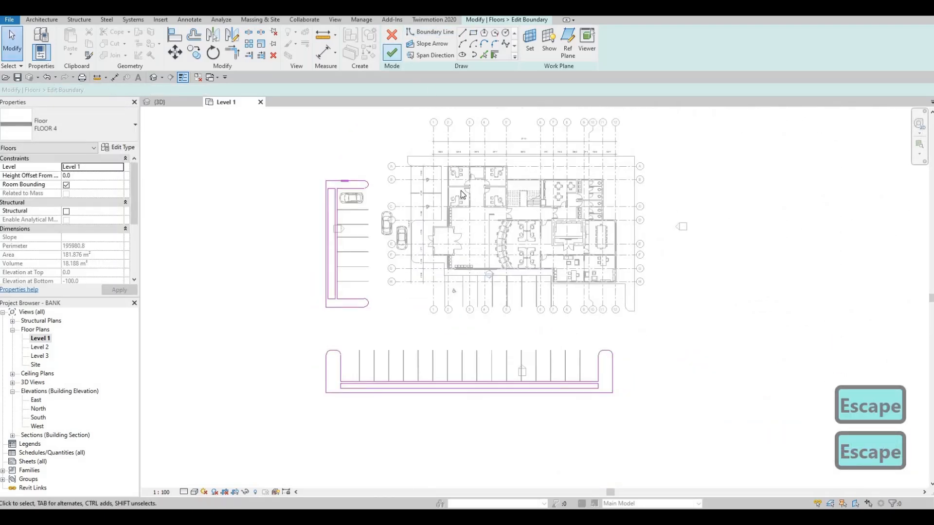
click(433, 236)
key(Escape)
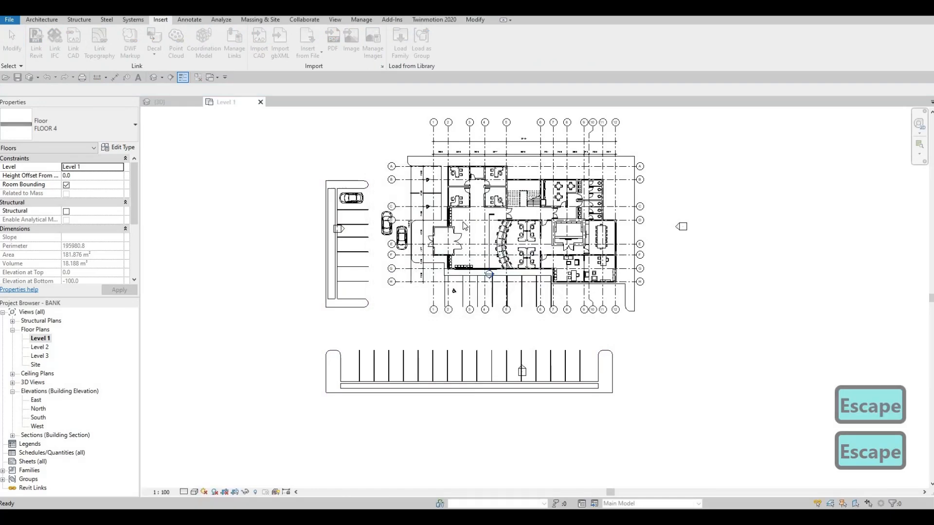
- Edit the boundary of the floor surrounding the building, sketching a narrow rectangle about 38,700 mm long inside its north strip
middle_drag(450, 230, 420, 261)
scroll(396, 190, up, 1)
click(396, 186)
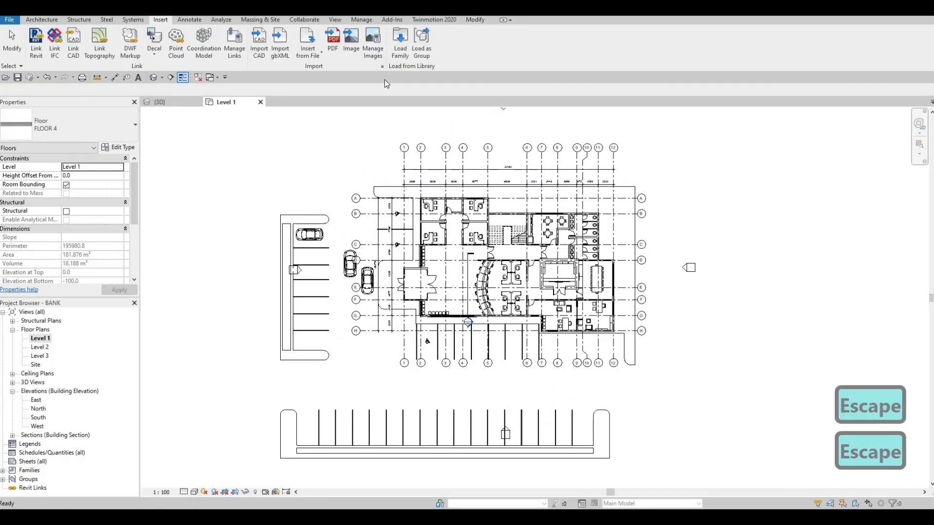
click(396, 50)
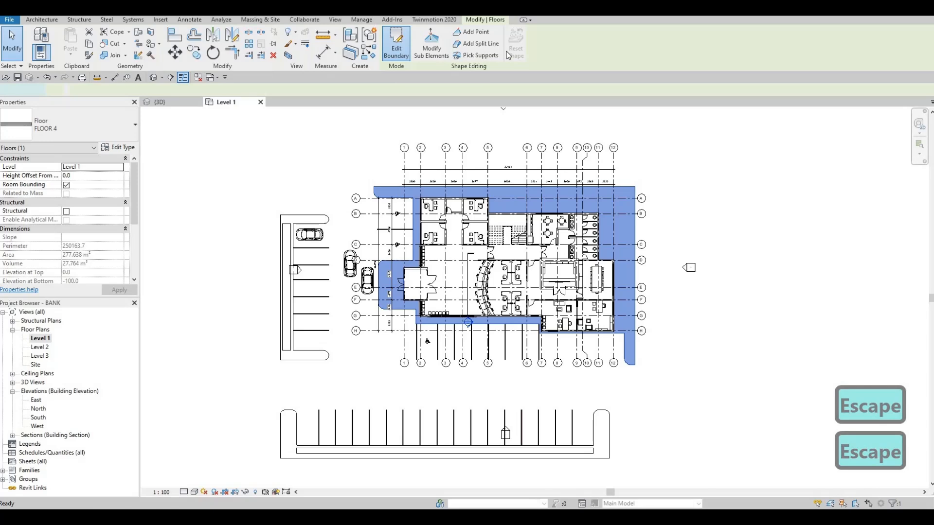
click(473, 33)
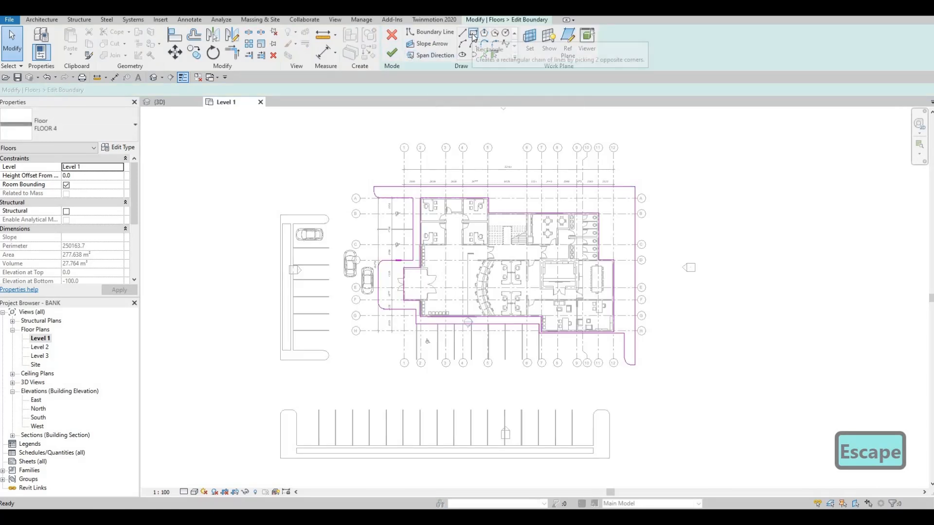
scroll(398, 184, up, 4)
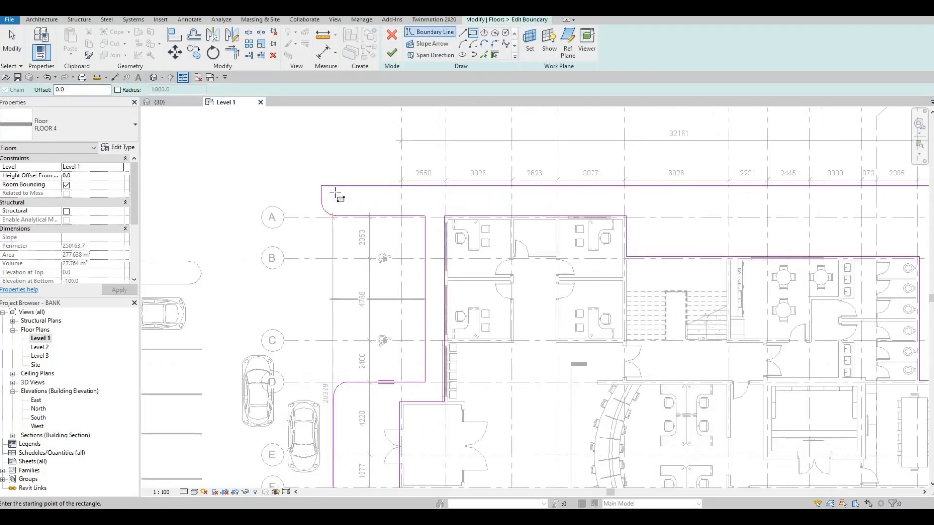
click(333, 192)
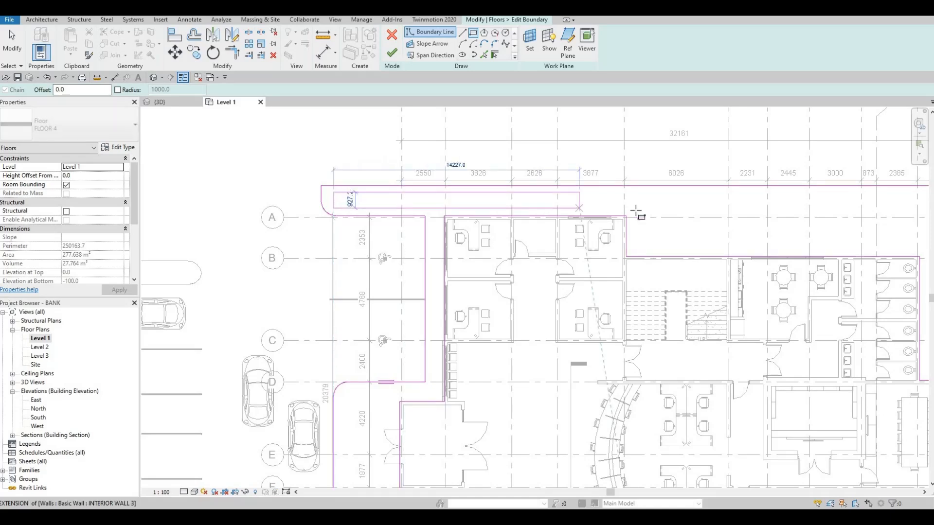
middle_drag(814, 202, 548, 207)
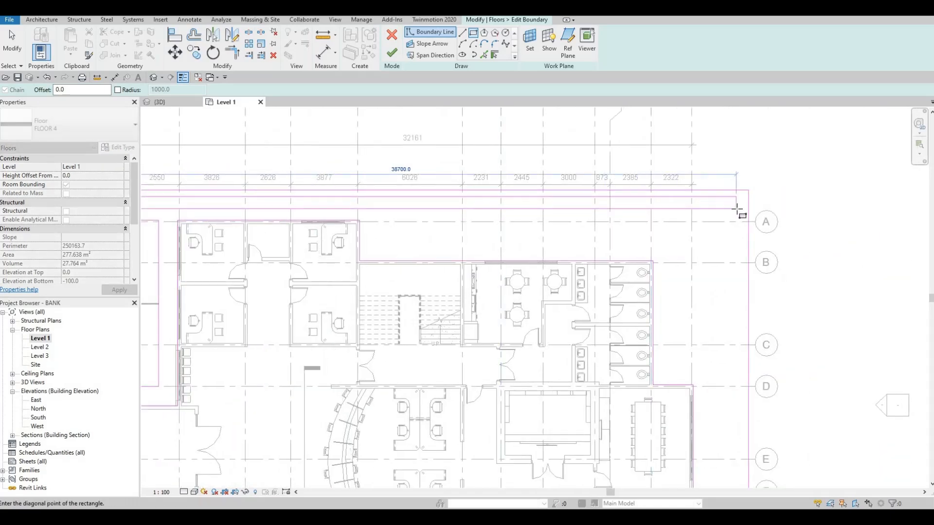
key(Escape)
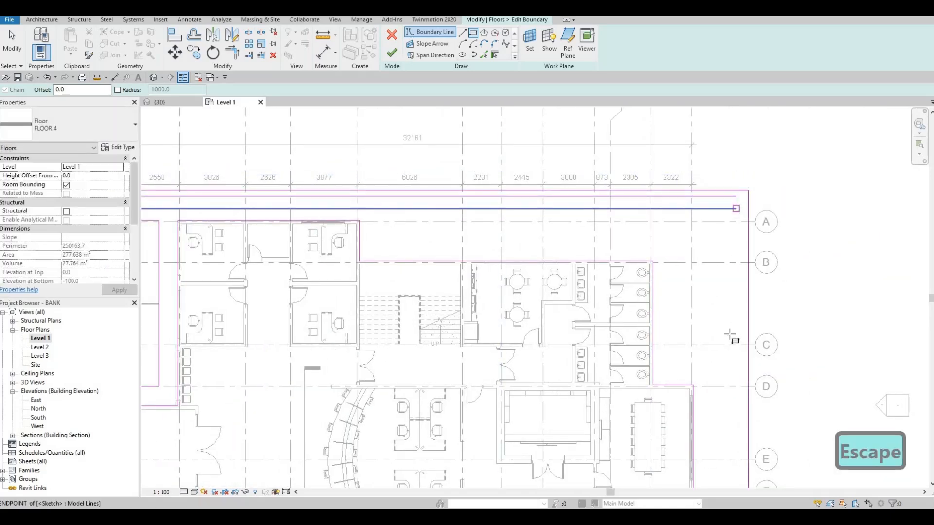
- Sketch a second rectangle about 21,250 mm long down the floor's east strip, from the north rectangle's east end to grid H
middle_drag(659, 248, 665, 132)
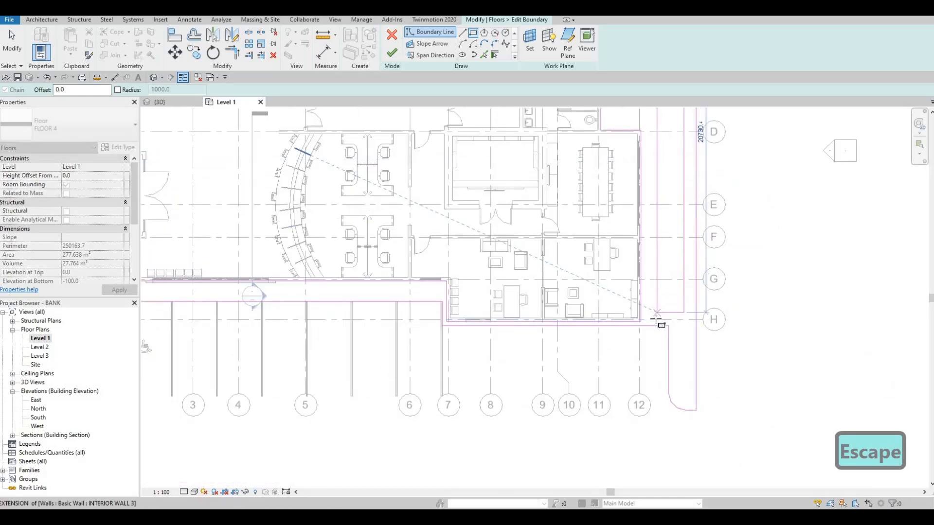
scroll(655, 322, up, 3)
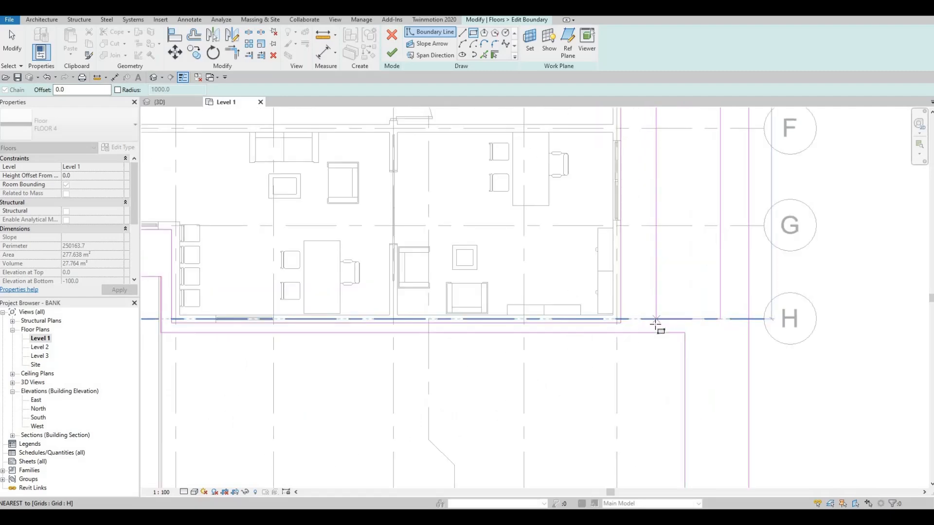
click(655, 321)
key(Escape)
scroll(640, 240, down, 4)
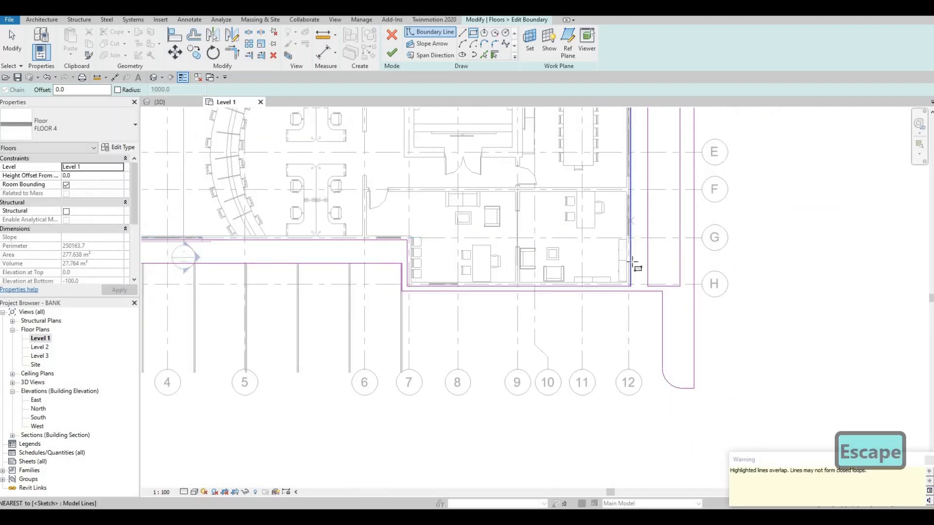
key(Escape)
- Widen the east strip's rectangle to about 2,025 mm by nudging its west and east sides outward
click(641, 233)
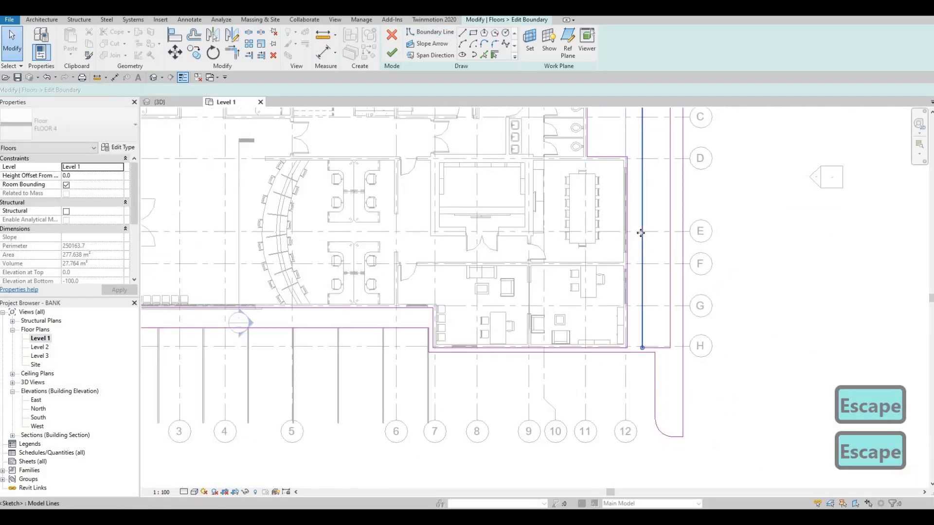
key(Left)
key(Left)
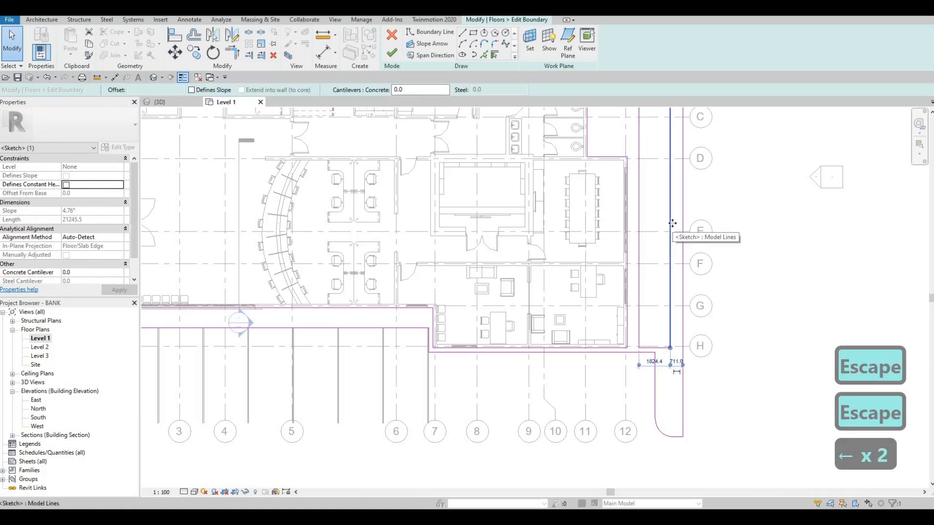
click(671, 224)
key(Right)
key(Right)
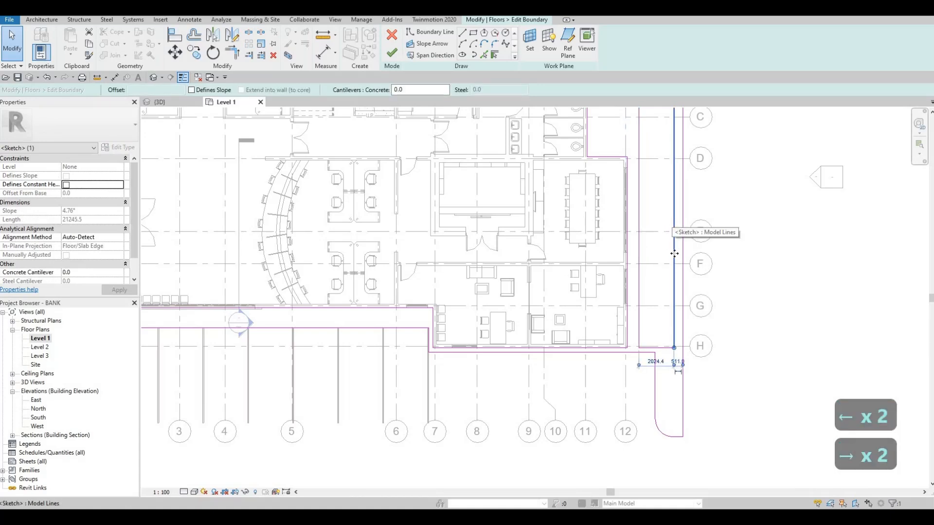
click(638, 217)
key(Left)
key(Left)
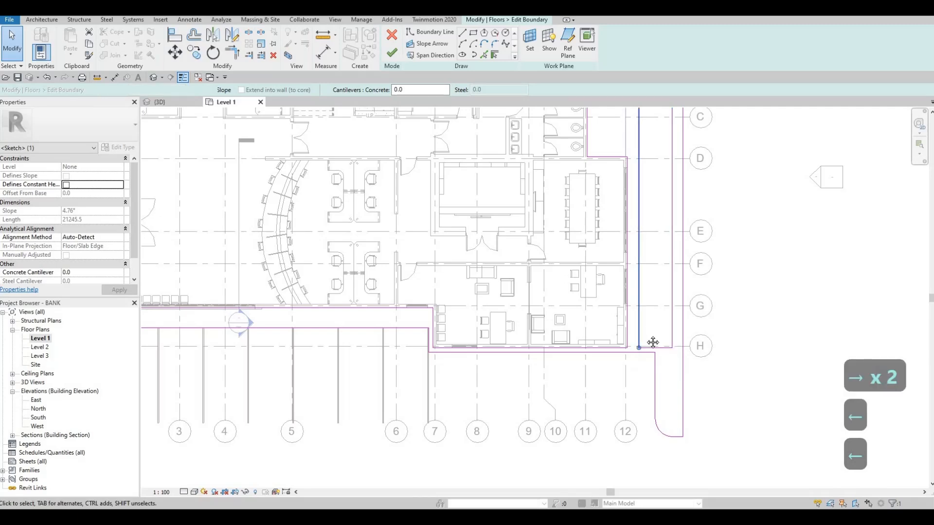
middle_drag(649, 332, 658, 471)
middle_drag(636, 123, 654, 219)
key(Escape)
key(Escape)
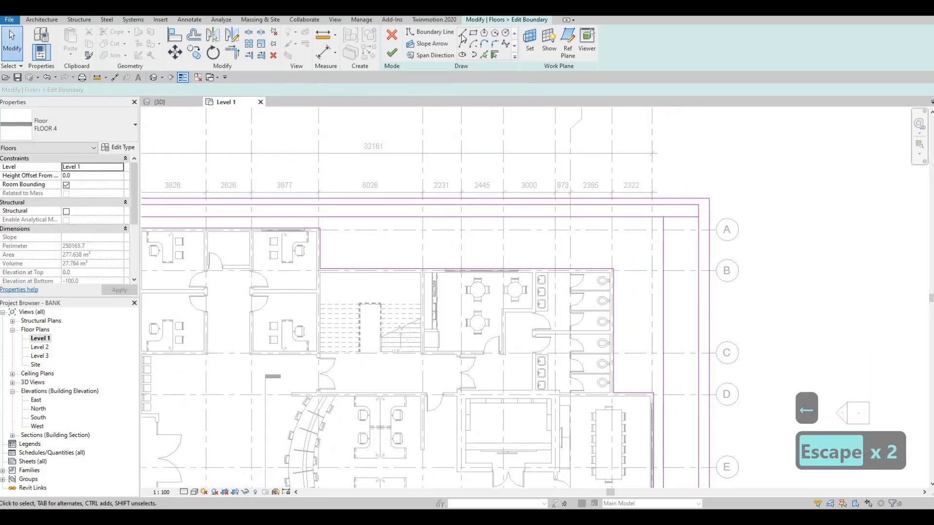
- Draw a stepped boundary line following the building's northeast corner, with a 17,400 mm east-west run, connecting the north and east rectangles
click(331, 217)
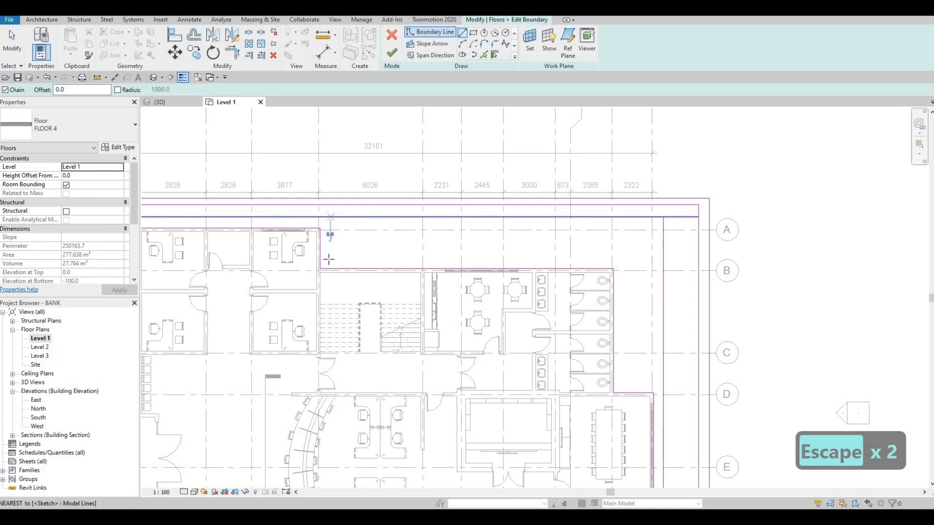
click(329, 260)
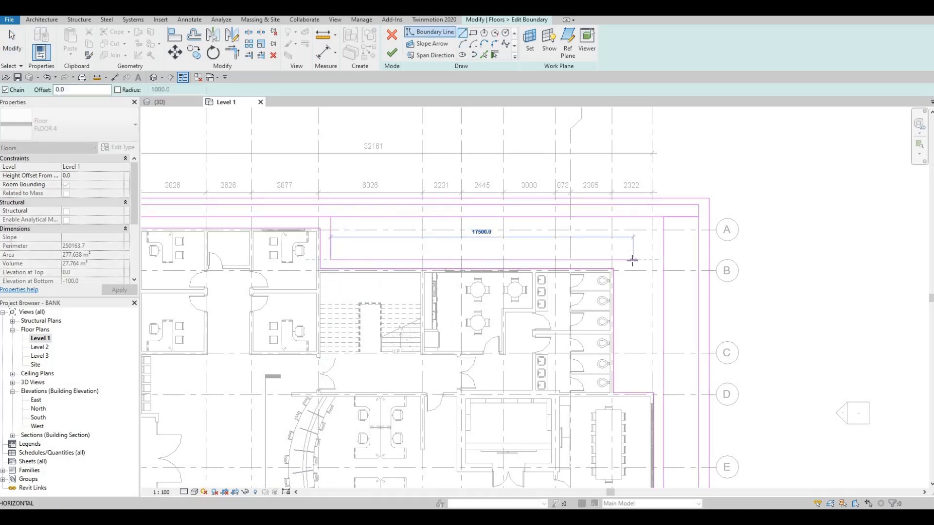
click(631, 260)
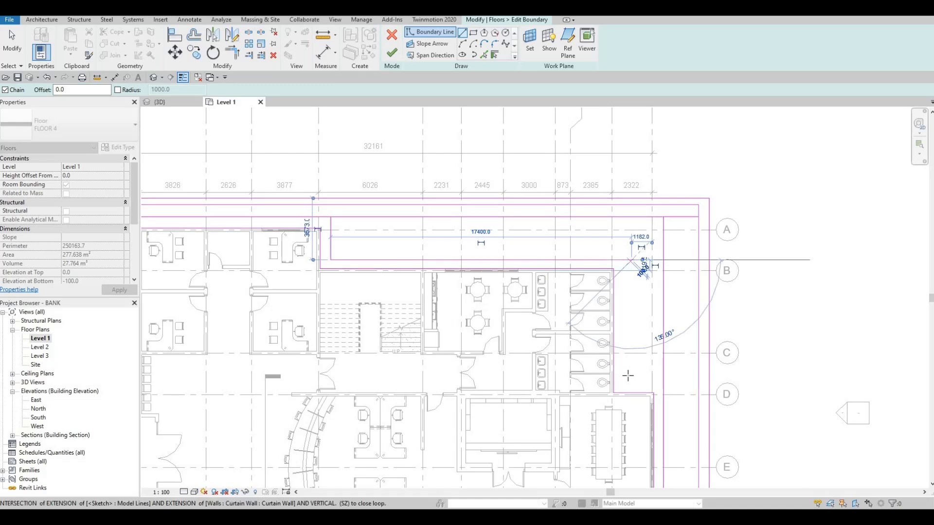
click(631, 378)
click(663, 378)
key(Escape)
key(Escape)
- Trim the north and east rectangles to the stepped line and delete the leftover segment at the northeast corner
key(t)
key(r)
click(662, 389)
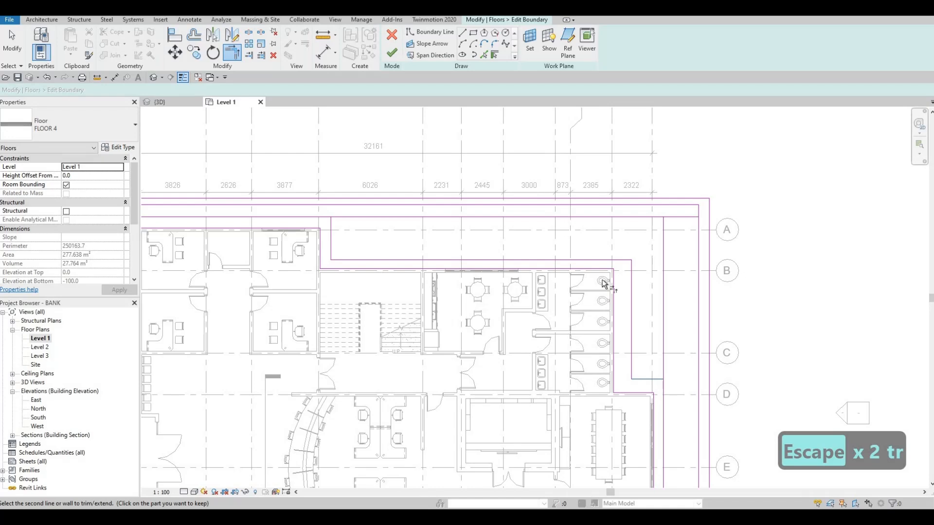
click(319, 217)
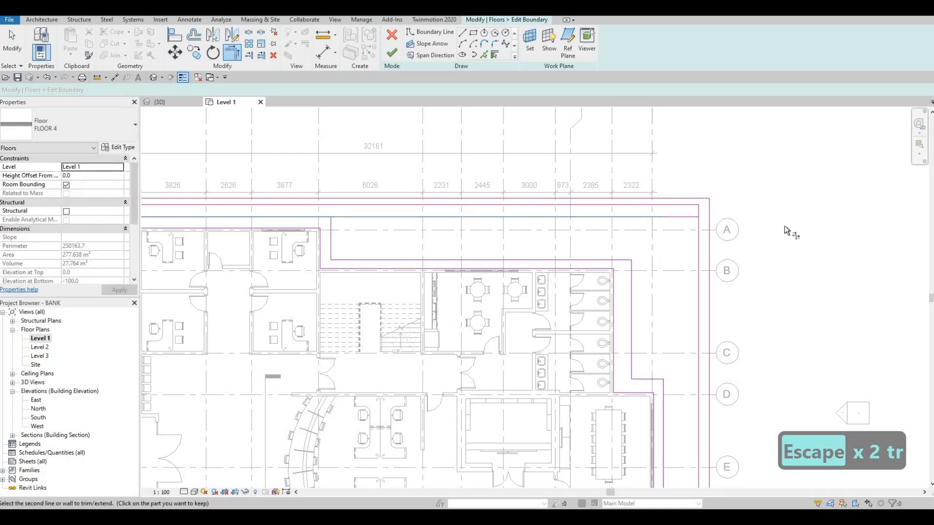
click(679, 217)
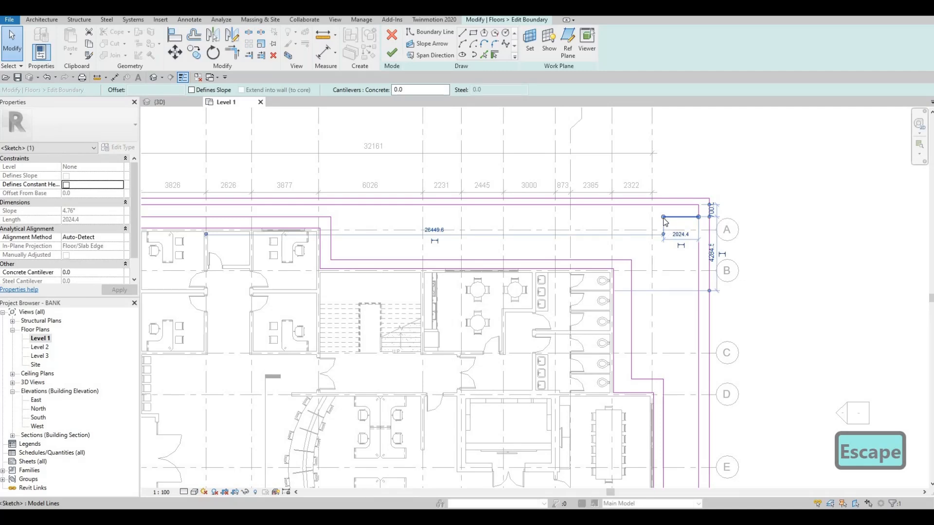
key(Delete)
scroll(688, 247, down, 4)
key(Escape)
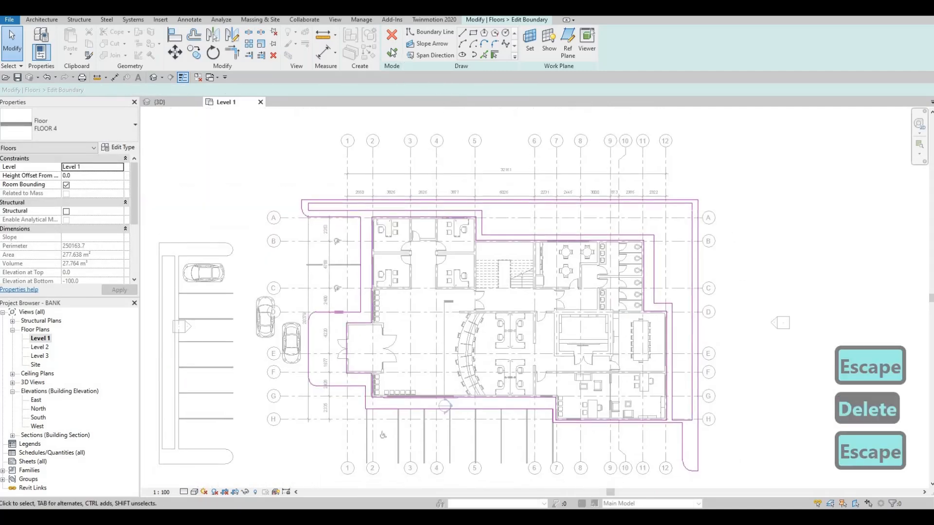
- Finish the boundary sketch of the surrounding floor and return from the 3D view to the Level 1 floor plan
click(392, 52)
key(Escape)
key(Escape)
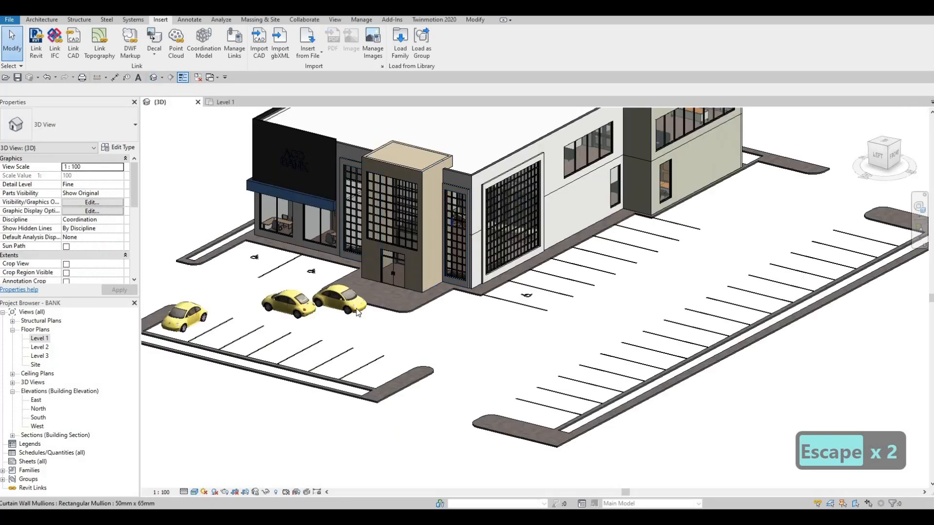
double_click(36, 339)
key(Escape)
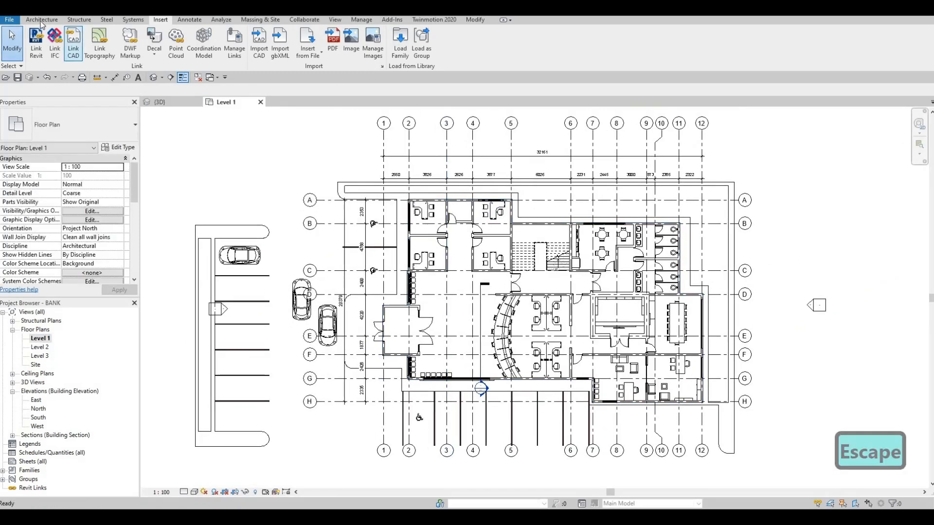
- Start a new floor and duplicate the FLOOR 4 type as FLOOR 5
click(38, 20)
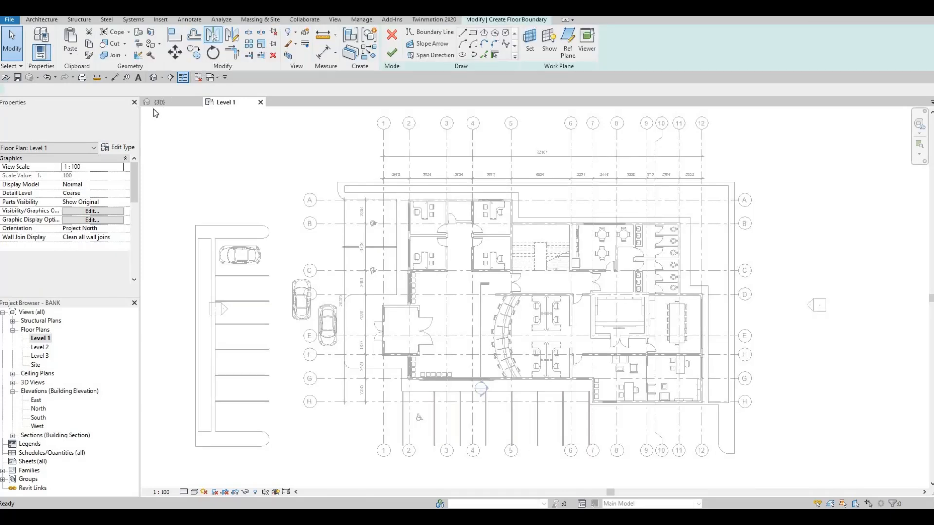
click(118, 147)
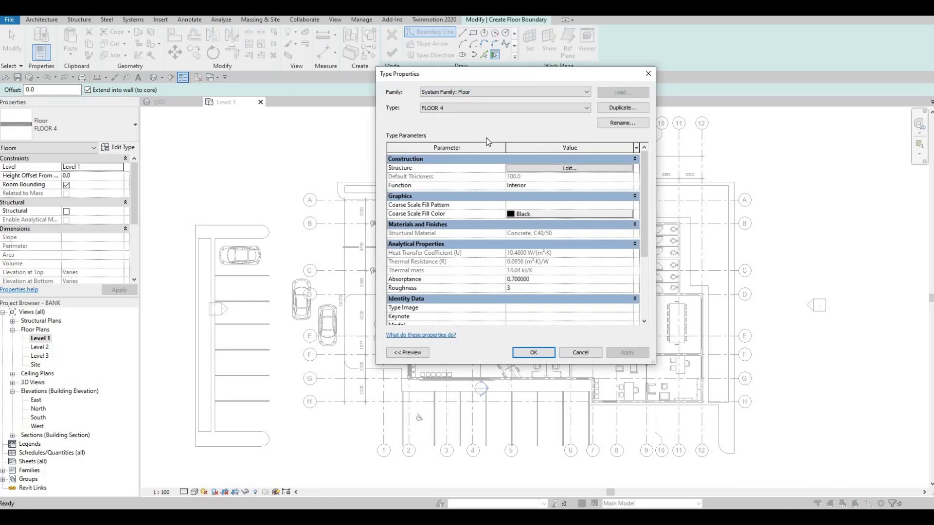
click(622, 108)
key(Return)
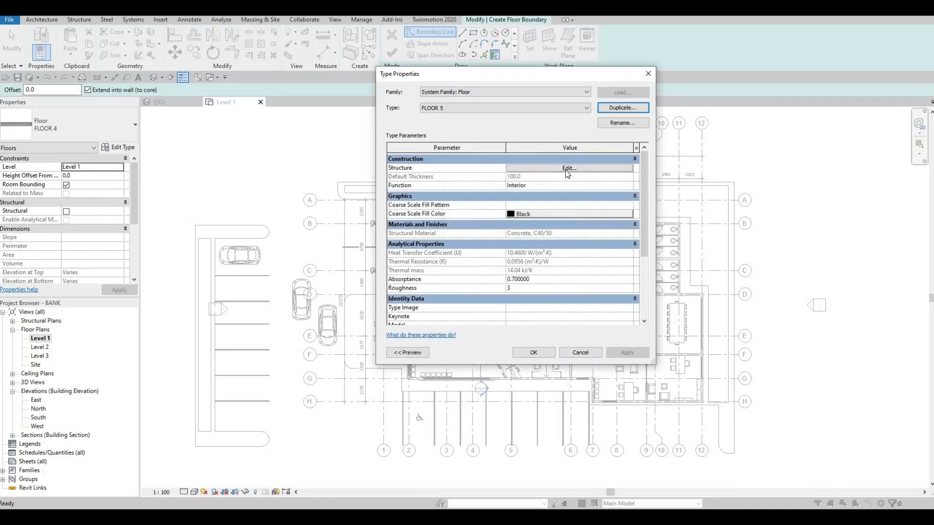
- Assign the Grass material to the structure layer of FLOOR 5 and accept the type settings
click(567, 169)
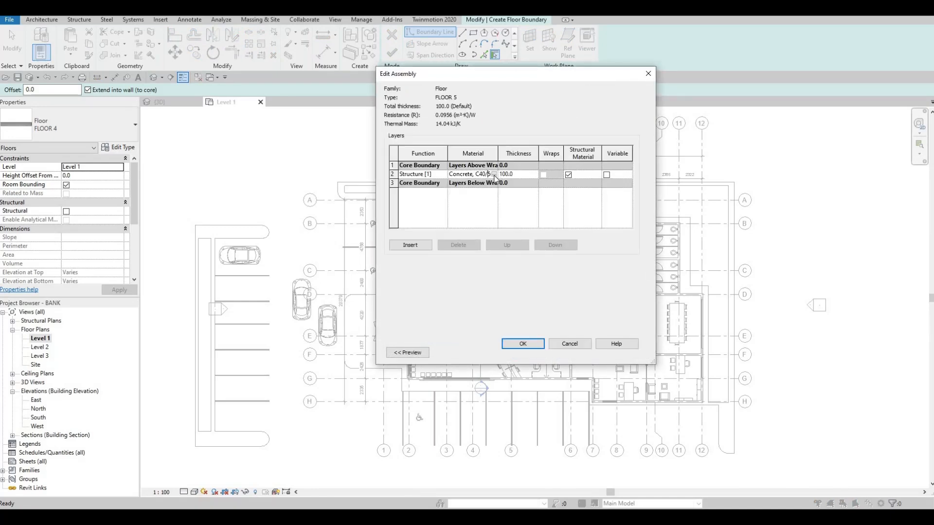
click(494, 174)
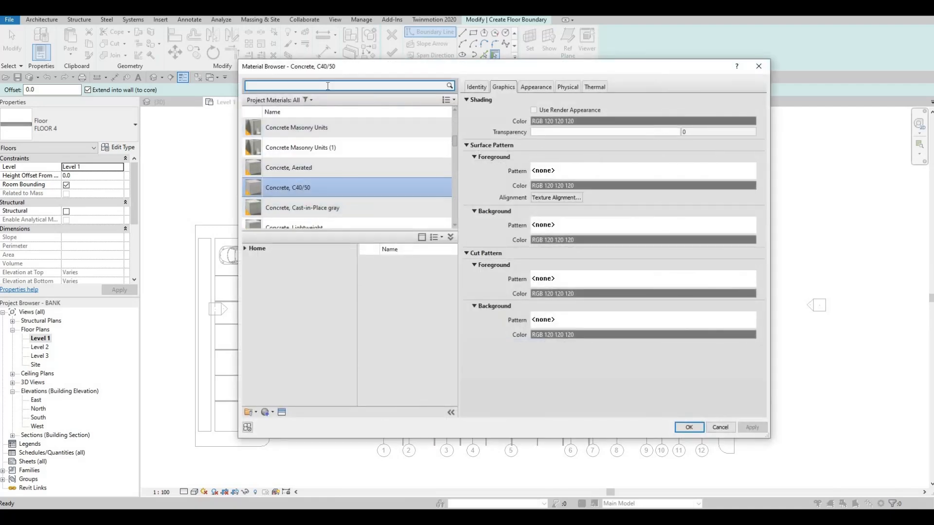
click(327, 86)
text(GRASS)
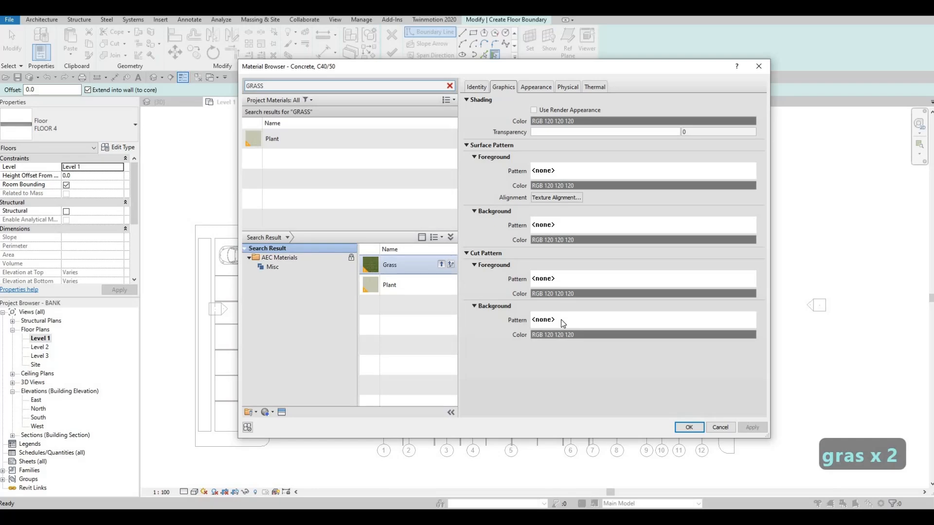
click(686, 430)
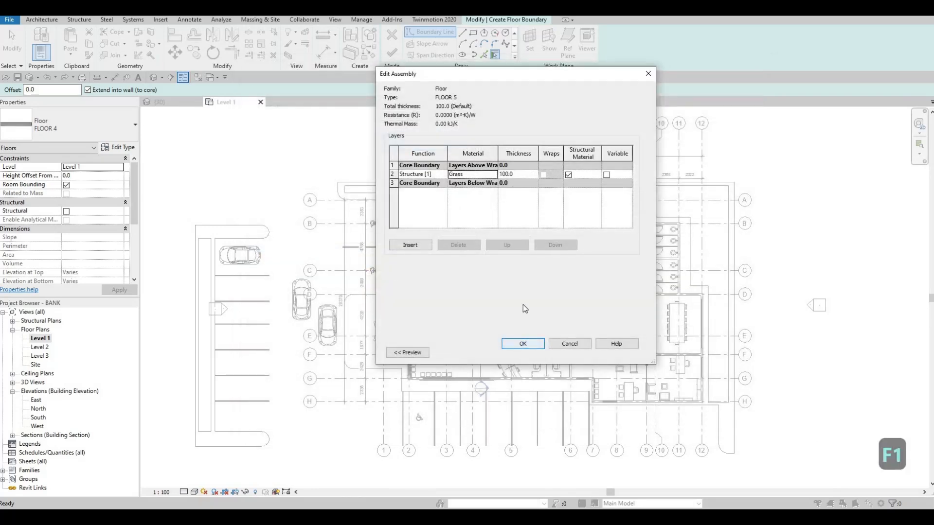
click(524, 343)
click(530, 352)
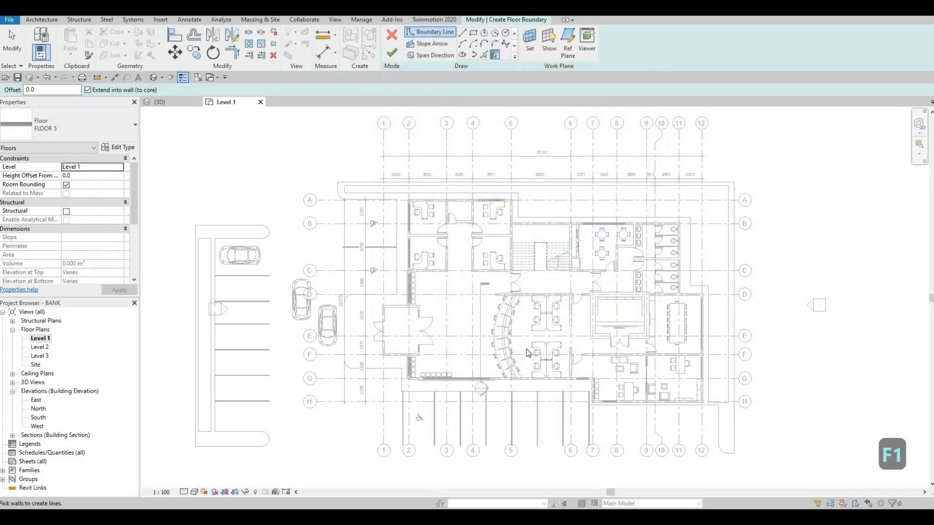
- Create the grass floor's boundary lines by picking all four edges of the opening in the west parking floor's strip
click(484, 54)
scroll(187, 250, up, 3)
click(187, 250)
click(174, 220)
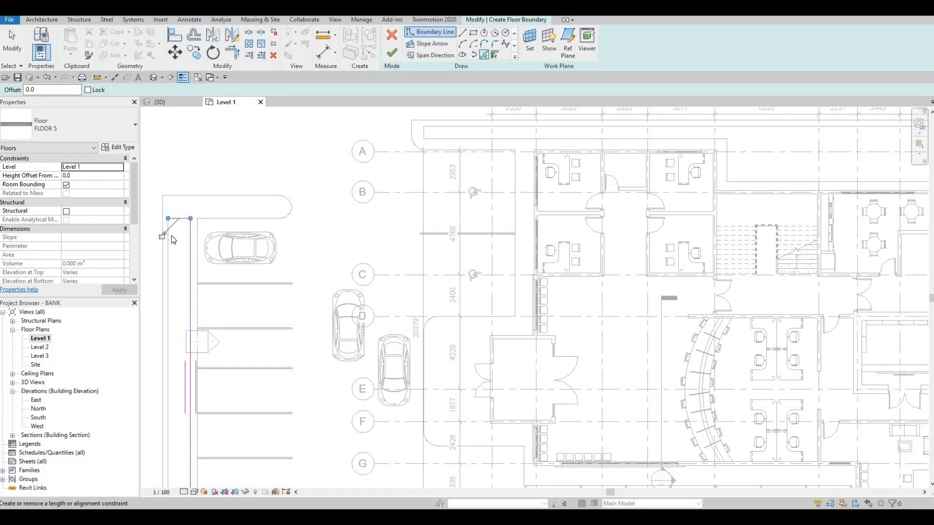
click(169, 246)
scroll(170, 247, down, 3)
middle_drag(181, 289, 244, 153)
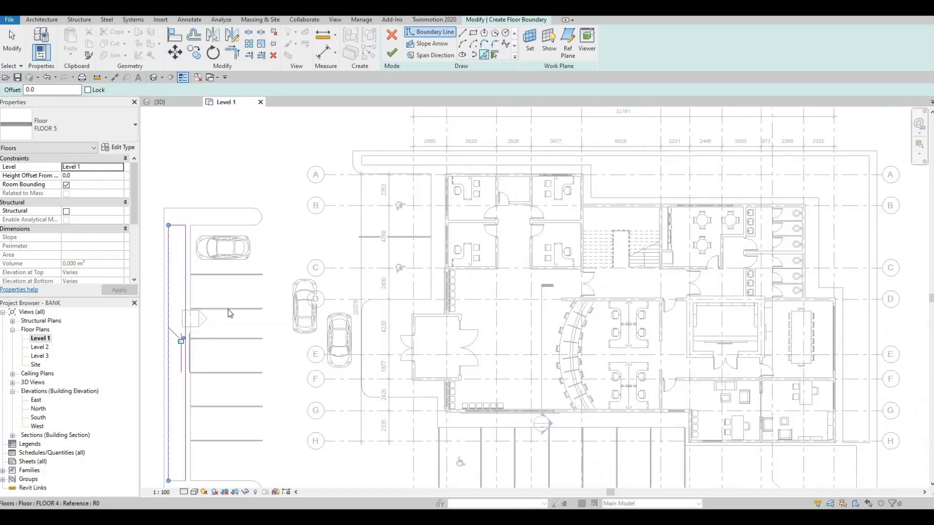
click(242, 314)
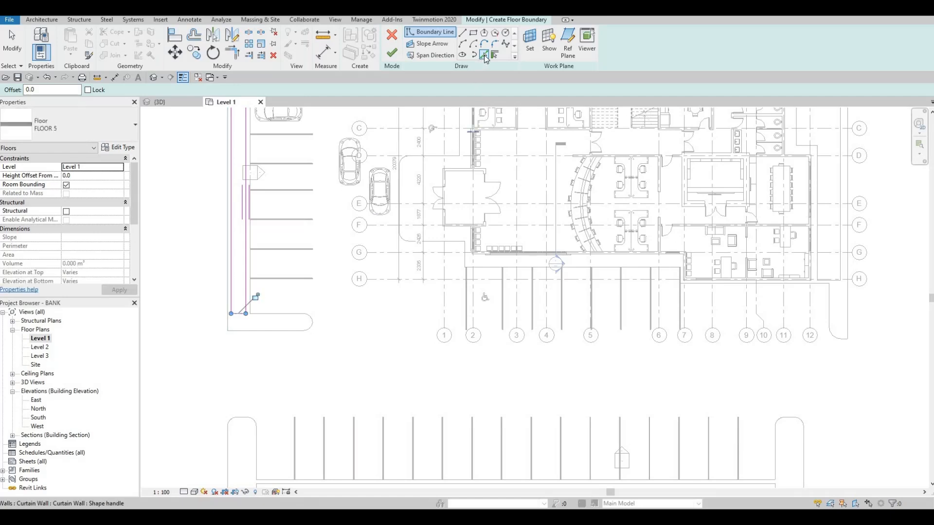
- Add grass floor boundary lines along all four edges of the opening in the south parking floor's strip
scroll(435, 378, up, 1)
middle_drag(434, 377, 414, 166)
click(410, 301)
click(209, 297)
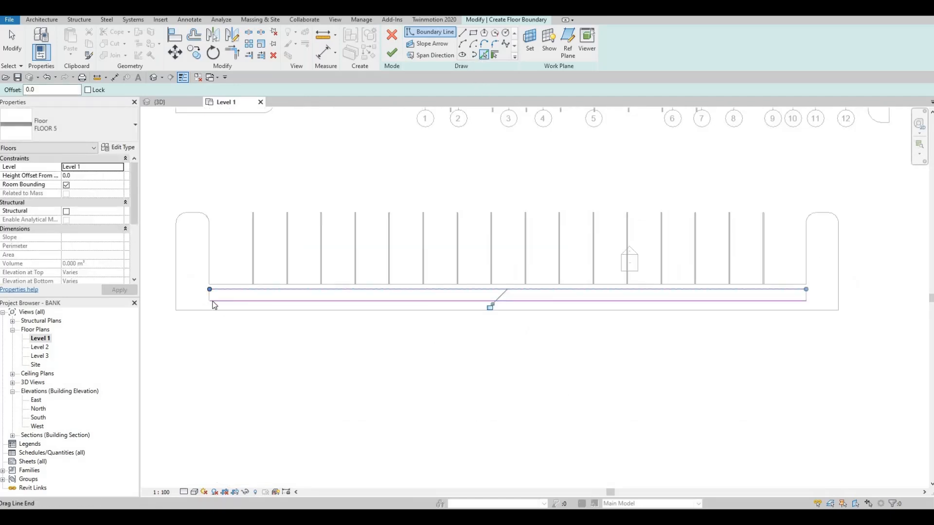
scroll(214, 305, up, 2)
middle_drag(795, 304, 690, 300)
scroll(681, 300, down, 4)
scroll(636, 308, up, 3)
middle_drag(900, 301, 595, 275)
click(637, 310)
scroll(610, 248, down, 1)
- Pick the opening's edges along the building's east side, from the end near grid H up past grid D, as boundary lines
scroll(595, 275, down, 5)
middle_drag(635, 188, 581, 351)
scroll(603, 303, up, 3)
scroll(582, 351, up, 2)
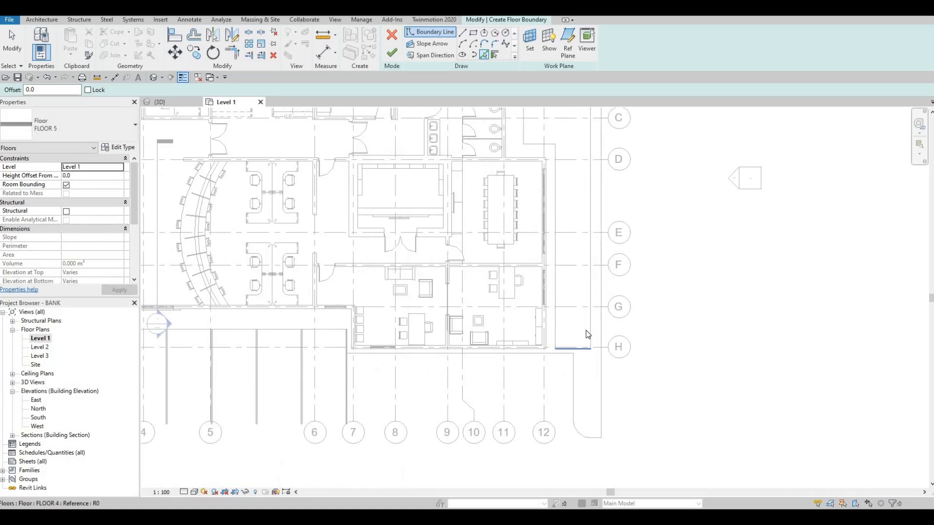
click(589, 313)
click(556, 270)
middle_drag(557, 244, 546, 360)
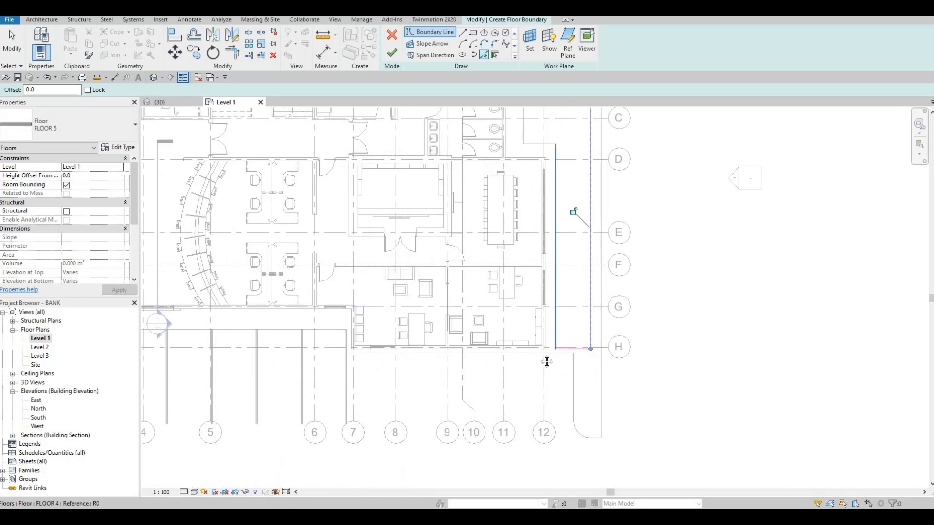
middle_drag(534, 275, 521, 409)
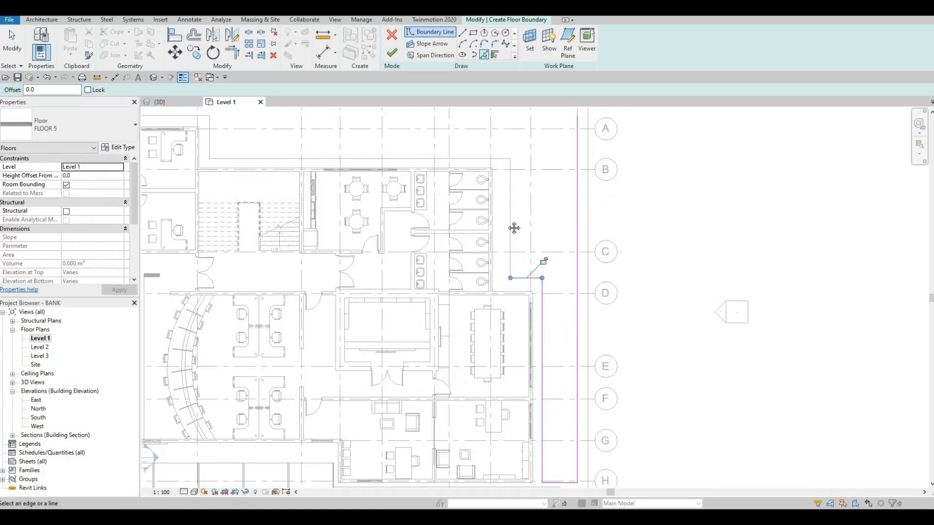
middle_drag(477, 165, 486, 263)
- Pick the inner, outer and west end edges of the opening along the building's north side as boundary lines
click(490, 256)
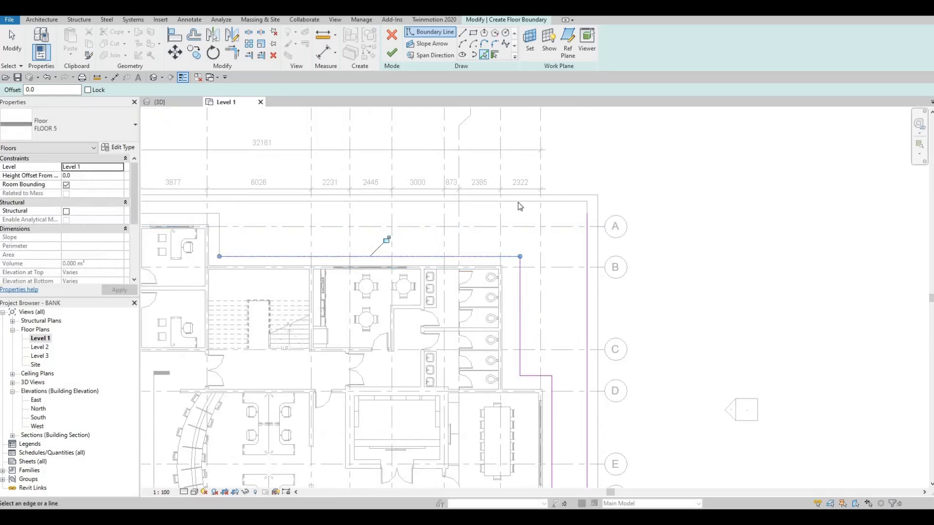
click(522, 202)
middle_drag(338, 268, 535, 295)
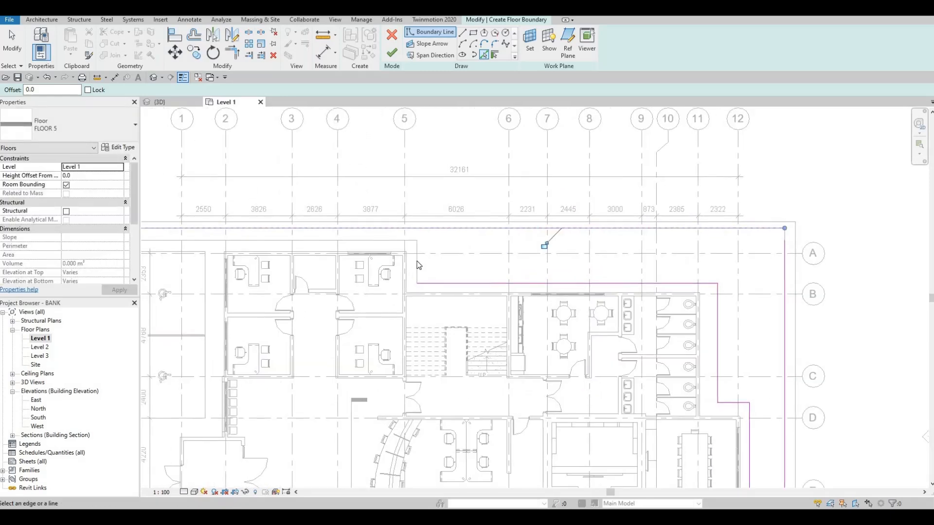
click(382, 240)
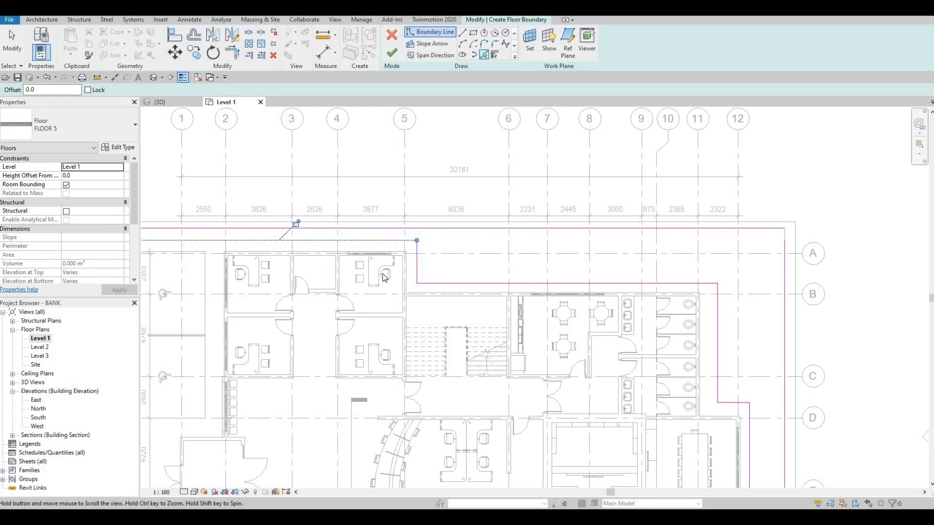
middle_drag(141, 247, 395, 290)
scroll(350, 275, up, 5)
click(396, 279)
- Trim the outer boundary lines into a corner at the building's northeast and finish the grass floor sketch without saving the project
scroll(398, 277, down, 5)
middle_drag(583, 308, 271, 316)
scroll(666, 311, up, 3)
key(Escape)
key(Escape)
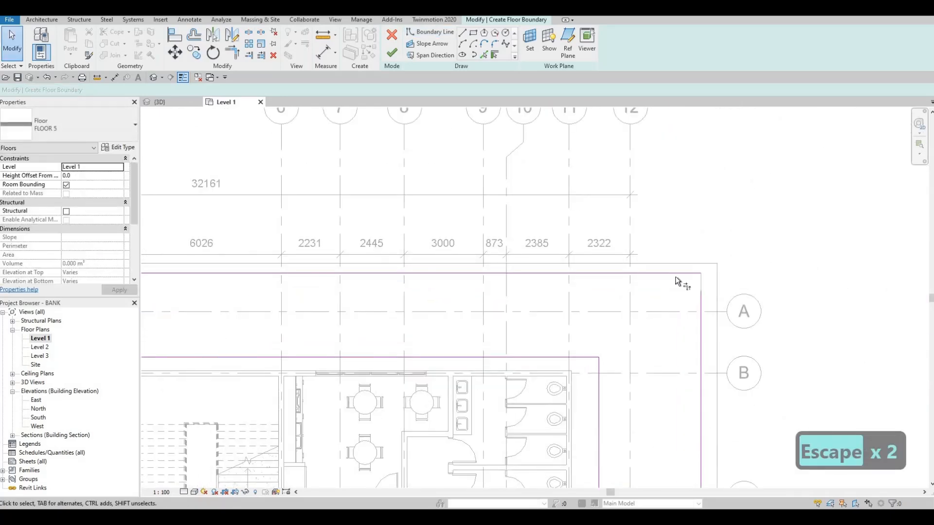
key(t)
key(r)
click(682, 274)
click(701, 303)
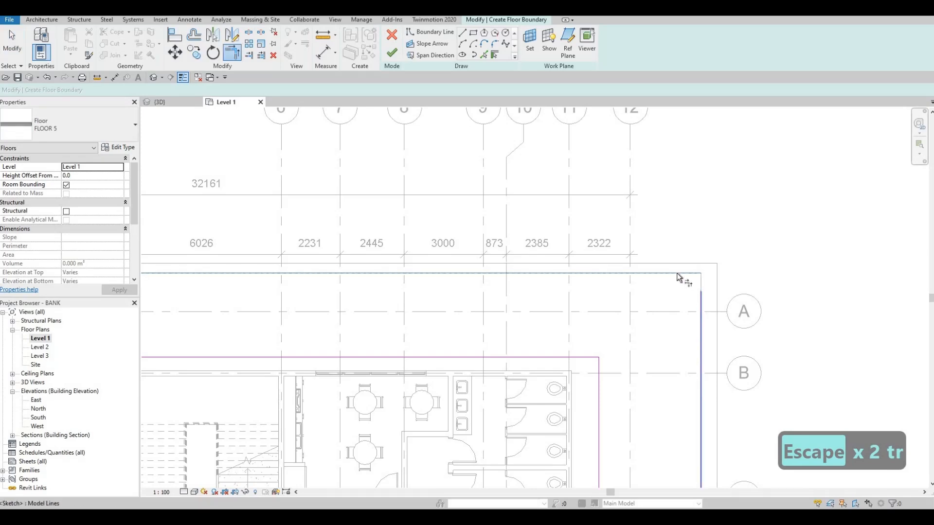
scroll(530, 250, down, 5)
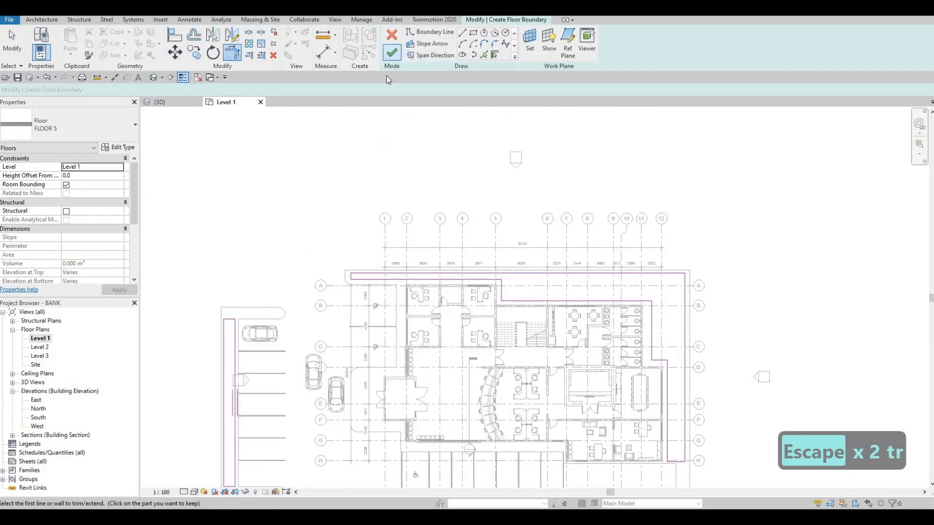
click(392, 52)
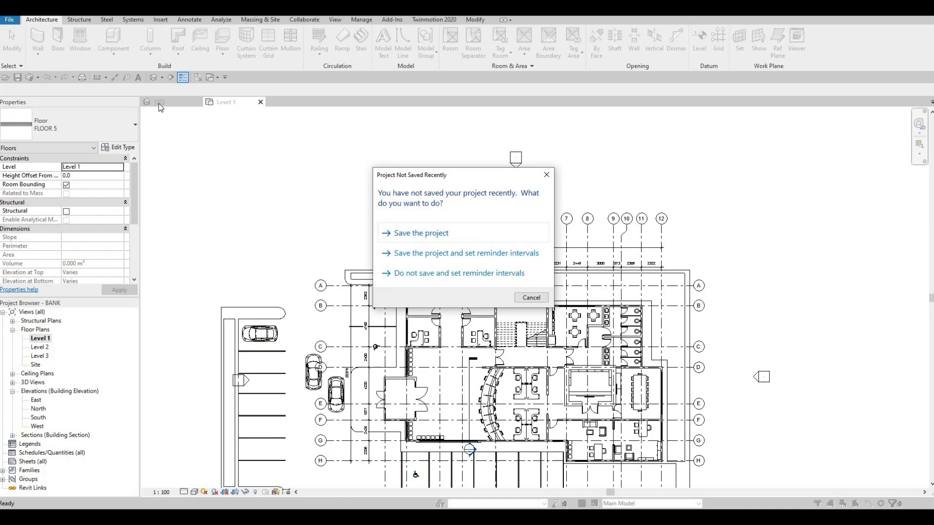
key(Escape)
- Inspect the grass floors in the parking strips and around the building in 3D, and return to the Level 1 floor plan
click(168, 104)
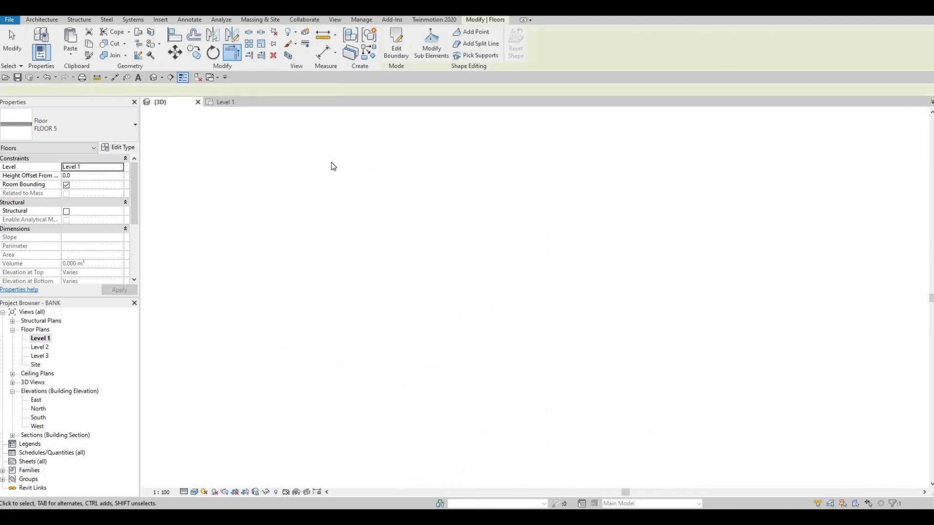
key(Escape)
shift+middle_drag(413, 259, 365, 263)
scroll(445, 239, down, 1)
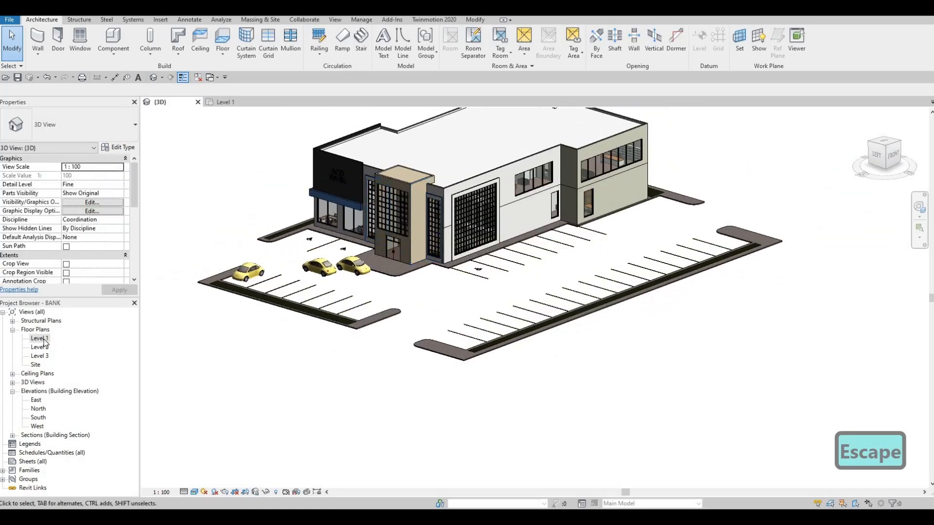
click(225, 102)
scroll(466, 280, down, 2)
mouse_move(466, 281)
middle_down()
mouse_move(456, 193)
mouse_move(439, 300)
mouse_move(466, 283)
middle_up()
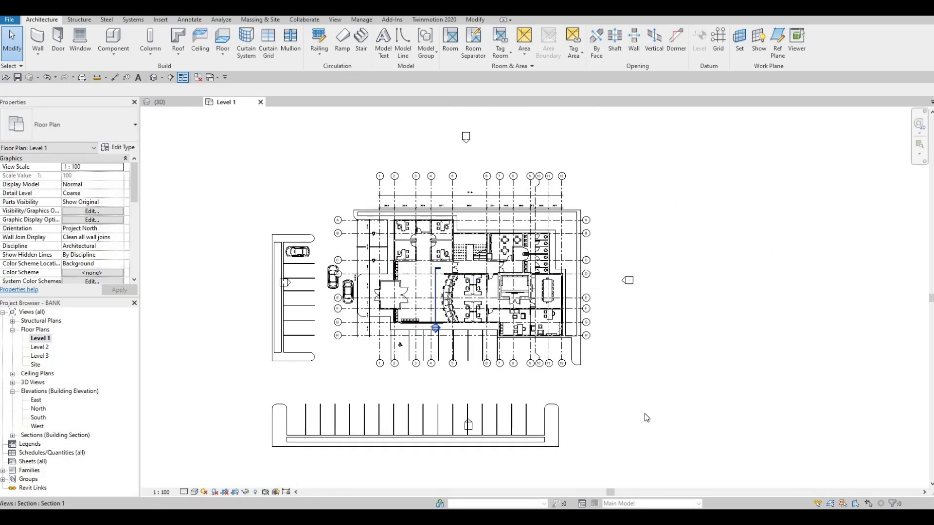